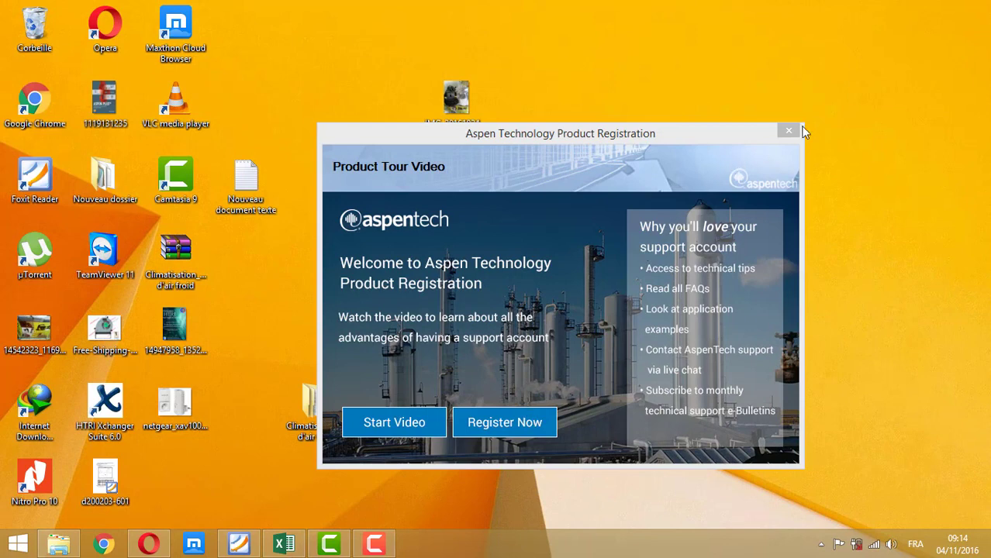
# Step: Dismiss the product registration window and review the light ends table in the crude document in Foxit Reader
pyautogui.click(787, 131)
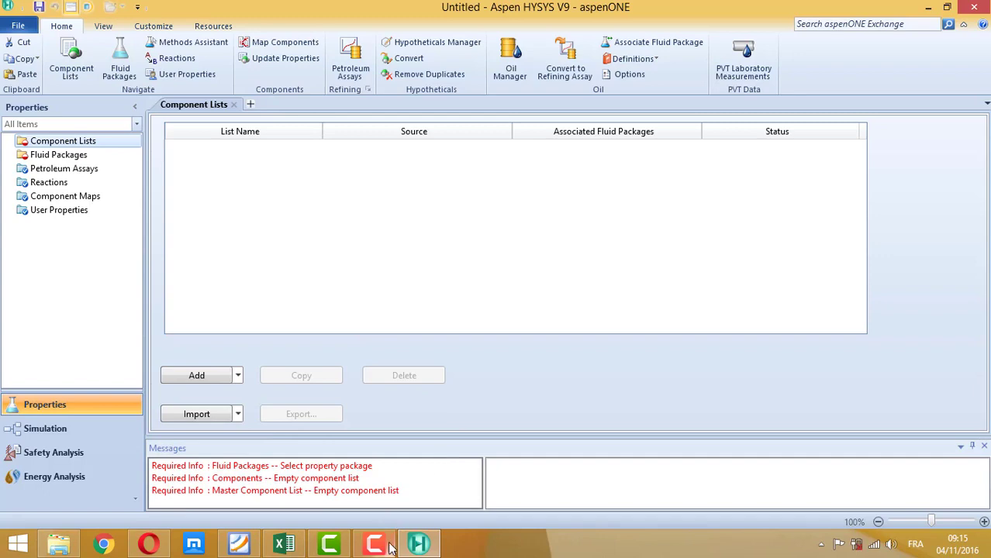
pyautogui.click(239, 544)
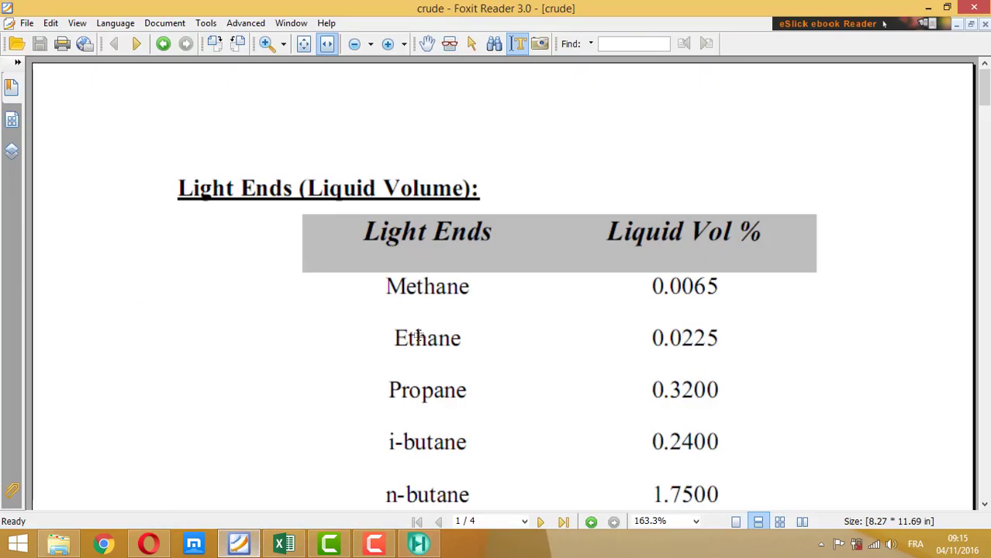
pyautogui.scroll(-3, 389, 335)
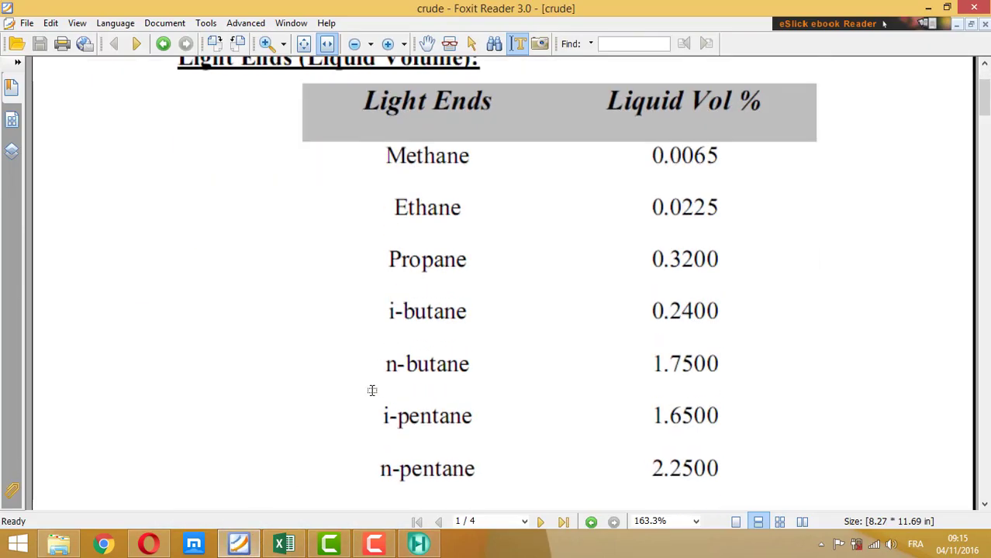
pyautogui.scroll(-1, 349, 419)
pyautogui.click(237, 546)
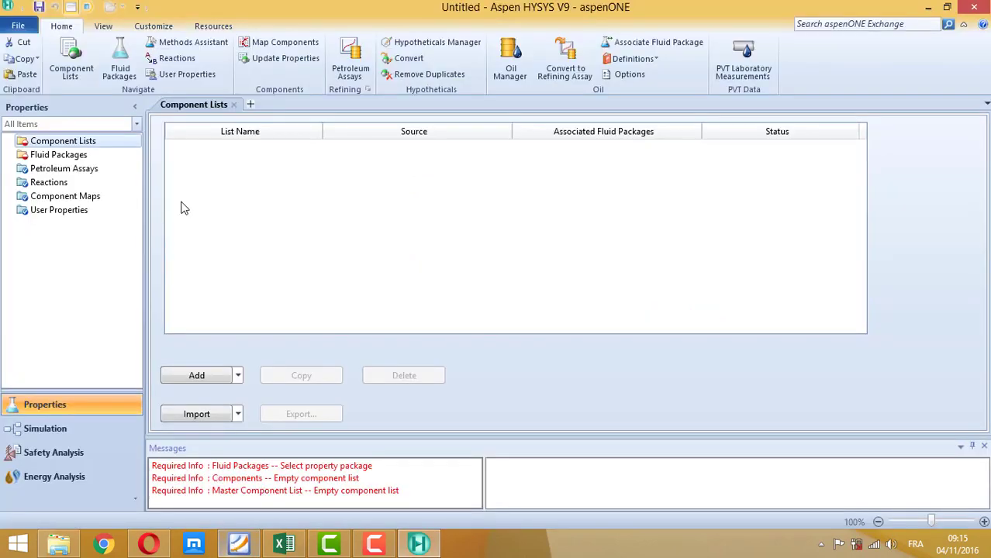
# Step: Create a component list in Aspen HYSYS with methane, ethane, propane, i-butane, n-butane, i-pentane, n-pentane and H2O
pyautogui.click(197, 377)
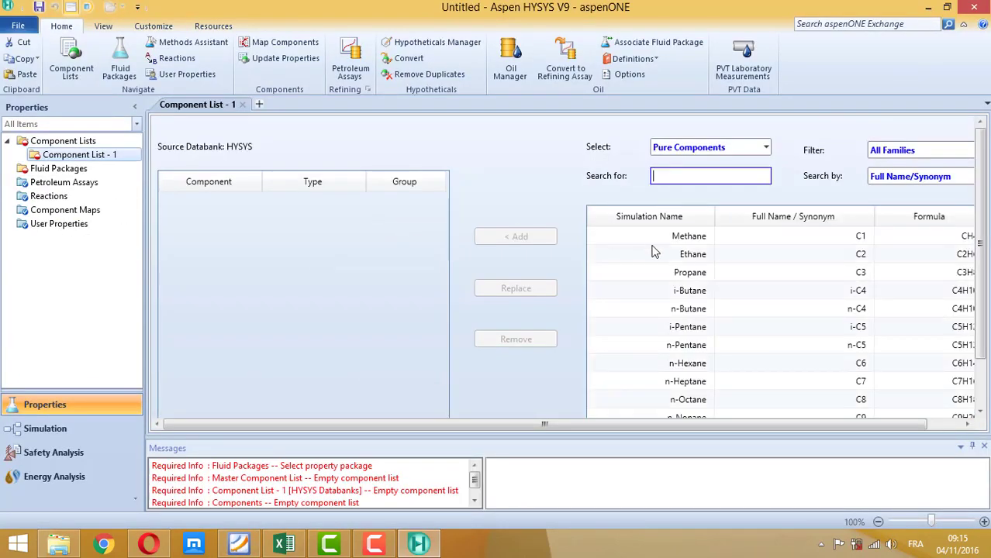
pyautogui.moveTo(665, 238); pyautogui.dragTo(667, 347)
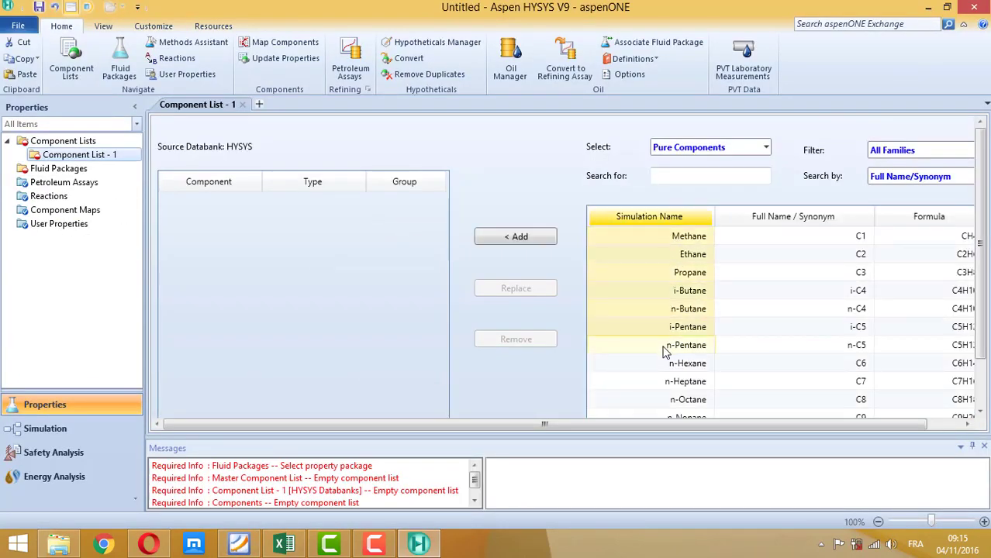
pyautogui.click(513, 238)
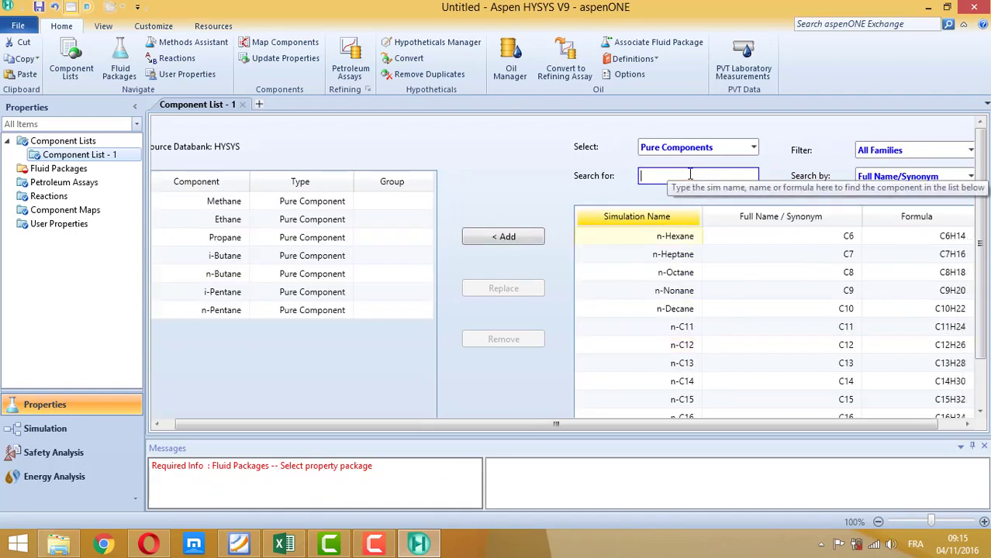
pyautogui.write('h2')
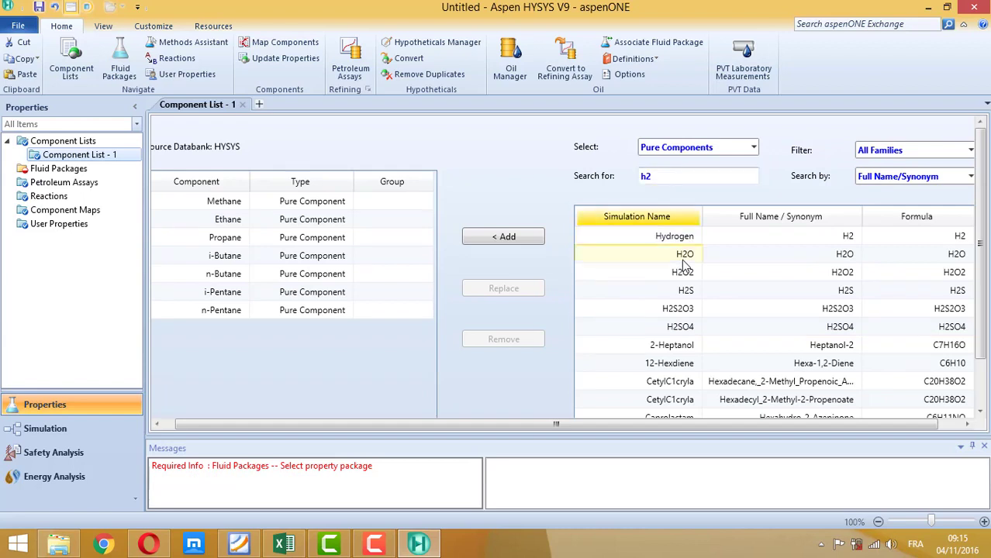
pyautogui.click(503, 236)
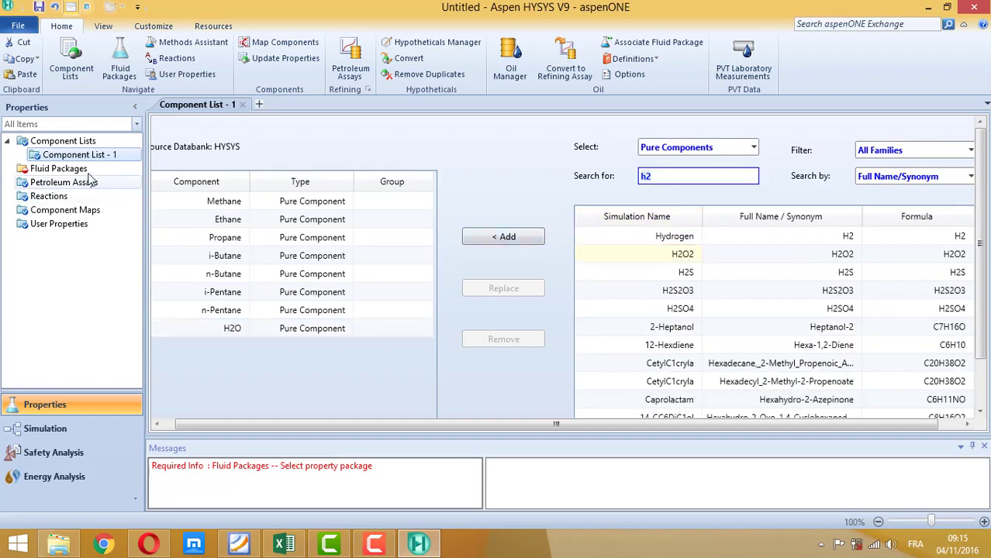
# Step: Add a fluid package that uses the Peng-Robinson property package
pyautogui.click(87, 169)
pyautogui.click(193, 382)
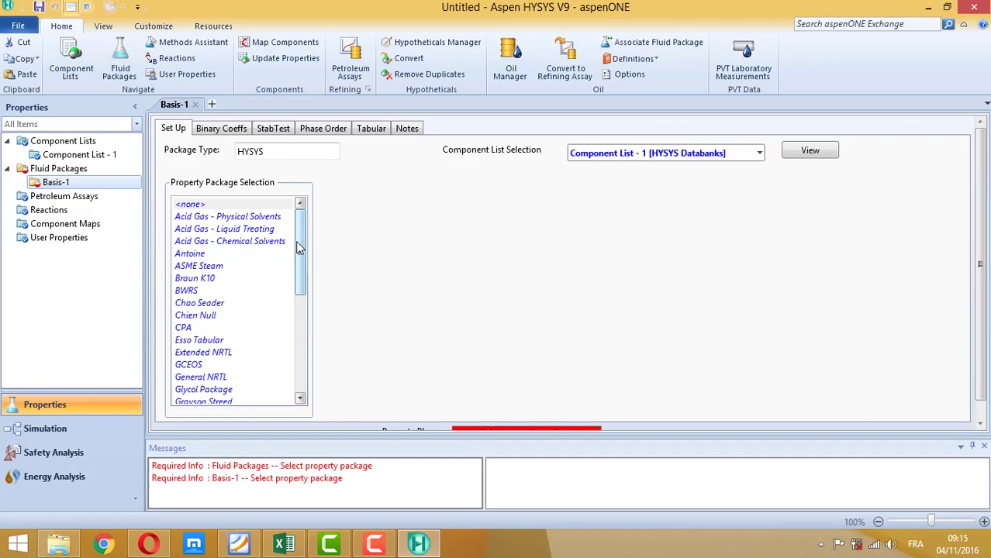
pyautogui.moveTo(299, 248); pyautogui.dragTo(299, 307)
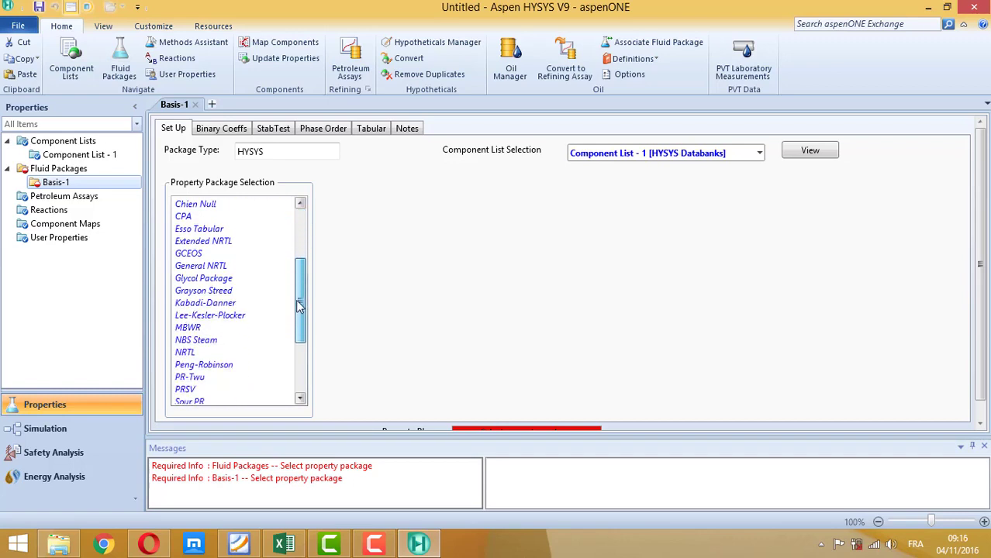
pyautogui.click(221, 365)
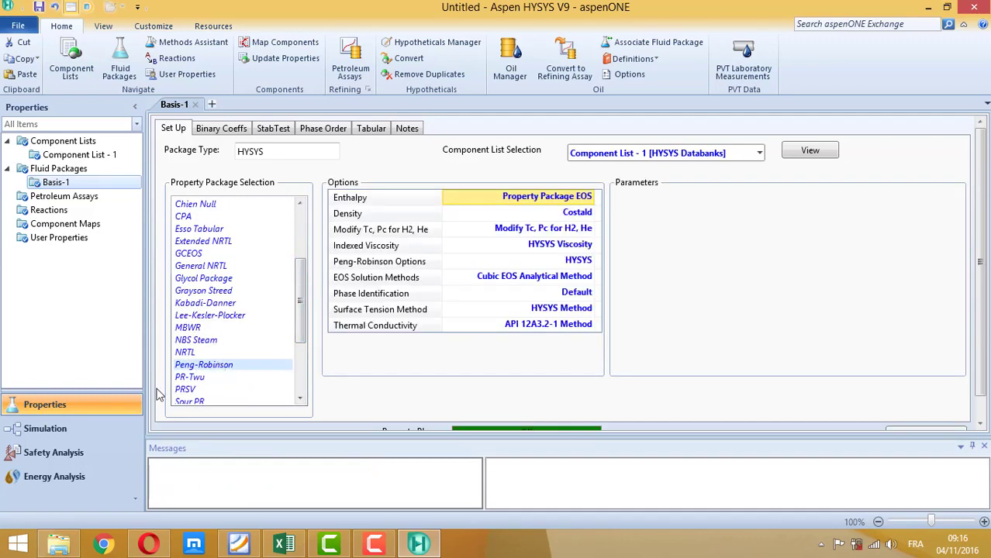
# Step: Enter the simulation environment, set the unit set to SI and close the object palette
pyautogui.click(45, 428)
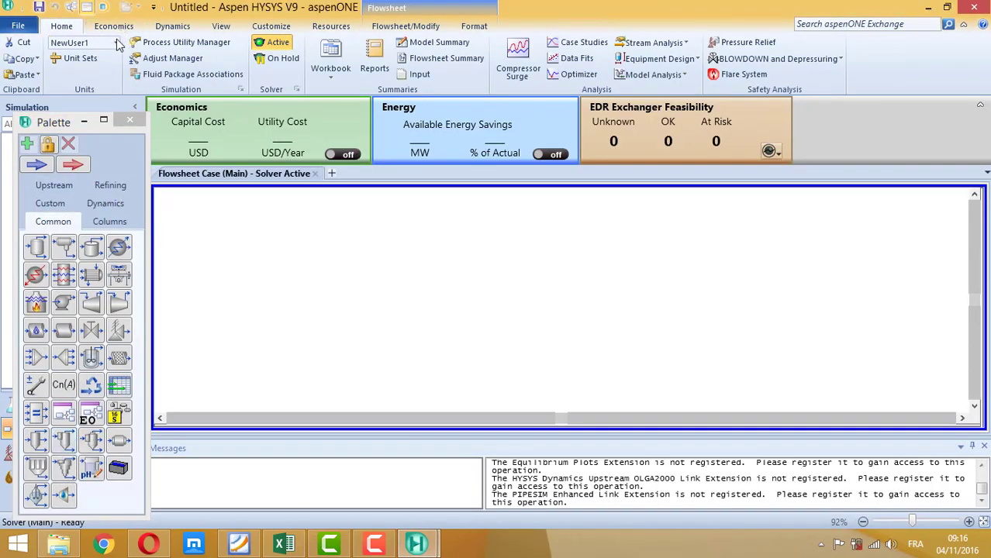
pyautogui.click(115, 44)
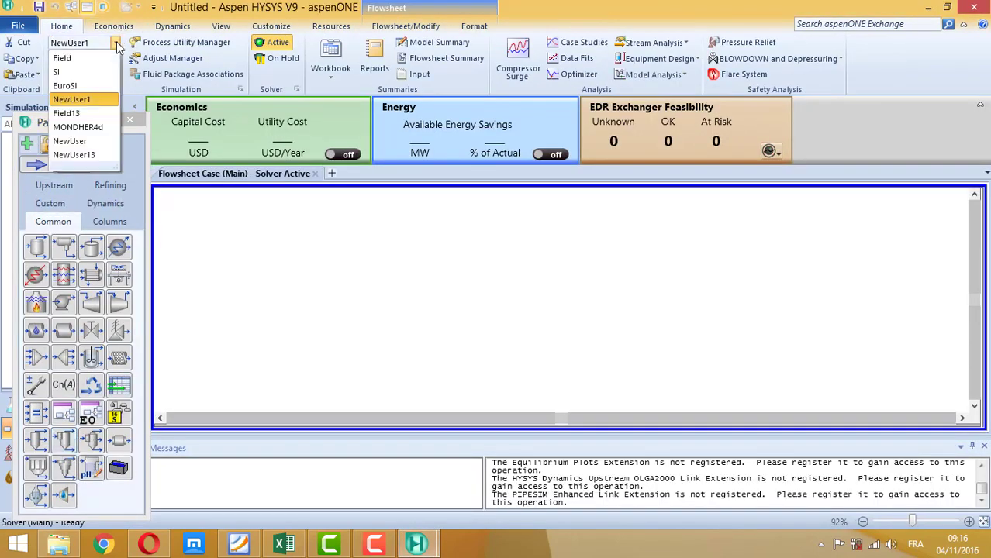
pyautogui.click(91, 74)
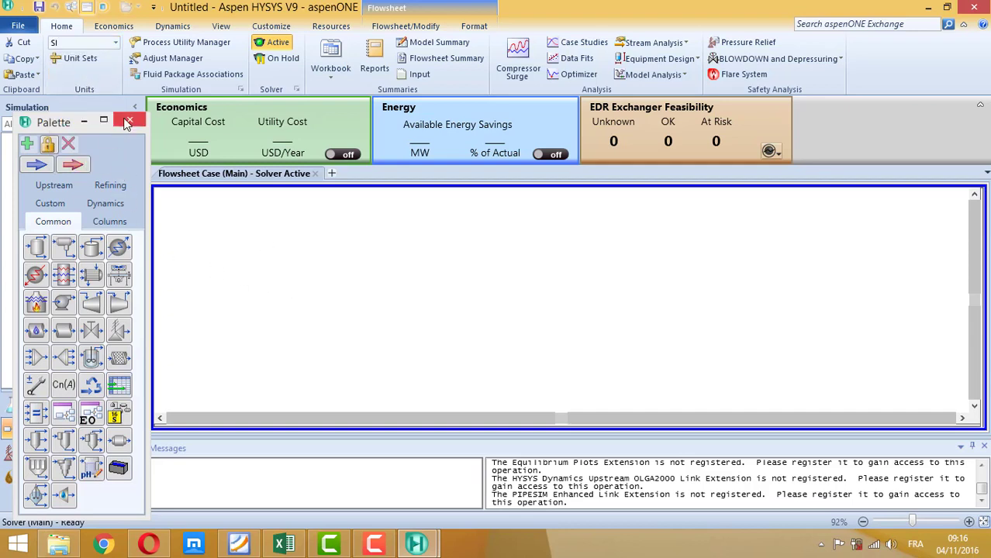
pyautogui.click(128, 122)
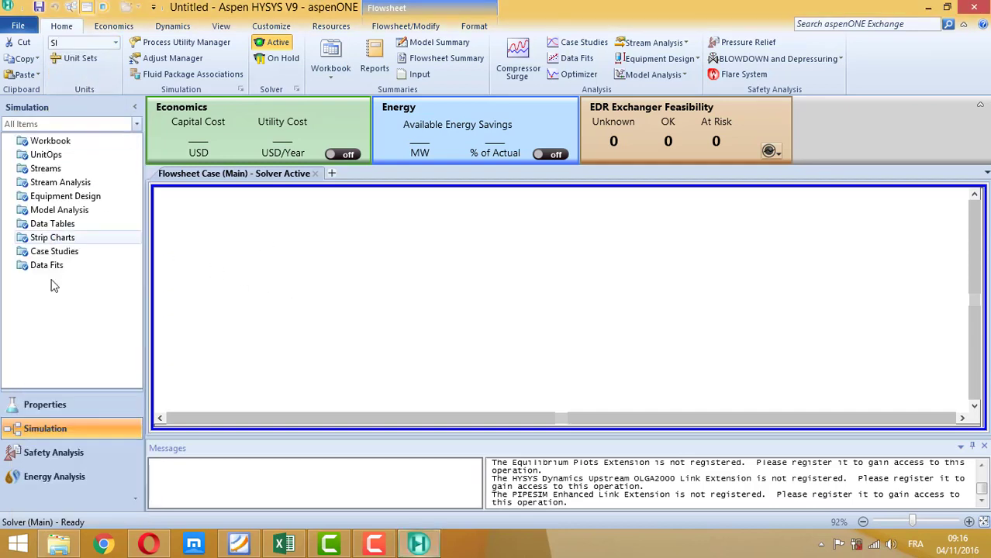
# Step: Return to the Properties environment and refresh its navigation tree by filtering on Status and then on All Items
pyautogui.click(48, 408)
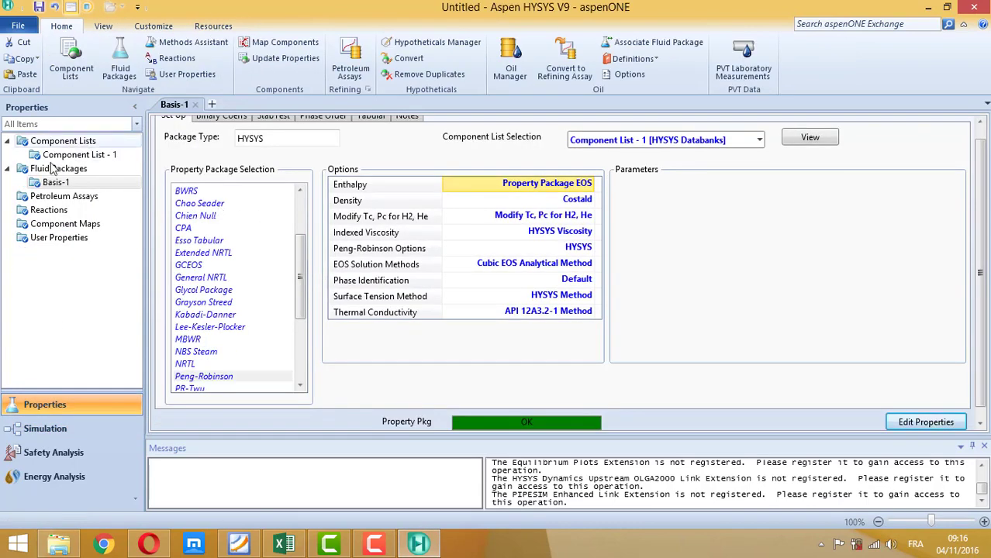
pyautogui.click(136, 124)
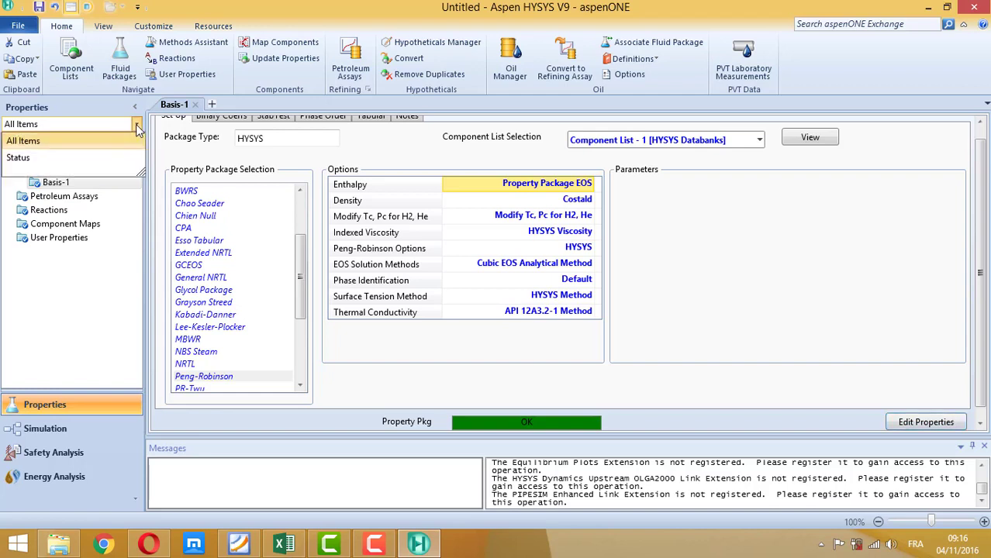
pyautogui.click(92, 166)
pyautogui.click(136, 124)
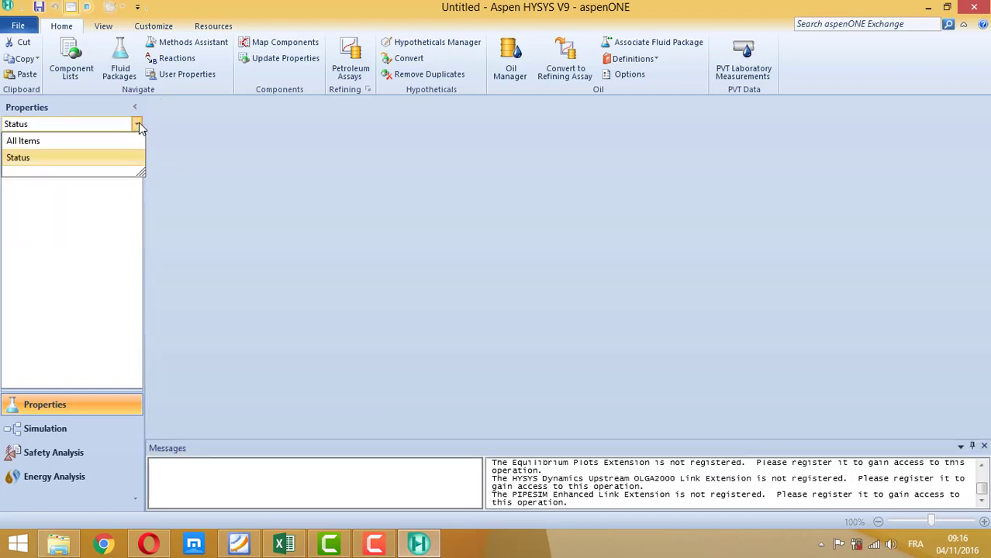
pyautogui.click(106, 144)
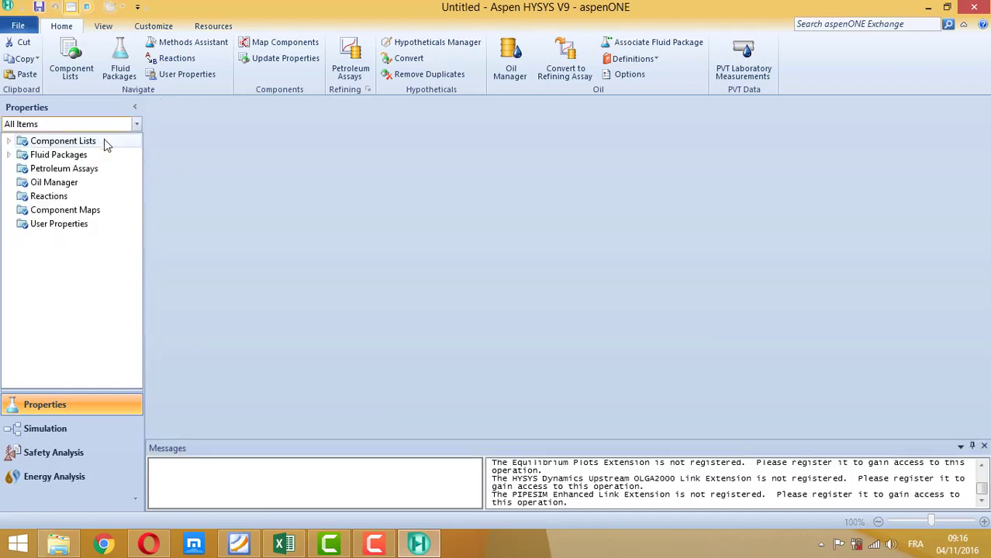
# Step: Add a new input assay in the Oil Manager
pyautogui.doubleClick(55, 186)
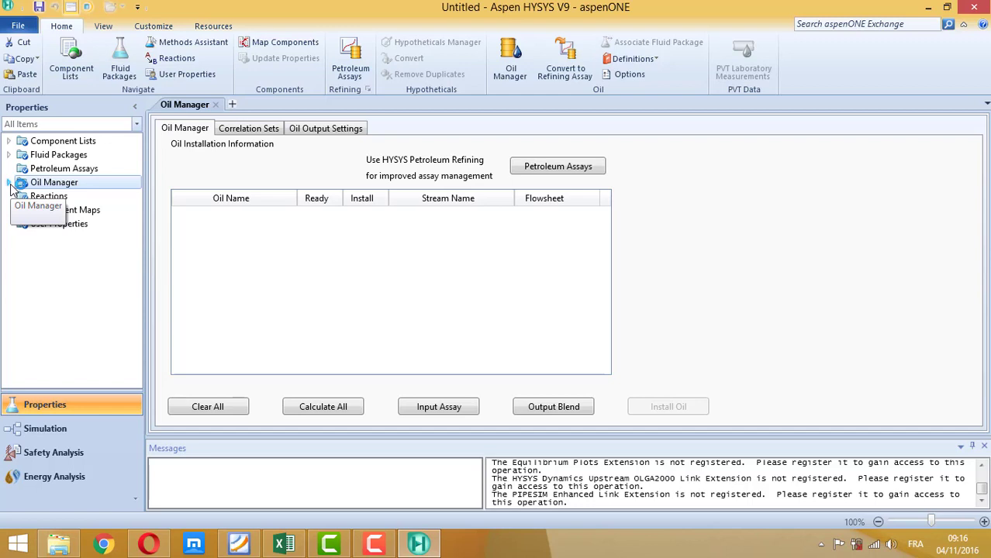
pyautogui.click(9, 183)
pyautogui.click(64, 196)
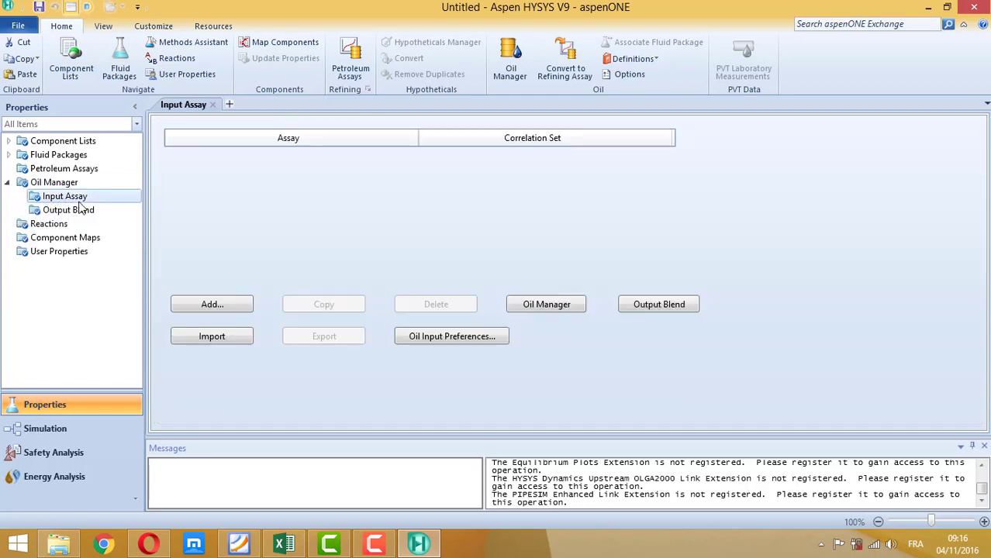
pyautogui.click(227, 308)
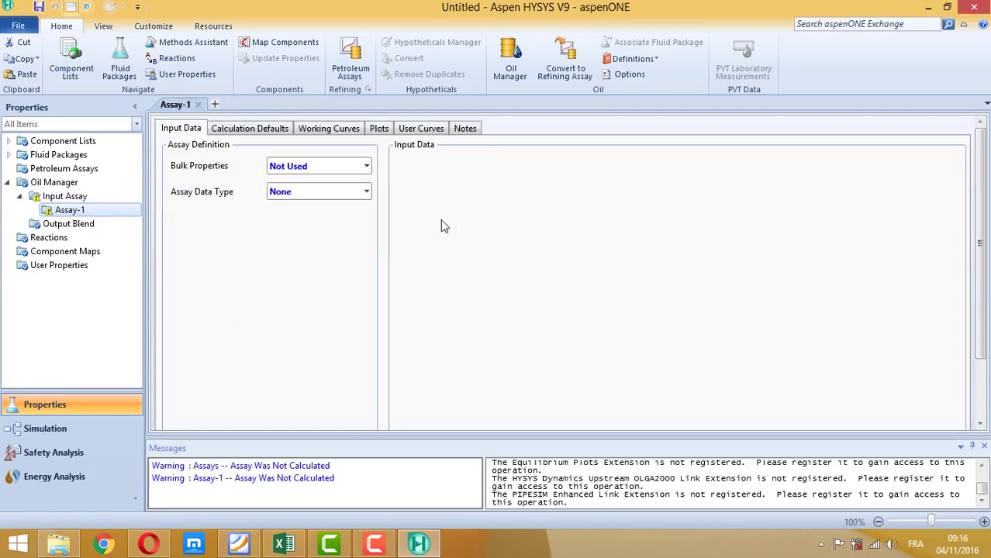
# Step: Define the assay with bulk properties Used, assay data type TBP and light ends as Input Composition
pyautogui.click(366, 166)
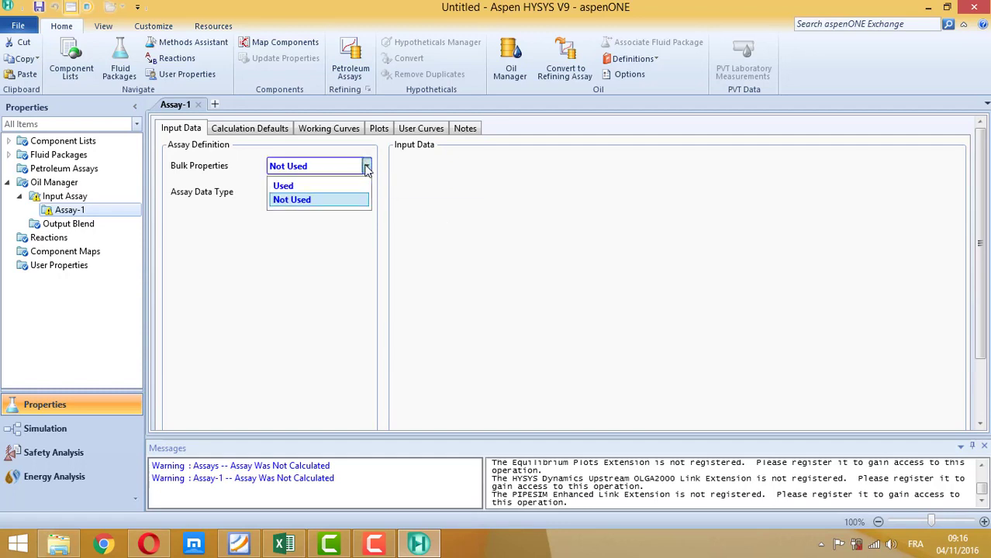
pyautogui.click(322, 190)
pyautogui.click(366, 192)
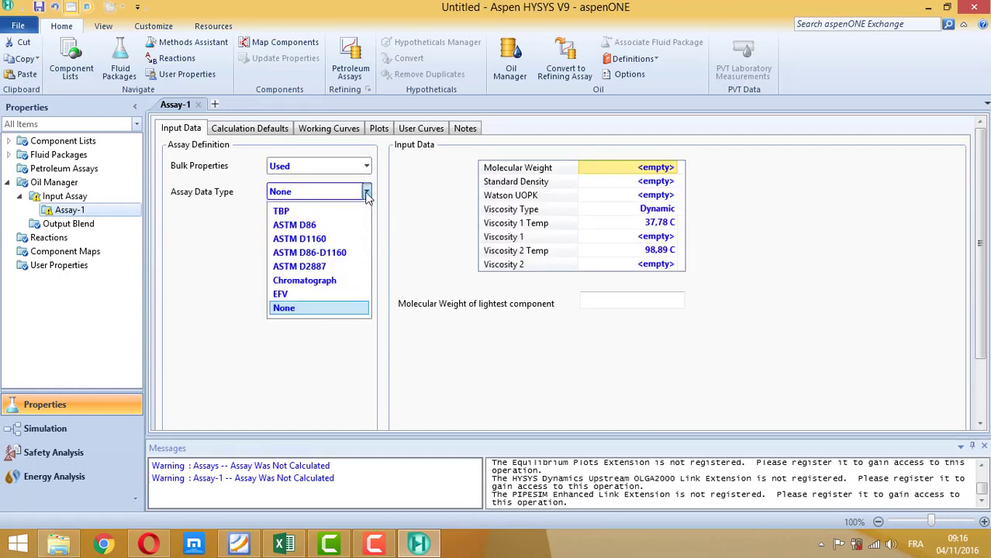
pyautogui.click(338, 212)
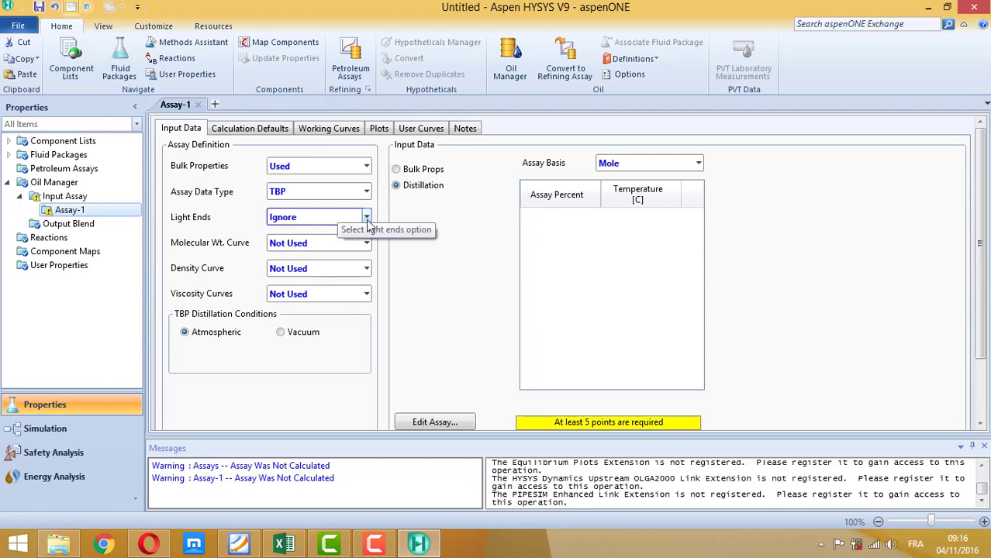
pyautogui.click(366, 217)
pyautogui.click(315, 251)
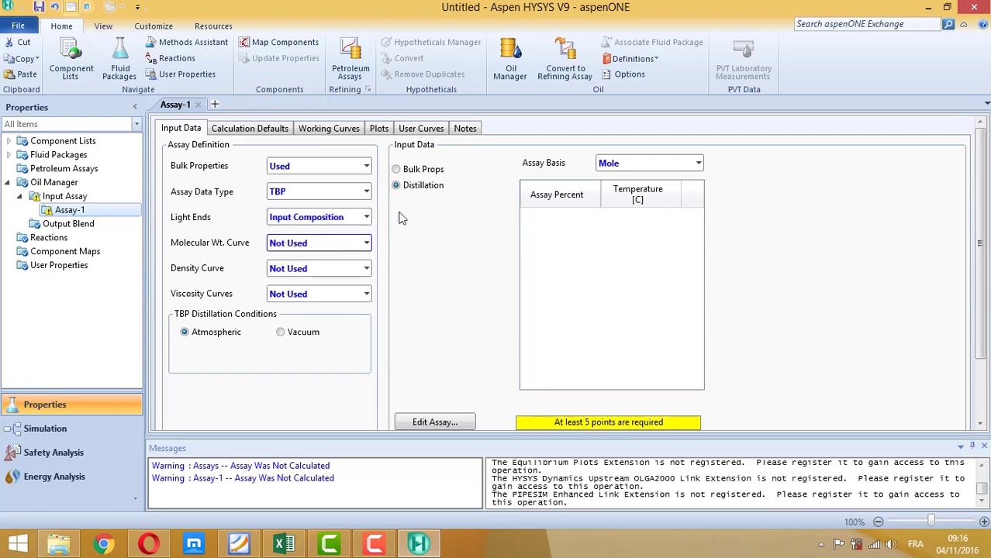
# Step: Look up the crude's standard density in the crude document and set it to 879.8 kg/m3 in the assay's bulk properties
pyautogui.click(423, 166)
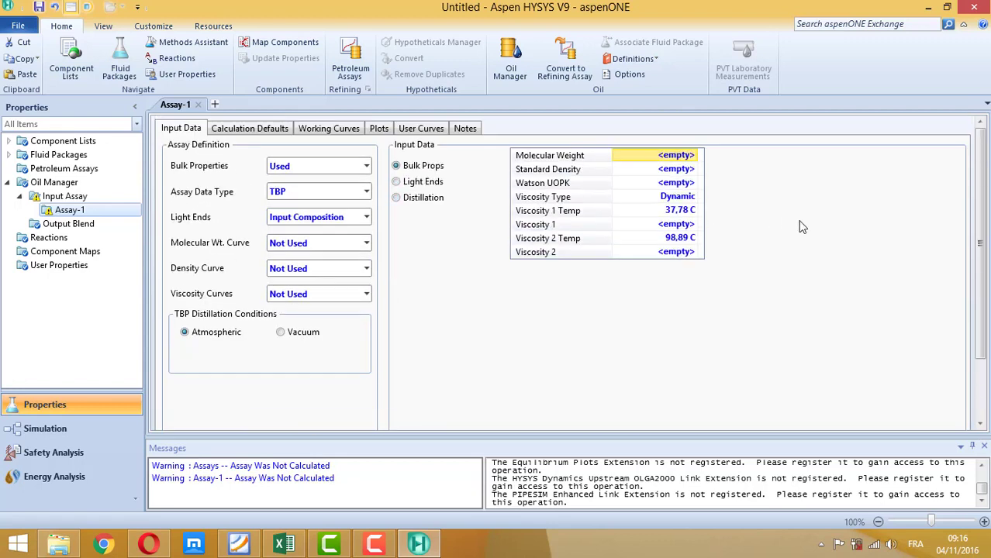
pyautogui.click(676, 169)
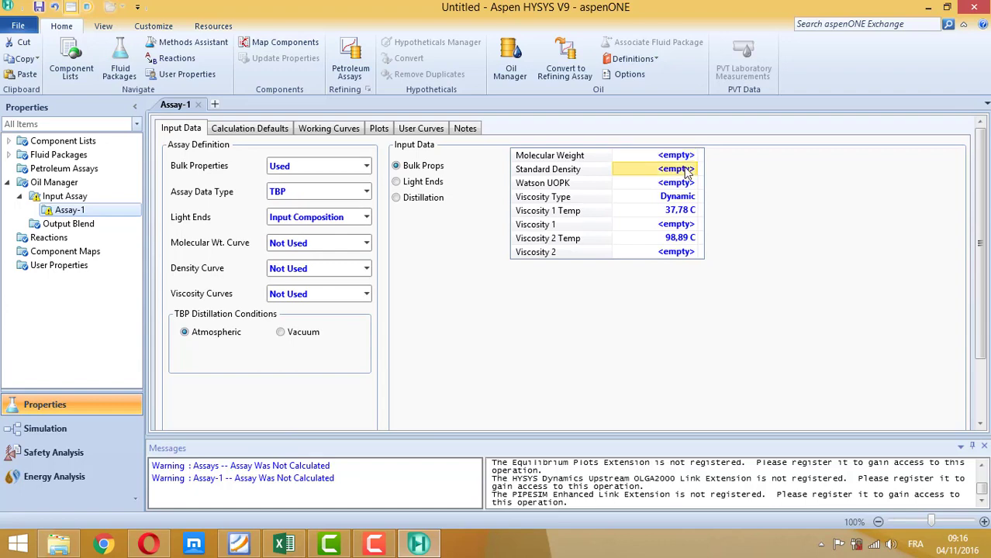
pyautogui.click(240, 544)
pyautogui.scroll(-2, 356, 416)
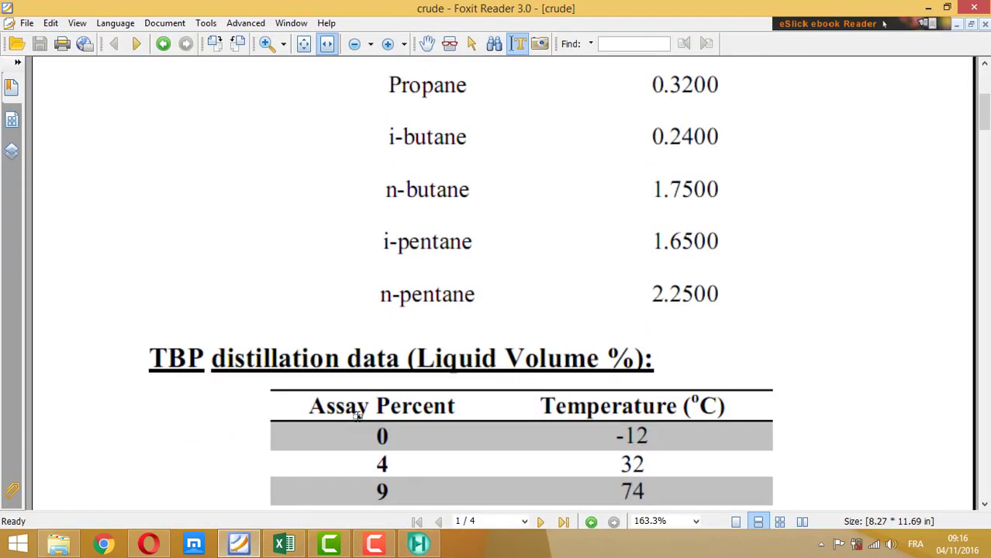
pyautogui.scroll(-5, 356, 416)
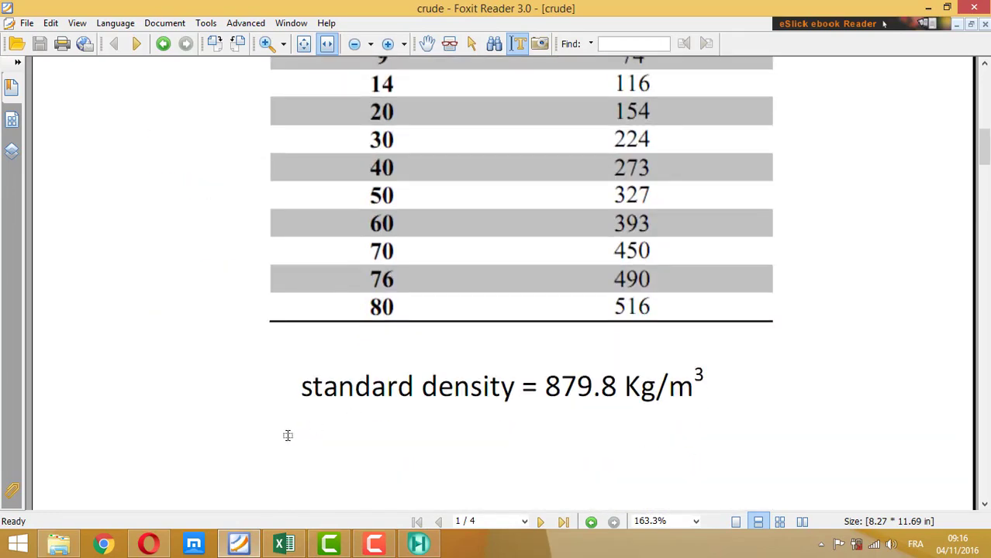
pyautogui.click(241, 546)
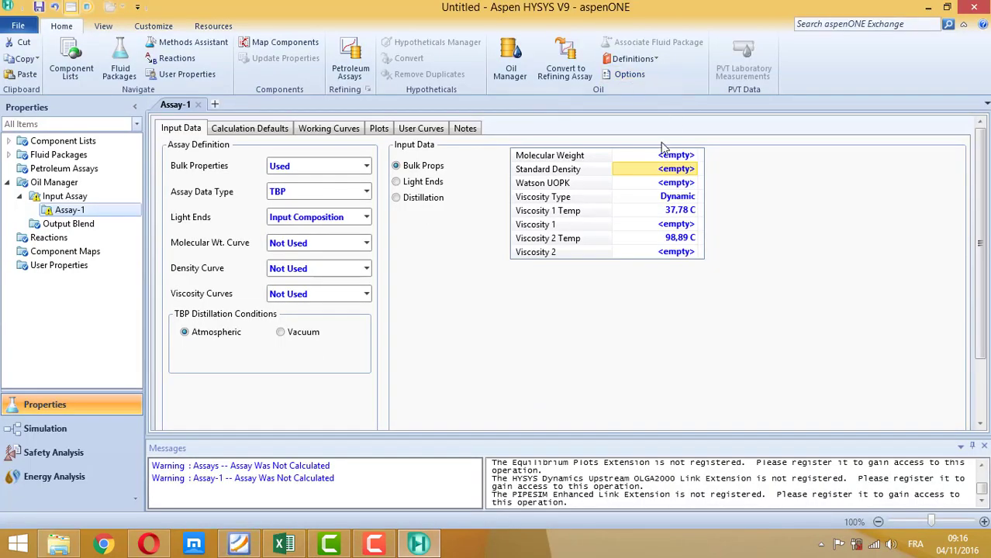
pyautogui.write('879.8')
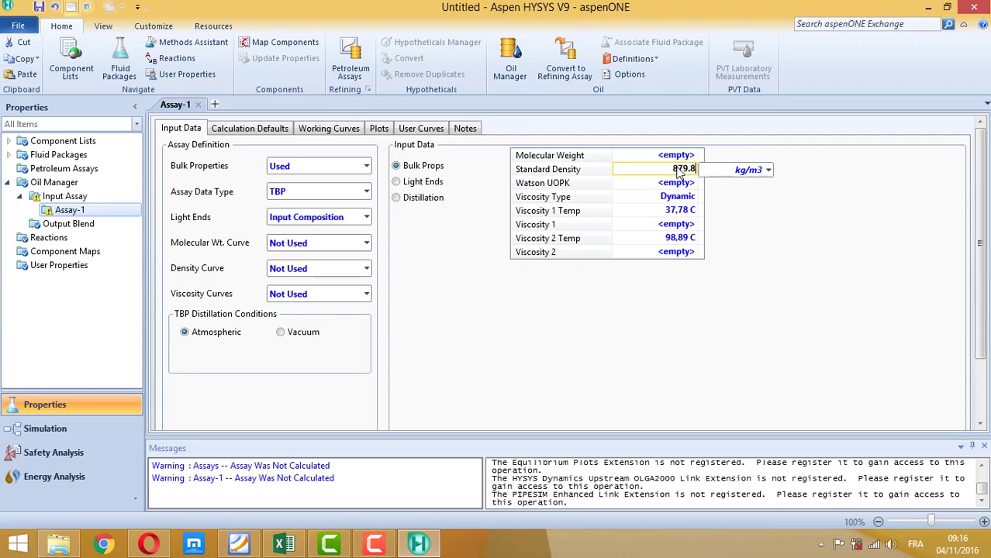
pyautogui.press('Return')
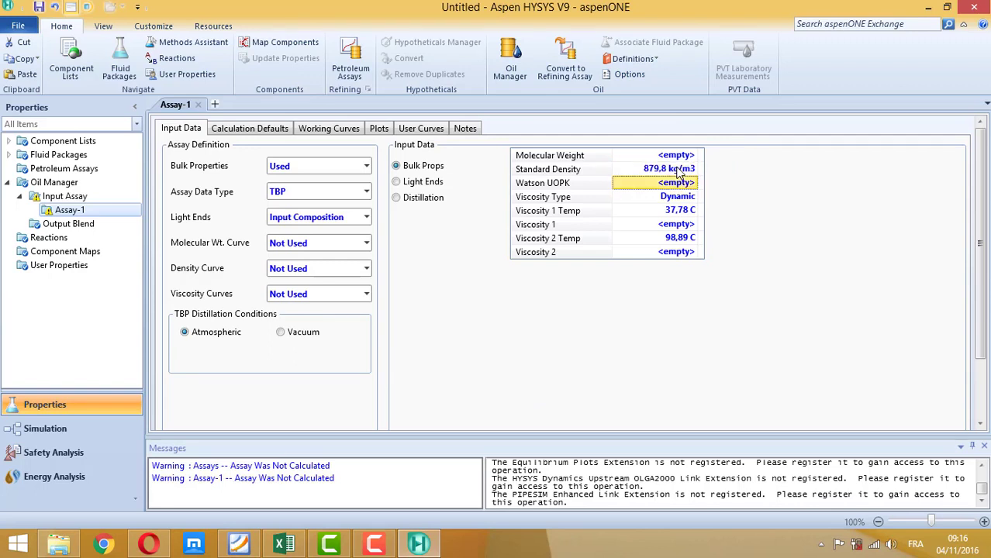
# Step: Show the assay's light ends input and look up the light ends liquid volume percentages in the crude document in Foxit Reader
pyautogui.click(417, 183)
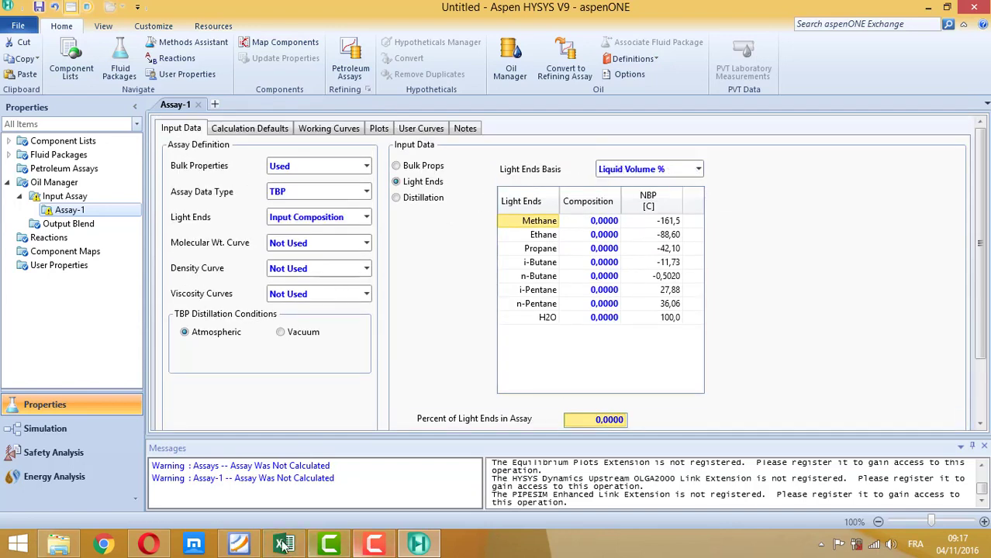
pyautogui.click(238, 544)
pyautogui.scroll(1, 543, 262)
pyautogui.scroll(13, 543, 261)
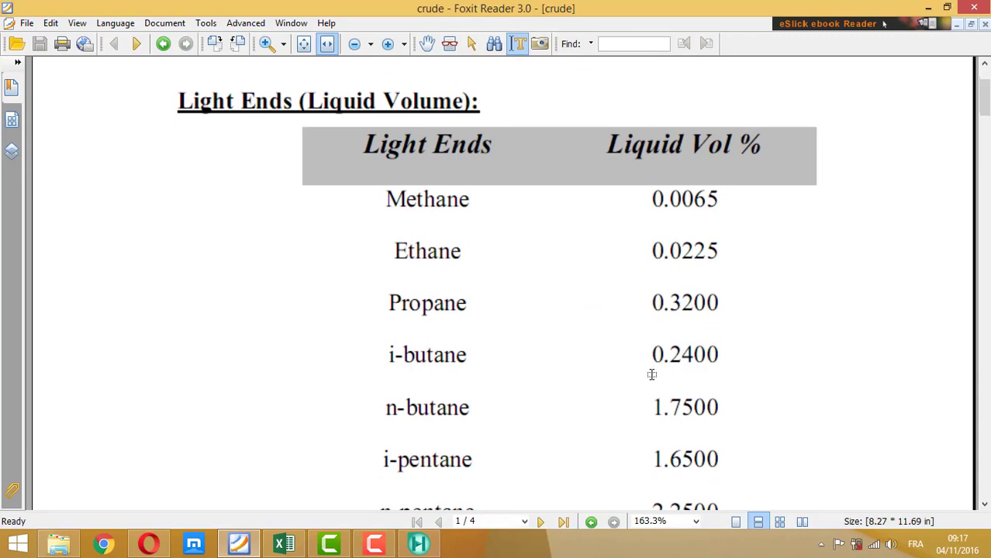
pyautogui.scroll(-3, 650, 372)
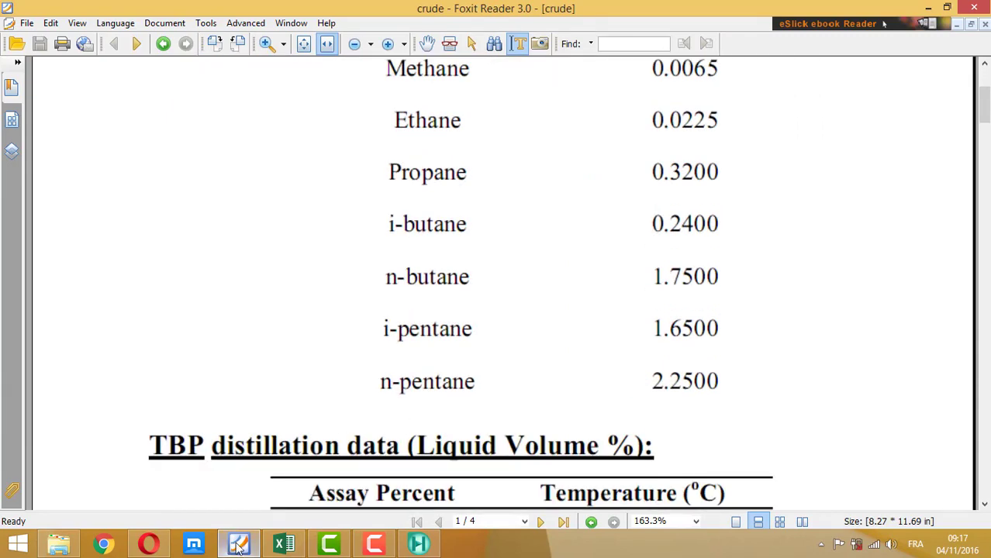
# Step: Copy the light ends values in A1:A7 of the Excel sheet into the HYSYS composition cells from methane to n-pentane
pyautogui.click(286, 544)
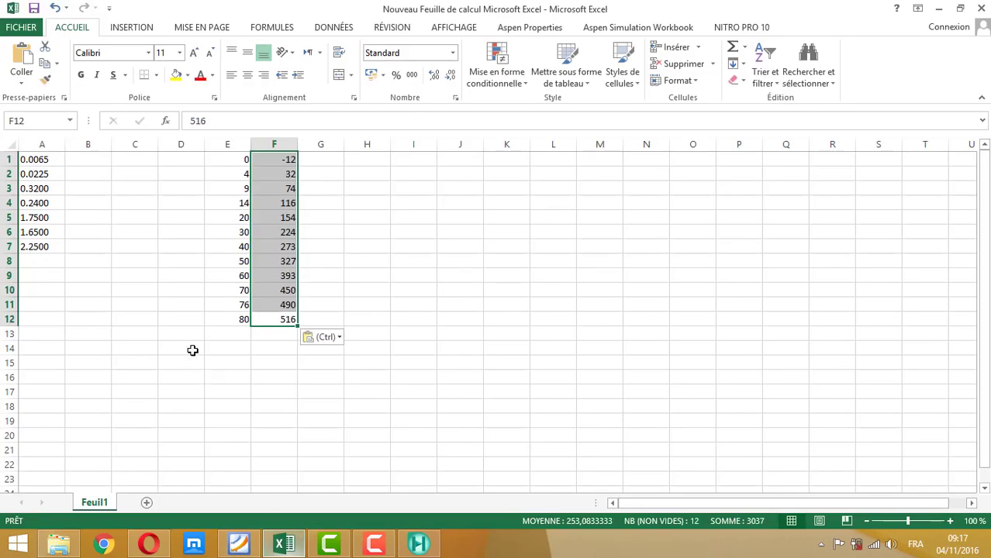
pyautogui.moveTo(35, 248); pyautogui.dragTo(36, 159)
pyautogui.rightClick(38, 178)
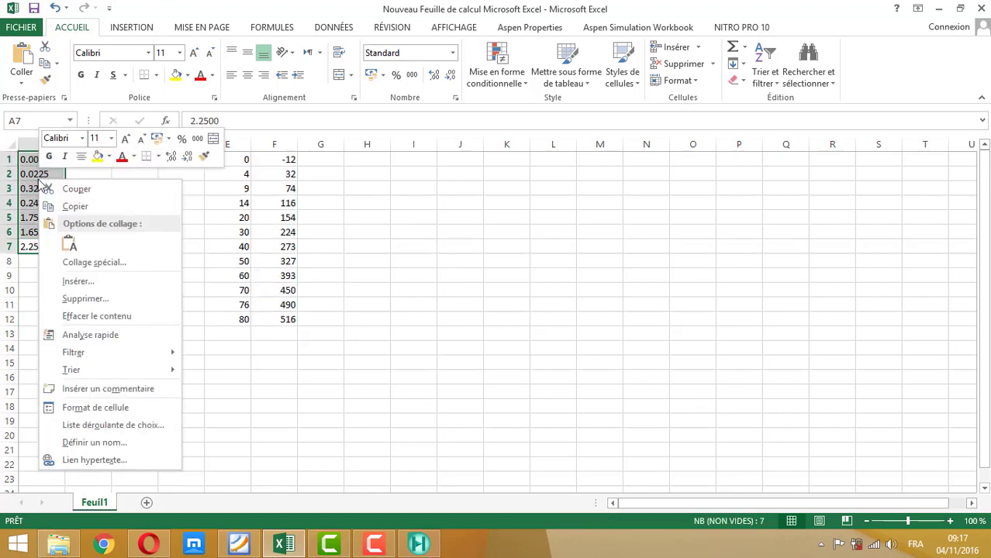
pyautogui.click(78, 204)
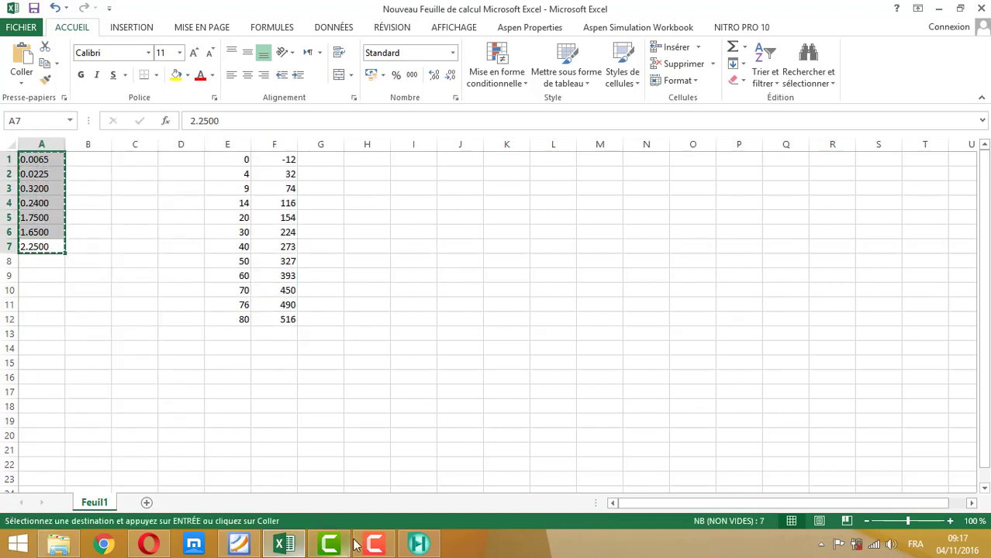
pyautogui.click(431, 547)
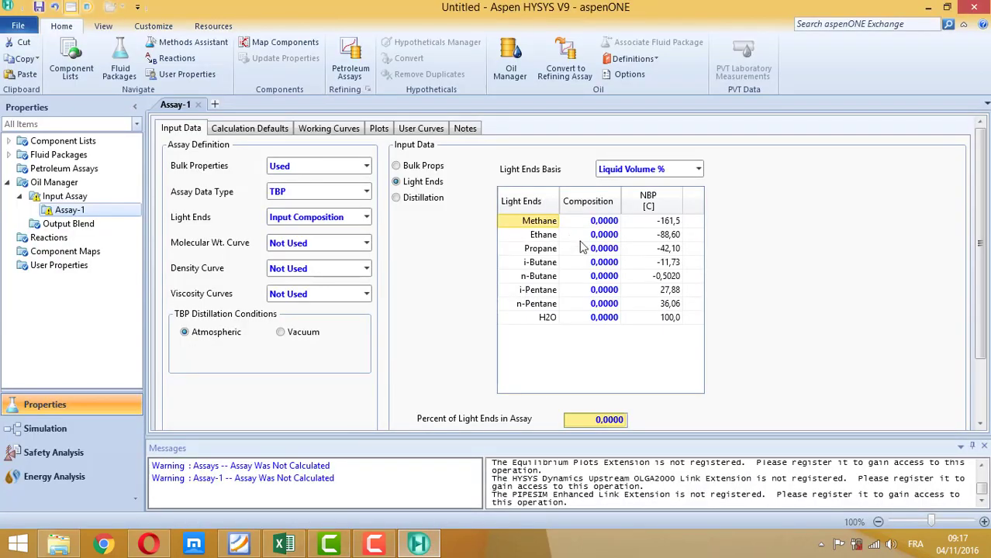
pyautogui.moveTo(593, 310); pyautogui.dragTo(594, 222)
pyautogui.rightClick(593, 225)
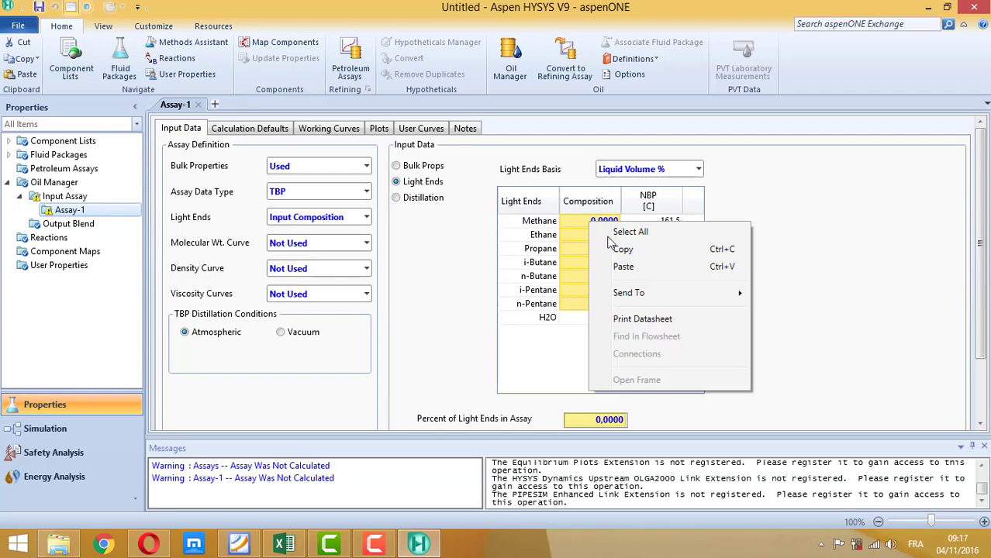
pyautogui.click(630, 270)
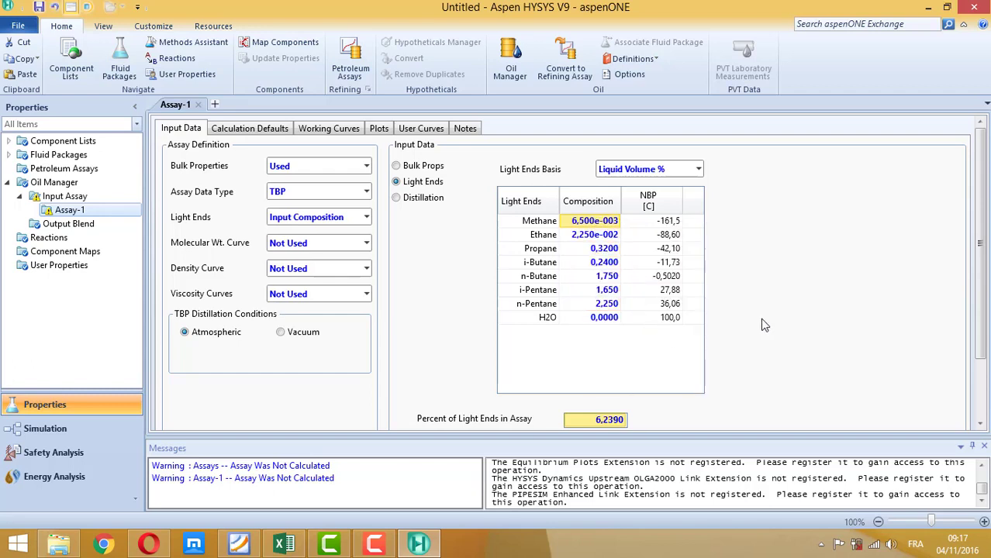
# Step: Show the assay's distillation input and try to add 12 empty data points to its assay input table
pyautogui.click(424, 202)
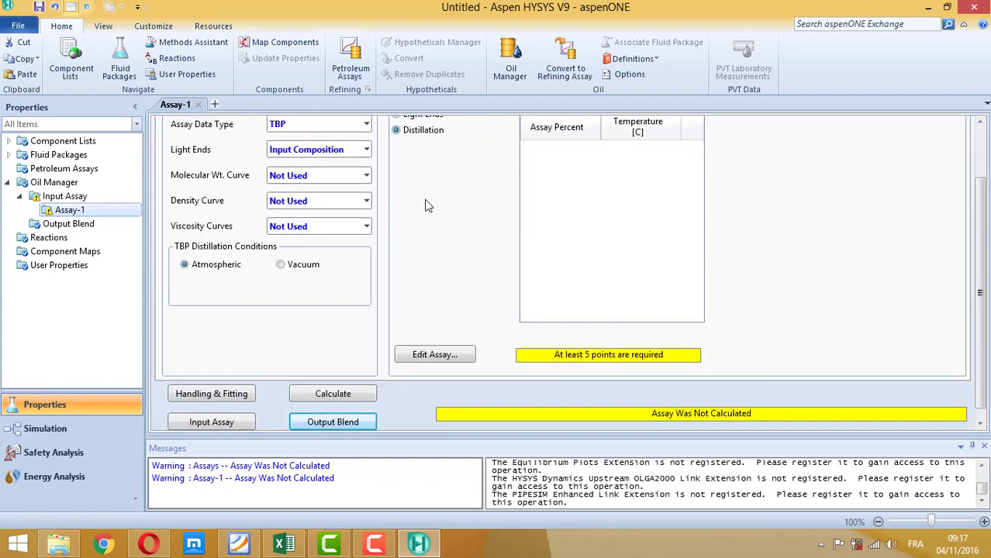
pyautogui.click(418, 359)
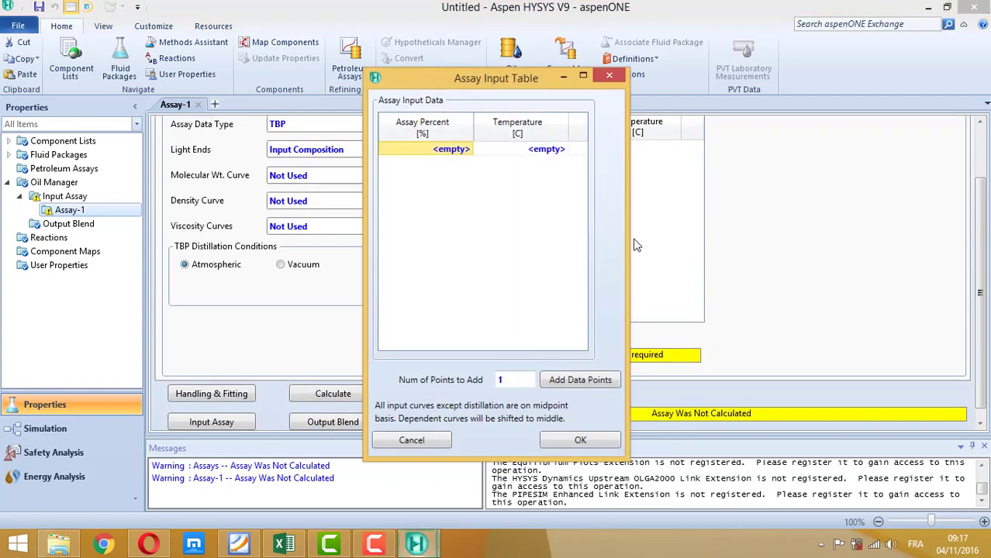
pyautogui.click(520, 379)
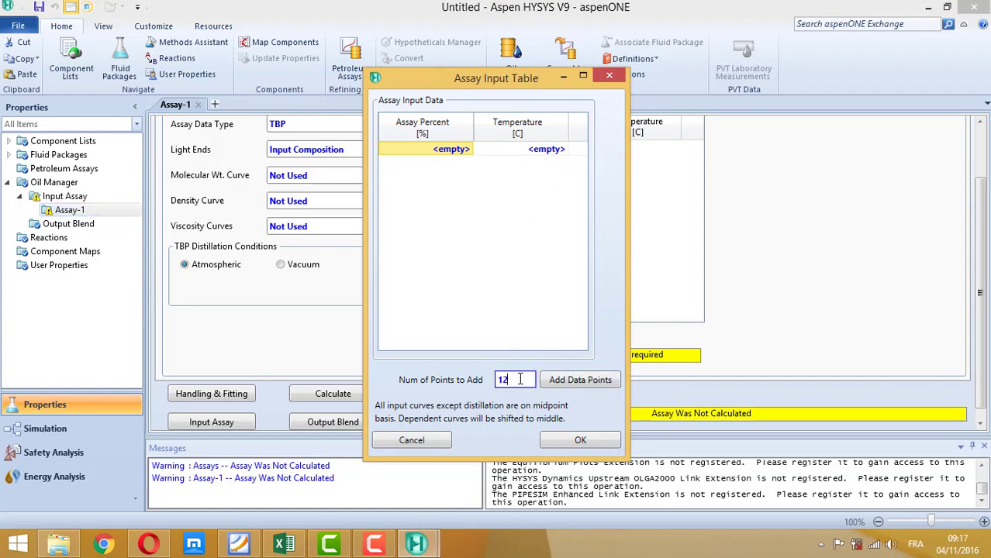
pyautogui.click(564, 385)
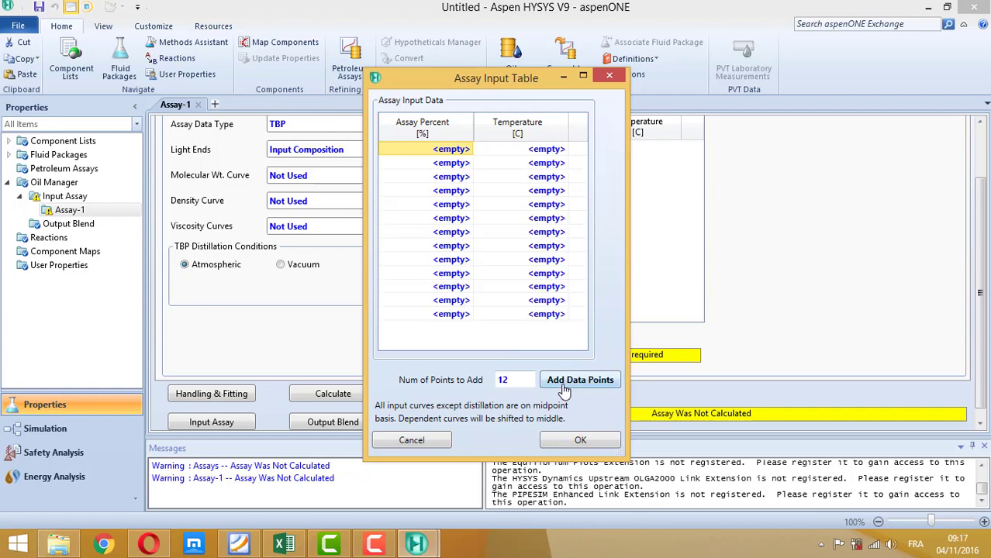
pyautogui.click(573, 441)
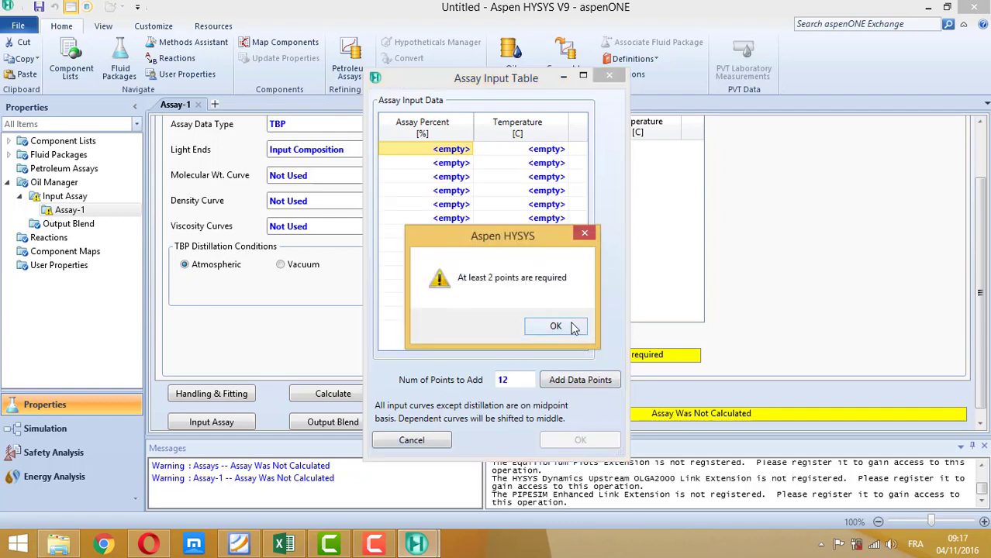
pyautogui.click(571, 327)
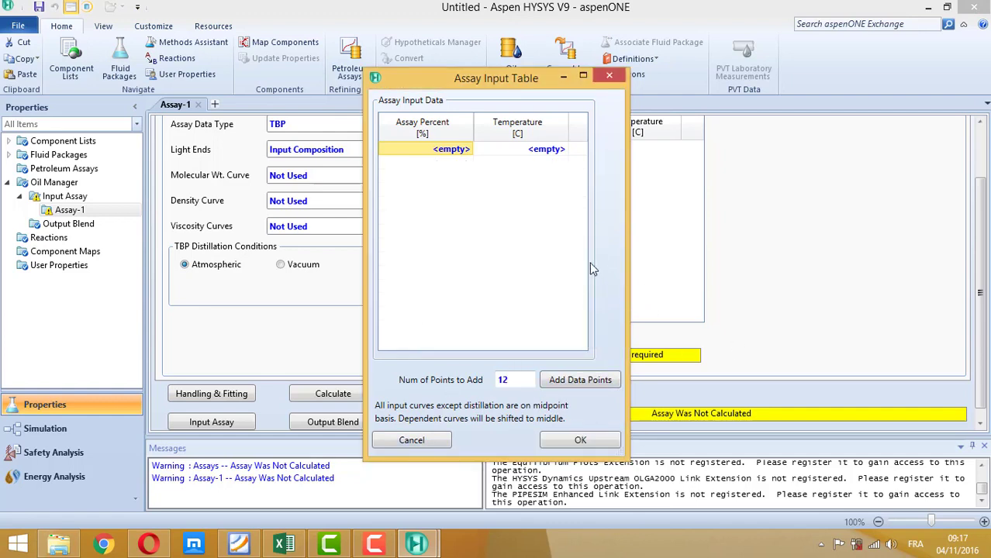
pyautogui.click(610, 78)
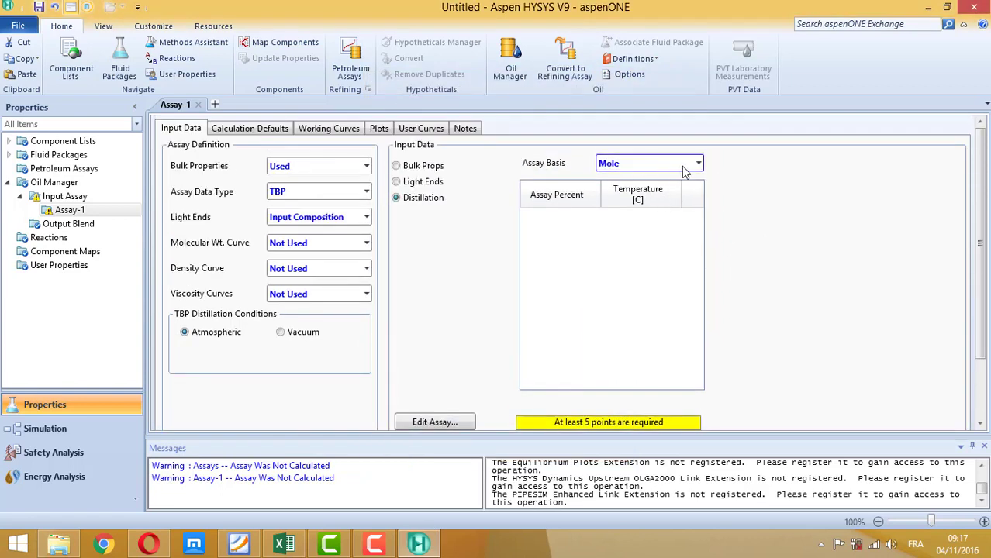
# Step: Set the distillation assay basis to Liquid Volume and add 12 data points to the assay input table
pyautogui.click(698, 164)
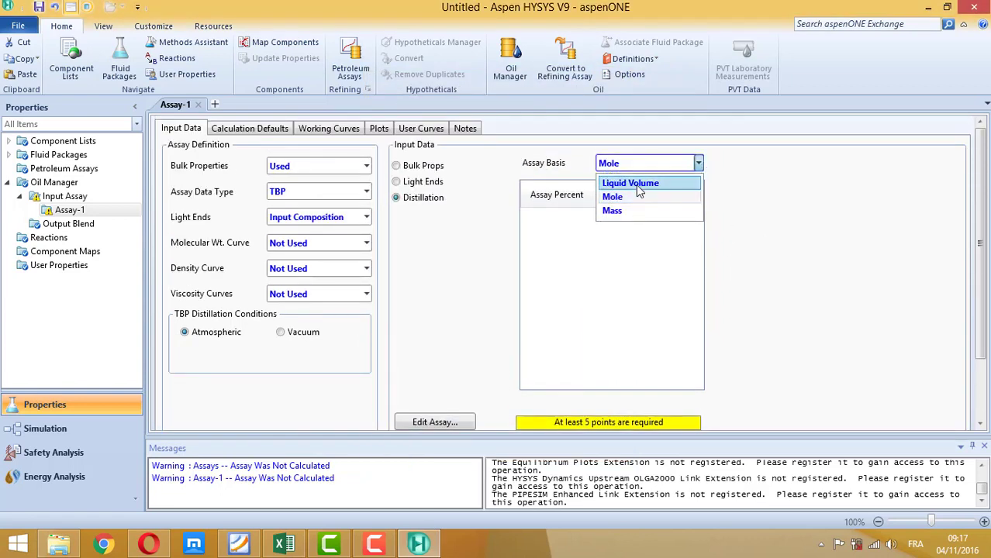
pyautogui.click(637, 186)
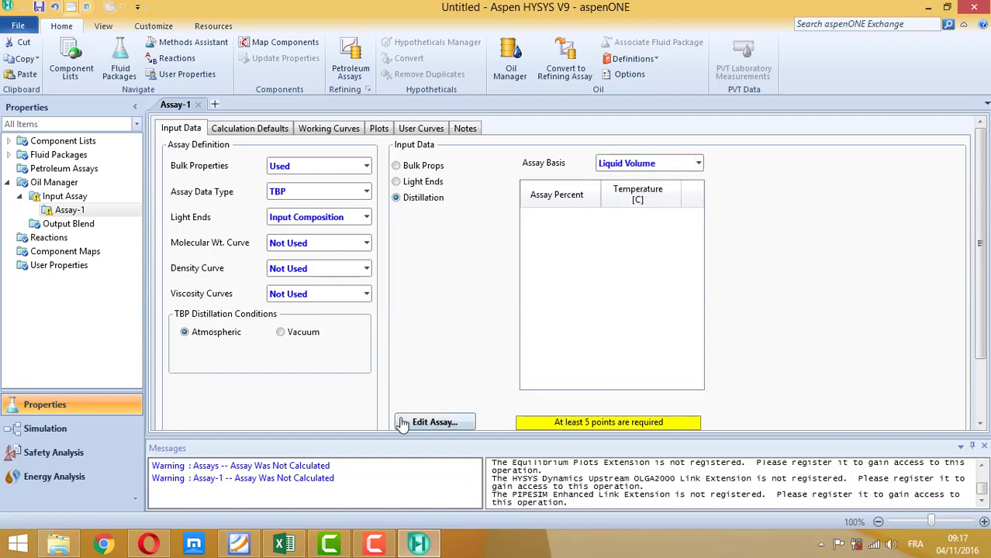
pyautogui.scroll(-1, 402, 425)
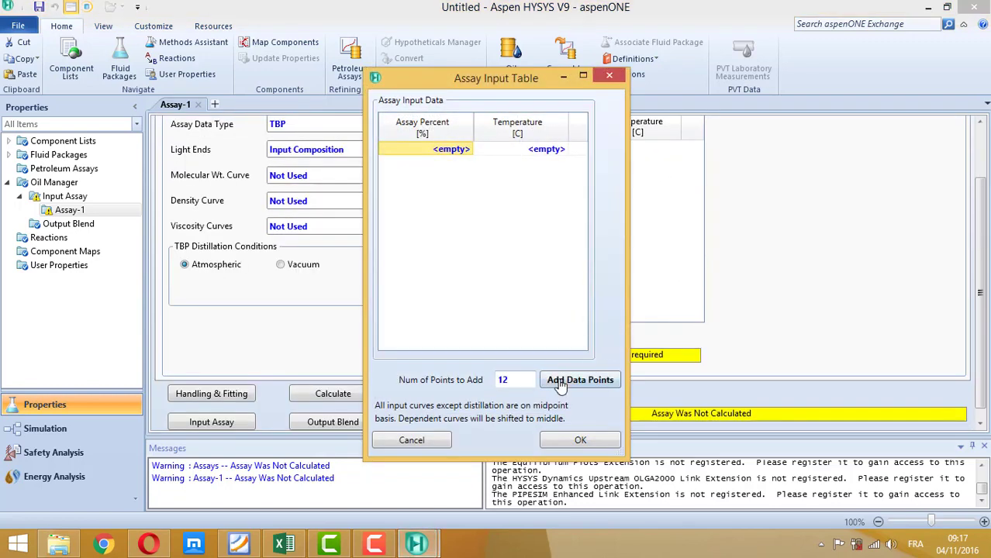
pyautogui.click(560, 381)
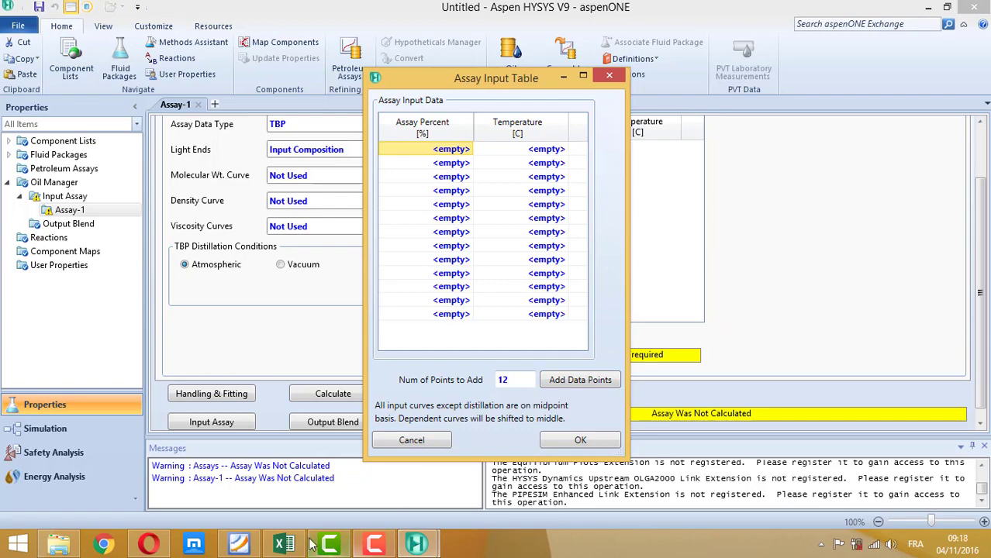
# Step: Look up the TBP distillation table in the crude document and copy the assay percents in E1:E12 of the Excel sheet
pyautogui.click(239, 545)
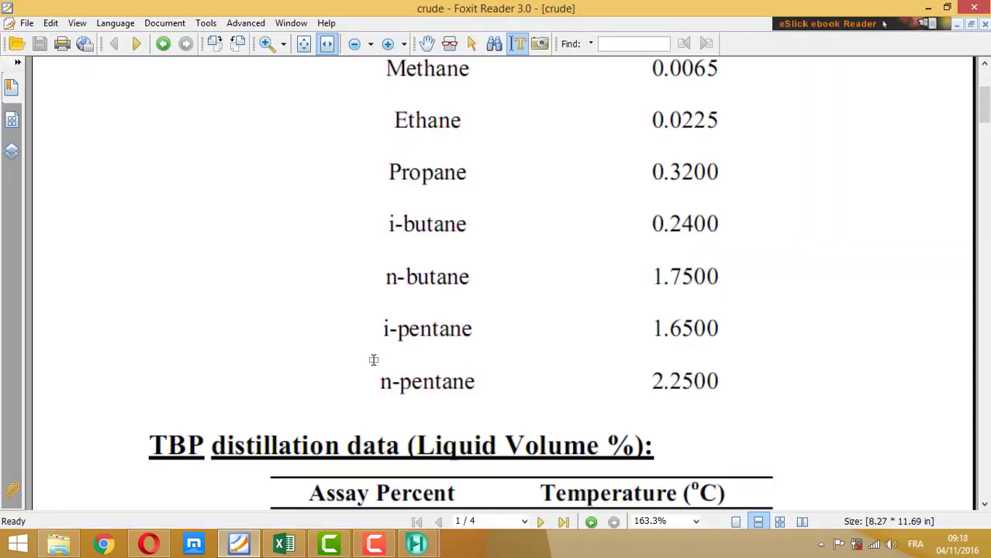
pyautogui.scroll(-3, 374, 366)
pyautogui.scroll(-3, 374, 366)
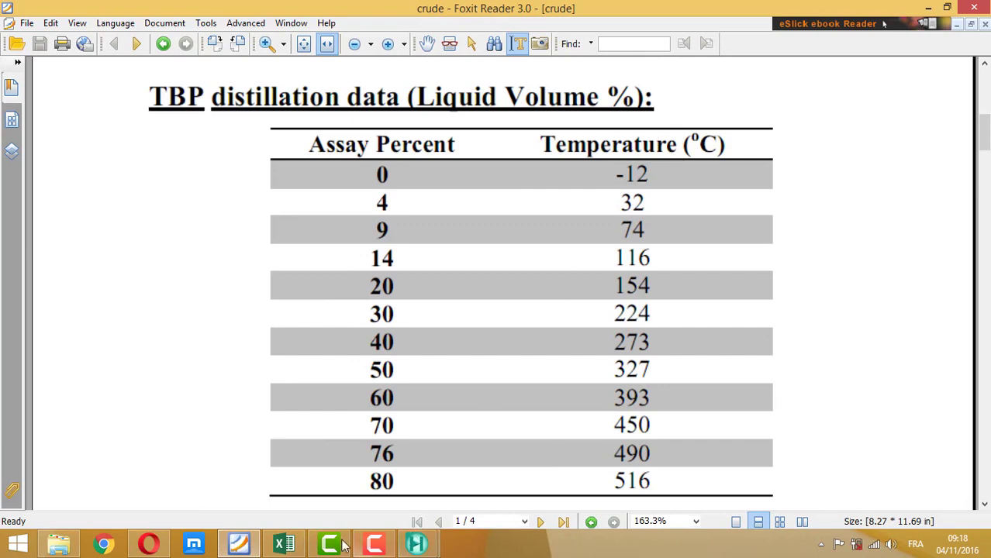
pyautogui.click(285, 545)
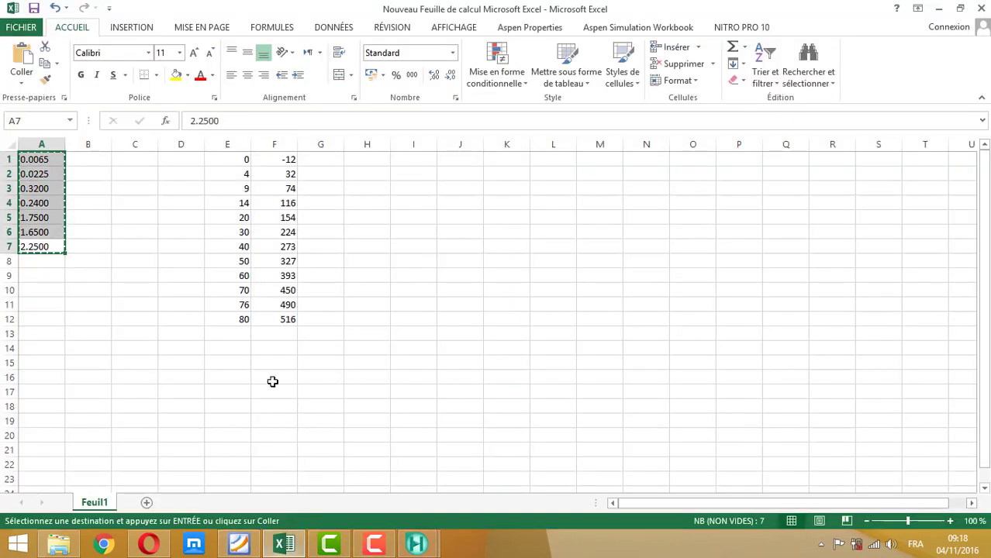
pyautogui.moveTo(232, 320); pyautogui.dragTo(229, 172)
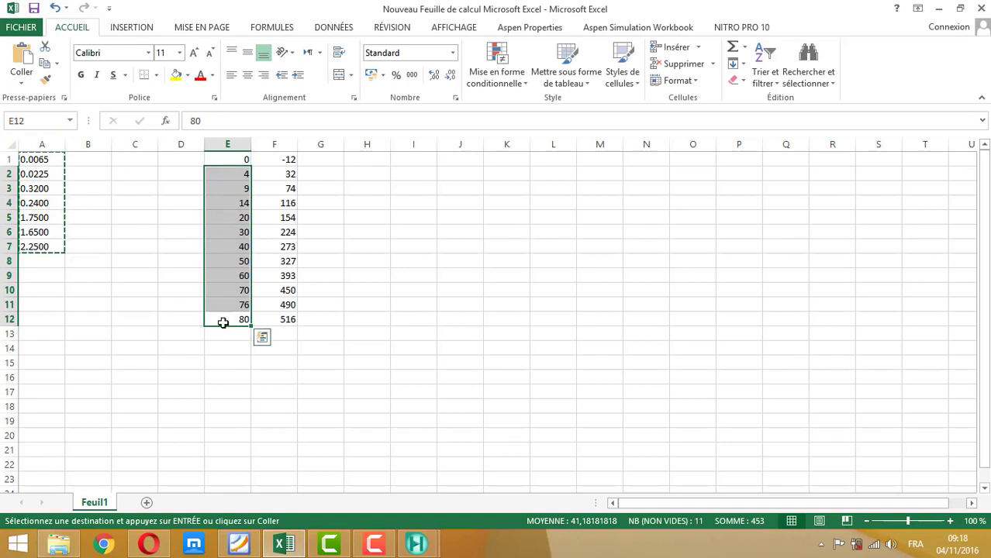
pyautogui.moveTo(224, 318); pyautogui.dragTo(232, 145)
pyautogui.rightClick(236, 181)
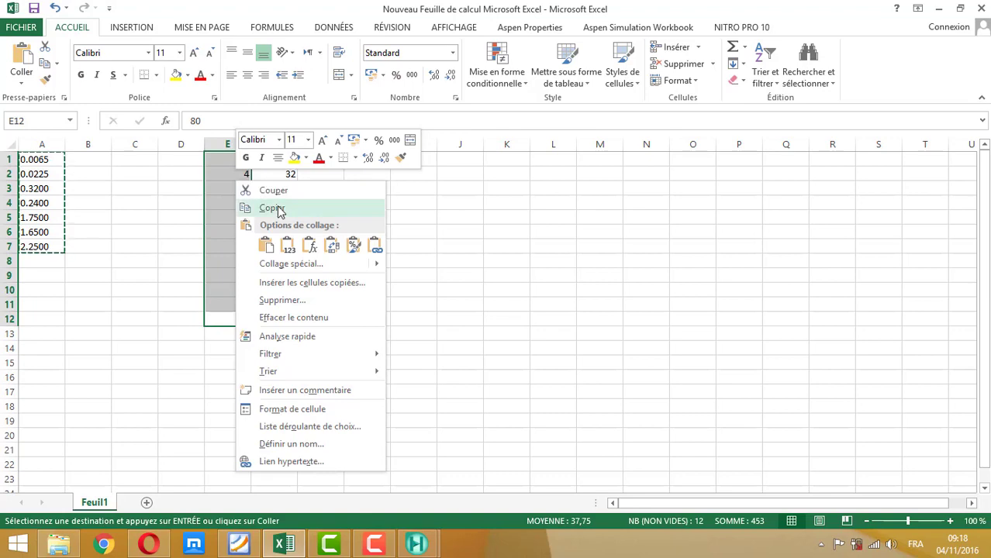
pyautogui.click(271, 208)
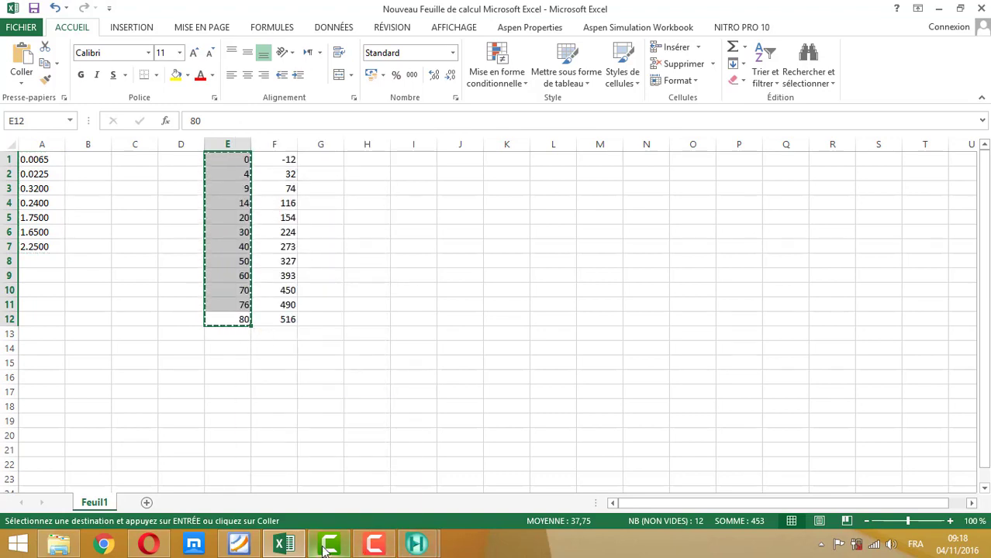
# Step: Paste the copied assay percents, 0 to 80, into the Assay Percent column of the HYSYS assay input table
pyautogui.moveTo(416, 544)
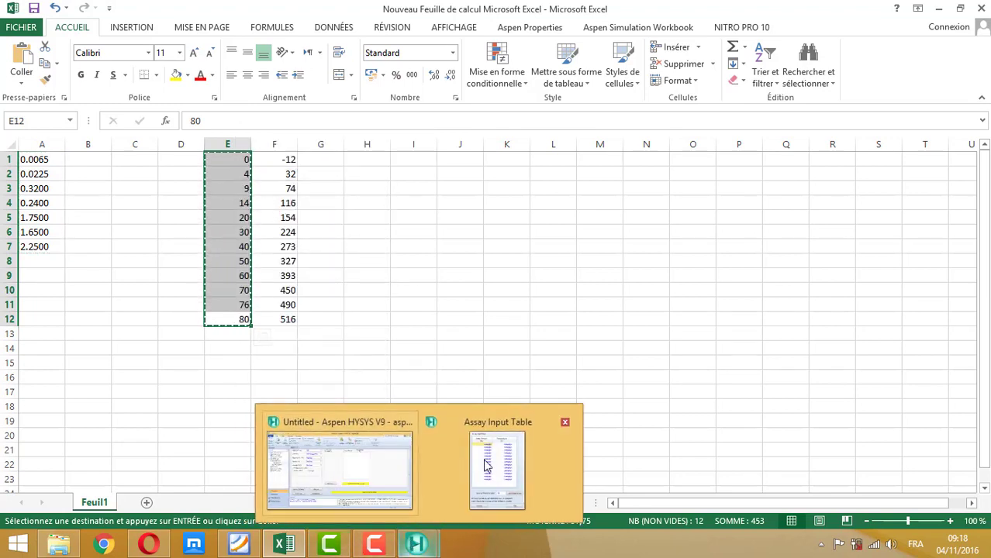
pyautogui.click(487, 415)
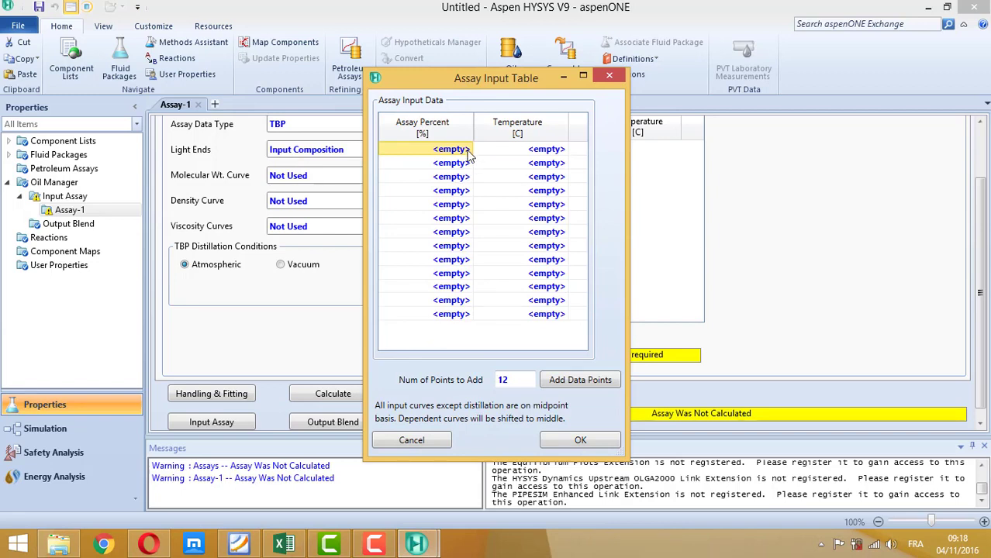
pyautogui.moveTo(460, 324); pyautogui.dragTo(453, 155)
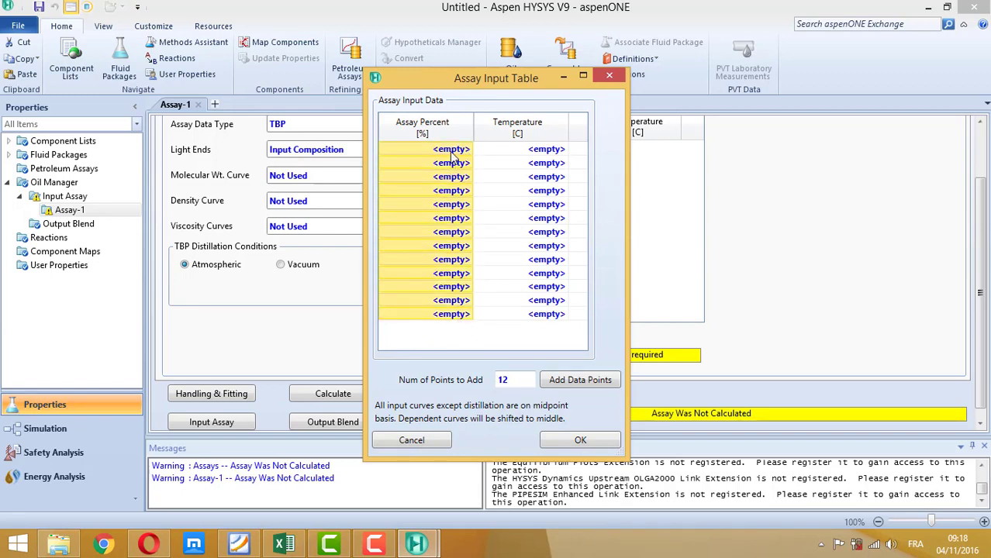
pyautogui.rightClick(454, 155)
pyautogui.click(485, 196)
# Step: Copy the temperatures in F1:F12 of the Excel sheet, -12 to 516 °C, into the HYSYS assay input table's Temperature column
pyautogui.click(284, 544)
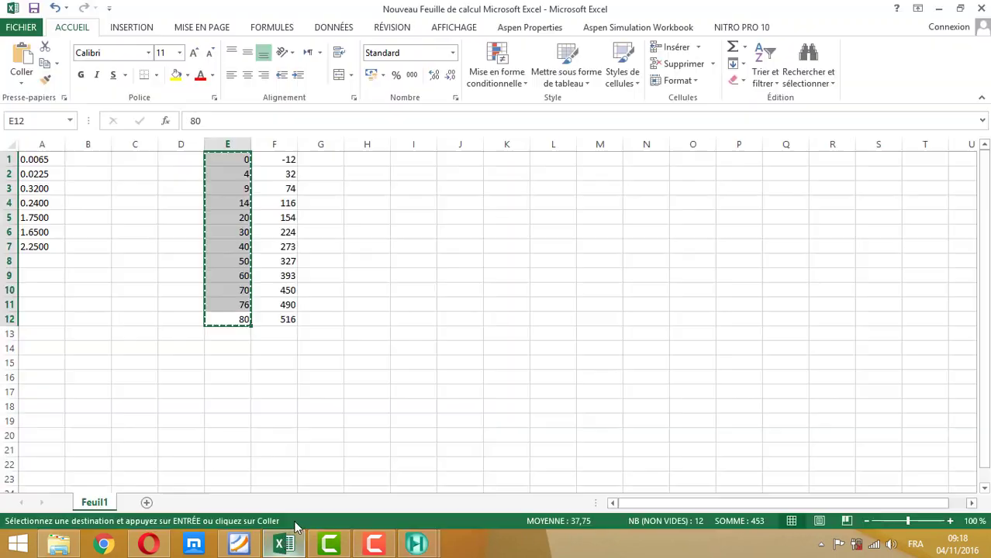
pyautogui.moveTo(287, 324); pyautogui.dragTo(285, 164)
pyautogui.rightClick(281, 165)
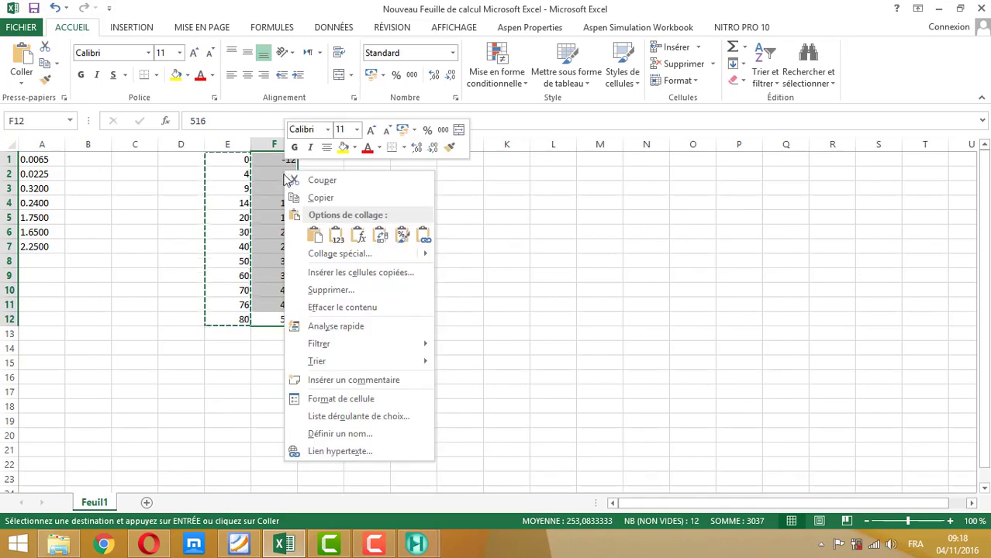
pyautogui.click(310, 199)
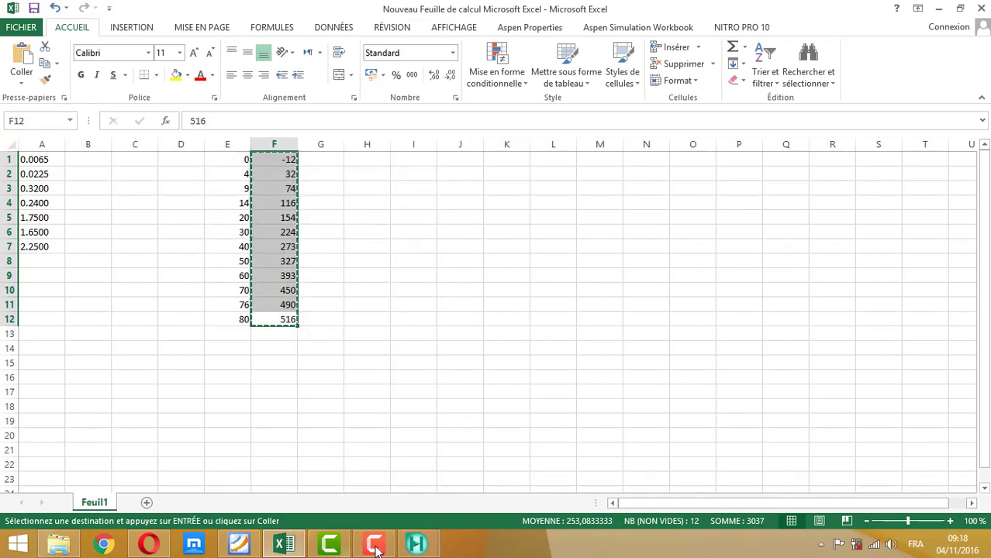
pyautogui.moveTo(417, 542)
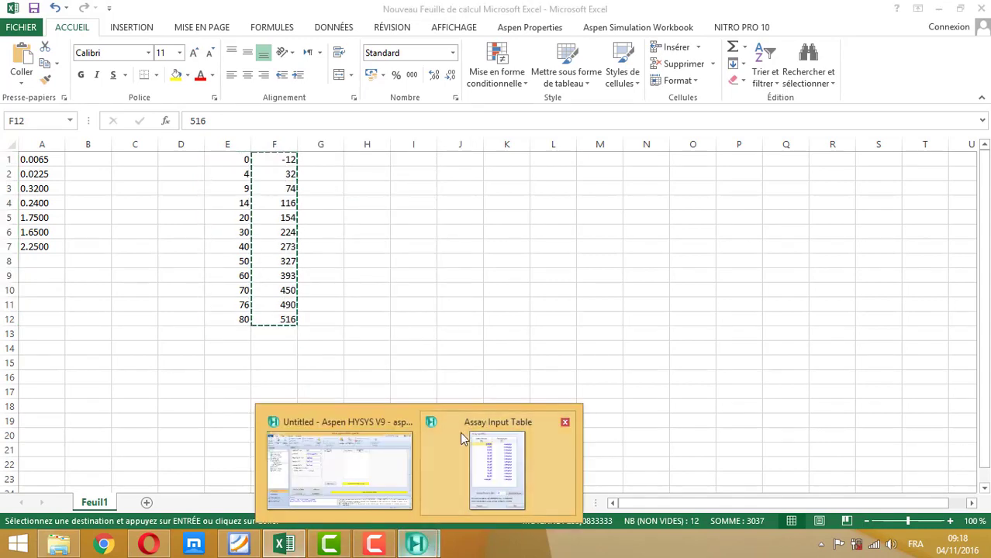
pyautogui.click(471, 437)
pyautogui.moveTo(545, 302); pyautogui.dragTo(545, 159)
pyautogui.rightClick(545, 159)
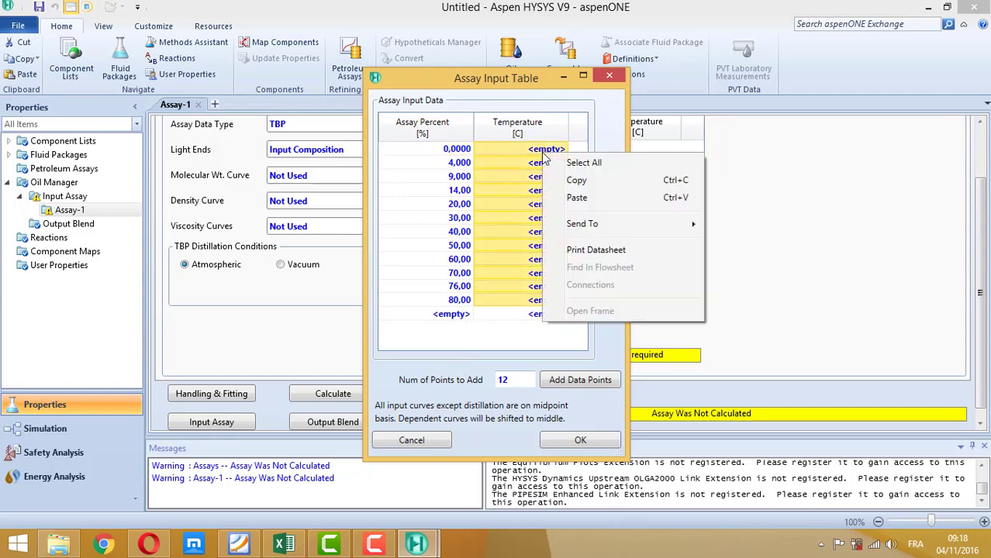
pyautogui.click(585, 199)
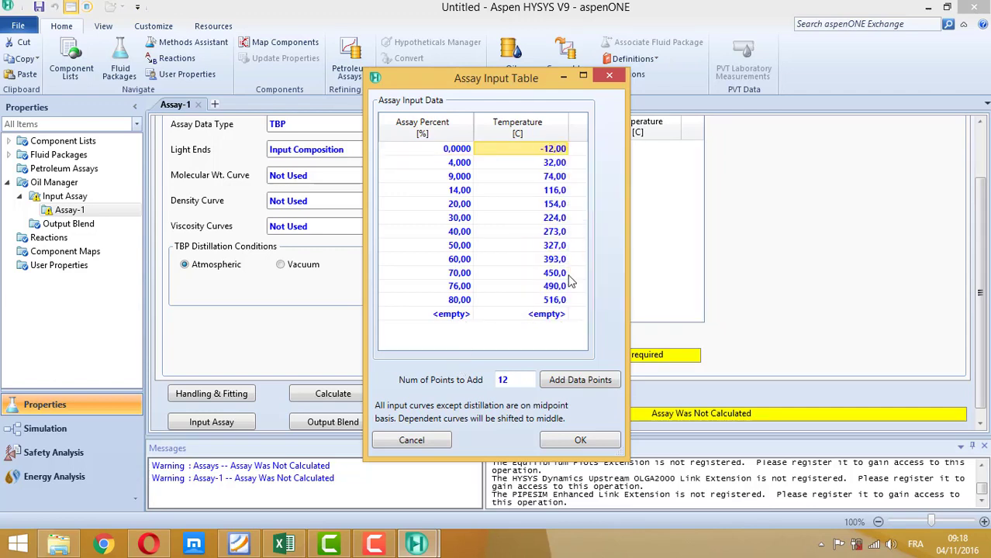
# Step: Accept the completed assay input table and calculate Assay-1
pyautogui.click(565, 440)
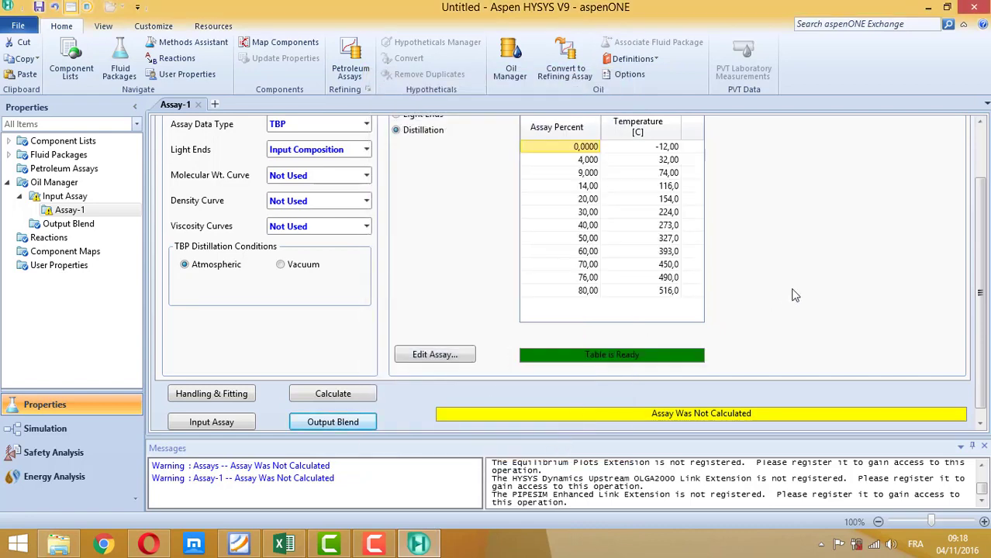
pyautogui.scroll(3, 794, 292)
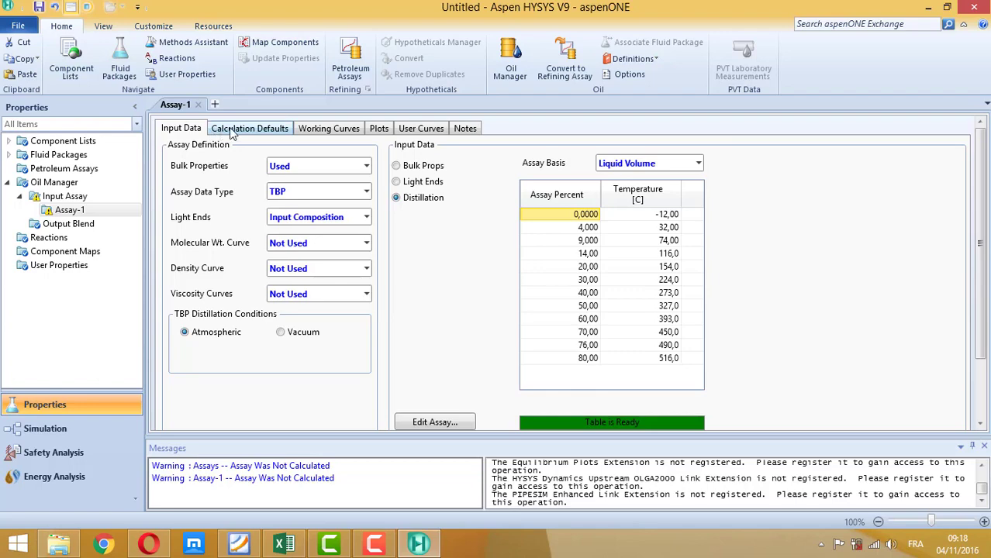
pyautogui.click(231, 130)
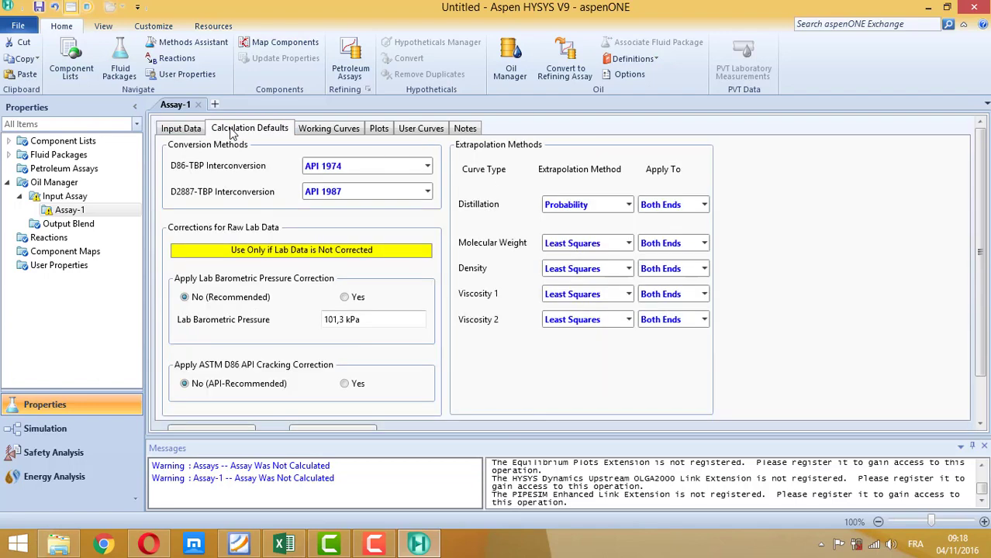
pyautogui.click(328, 131)
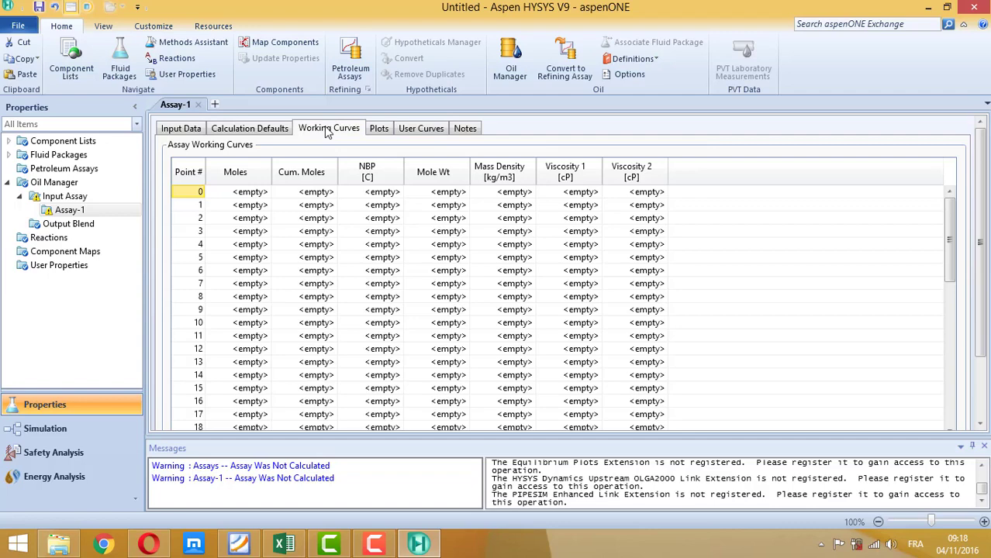
pyautogui.click(186, 130)
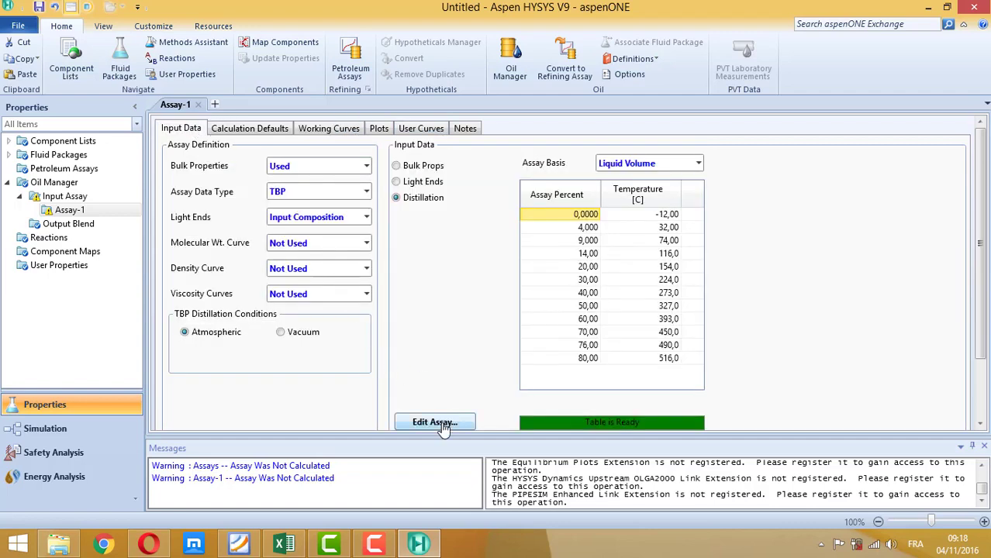
pyautogui.scroll(-2, 441, 333)
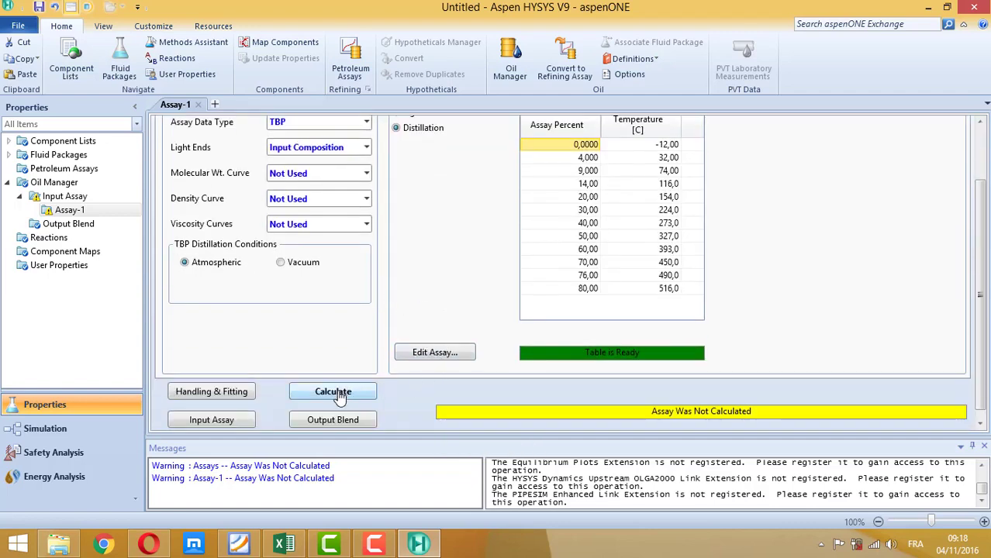
pyautogui.click(332, 392)
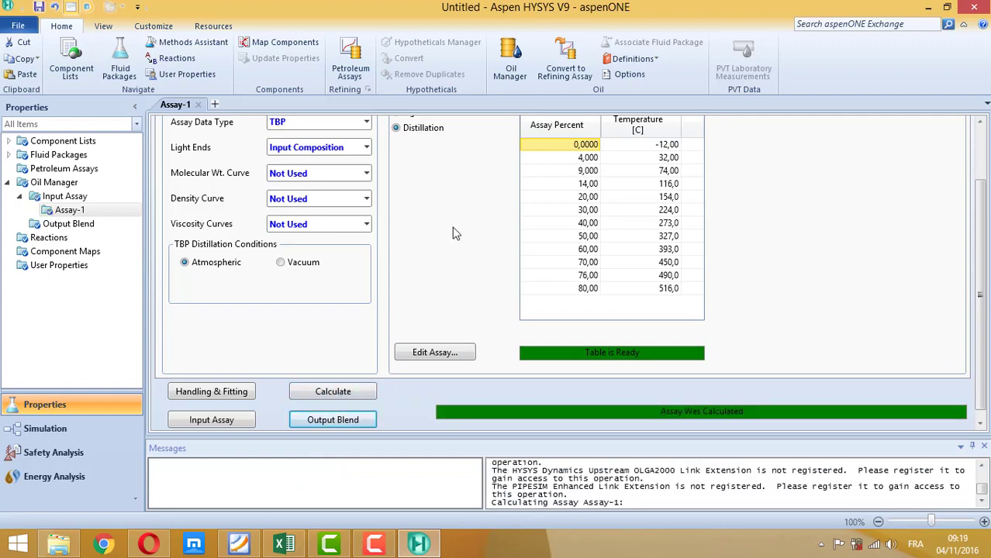
# Step: Review the calculated assay's working curves, its distillation plot and the user curves page
pyautogui.scroll(2, 456, 234)
pyautogui.click(264, 128)
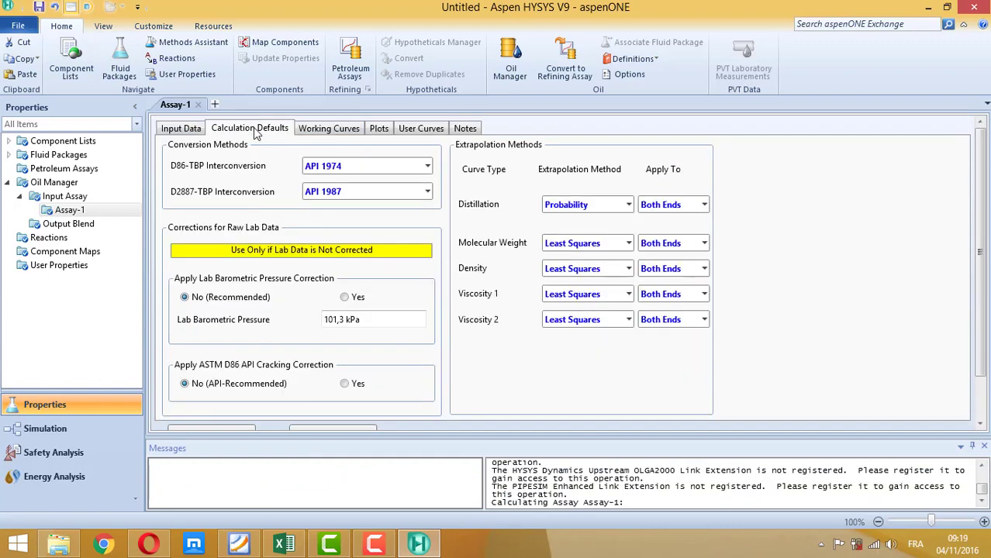
pyautogui.click(329, 128)
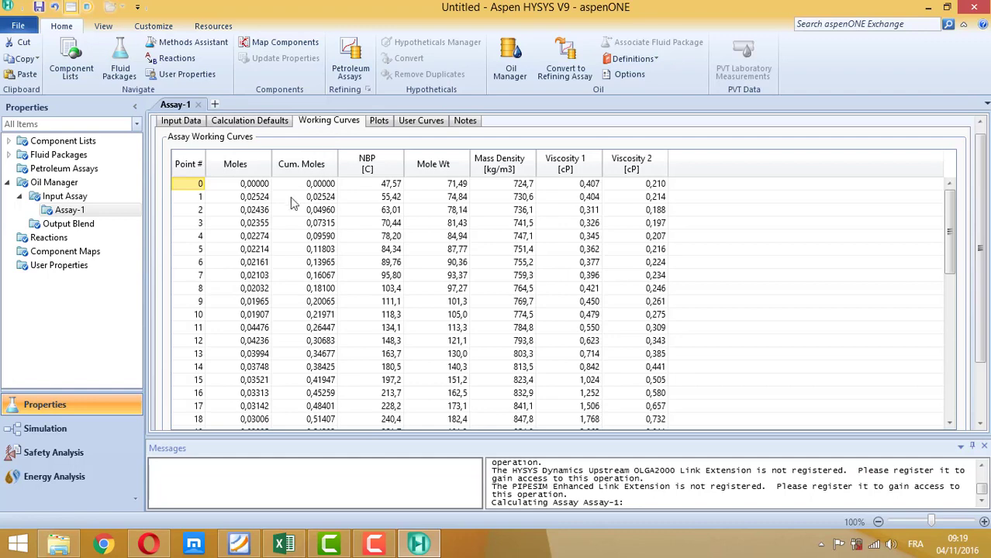
pyautogui.scroll(-4, 260, 280)
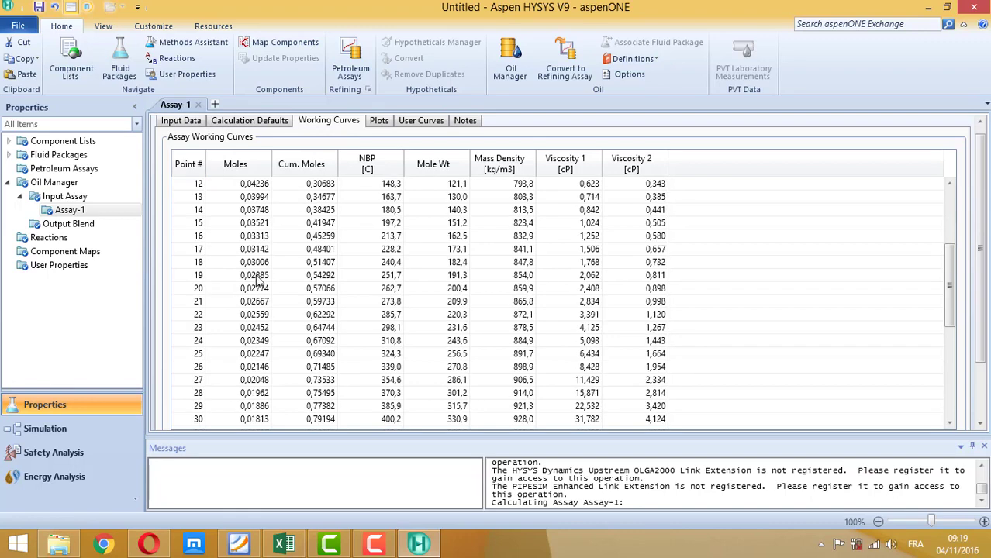
pyautogui.scroll(3, 260, 280)
pyautogui.click(379, 122)
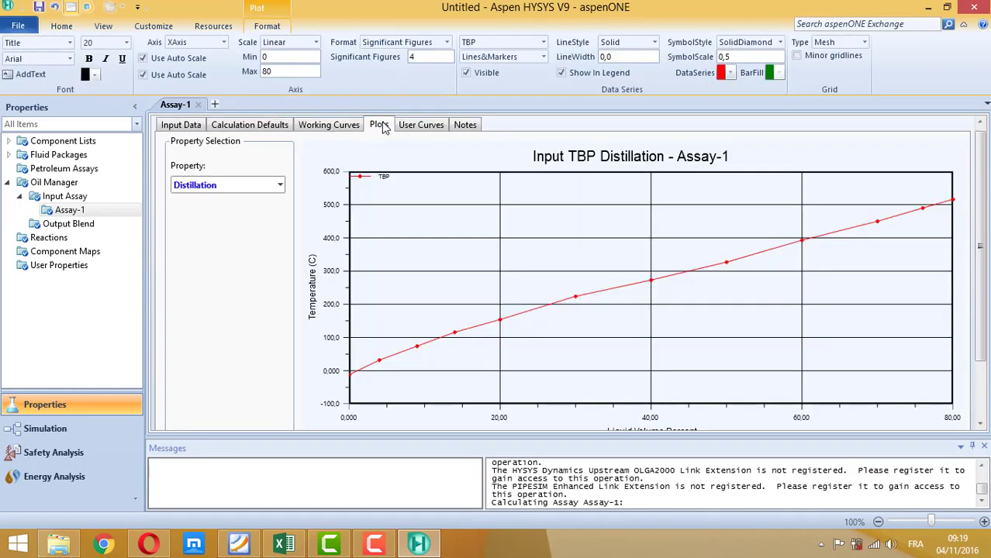
pyautogui.click(280, 186)
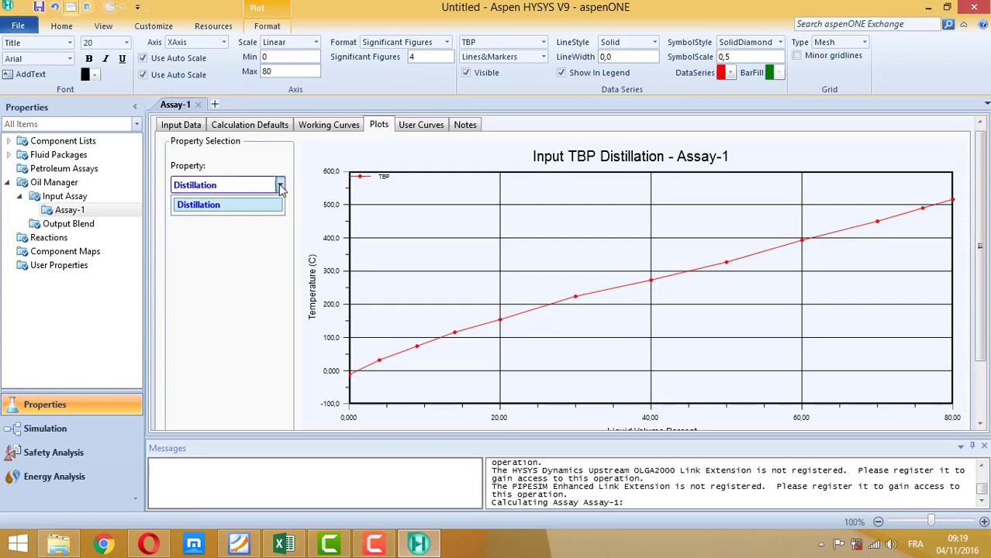
pyautogui.click(280, 188)
pyautogui.click(406, 126)
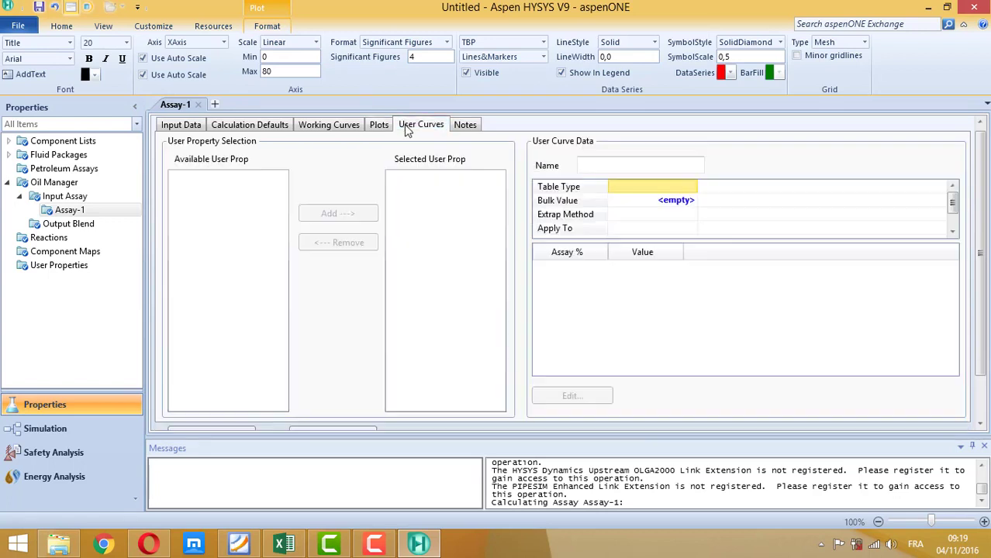
pyautogui.click(194, 128)
# Step: Create a new output blend in the Oil Manager and add Assay-1 to it, leaving its flow rate empty
pyautogui.click(68, 223)
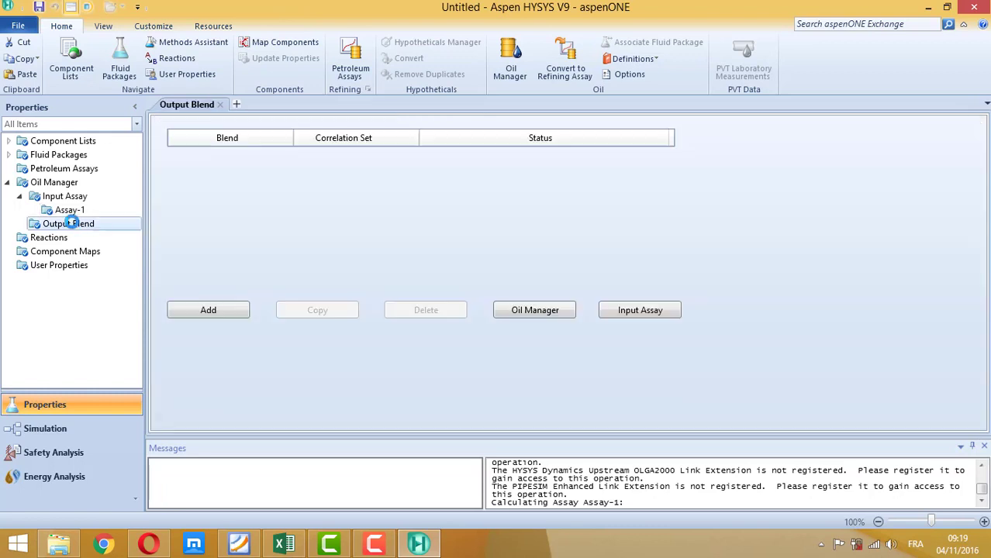
pyautogui.click(213, 315)
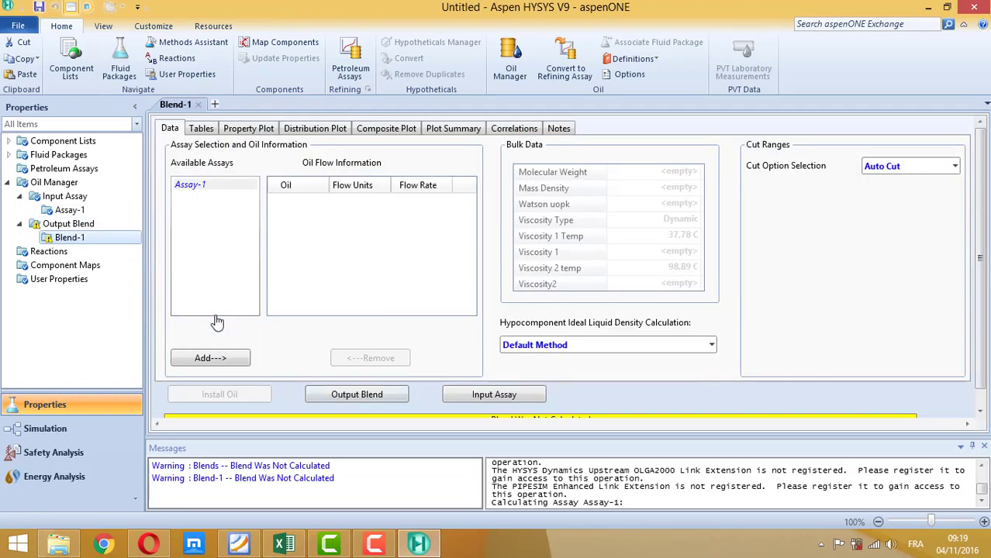
pyautogui.click(217, 359)
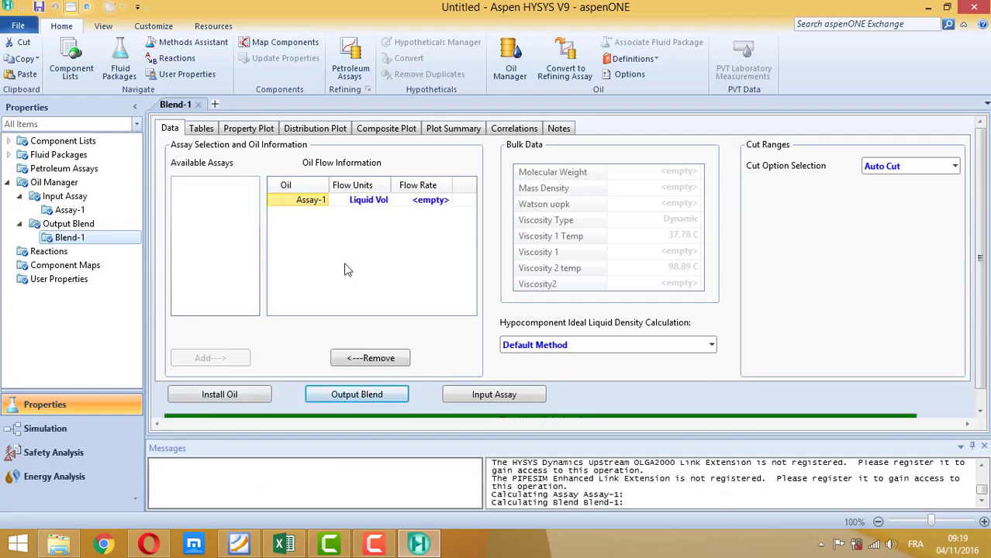
pyautogui.click(438, 201)
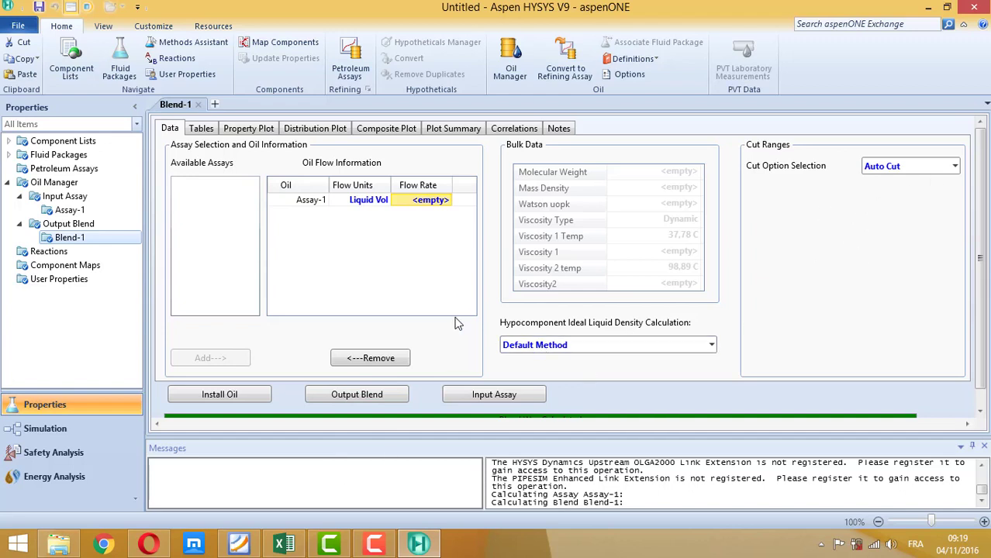
pyautogui.scroll(-1, 457, 324)
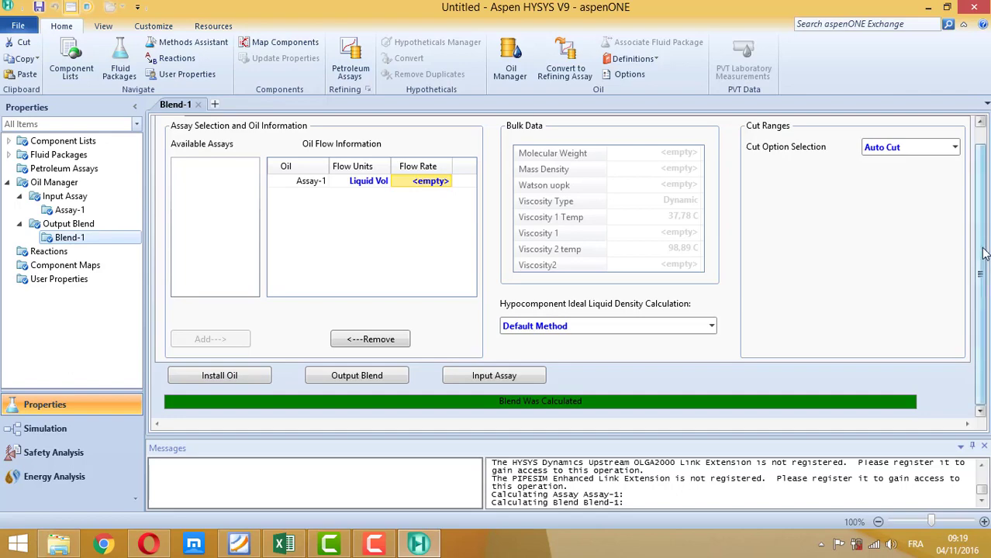
pyautogui.scroll(1, 983, 225)
# Step: Examine Blend-1's component properties table and display its Oil Distributions table
pyautogui.click(202, 132)
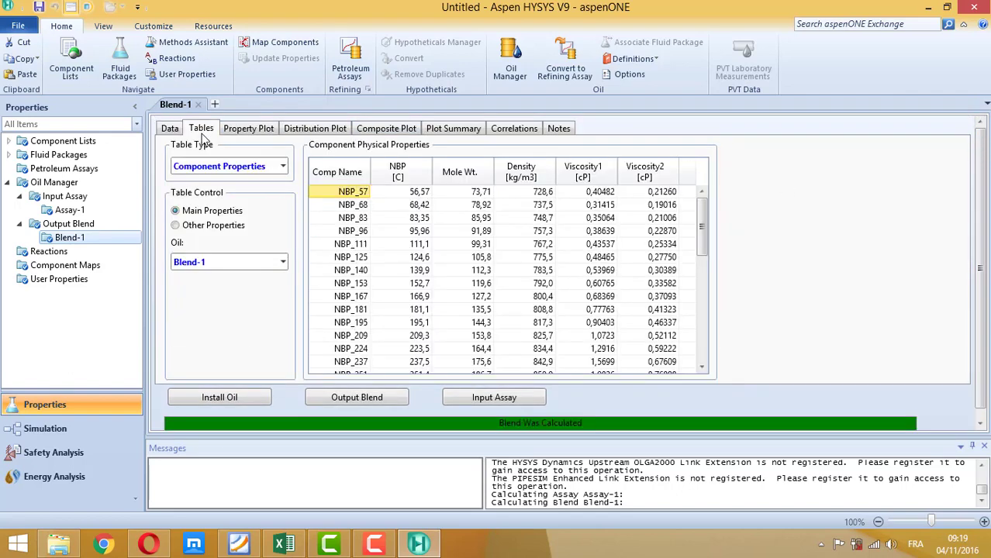
pyautogui.click(284, 168)
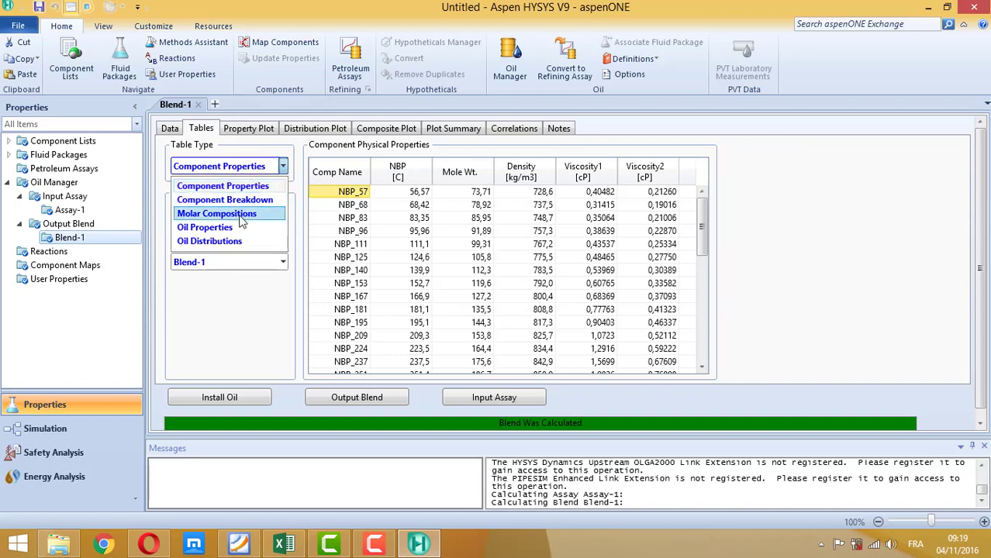
pyautogui.click(230, 241)
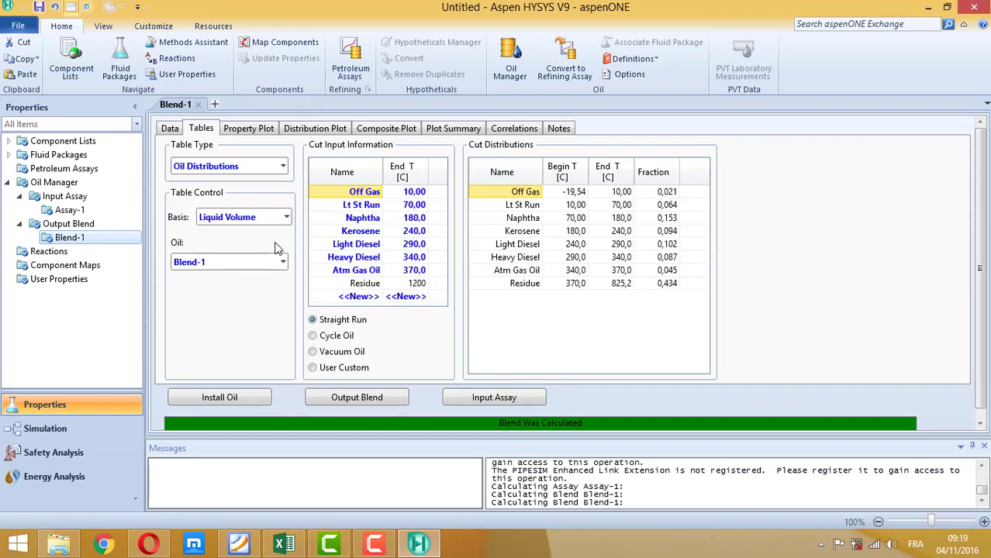
# Step: Plot the TBP distillation curve of Blend-1 and examine its cut distribution plot
pyautogui.click(243, 130)
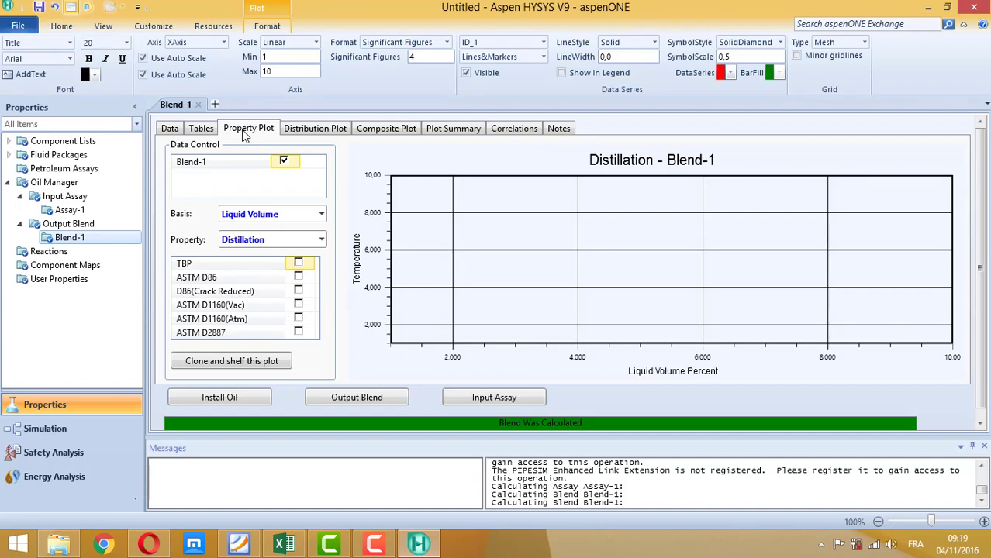
pyautogui.click(299, 265)
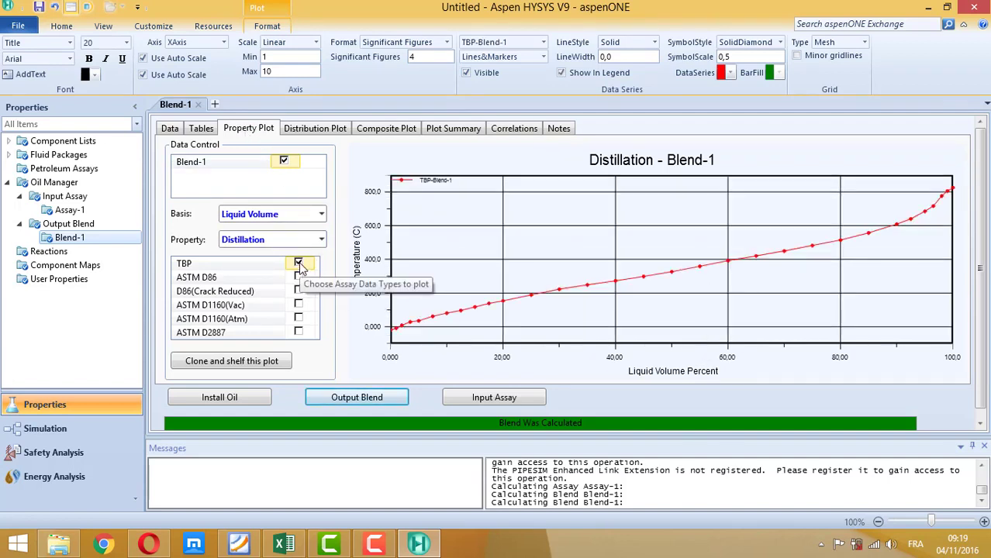
pyautogui.click(315, 129)
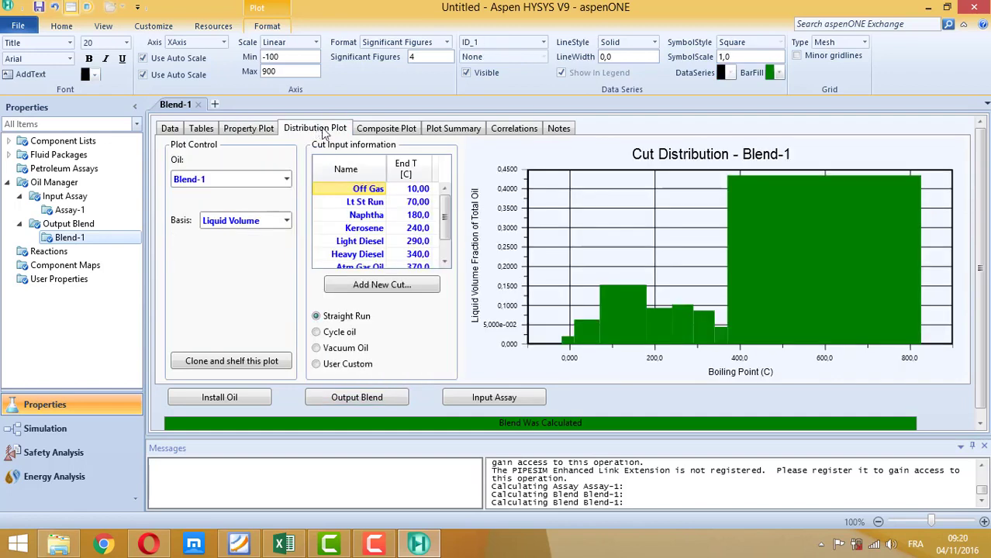
# Step: Install Blend-1 as a stream named "crude oil" in the main flowsheet and enter the Simulation environment
pyautogui.click(219, 398)
pyautogui.click(489, 210)
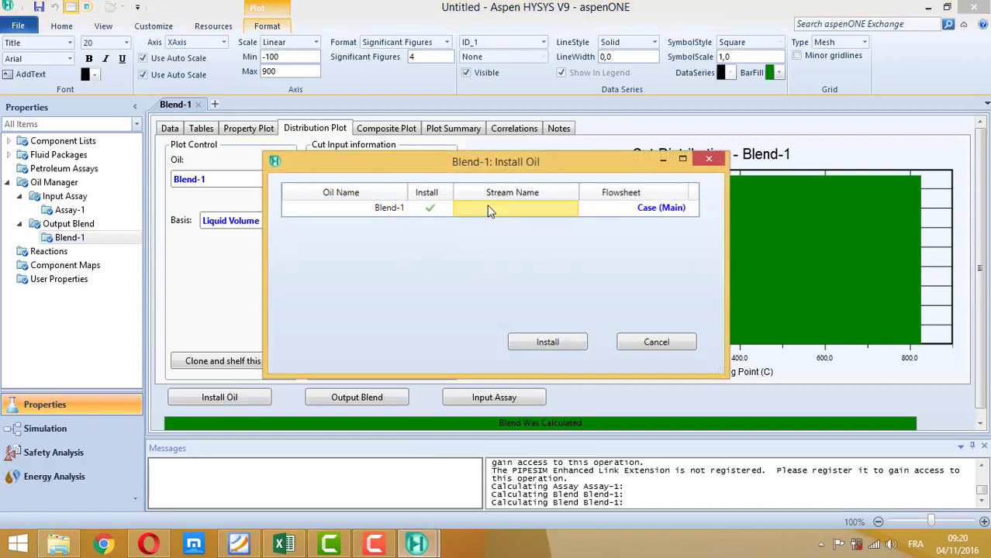
pyautogui.write('crude')
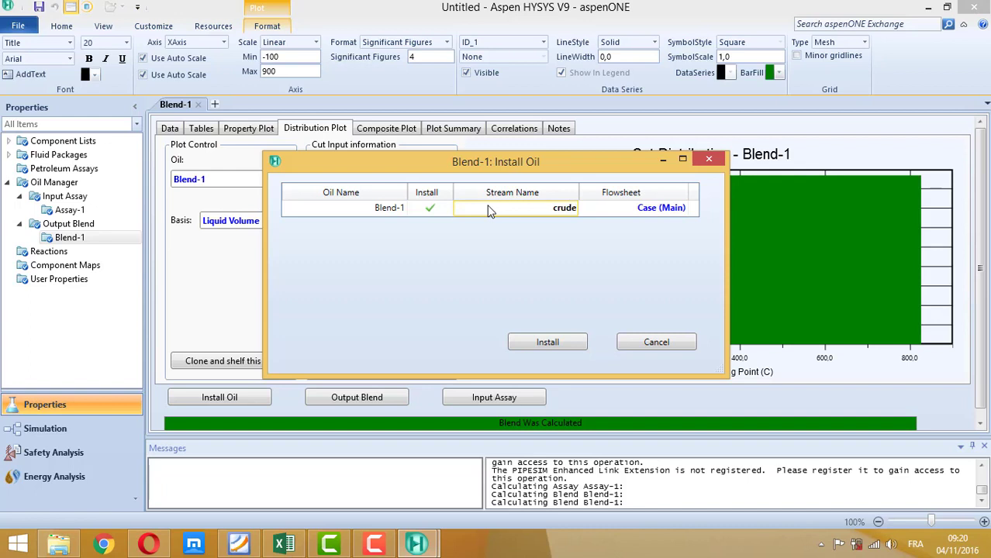
pyautogui.write(' oil')
pyautogui.click(563, 347)
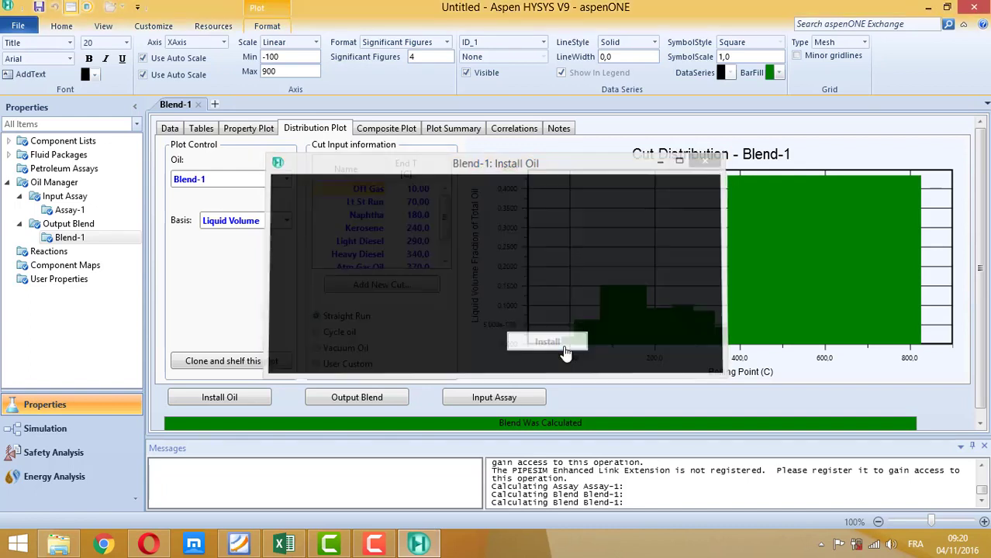
pyautogui.click(45, 428)
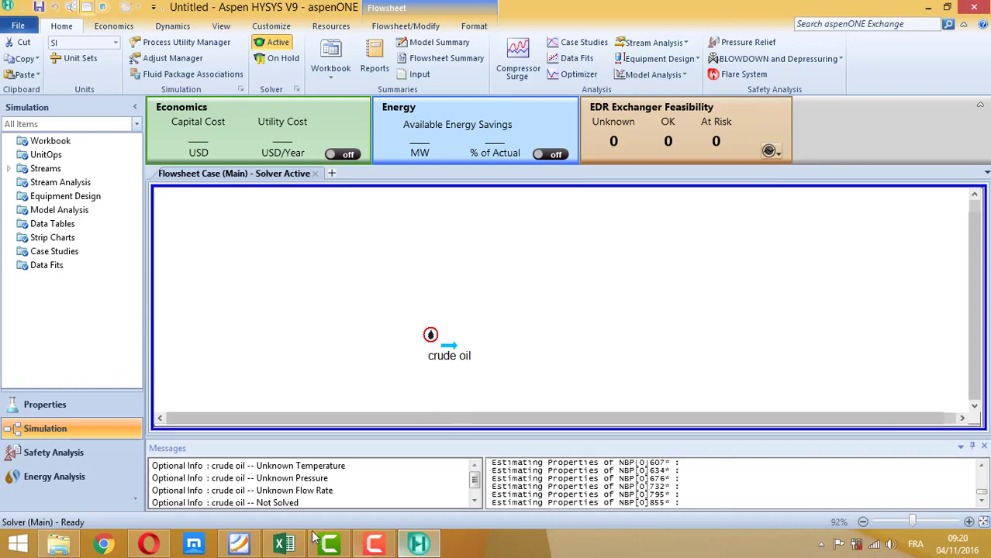
# Step: Switch to Excel, dismiss the Visual Basic error and close the workbook
pyautogui.click(281, 545)
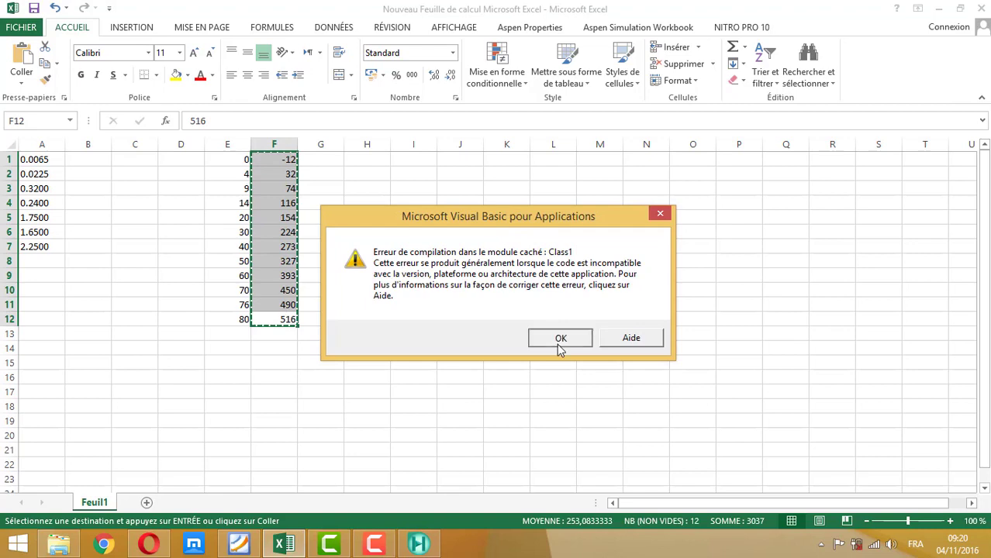
pyautogui.click(558, 337)
pyautogui.click(479, 301)
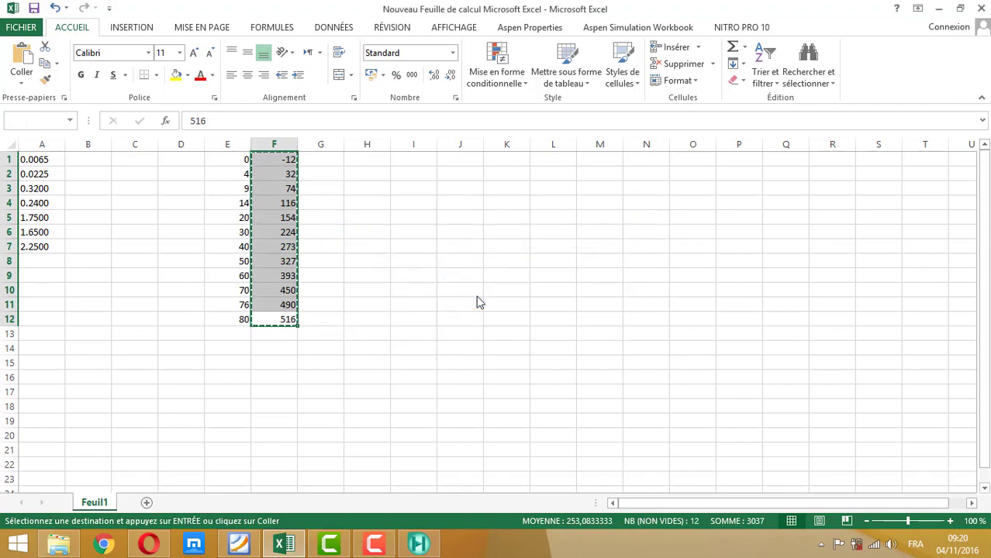
pyautogui.click(549, 343)
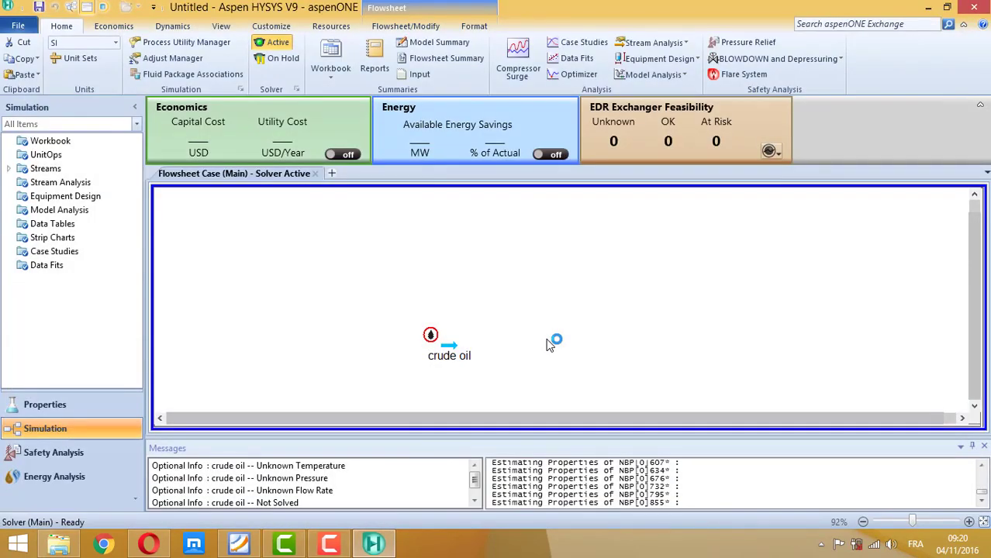
# Step: Switch to the crude document in Foxit Reader and look up the crude stream's temperature, pressure and mass flow
pyautogui.click(245, 547)
pyautogui.scroll(-6, 268, 341)
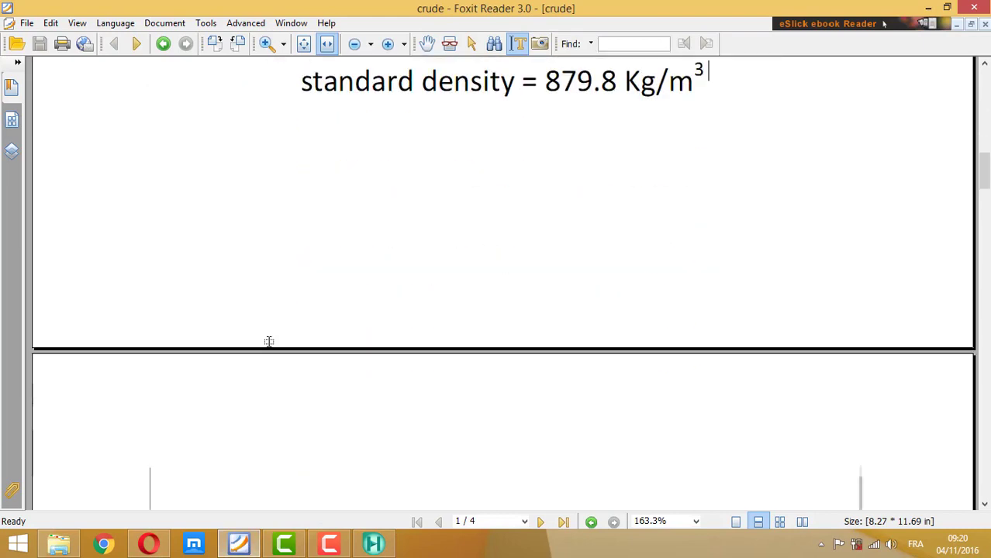
pyautogui.scroll(-10, 268, 342)
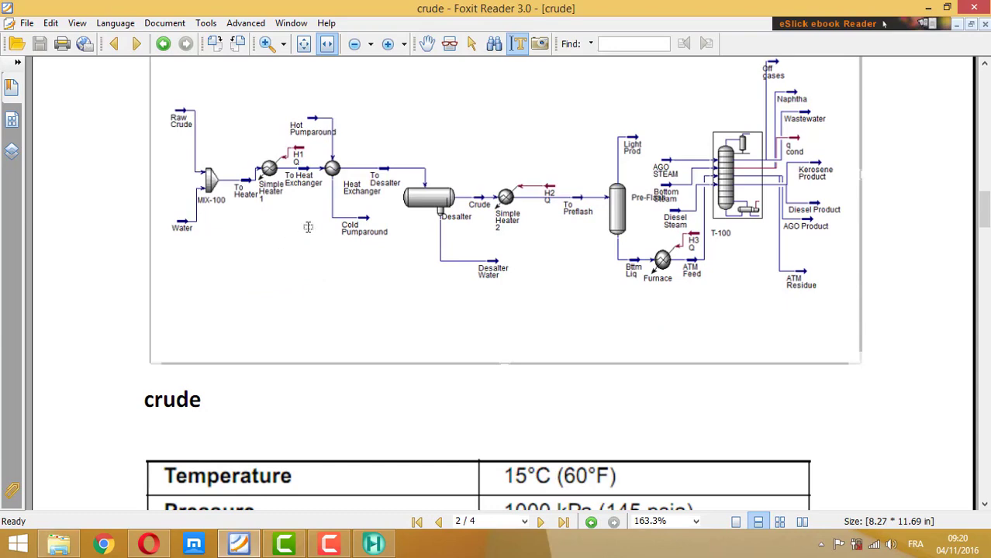
pyautogui.scroll(-6, 428, 279)
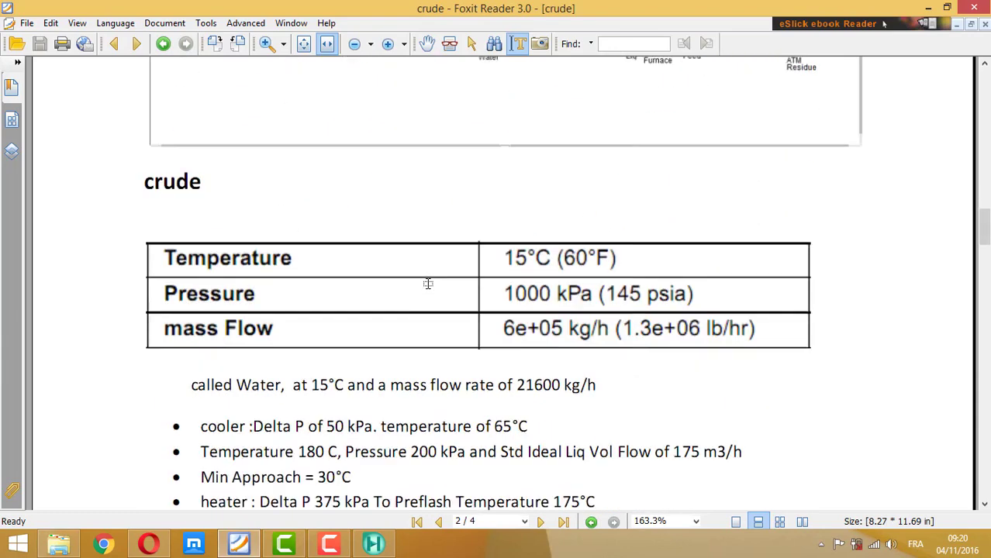
pyautogui.scroll(-1, 428, 283)
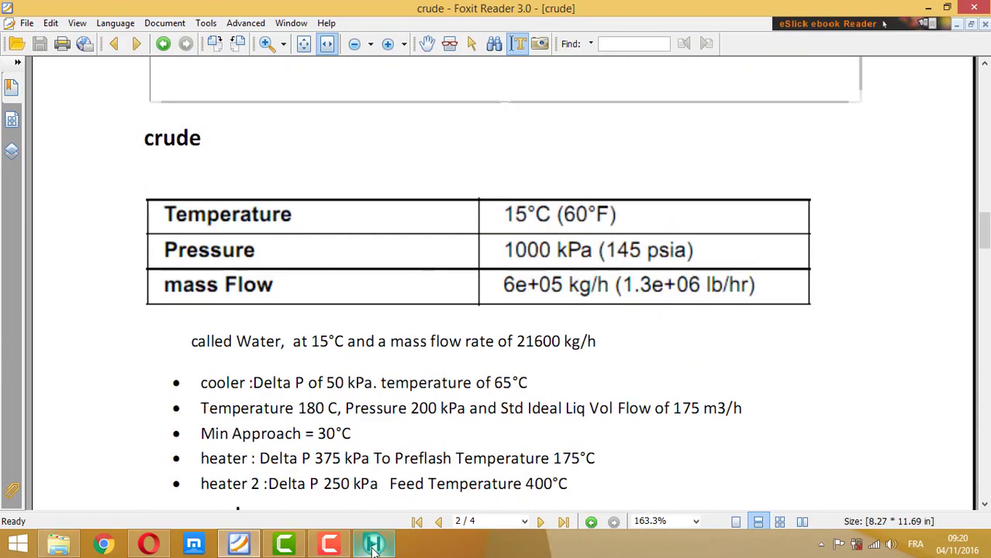
# Step: Switch to Aspen HYSYS, open the crude oil stream's conditions and set its temperature to 150 °C
pyautogui.moveTo(374, 546)
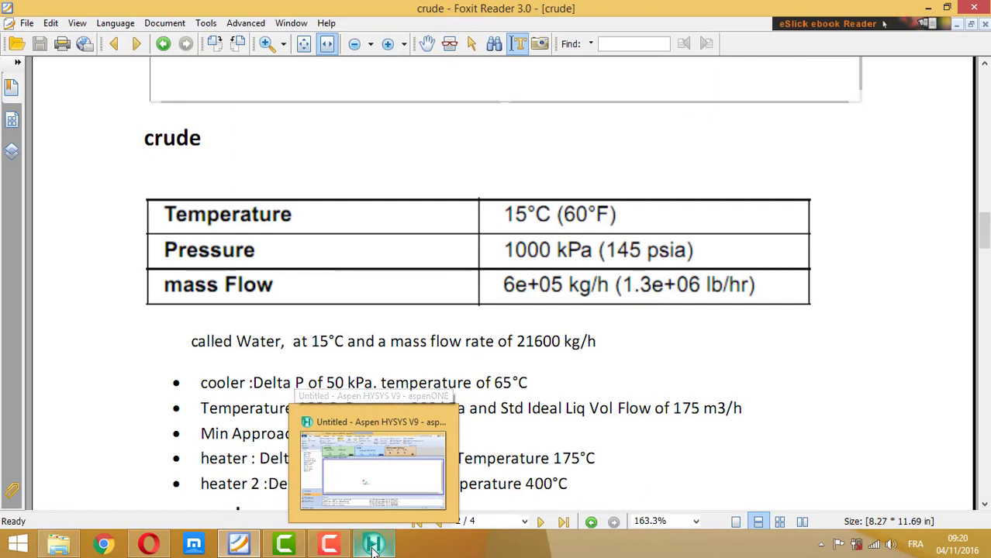
pyautogui.click(374, 546)
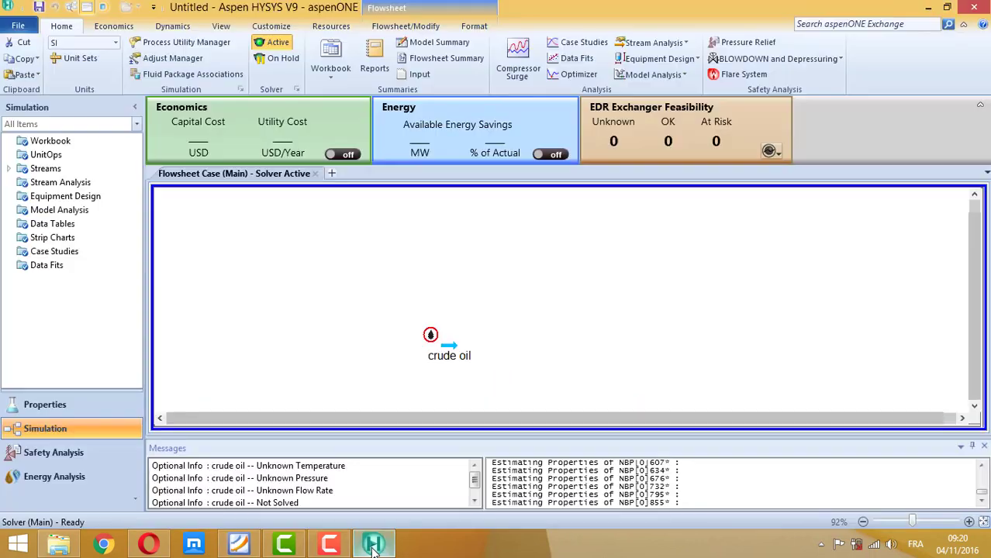
pyautogui.doubleClick(447, 352)
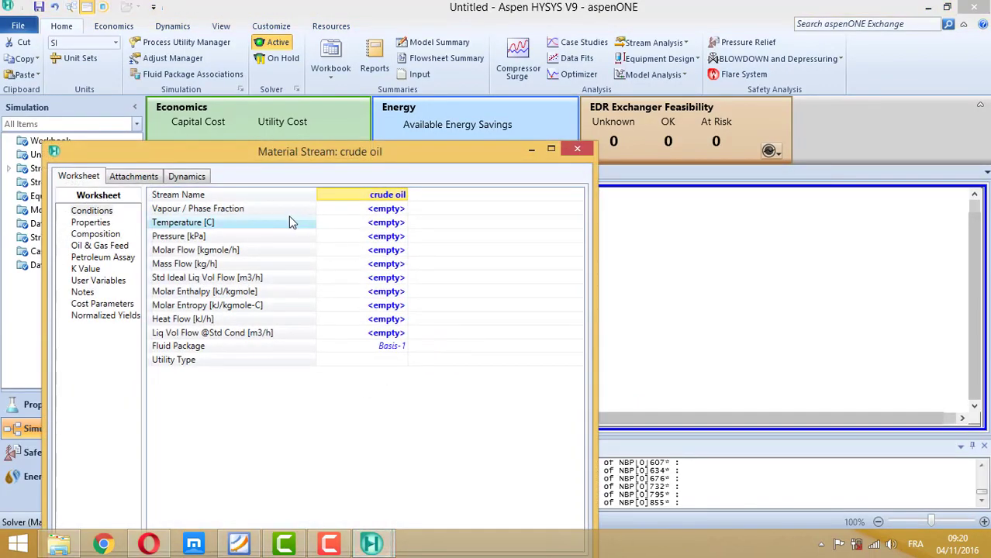
pyautogui.click(374, 224)
pyautogui.write('1')
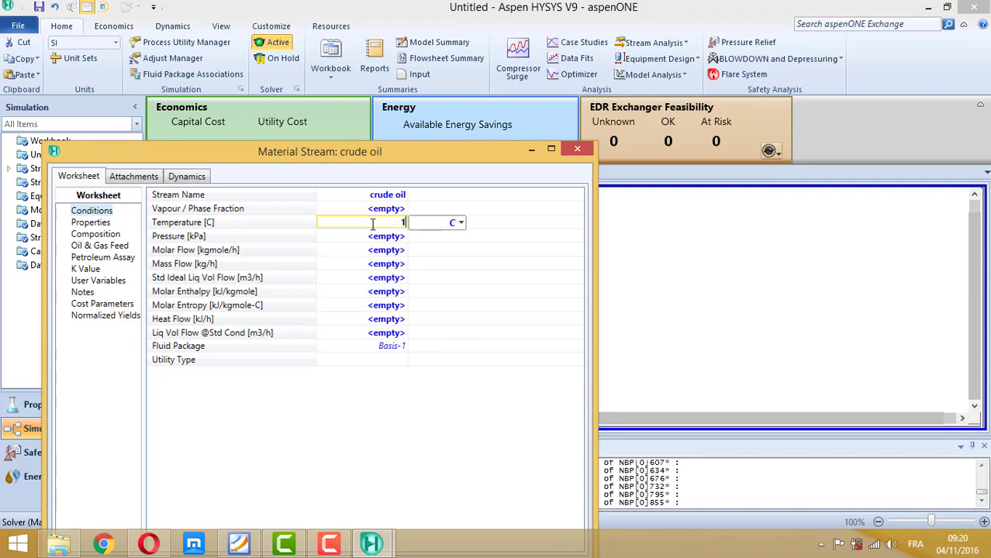
pyautogui.write('50')
pyautogui.press('Return')
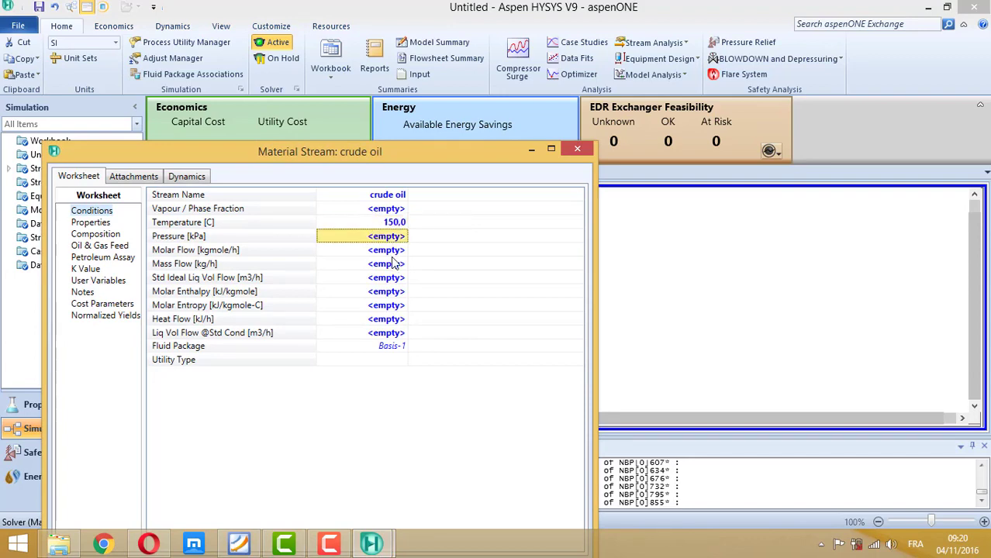
# Step: Consult the crude document in Foxit Reader and set the crude oil stream's pressure to 1000 kPa and mass flow to 6e5 kg/h
pyautogui.click(239, 545)
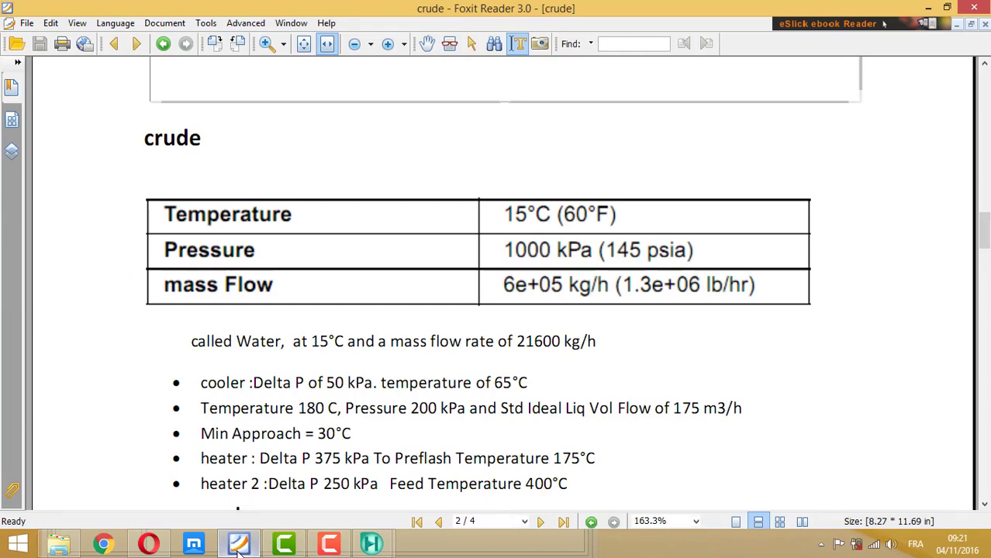
pyautogui.click(238, 545)
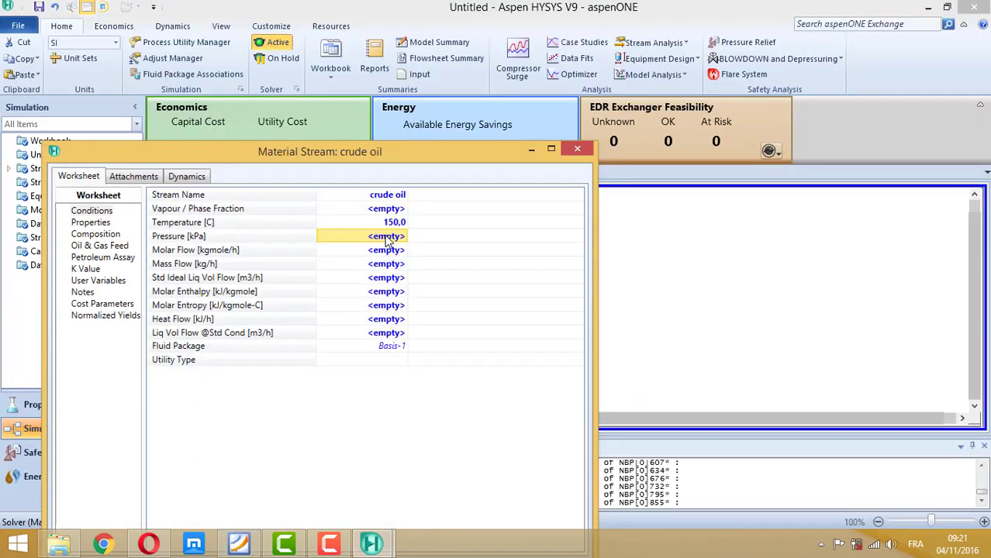
pyautogui.write('0')
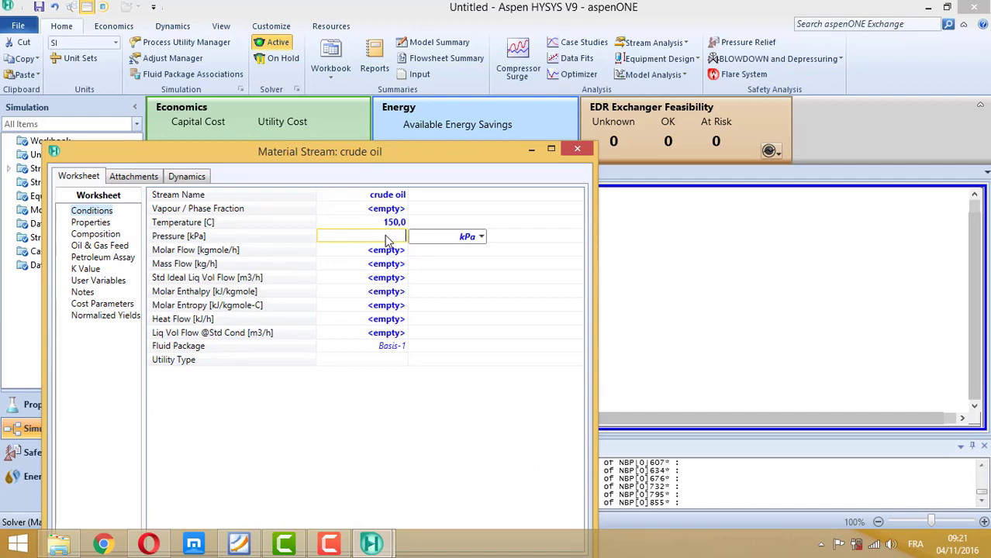
pyautogui.write('000')
pyautogui.click(382, 268)
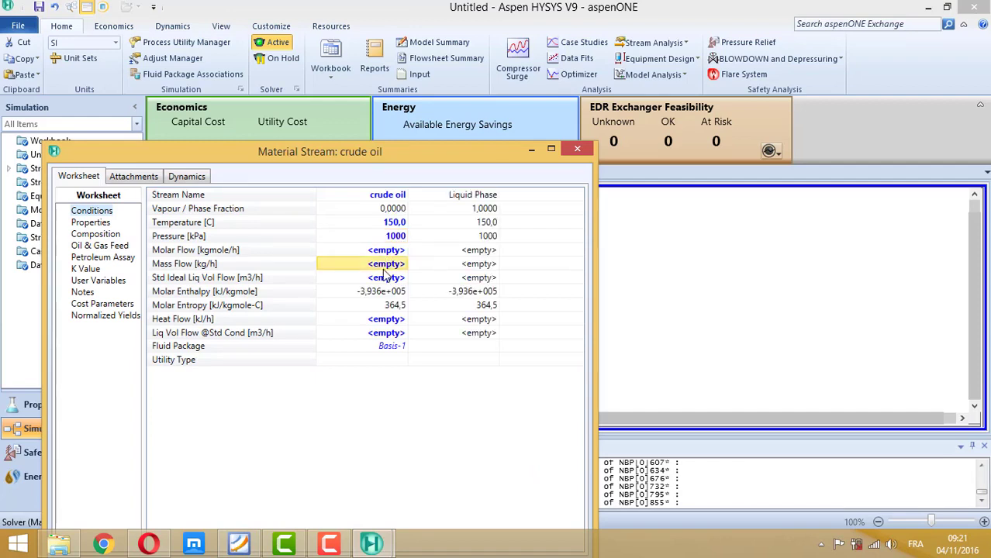
pyautogui.write('6e')
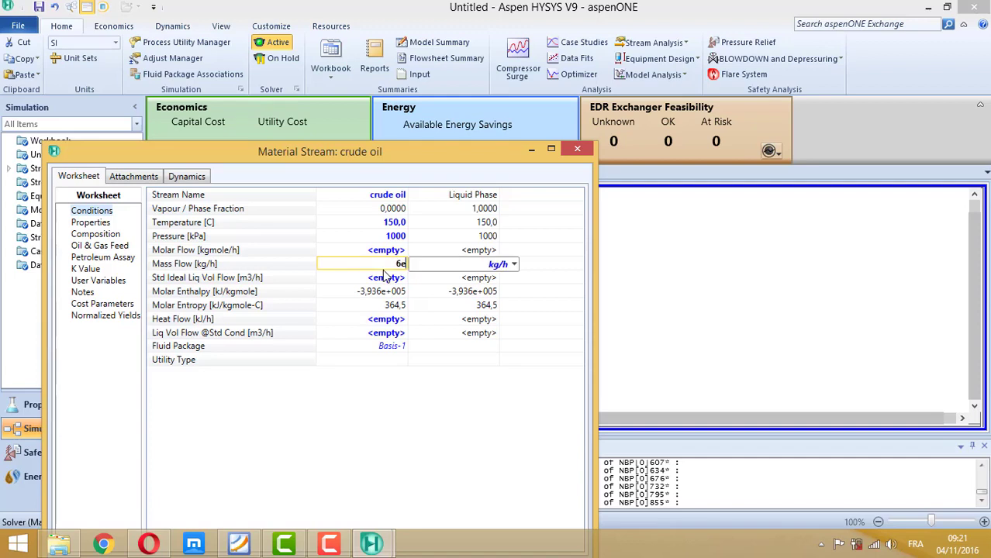
pyautogui.write('5')
pyautogui.press('Return')
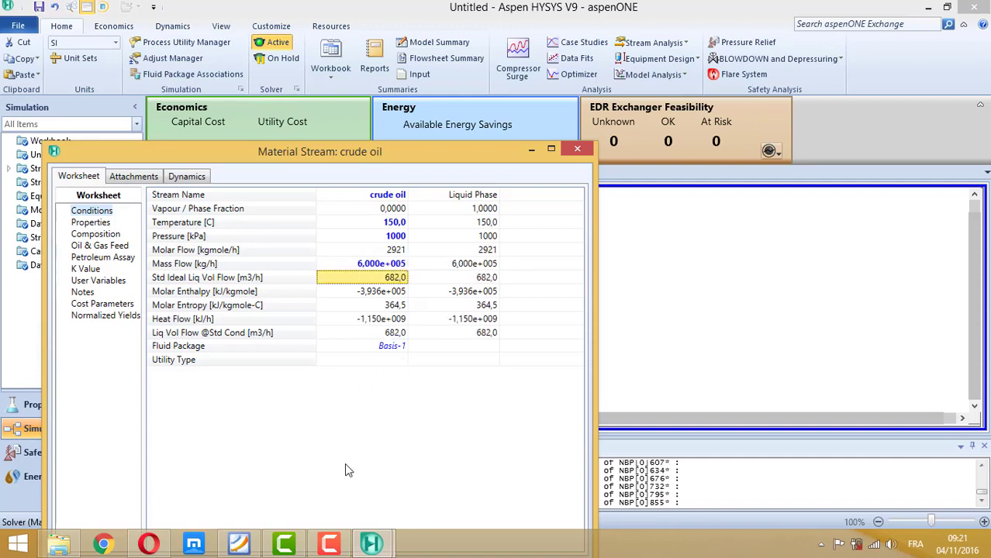
# Step: Look up the water stream's specifications in the Foxit Reader document, return to Aspen HYSYS and close the crude oil stream window
pyautogui.click(251, 547)
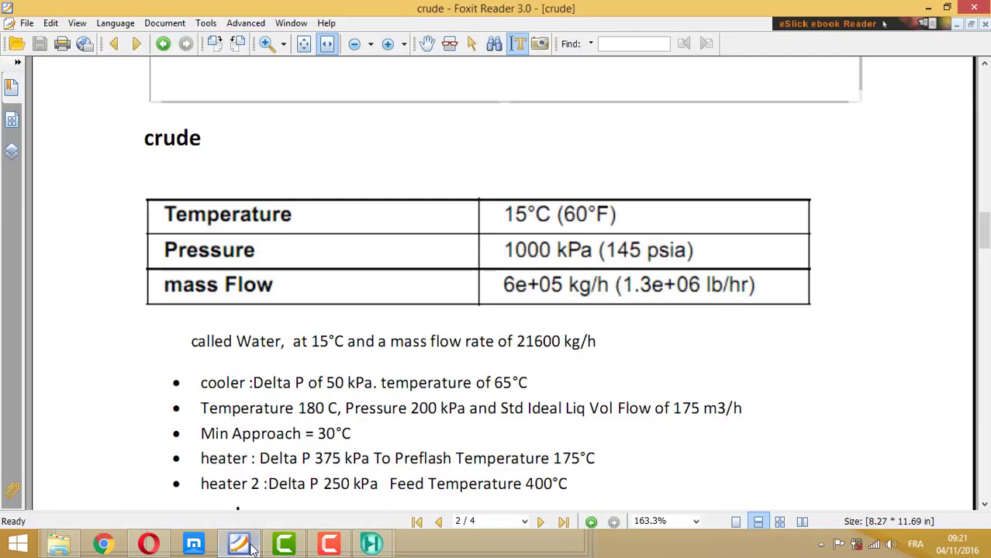
pyautogui.click(251, 547)
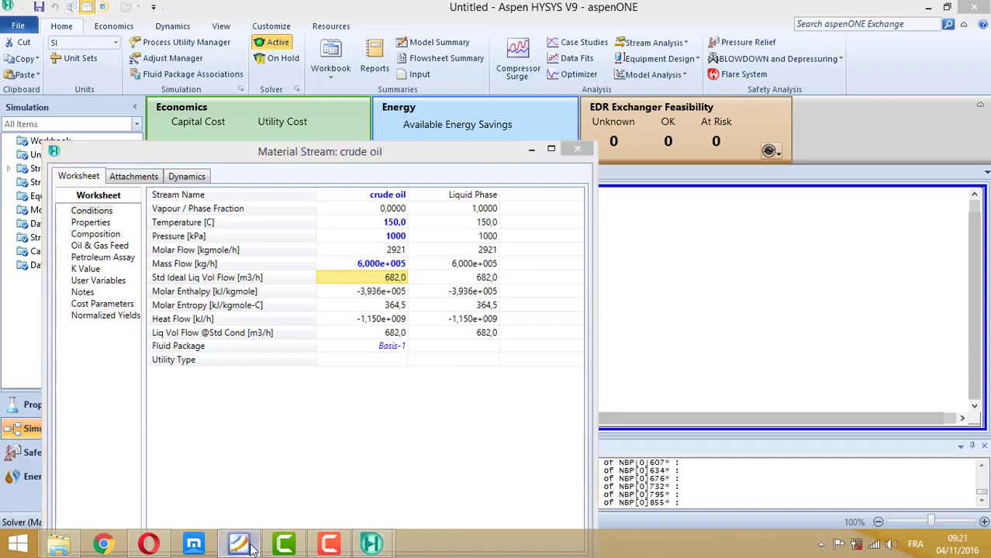
pyautogui.click(240, 545)
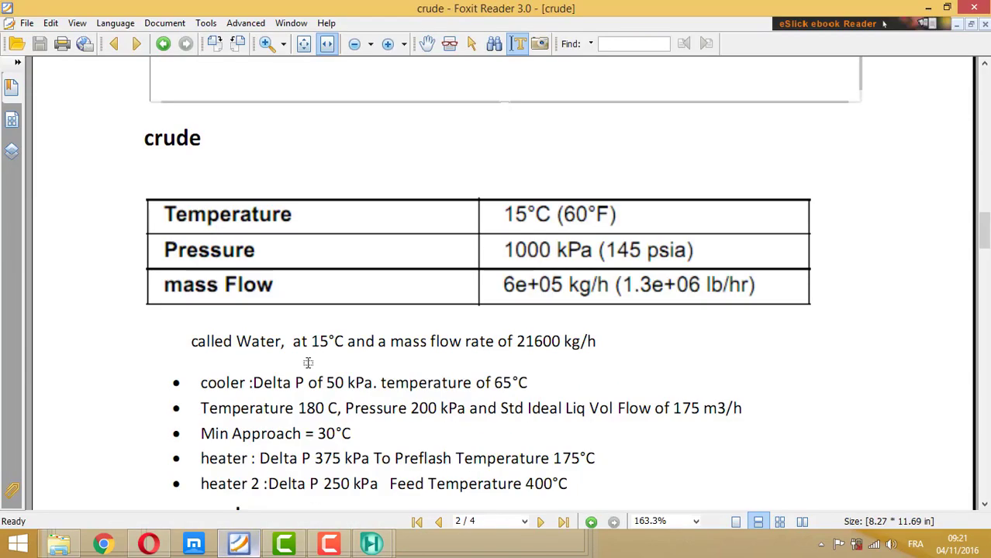
pyautogui.moveTo(193, 342); pyautogui.dragTo(454, 327)
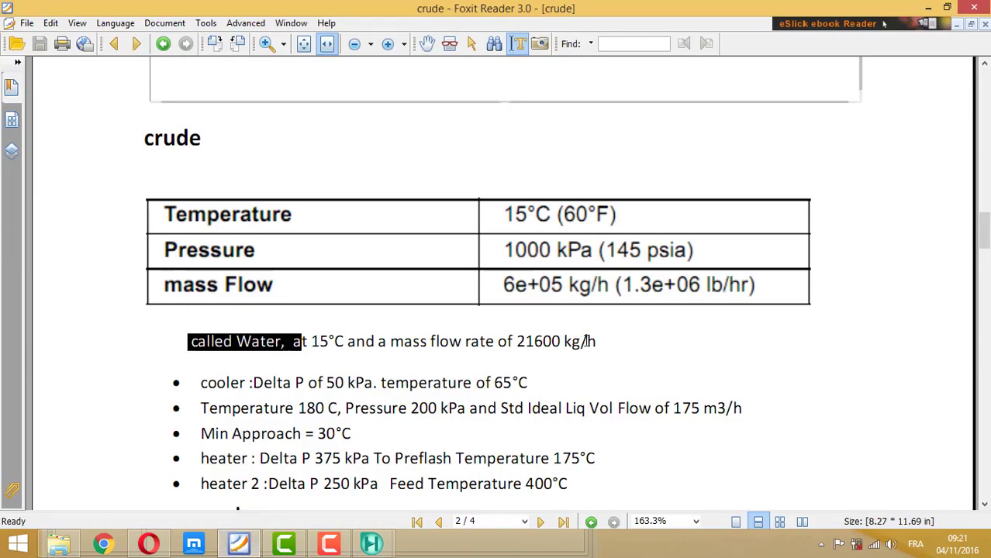
pyautogui.moveTo(587, 341); pyautogui.dragTo(635, 340)
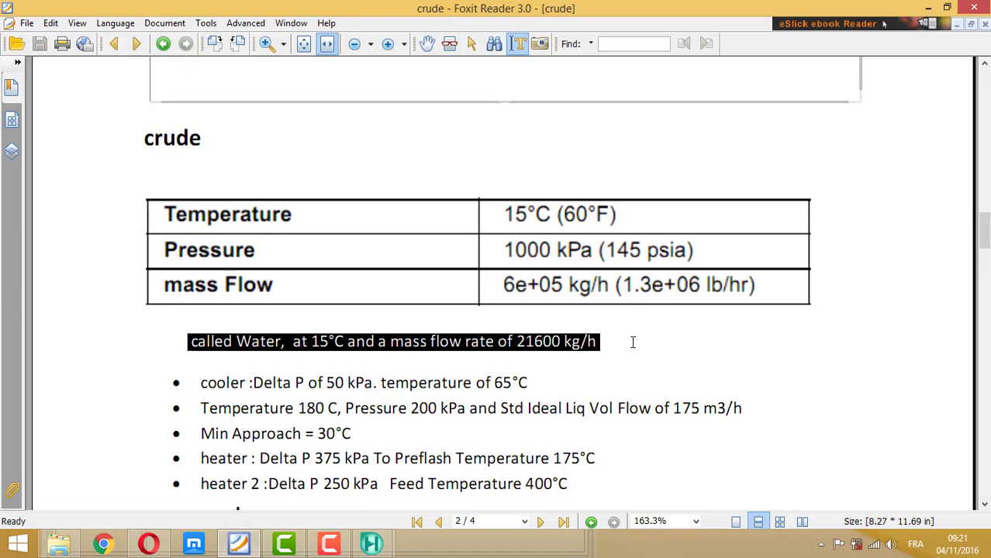
pyautogui.click(236, 547)
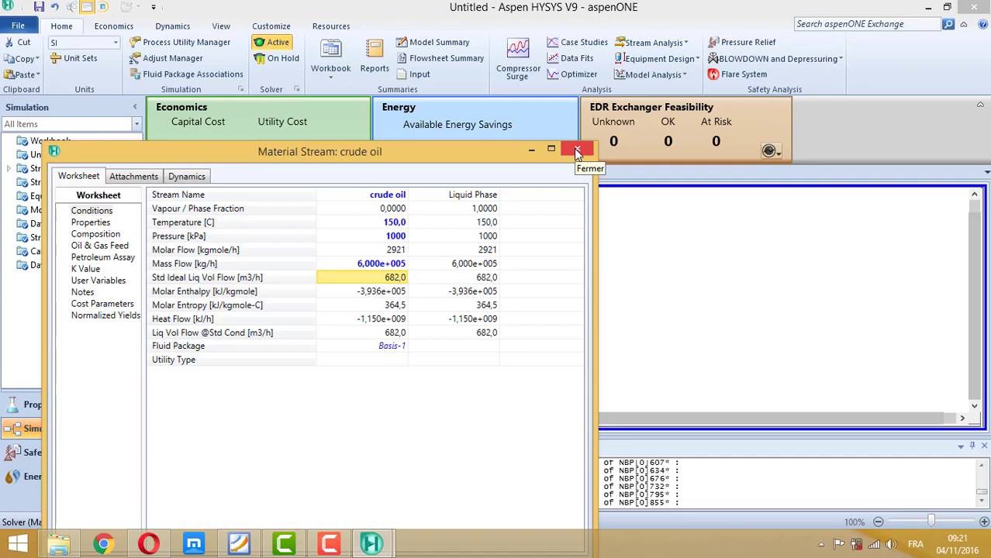
pyautogui.click(576, 150)
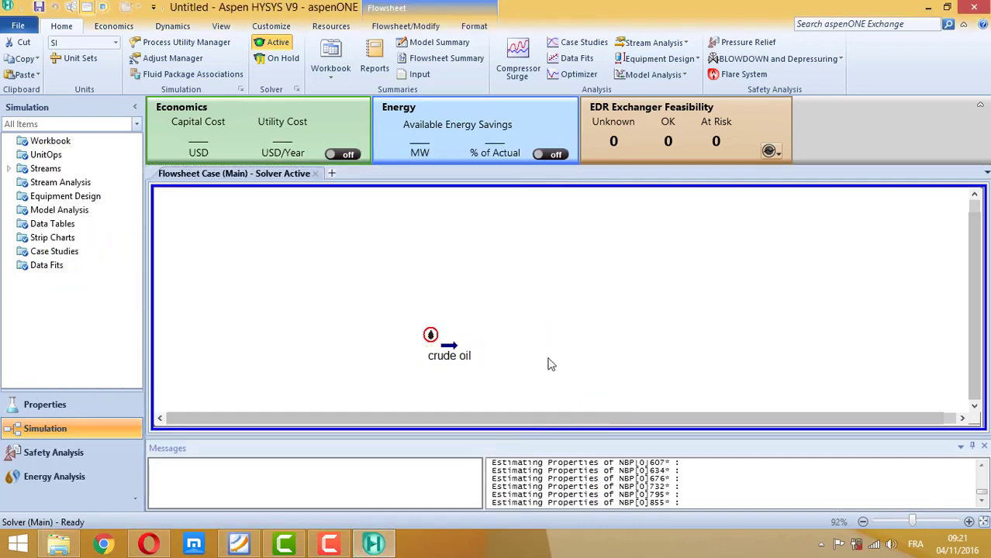
# Step: Add a material stream below the crude oil stream in the flowsheet and name it water1
pyautogui.click(975, 407)
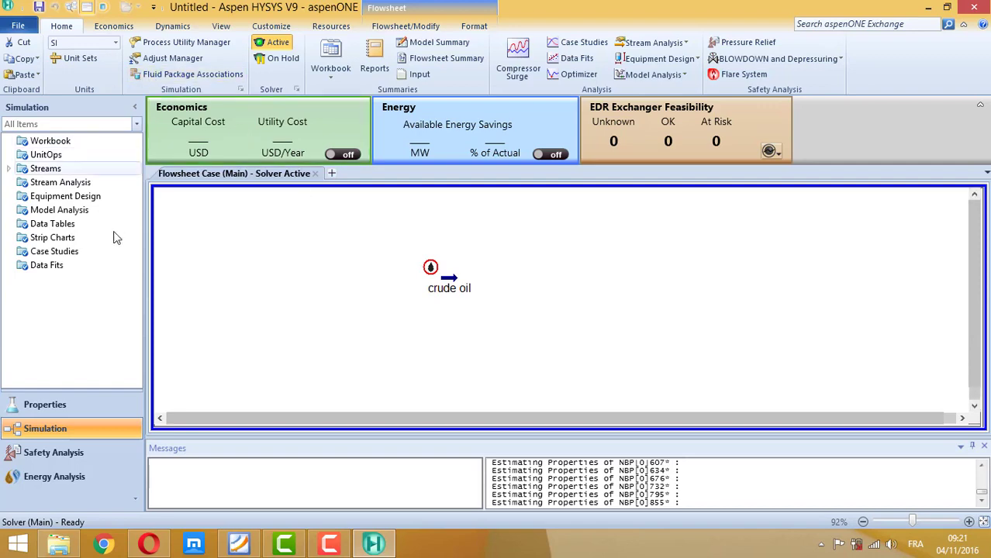
pyautogui.click(404, 27)
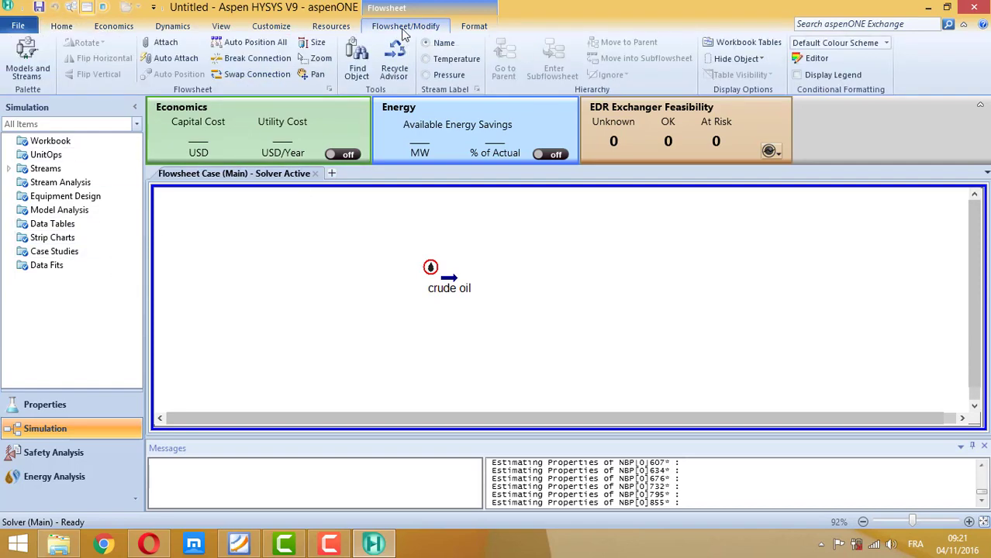
pyautogui.click(27, 60)
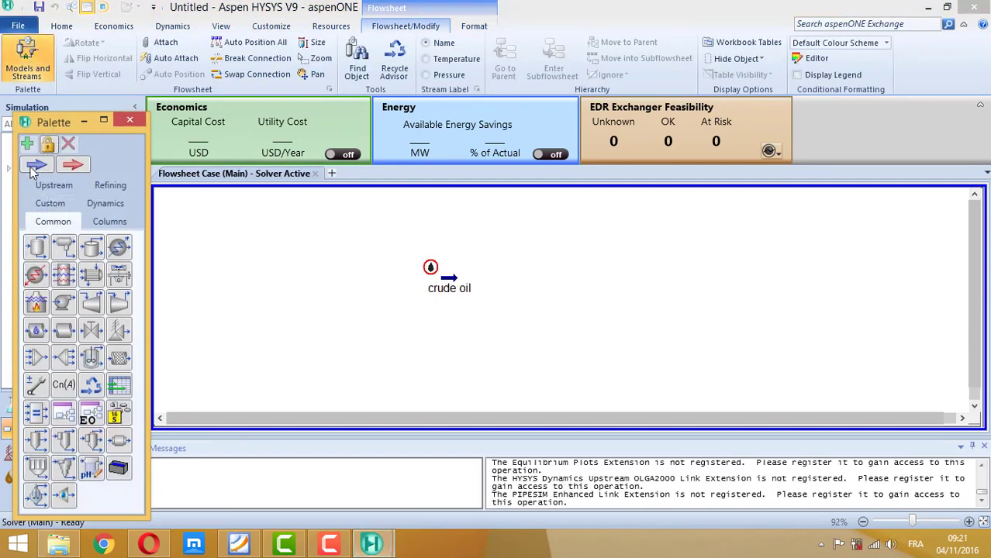
pyautogui.click(37, 164)
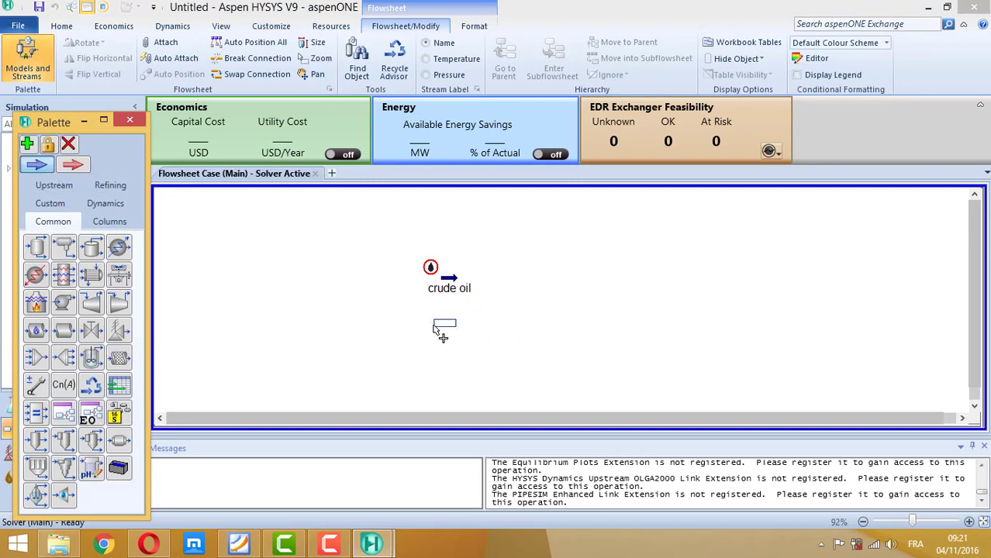
pyautogui.click(439, 326)
pyautogui.doubleClick(447, 329)
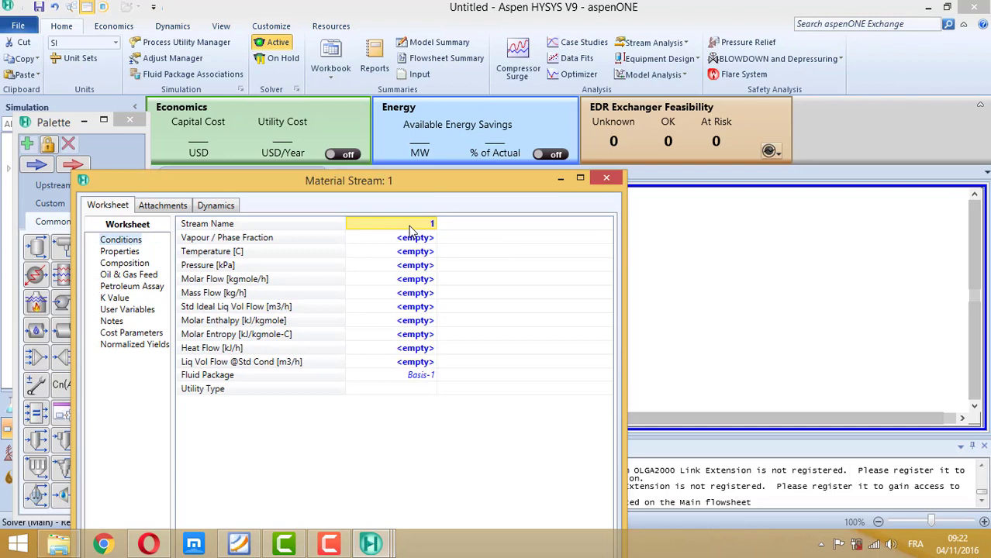
pyautogui.write('water1')
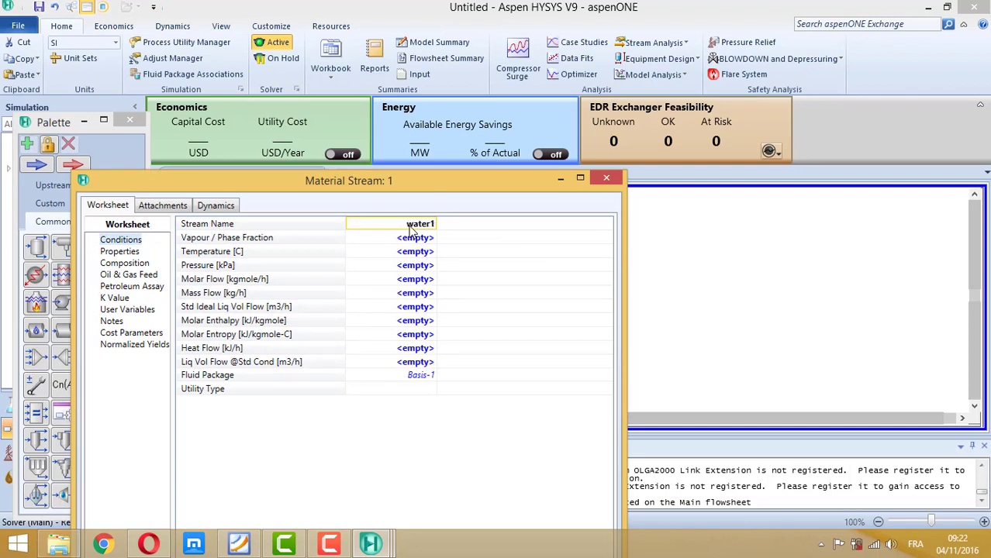
pyautogui.press('Return')
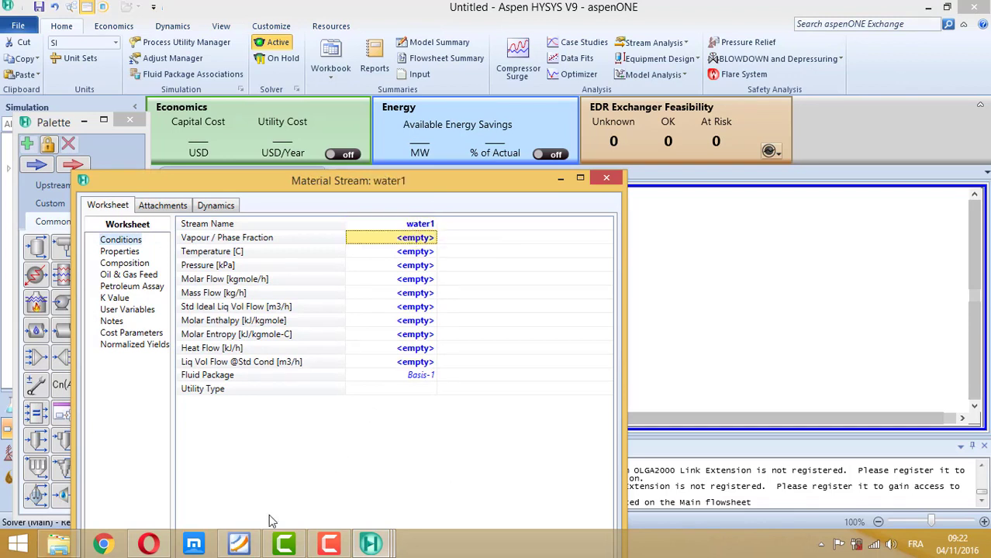
# Step: Recheck the water data in Foxit Reader and set the water1 stream's temperature to 15 °C and mass flow to 21600 kg/h
pyautogui.click(246, 545)
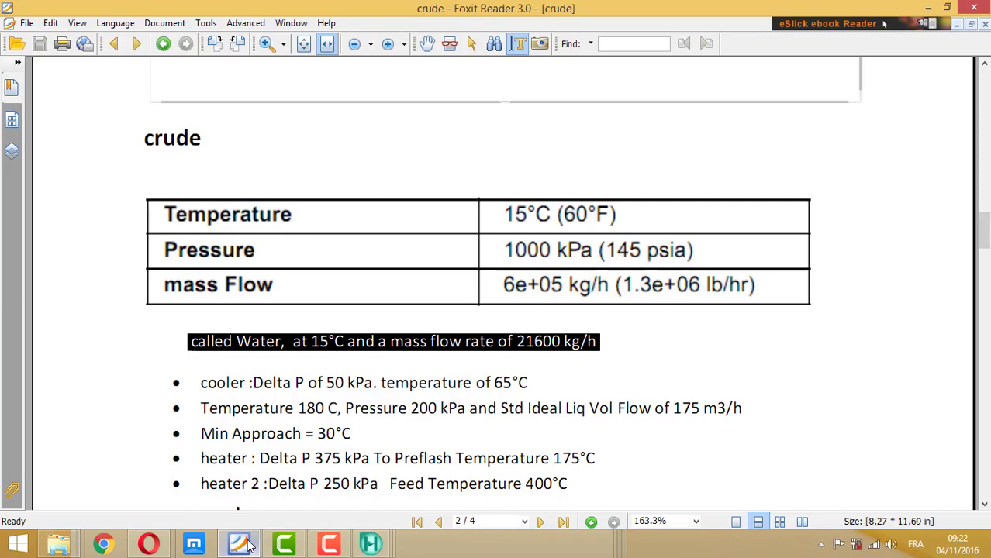
pyautogui.click(246, 547)
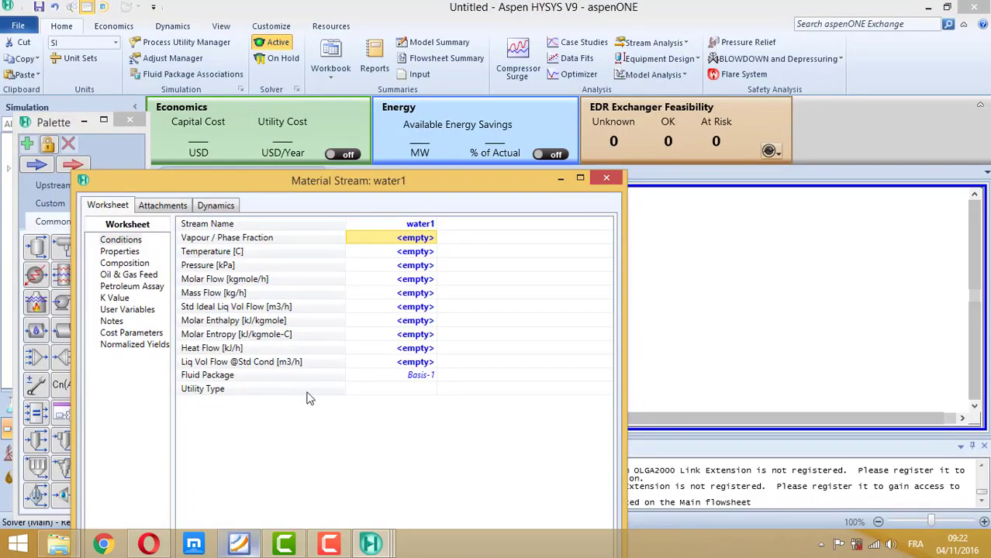
pyautogui.click(417, 253)
pyautogui.write('15')
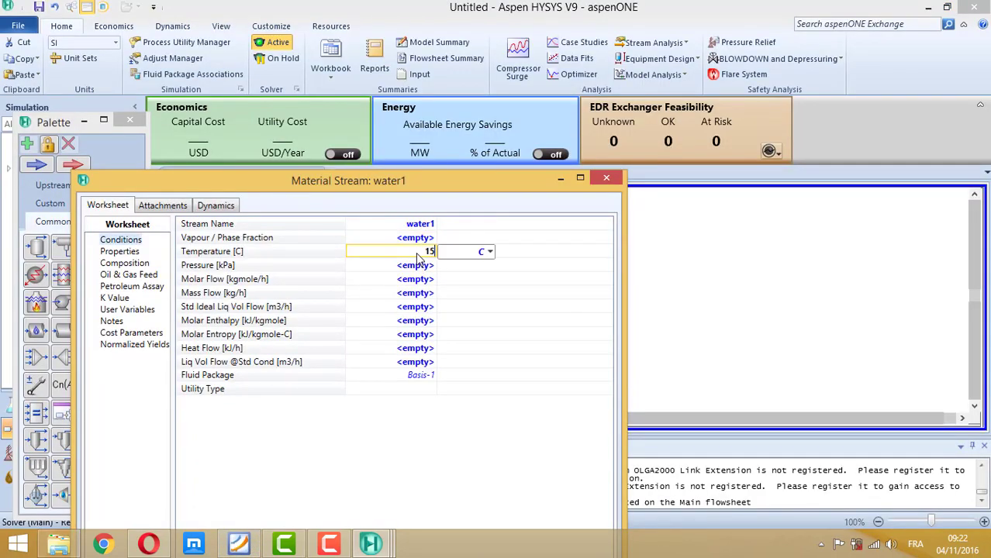
pyautogui.click(415, 296)
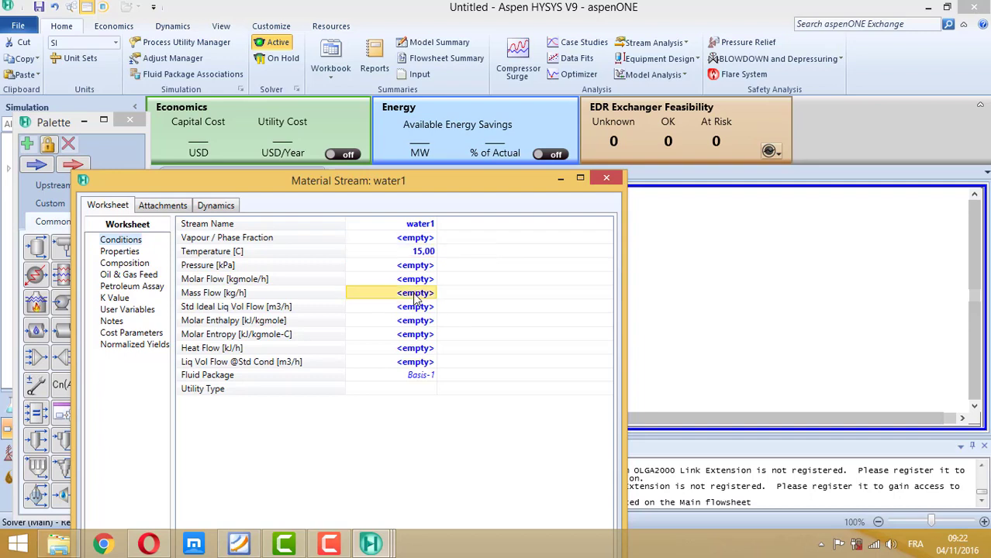
pyautogui.write('21600')
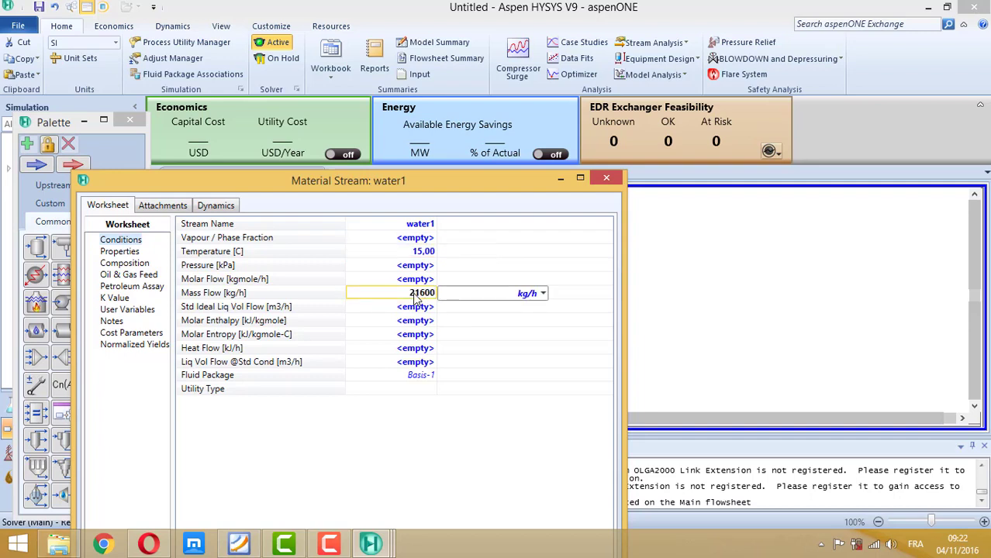
pyautogui.press('Return')
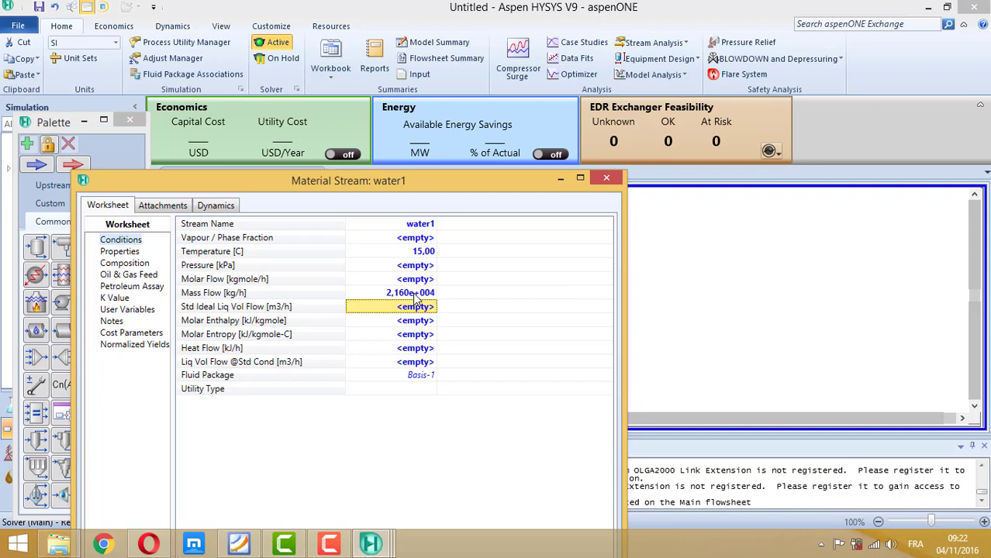
# Step: Define the water1 stream's composition as pure water with an H2O mole fraction of 1
pyautogui.click(134, 264)
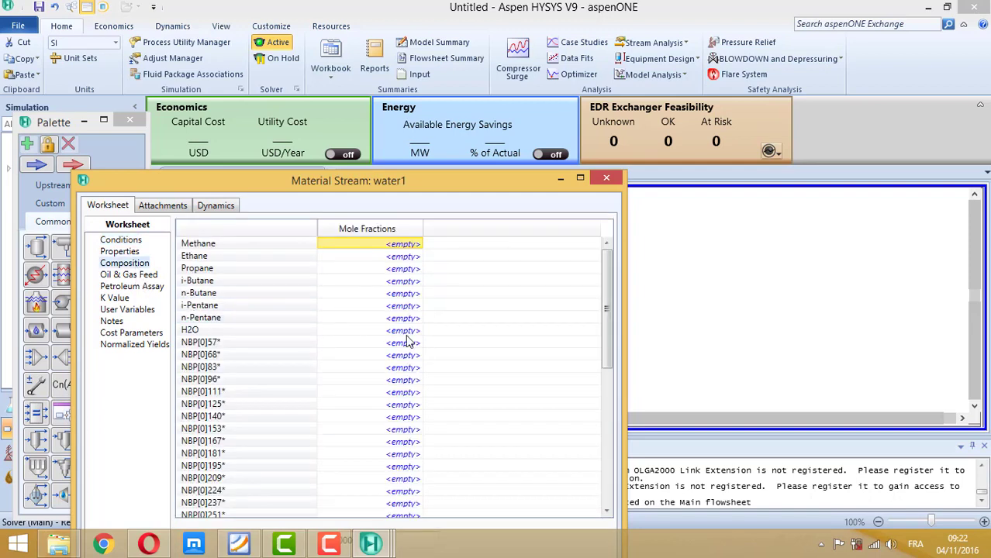
pyautogui.click(405, 333)
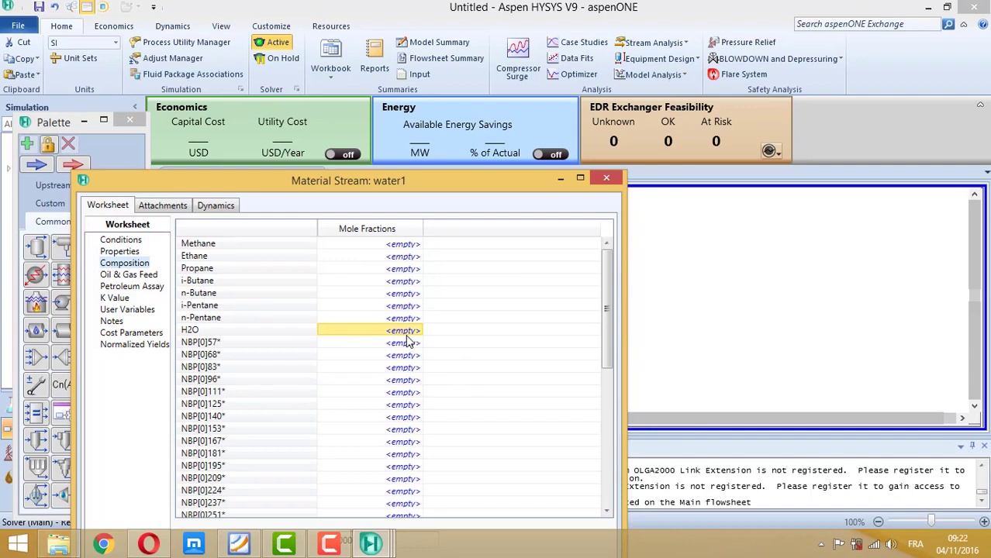
pyautogui.write('1')
pyautogui.press('Return')
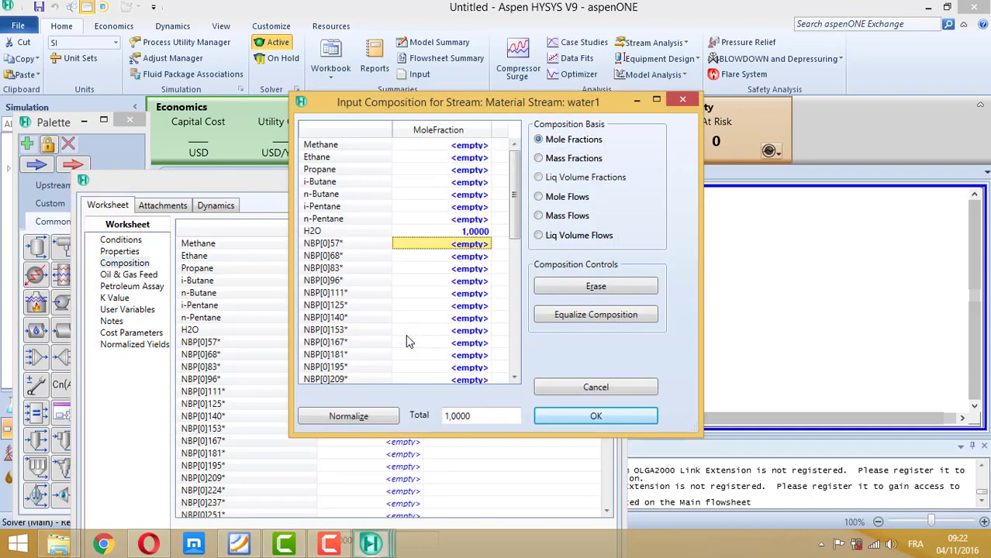
pyautogui.click(556, 424)
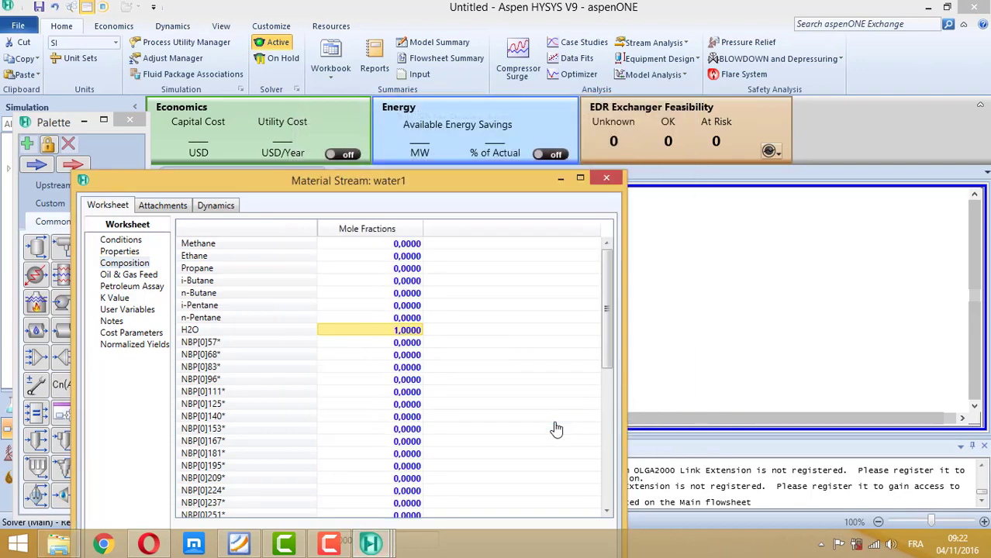
# Step: Close the water1 stream window and add a mixer beside the two feed streams in the flowsheet
pyautogui.click(610, 180)
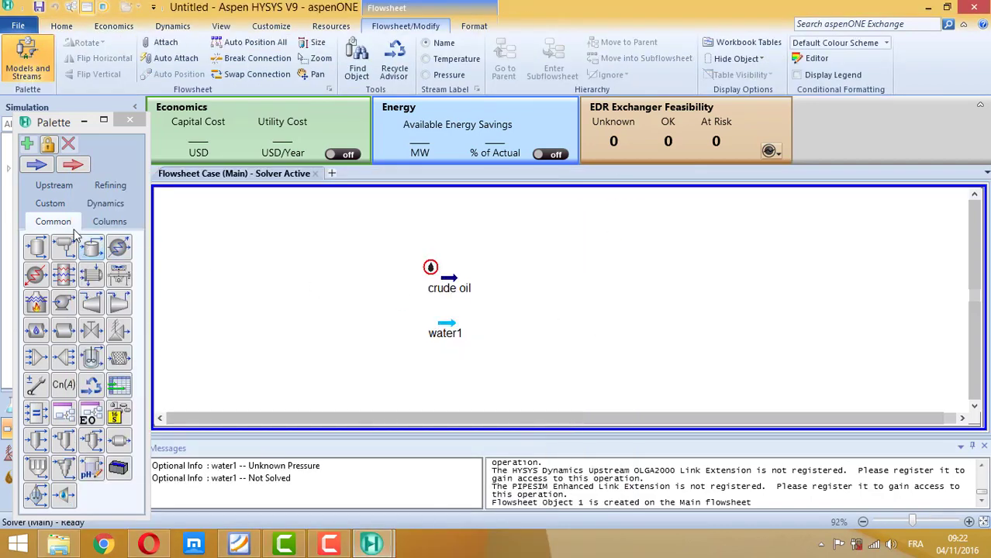
pyautogui.click(36, 357)
pyautogui.click(479, 331)
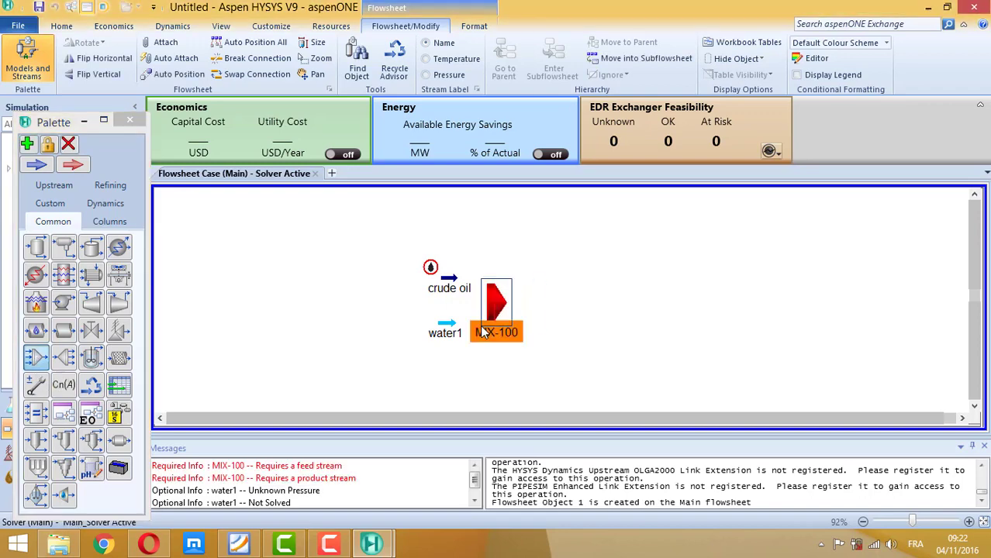
# Step: Connect crude oil and water1 as the mixer's inlets and name its outlet stream 2
pyautogui.doubleClick(496, 308)
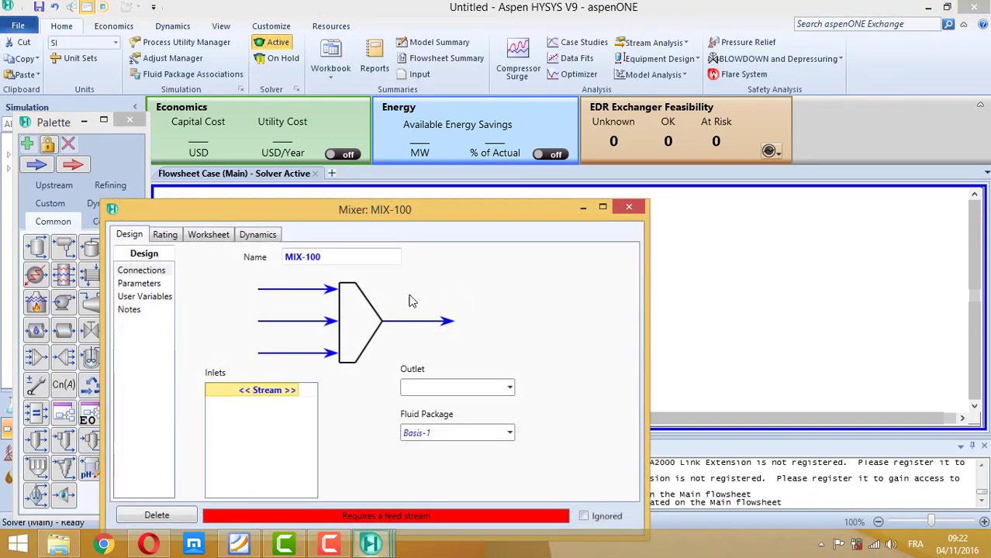
pyautogui.click(303, 396)
pyautogui.click(293, 390)
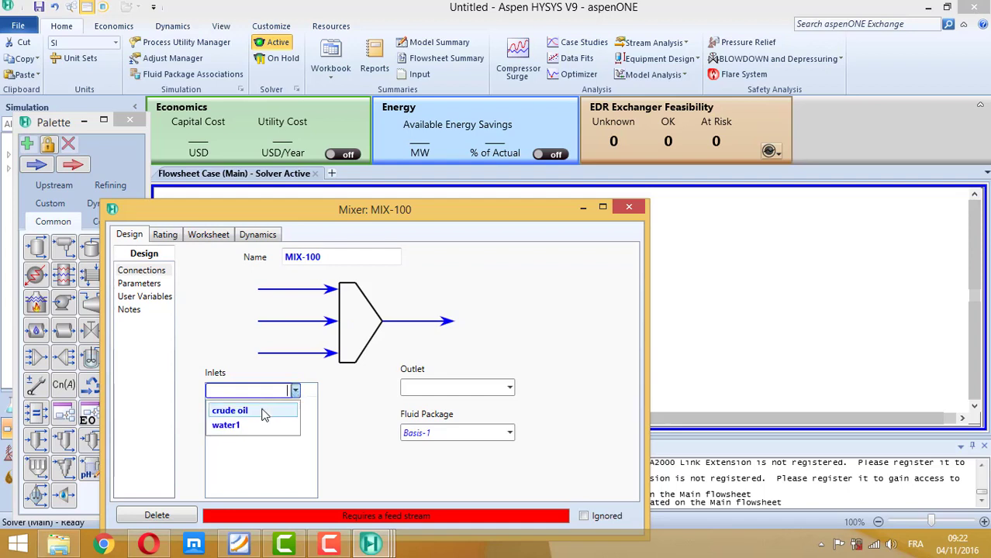
pyautogui.click(261, 407)
pyautogui.click(293, 407)
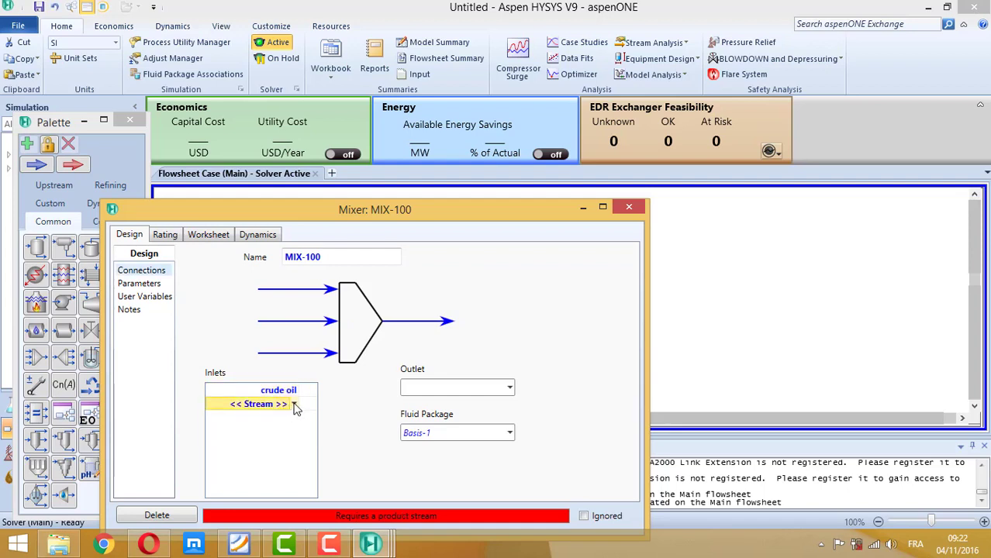
pyautogui.click(295, 404)
pyautogui.click(261, 424)
pyautogui.click(464, 386)
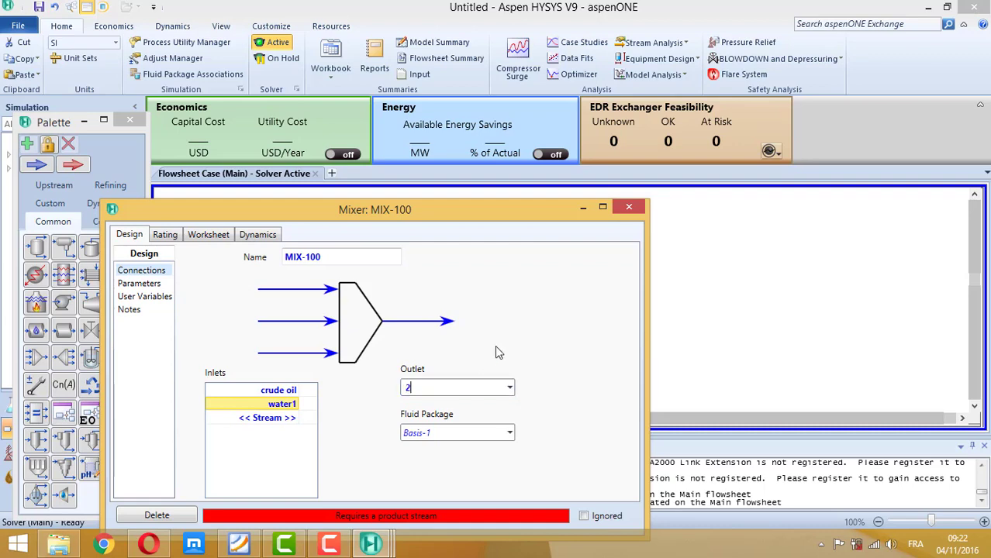
# Step: Set the mixer's automatic pressure assignment to Equalize All, close its window and move the water1 stream farther away from the mixer
pyautogui.moveTo(464, 224); pyautogui.dragTo(495, 134)
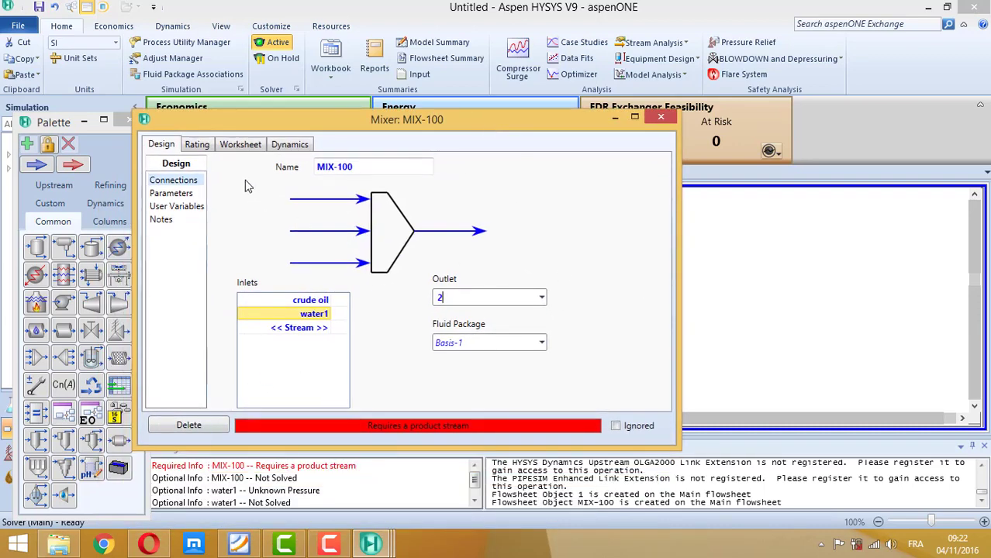
pyautogui.click(178, 193)
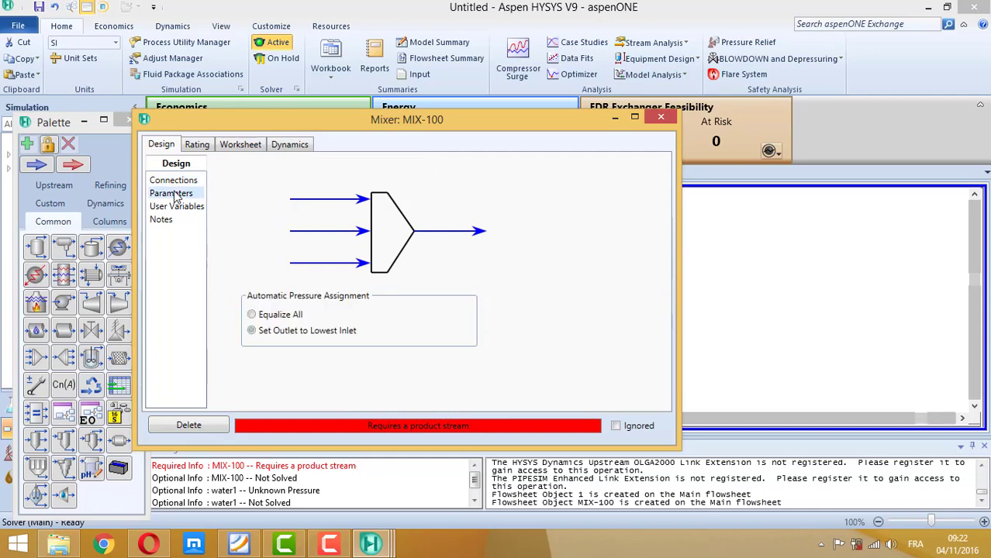
pyautogui.click(256, 315)
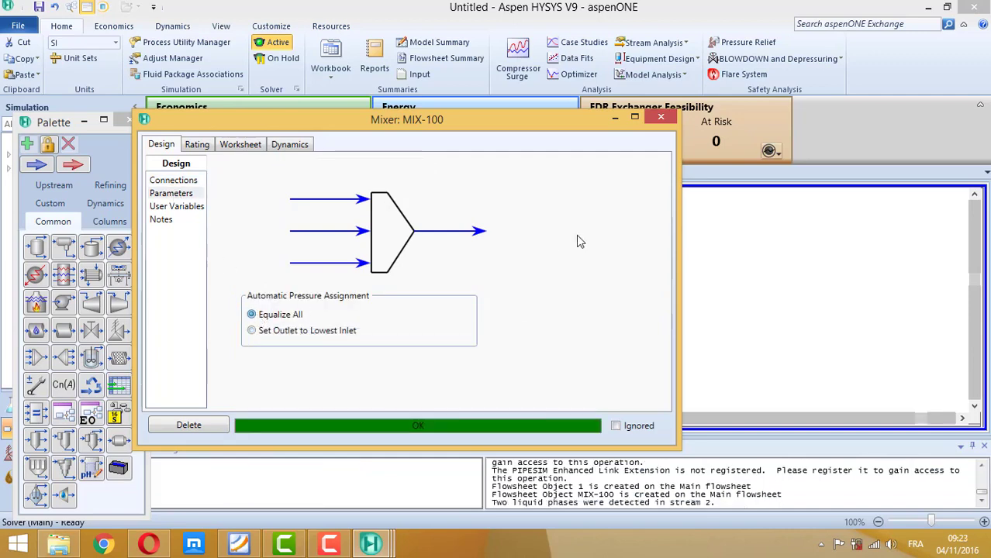
pyautogui.click(662, 117)
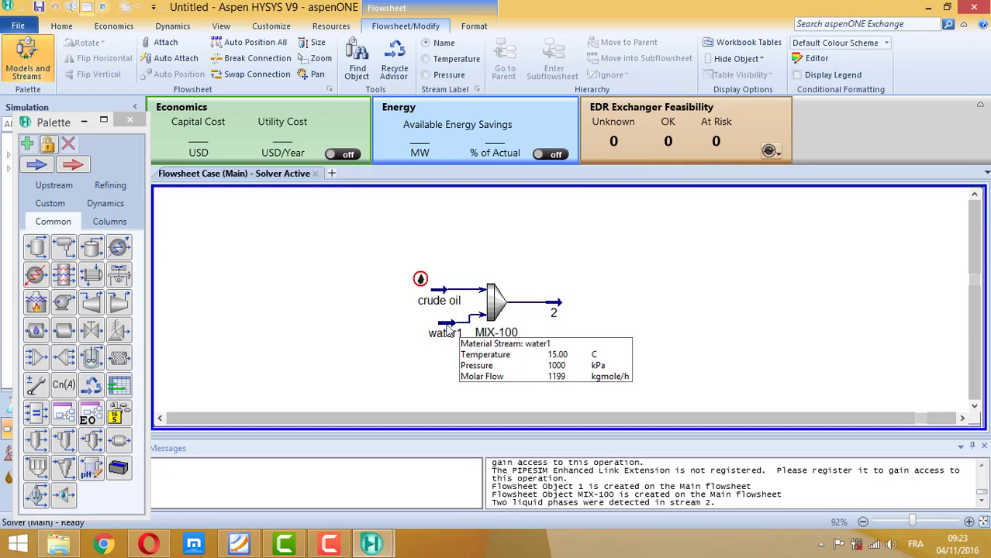
pyautogui.moveTo(444, 330); pyautogui.dragTo(396, 323)
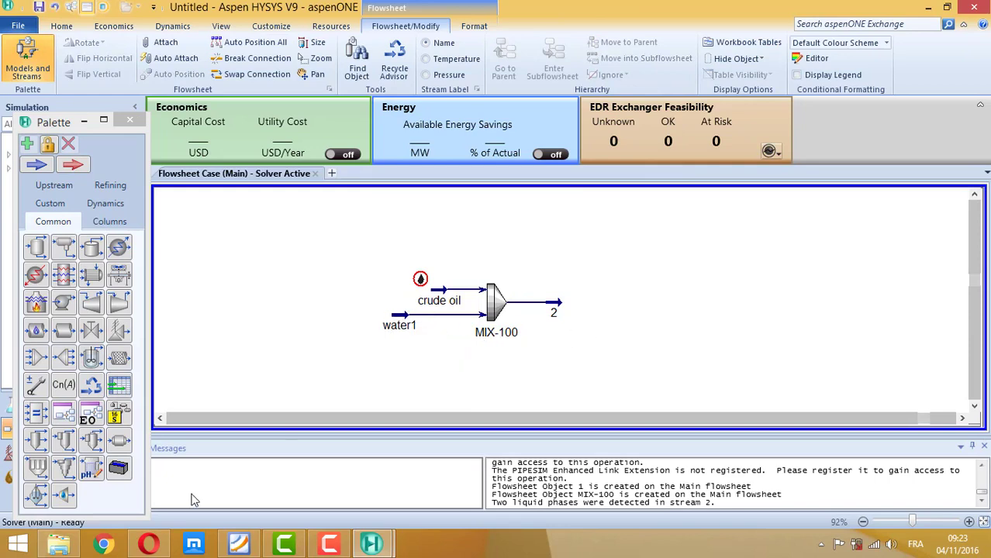
# Step: Look up the cooler's pressure drop and temperature and the process diagram in the Foxit Reader document, then return to Aspen HYSYS
pyautogui.click(239, 544)
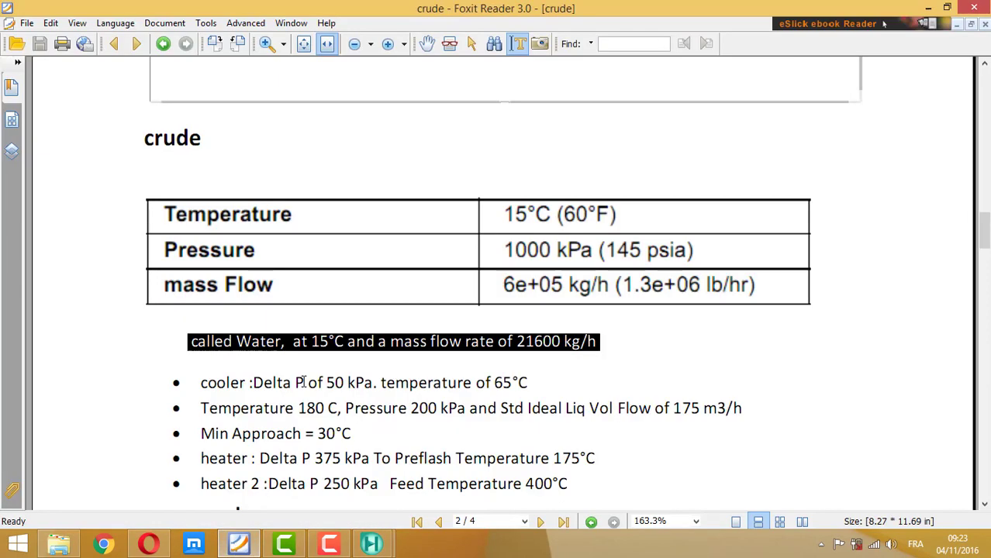
pyautogui.scroll(4, 303, 382)
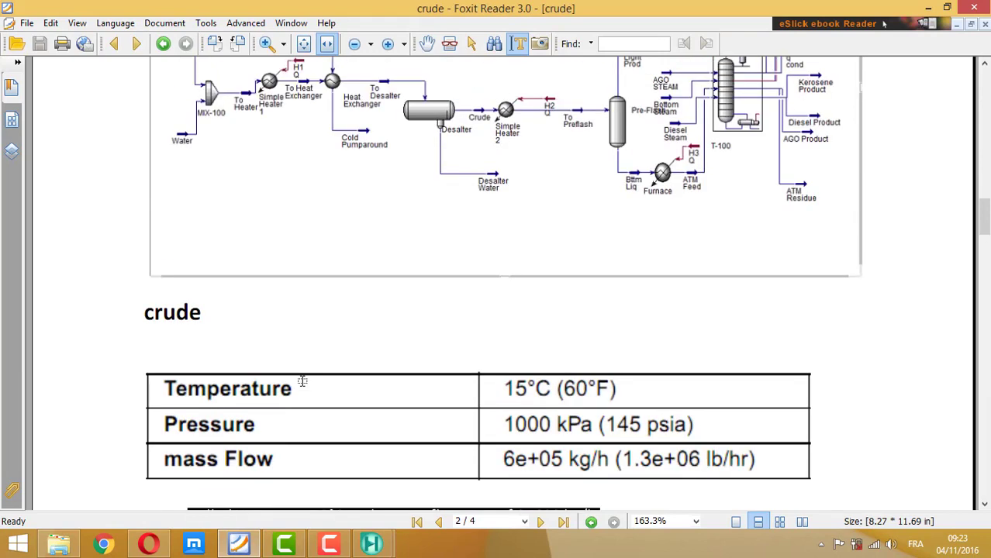
pyautogui.scroll(-6, 303, 382)
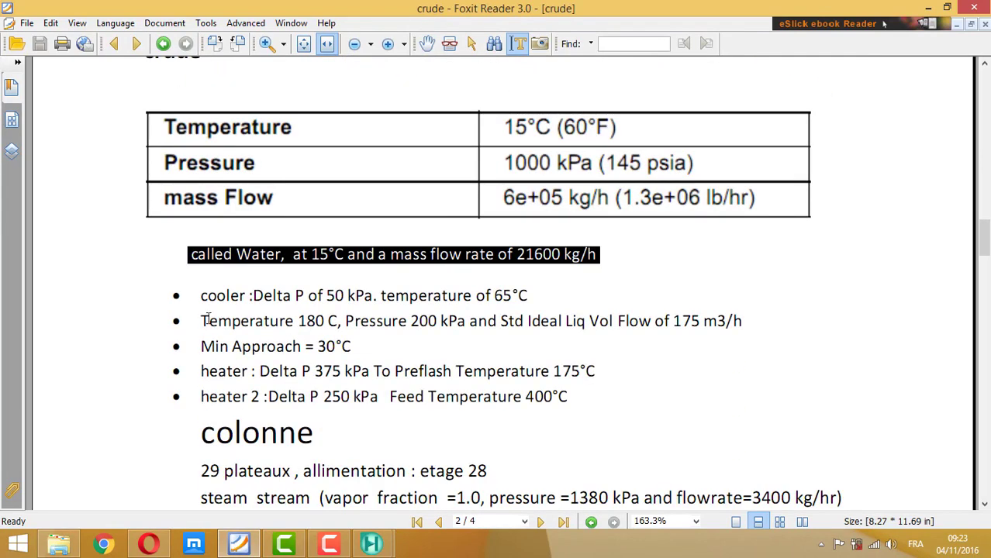
pyautogui.moveTo(194, 296); pyautogui.dragTo(569, 295)
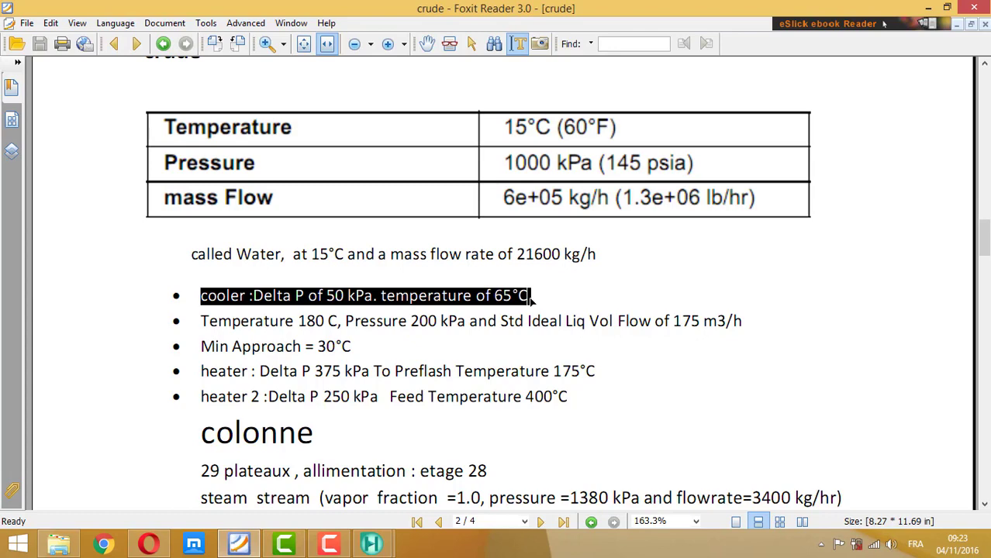
pyautogui.scroll(5, 530, 299)
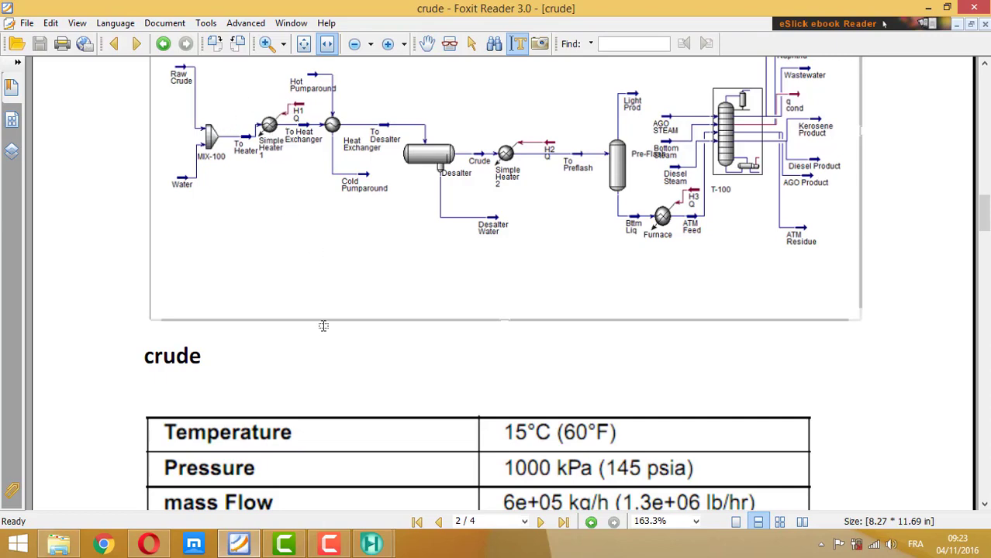
pyautogui.scroll(-4, 323, 326)
pyautogui.scroll(-2, 323, 326)
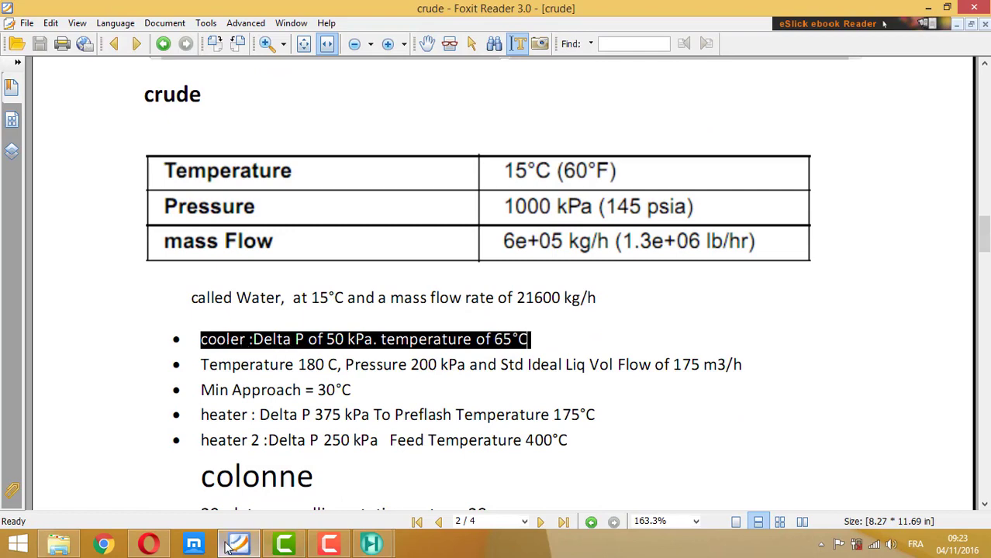
pyautogui.click(358, 545)
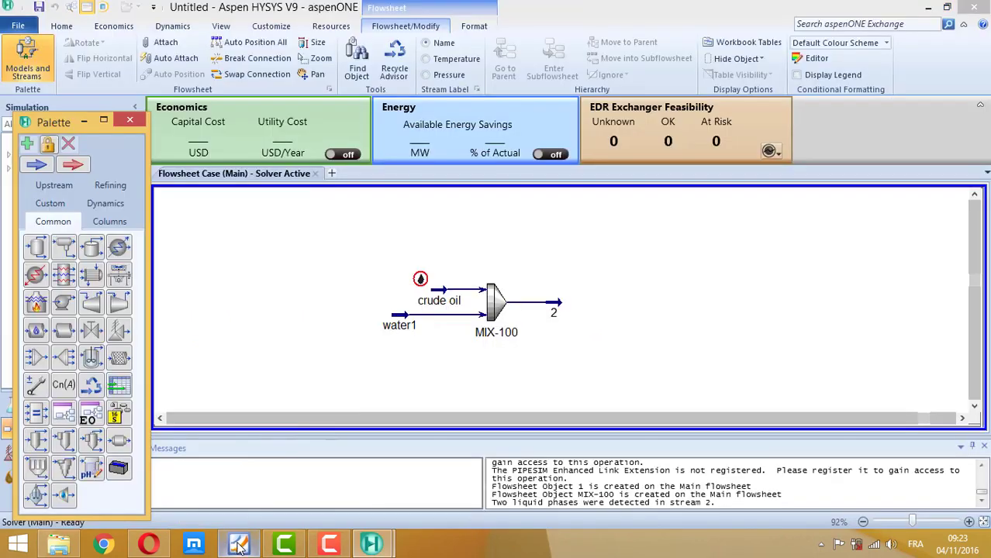
# Step: Add a heater after stream 2 and connect it with inlet 2, outlet 3 and energy stream Q1
pyautogui.click(35, 274)
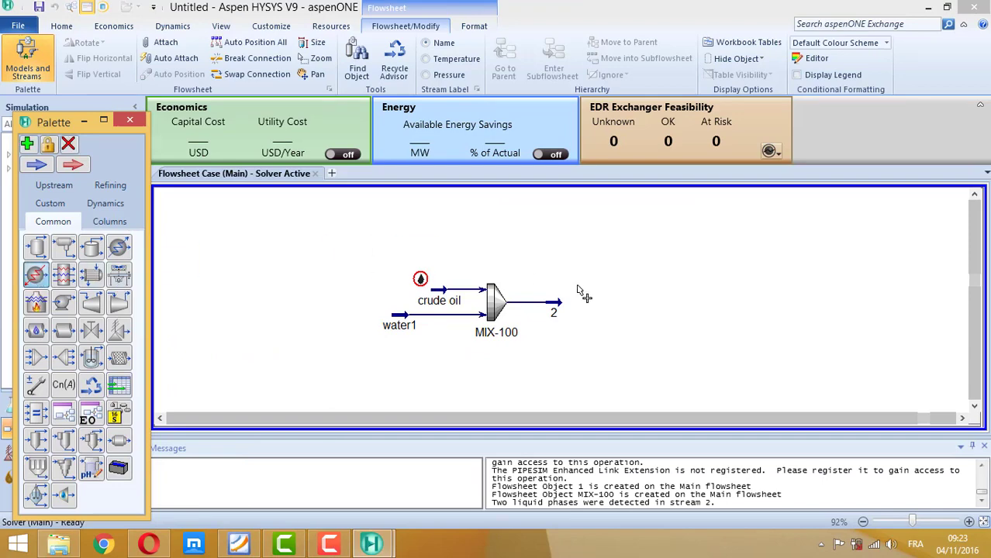
pyautogui.click(578, 330)
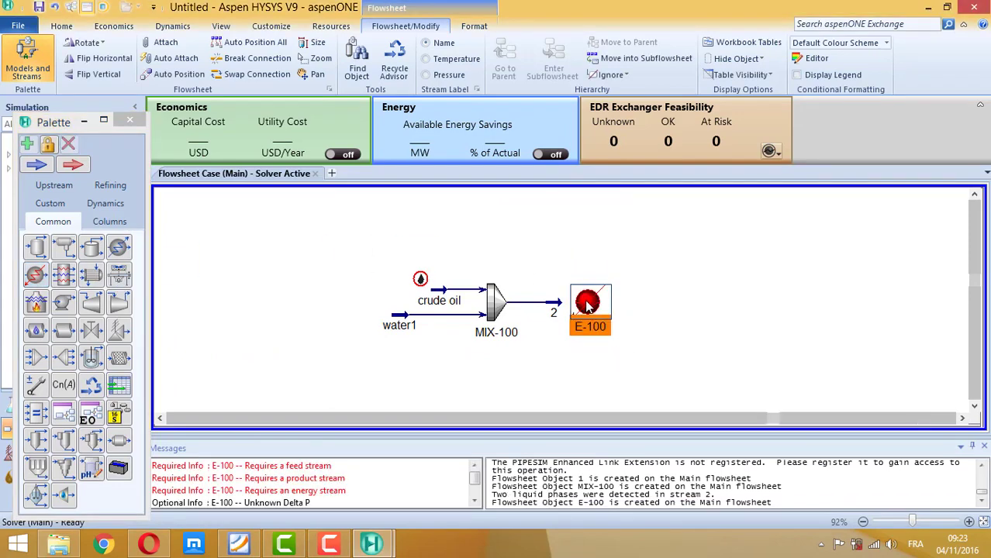
pyautogui.doubleClick(589, 303)
pyautogui.click(239, 230)
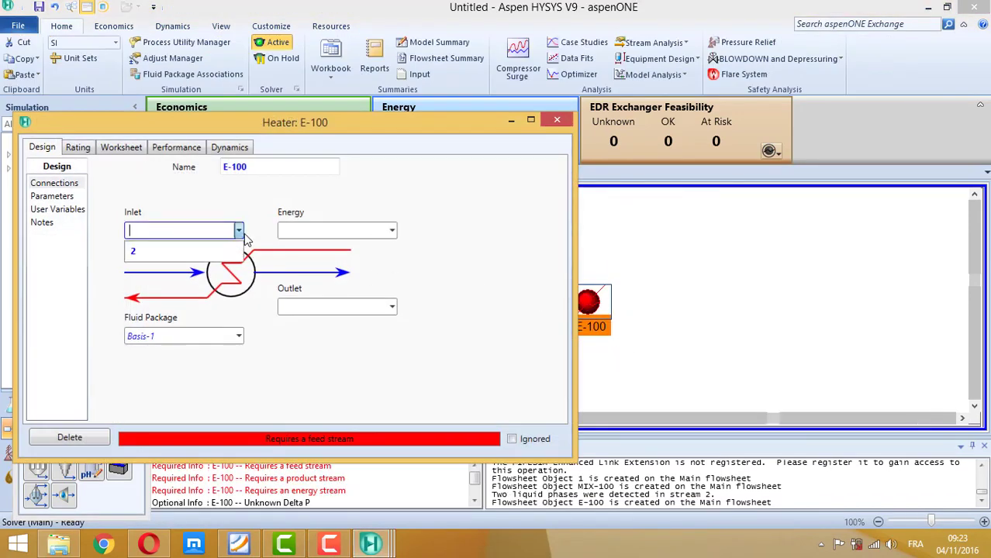
pyautogui.click(221, 251)
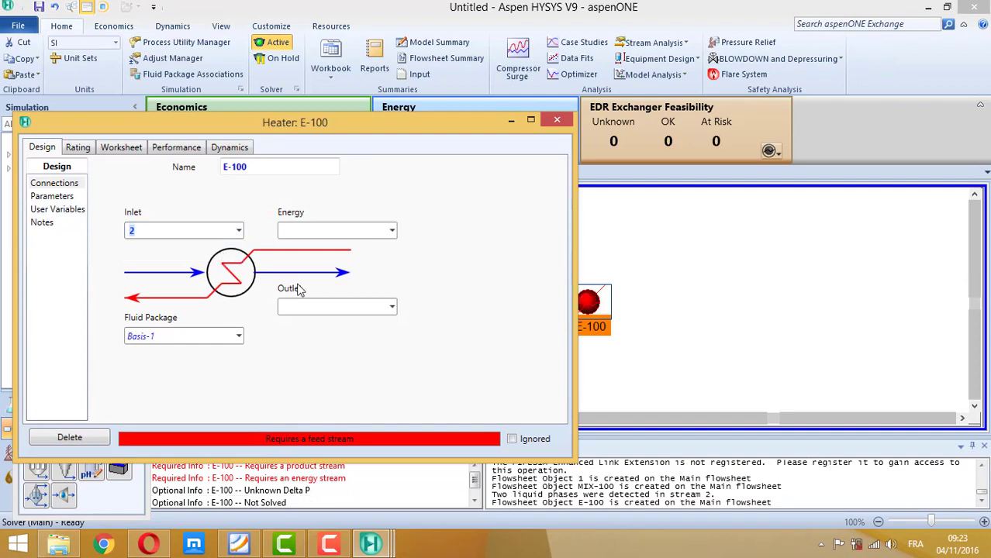
pyautogui.click(346, 304)
pyautogui.write('3')
pyautogui.click(336, 230)
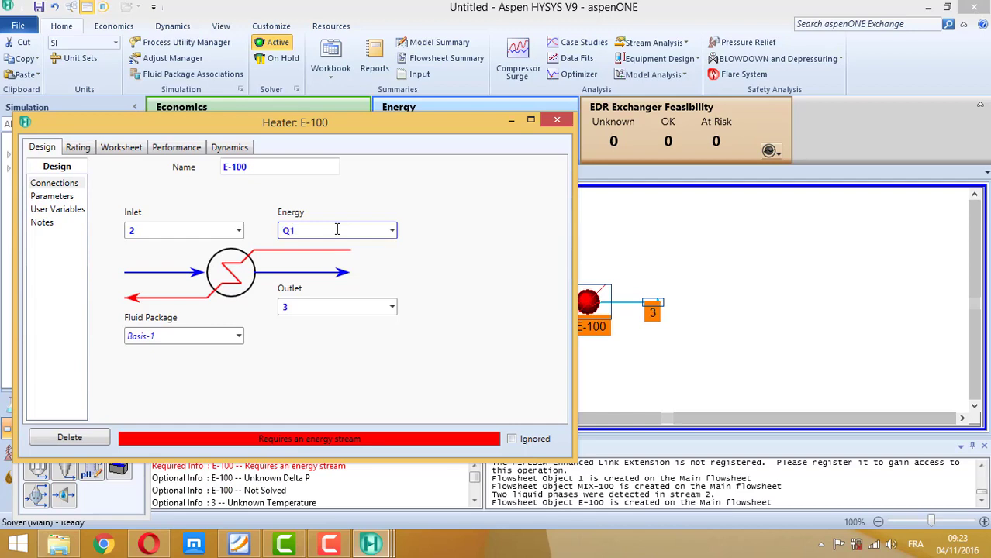
pyautogui.write('Q1')
pyautogui.click(429, 280)
# Step: Set the heater's Delta P to 50 kPa in its design parameters
pyautogui.click(65, 200)
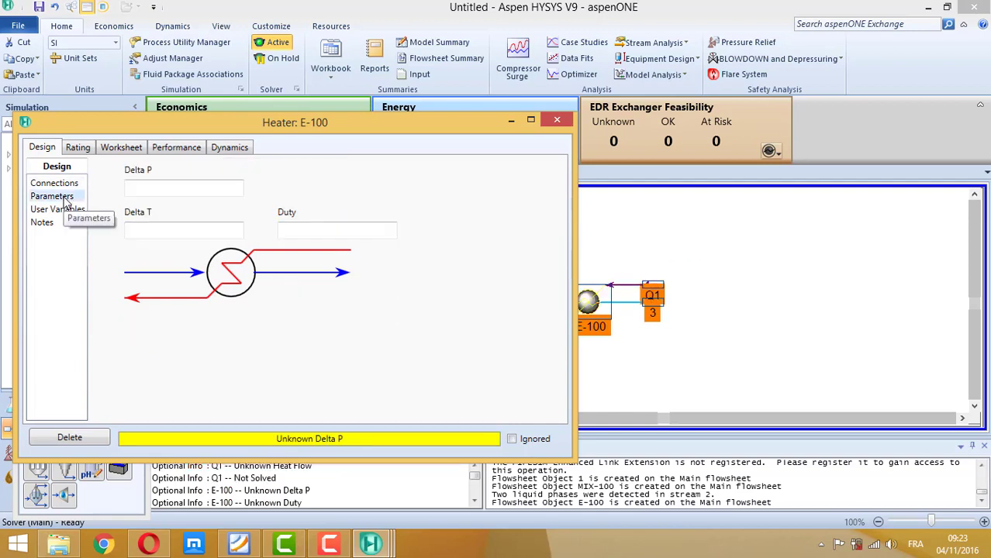
pyautogui.click(158, 185)
pyautogui.write('5')
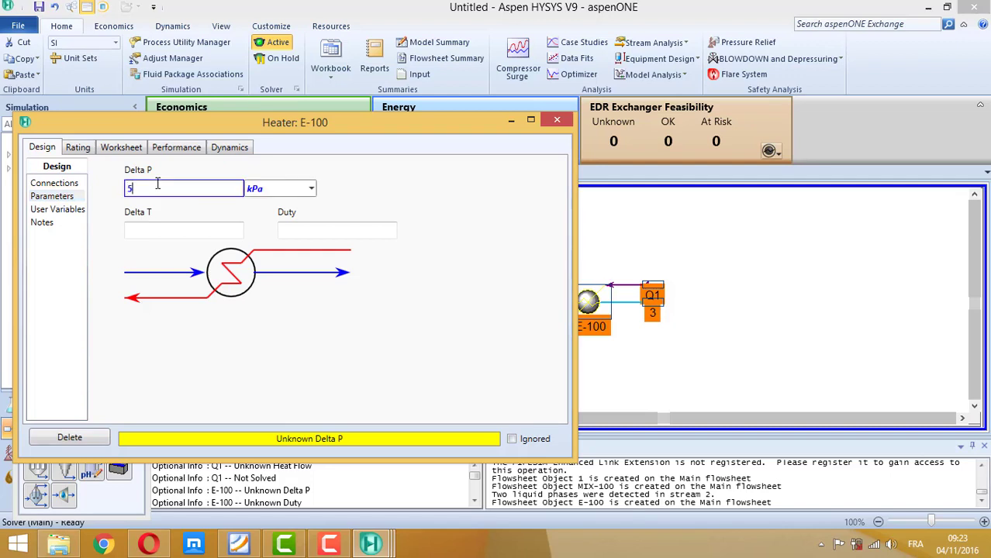
pyautogui.write('0')
pyautogui.click(428, 301)
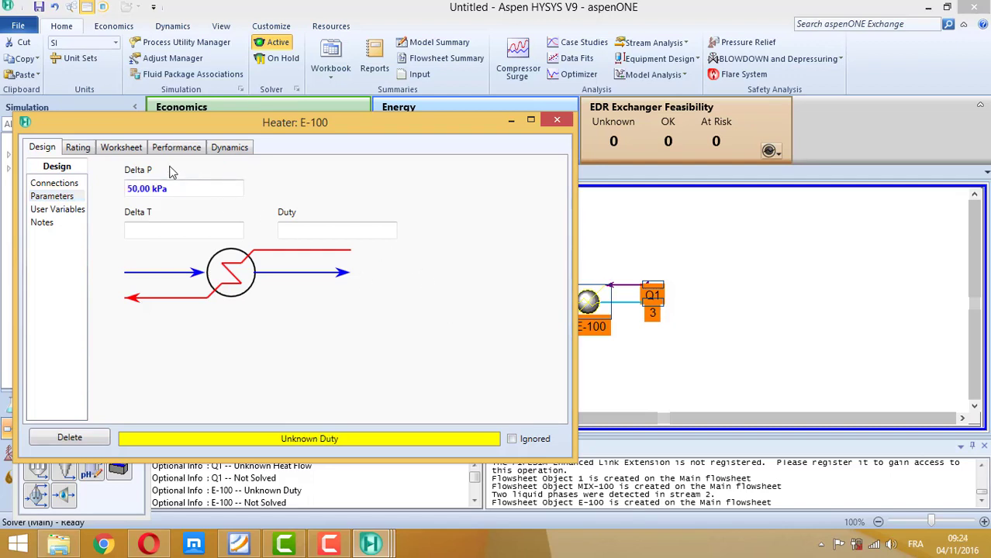
# Step: Examine the heater's worksheet conditions and compare them with the feed and cooler data in Foxit Reader, then return to Aspen HYSYS
pyautogui.click(121, 147)
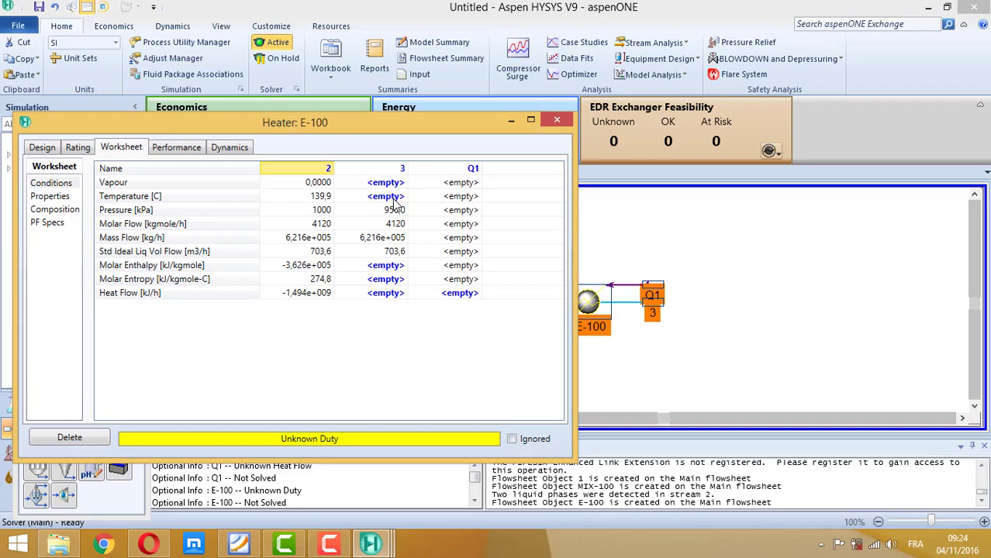
pyautogui.click(237, 543)
pyautogui.scroll(3, 422, 343)
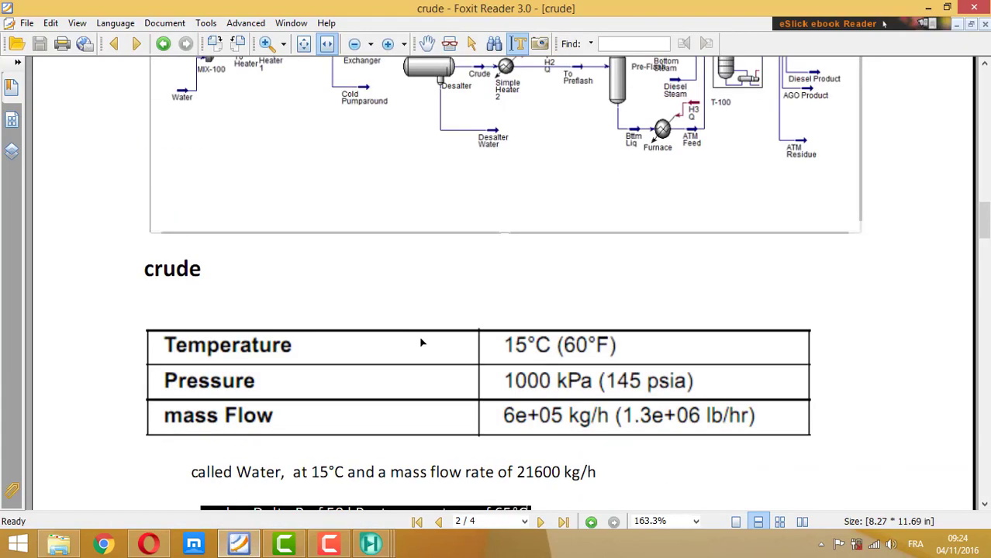
pyautogui.scroll(-3, 422, 343)
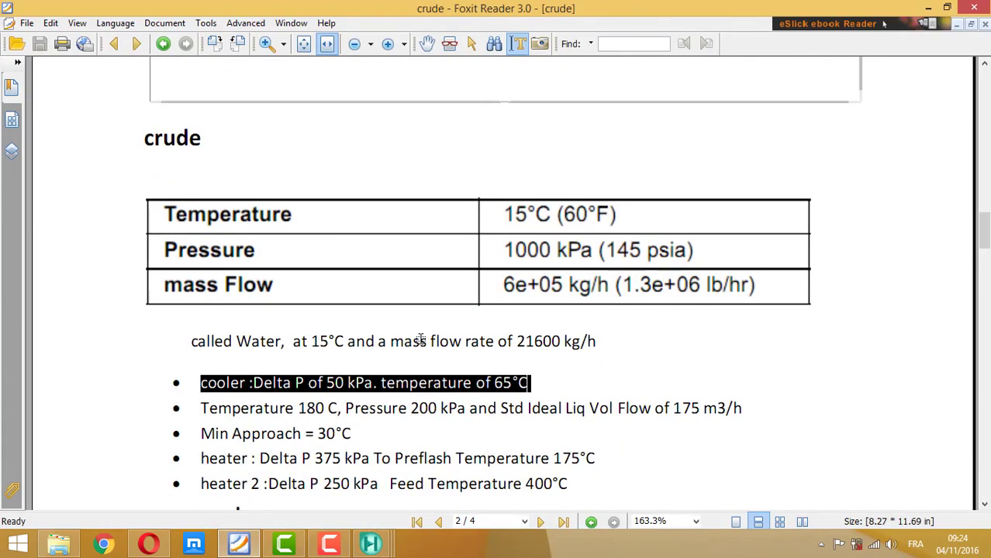
pyautogui.click(239, 544)
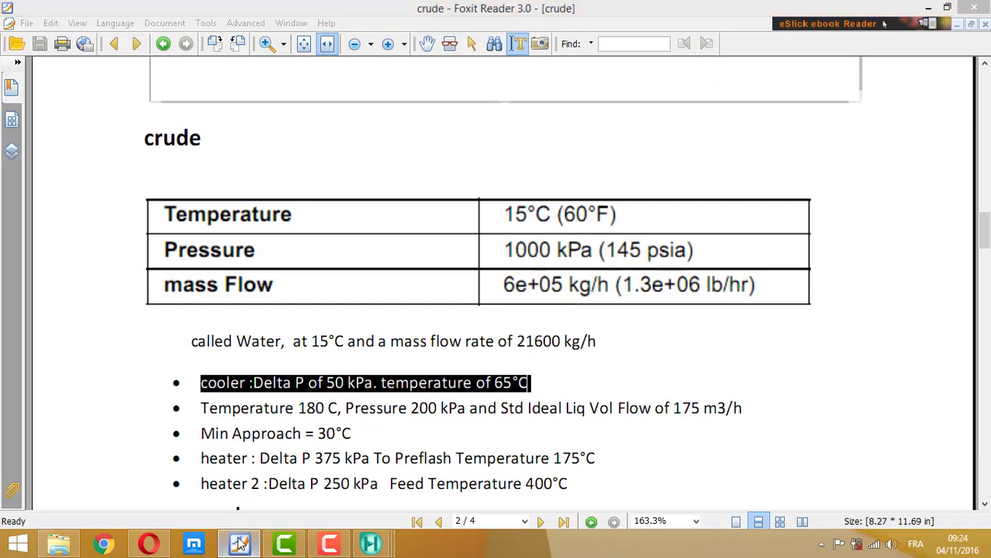
pyautogui.click(238, 544)
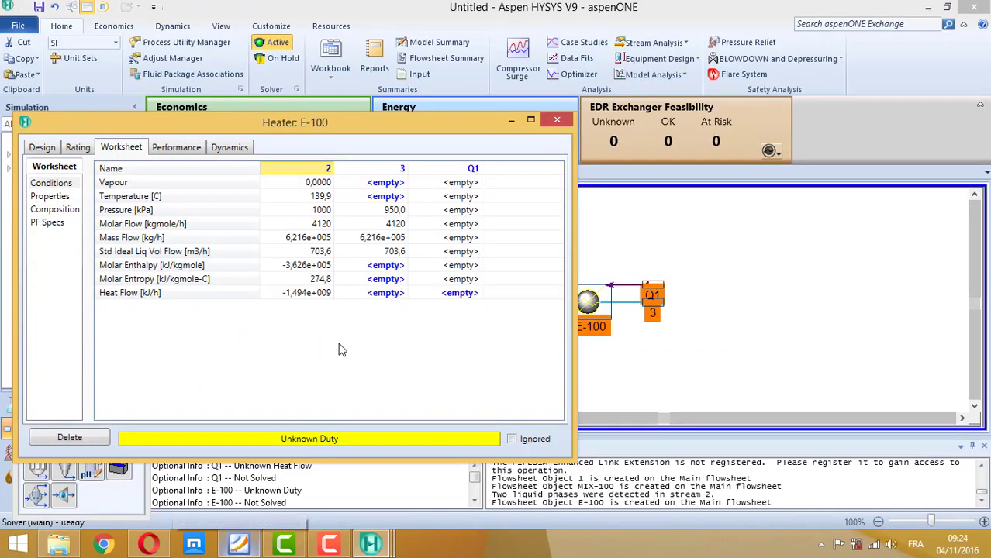
# Step: Close the heater window and correct the crude oil stream's temperature to 15 °C
pyautogui.click(566, 104)
pyautogui.click(592, 344)
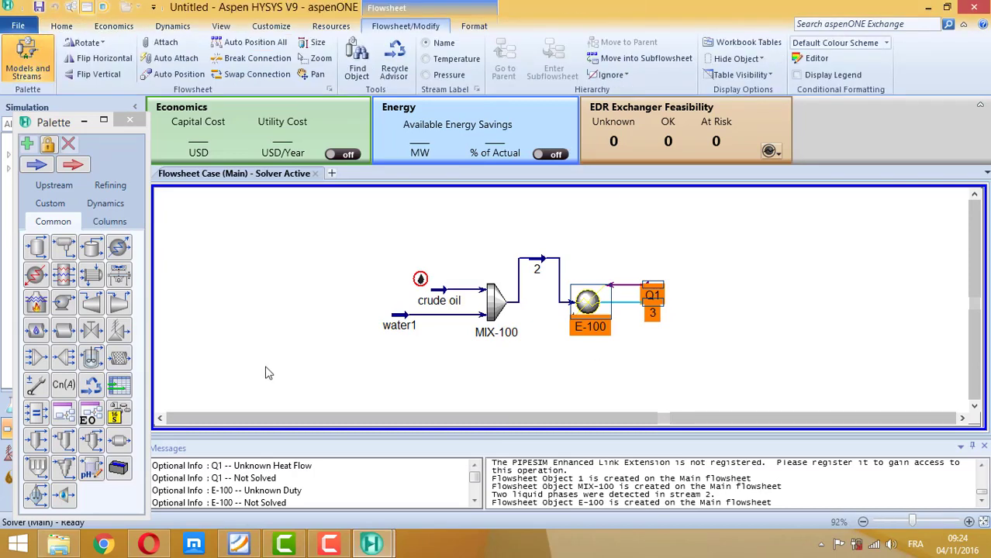
pyautogui.doubleClick(424, 304)
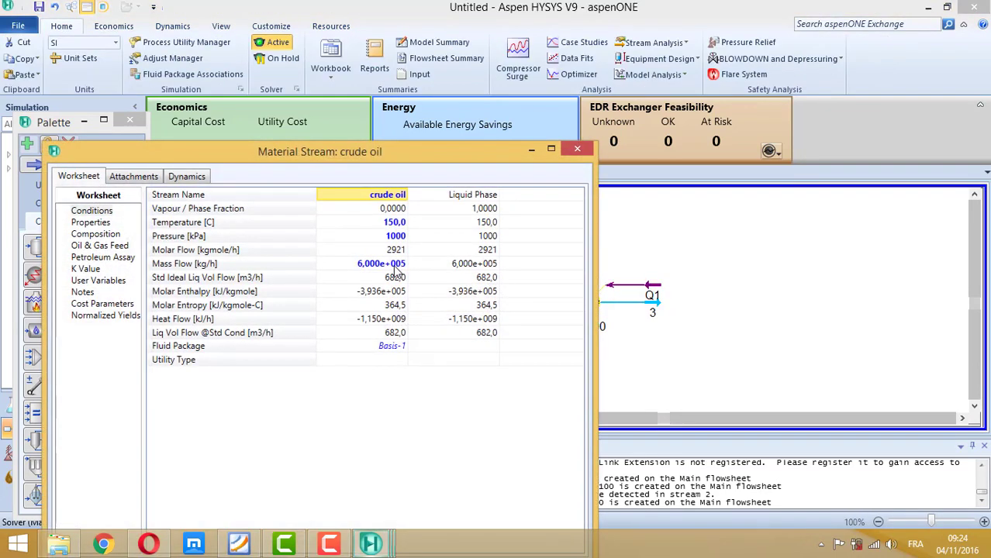
pyautogui.click(394, 223)
pyautogui.write('15')
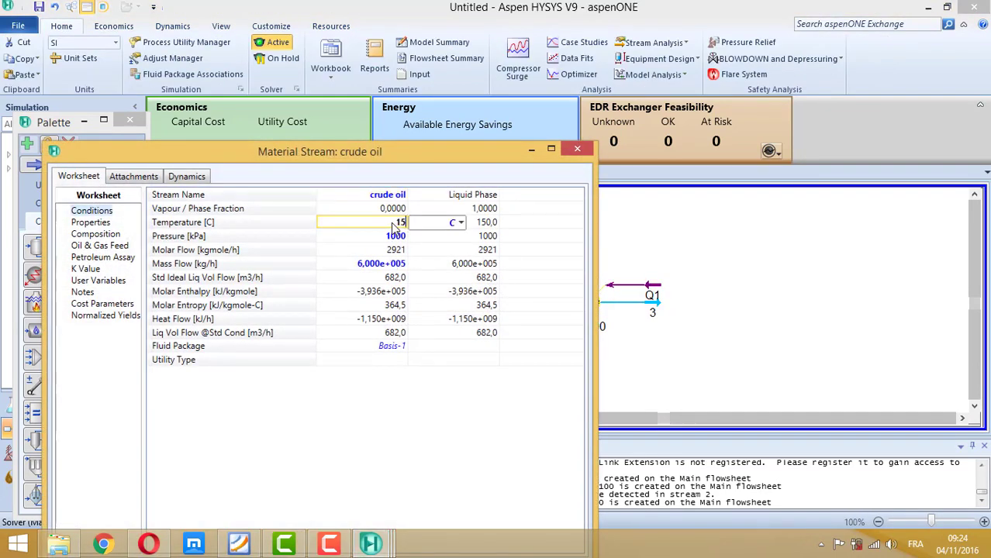
pyautogui.press('Return')
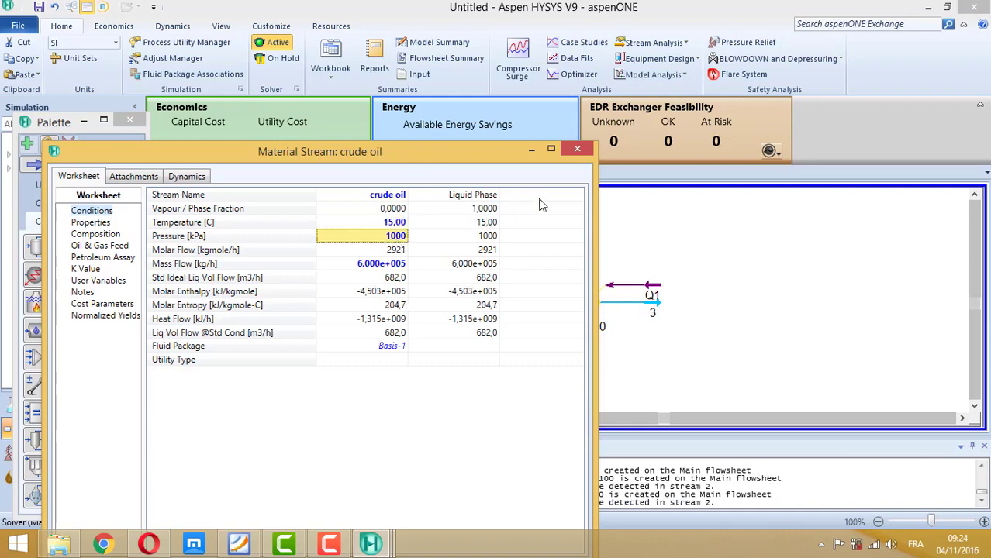
# Step: Close the crude oil stream window and set the heater's outlet stream 3 temperature to 60 °C in its worksheet
pyautogui.click(578, 149)
pyautogui.click(749, 304)
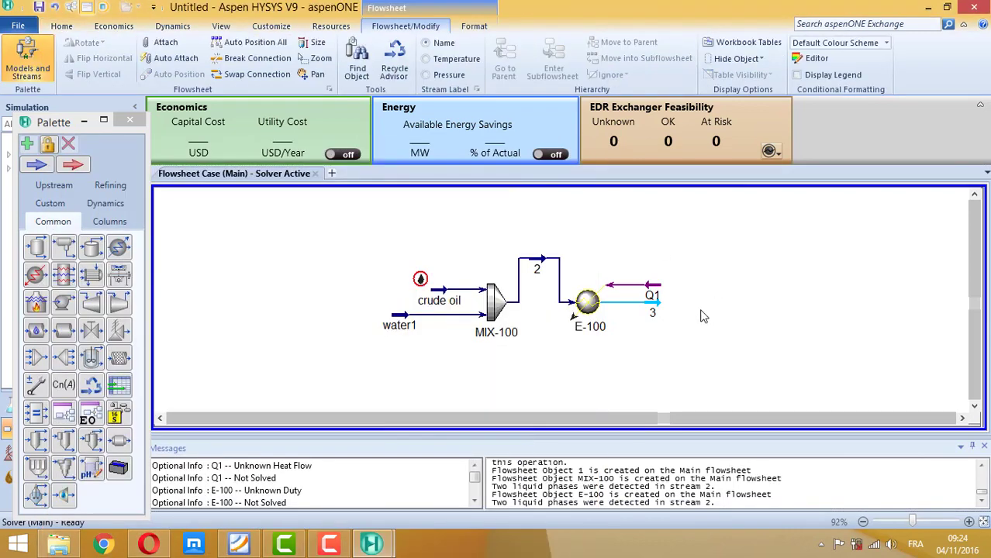
pyautogui.doubleClick(591, 305)
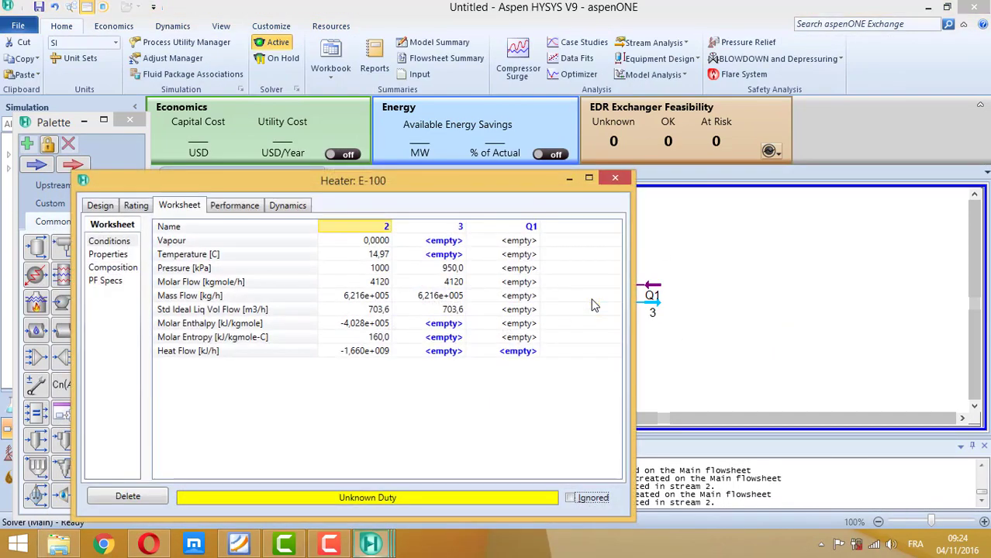
pyautogui.click(450, 256)
pyautogui.write('60')
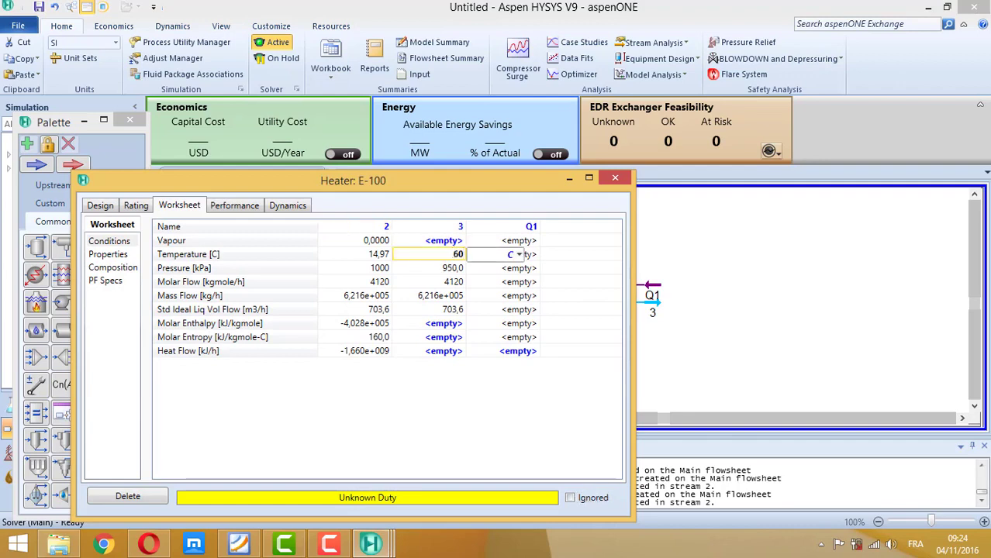
pyautogui.press('Return')
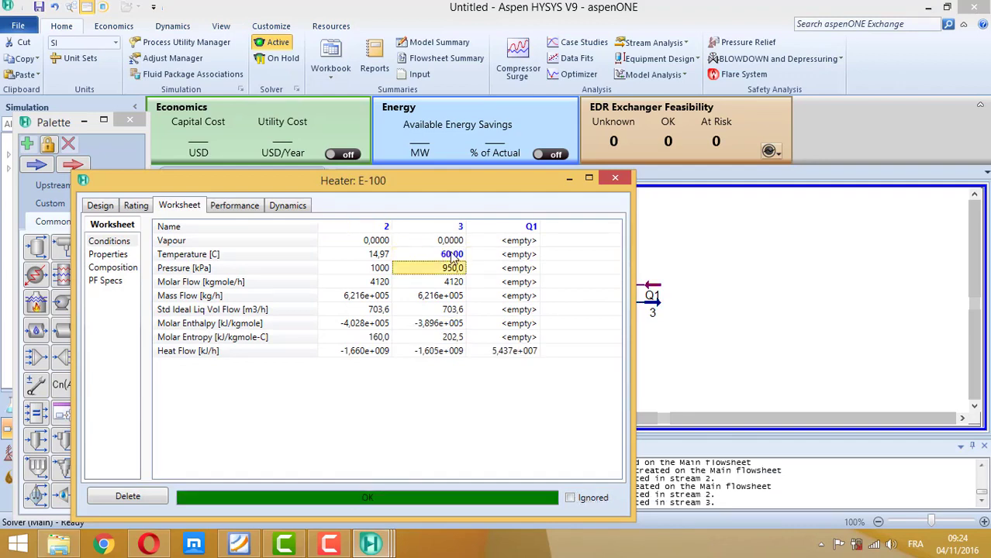
pyautogui.click(615, 178)
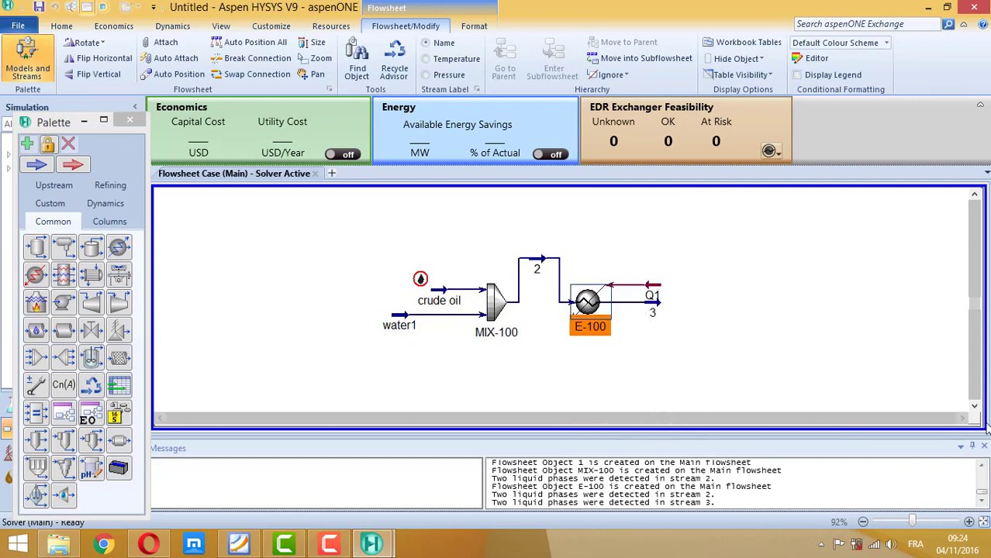
# Step: Compare the reference flowsheet in Foxit Reader with the hot pumparound conditions for the heat exchanger, then return to Aspen HYSYS
pyautogui.click(961, 420)
pyautogui.click(961, 420)
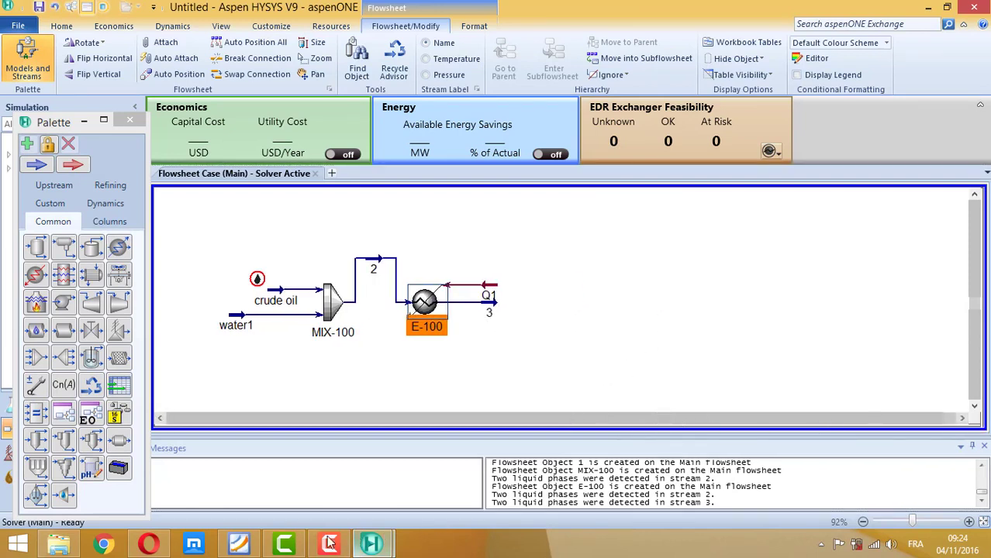
pyautogui.click(250, 548)
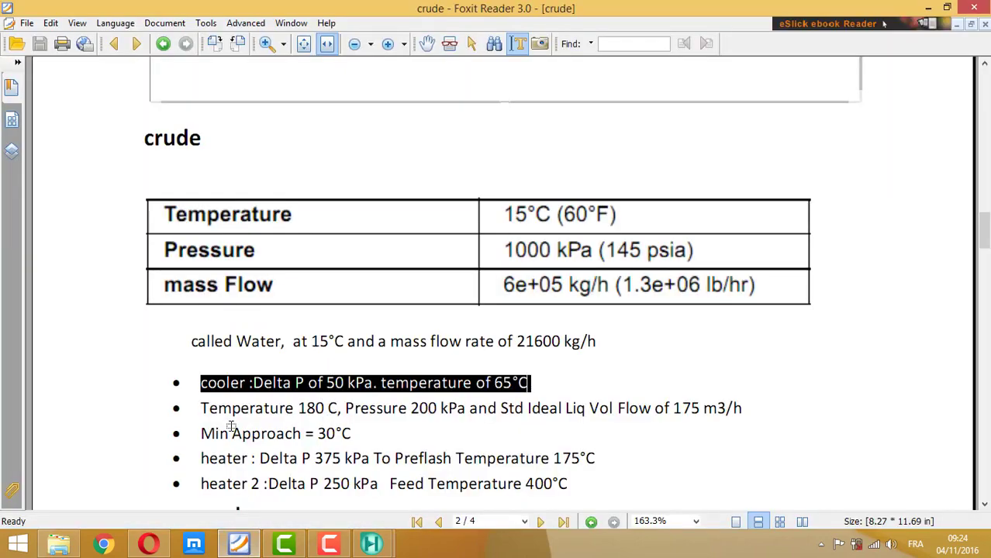
pyautogui.moveTo(200, 364); pyautogui.dragTo(771, 365)
pyautogui.scroll(5, 771, 365)
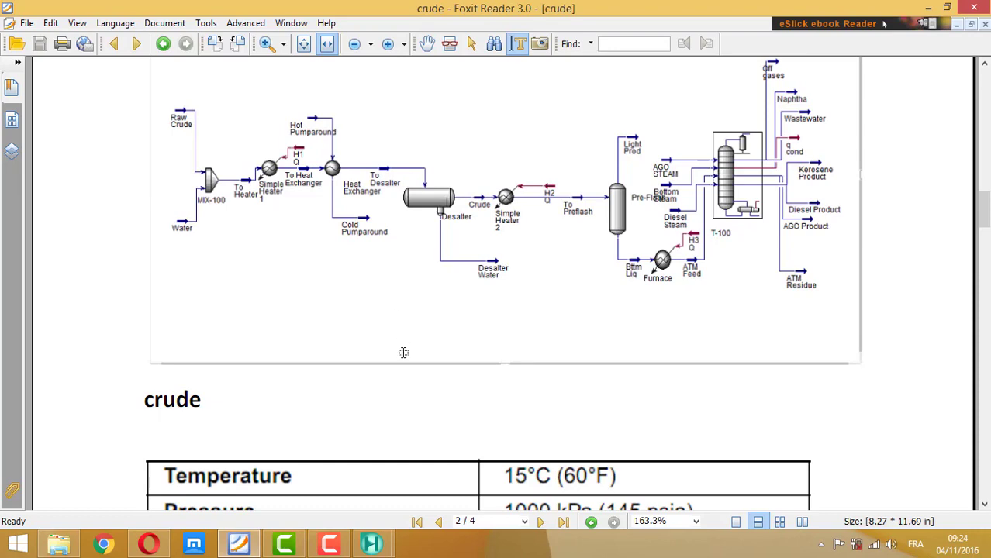
pyautogui.scroll(-5, 403, 352)
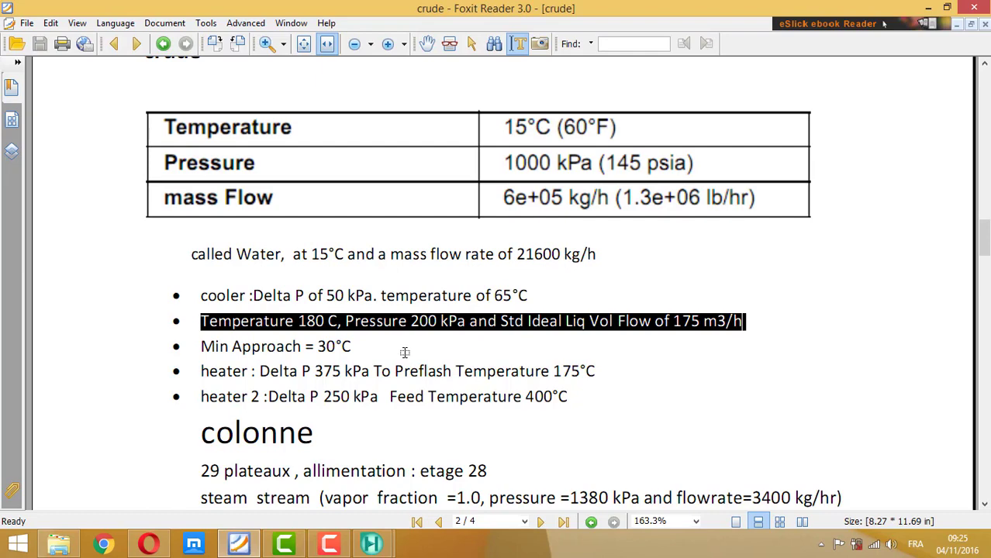
pyautogui.scroll(5, 404, 353)
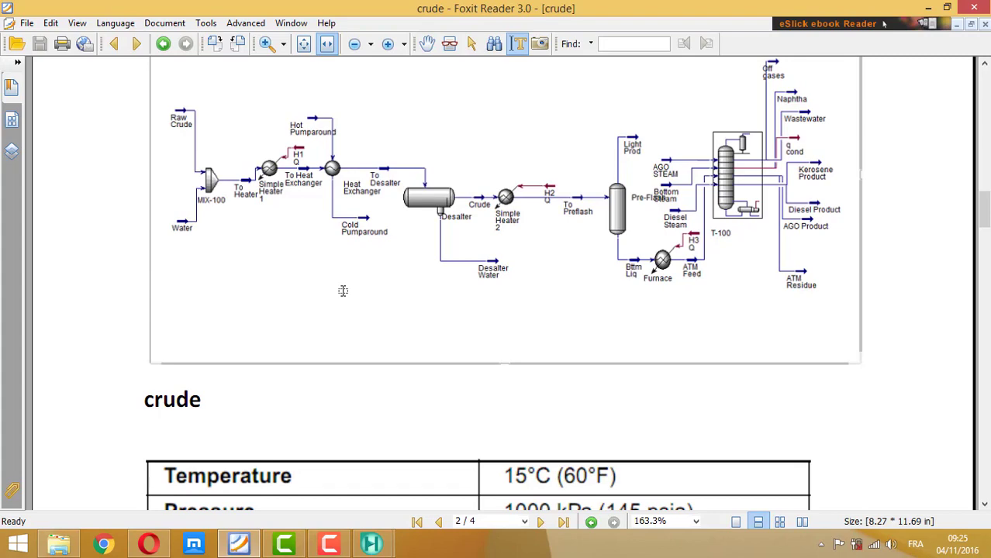
pyautogui.scroll(-6, 342, 290)
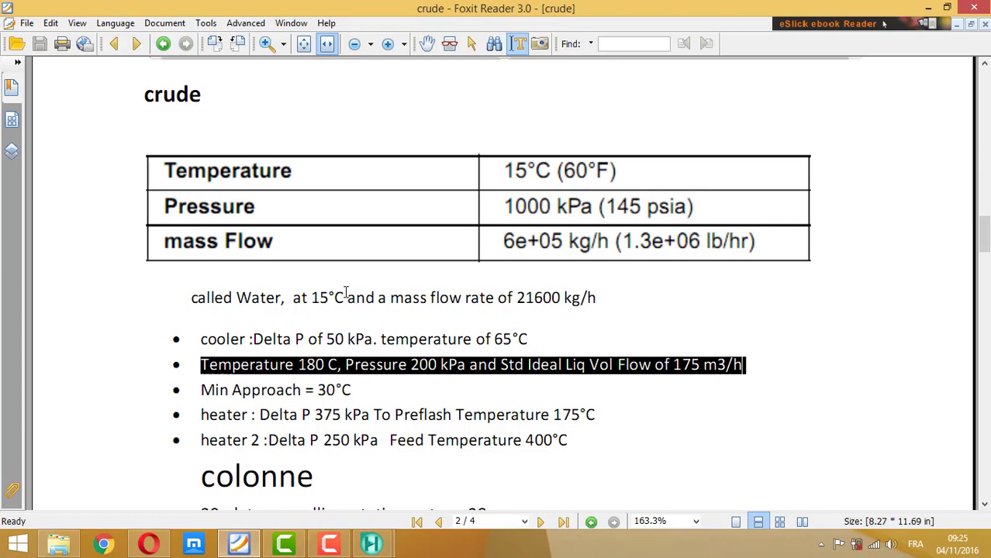
pyautogui.scroll(5, 345, 293)
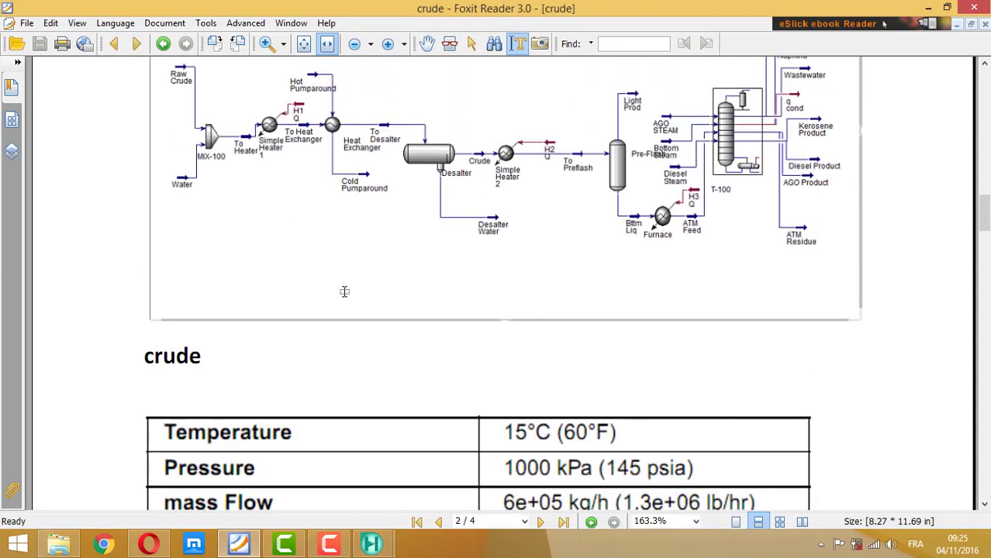
pyautogui.scroll(-3, 345, 291)
pyautogui.scroll(-2, 345, 291)
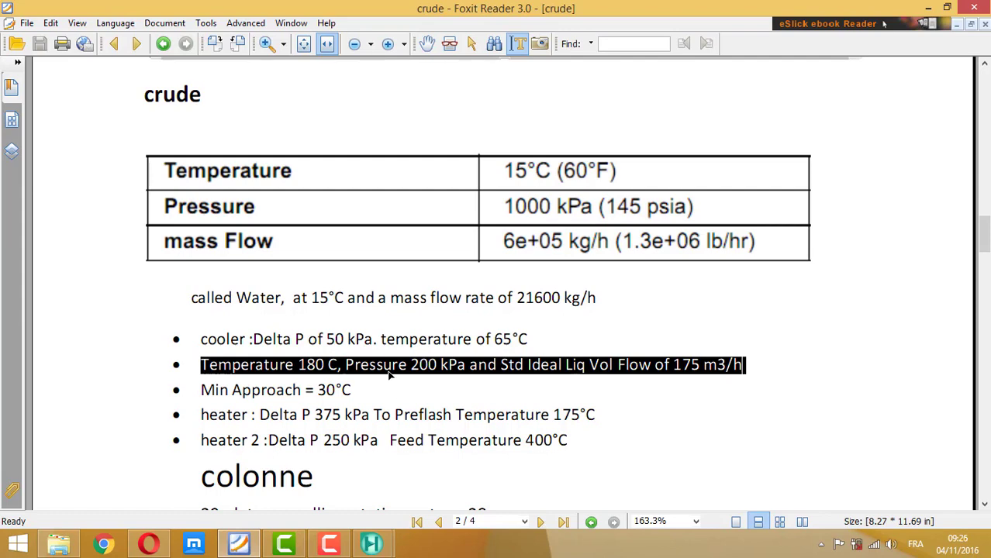
pyautogui.click(236, 547)
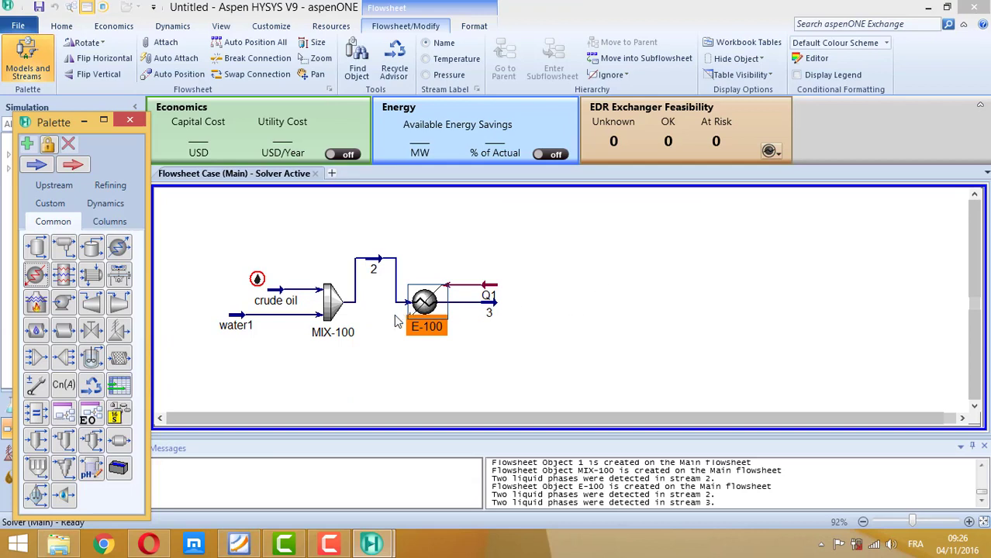
# Step: Add a heat exchanger after the heater and assign stream 3 as its tube side inlet
pyautogui.click(91, 274)
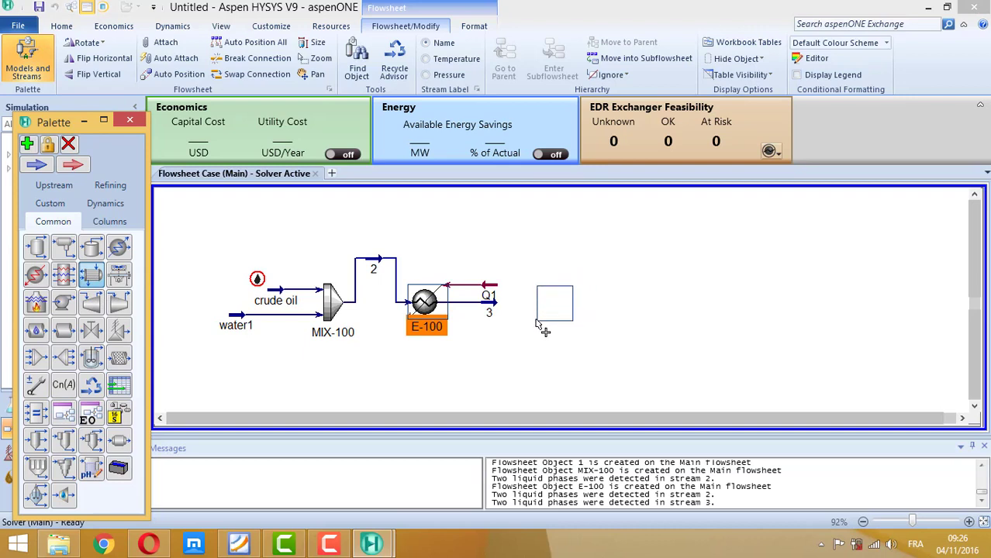
pyautogui.click(536, 324)
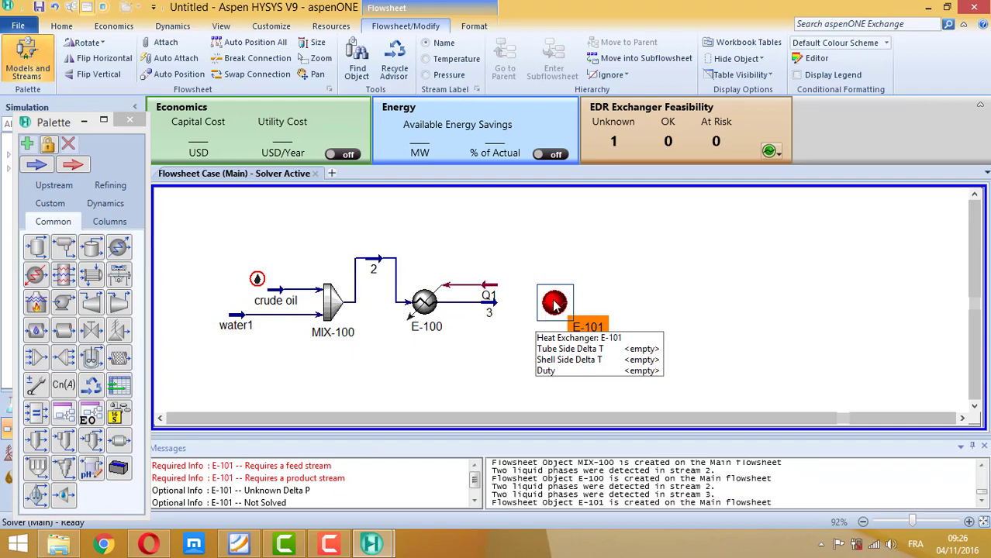
pyautogui.doubleClick(554, 304)
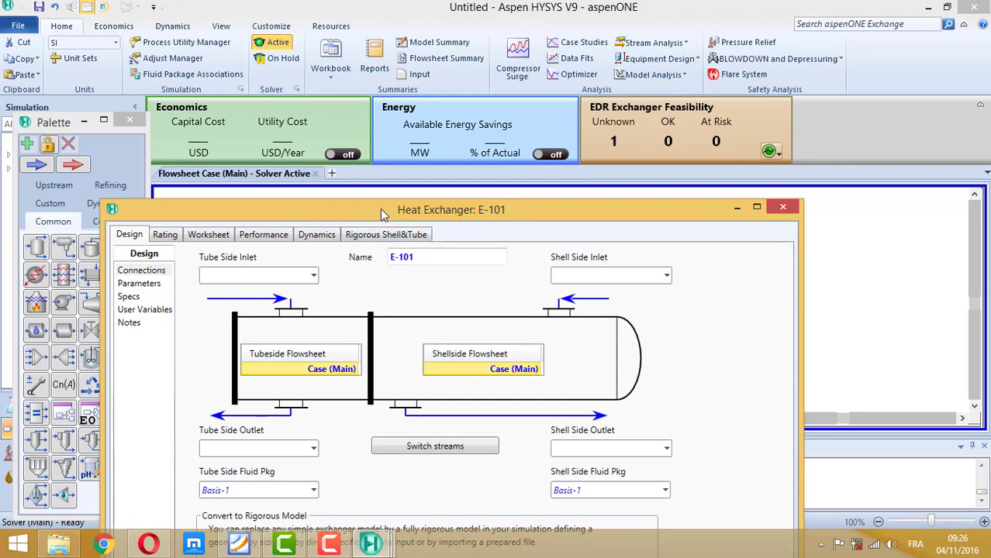
pyautogui.moveTo(383, 211); pyautogui.dragTo(439, 126)
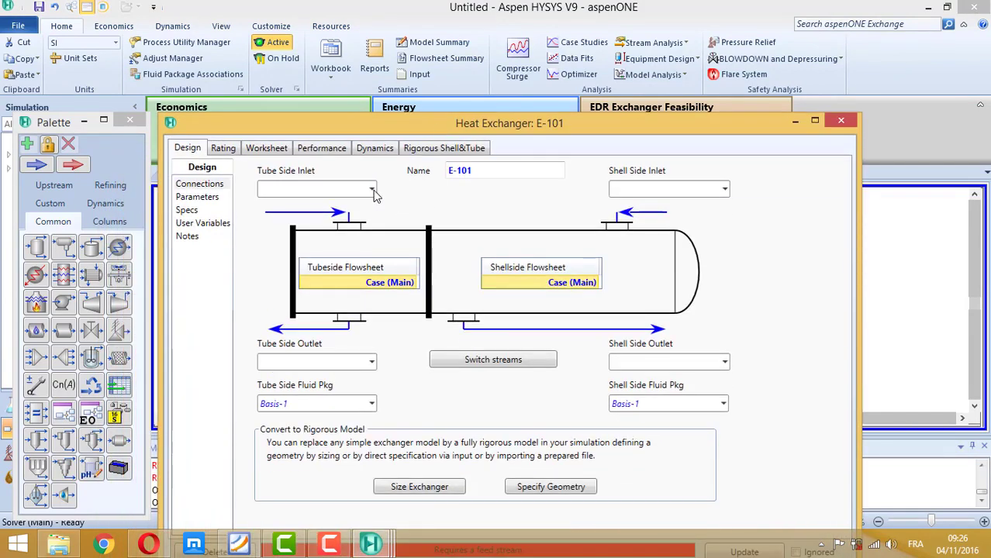
pyautogui.click(371, 189)
pyautogui.click(317, 207)
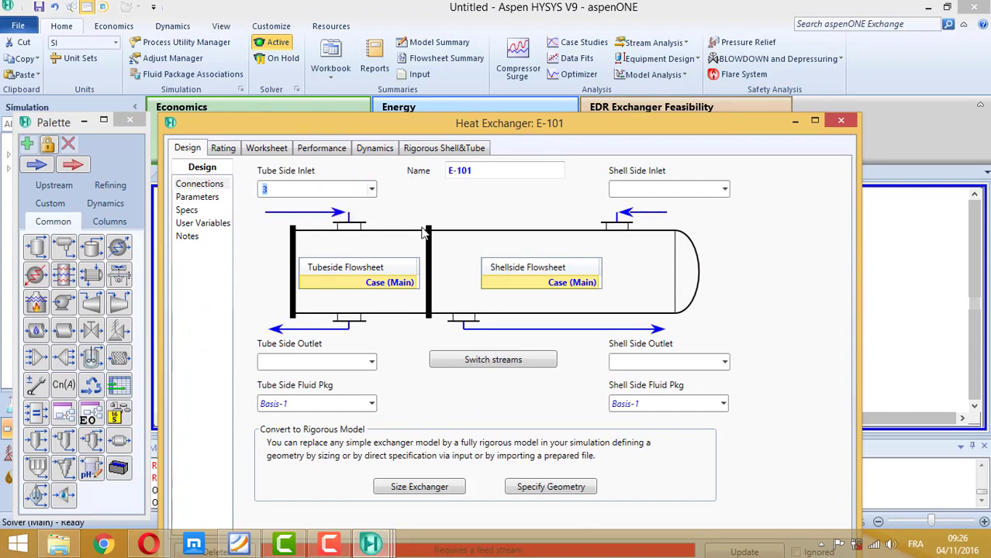
# Step: Set the exchanger's shell side inlet to a new stream named oil pump and leave the shell side outlet blank
pyautogui.click(649, 361)
pyautogui.write('4')
pyautogui.click(644, 189)
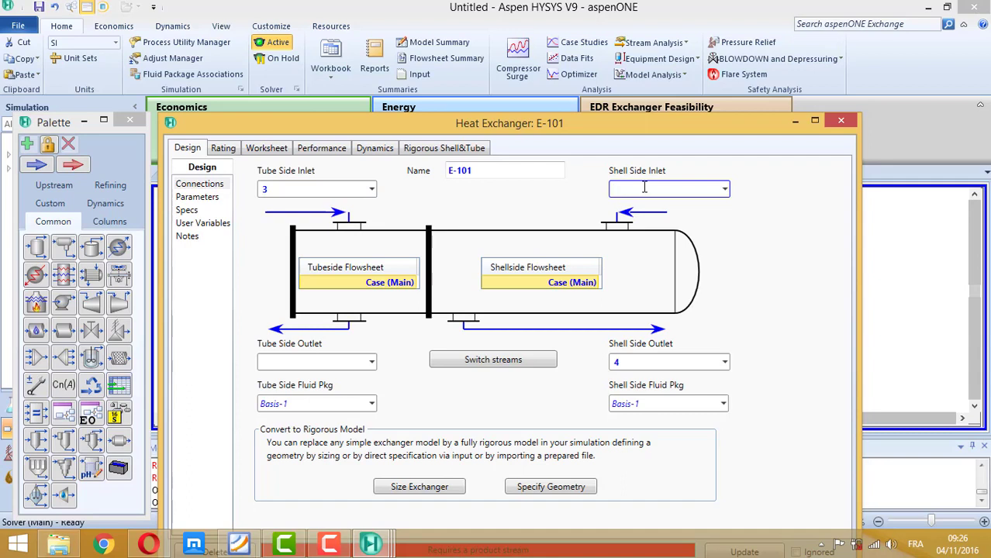
pyautogui.write('oil pump')
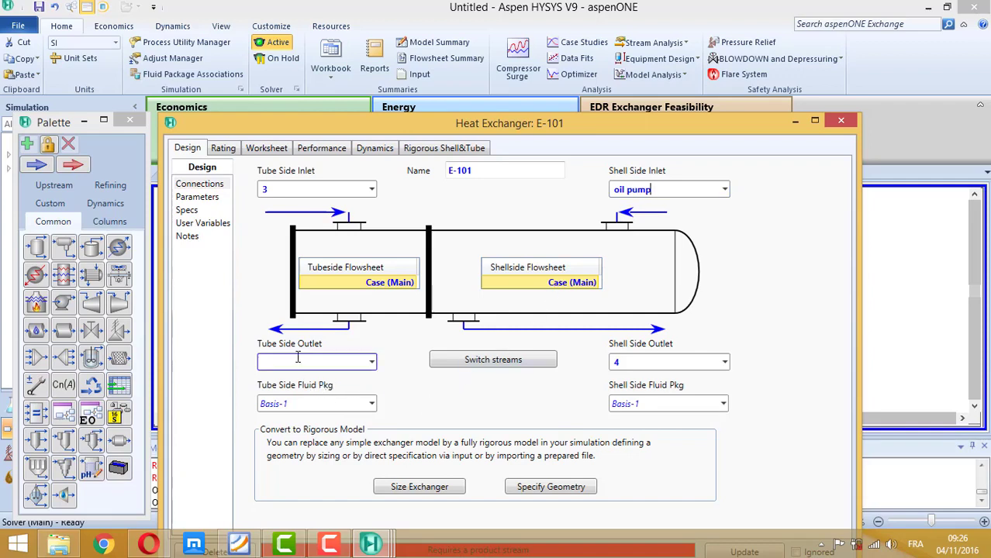
pyautogui.click(297, 357)
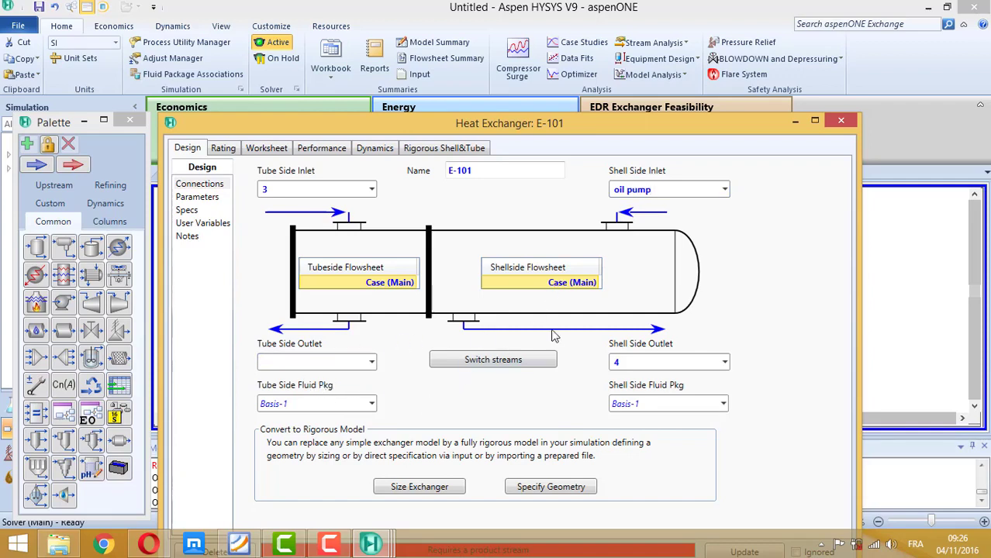
pyautogui.click(637, 362)
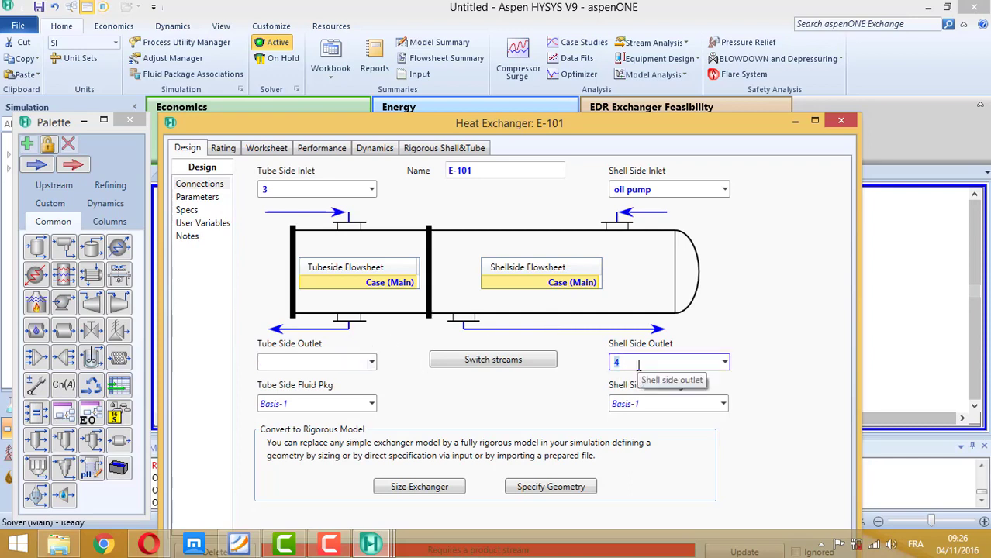
pyautogui.press('Delete')
# Step: Name the exchanger's tube side outlet 4 and its shell side outlet oil pump2, and close the exchanger window
pyautogui.click(290, 357)
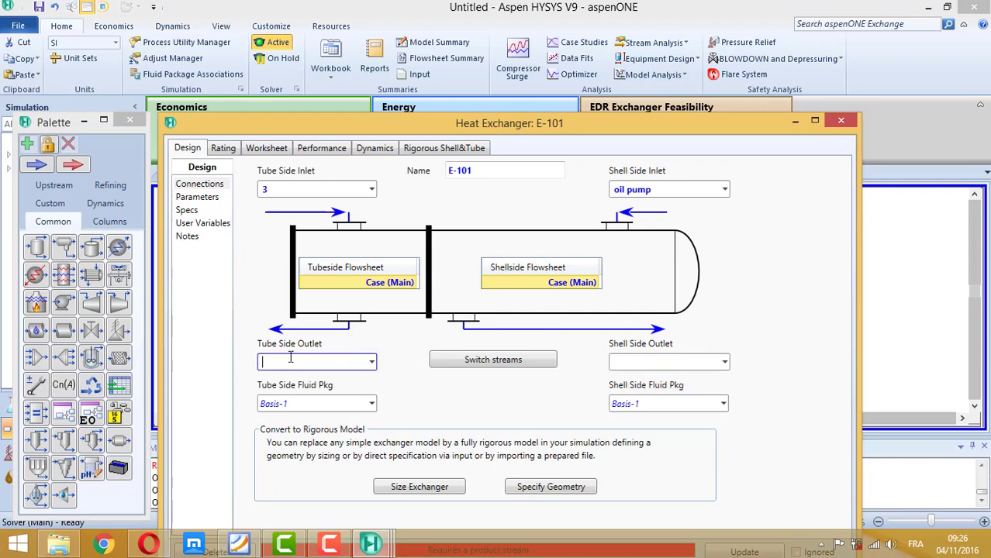
pyautogui.write('4')
pyautogui.press('Return')
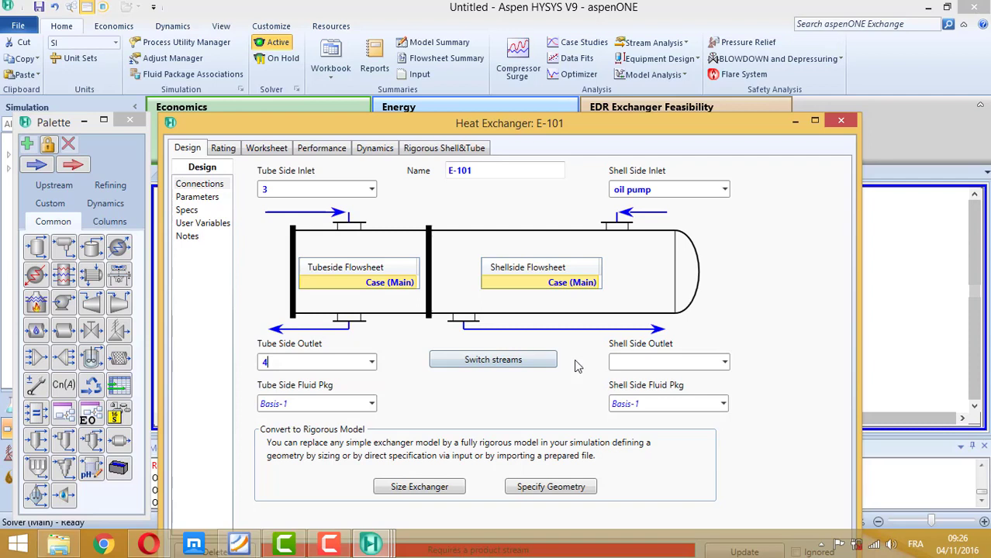
pyautogui.click(637, 361)
pyautogui.write('oil pump2')
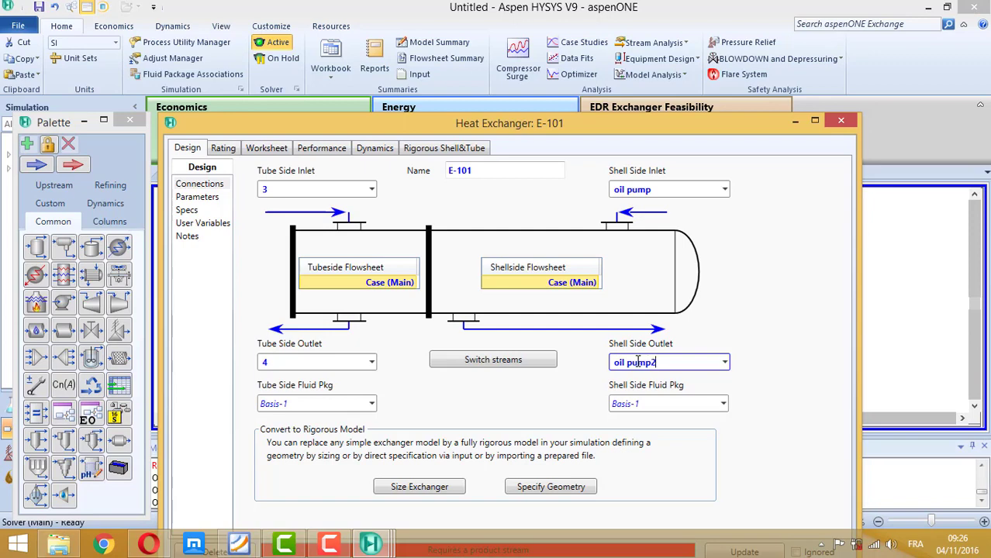
pyautogui.press('Return')
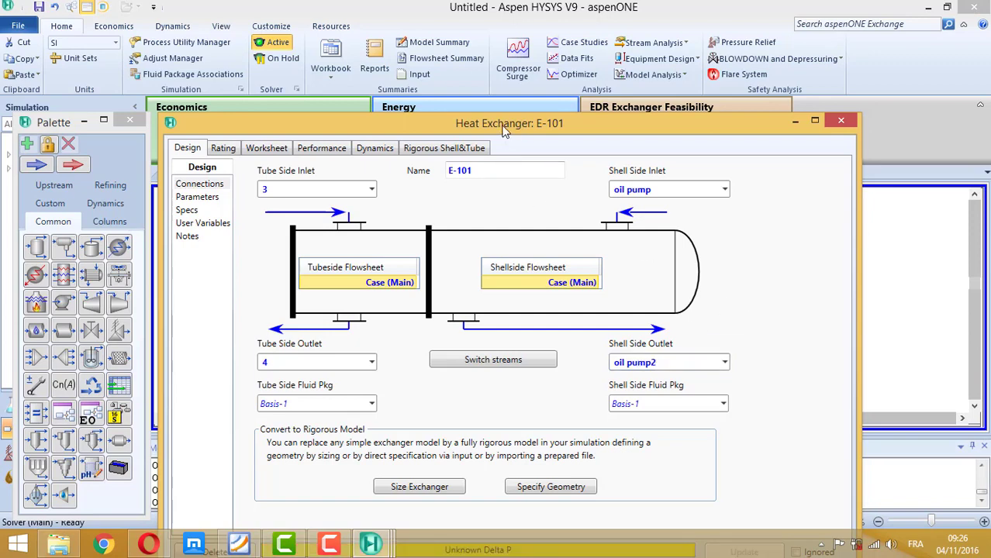
pyautogui.moveTo(503, 129); pyautogui.dragTo(524, 69)
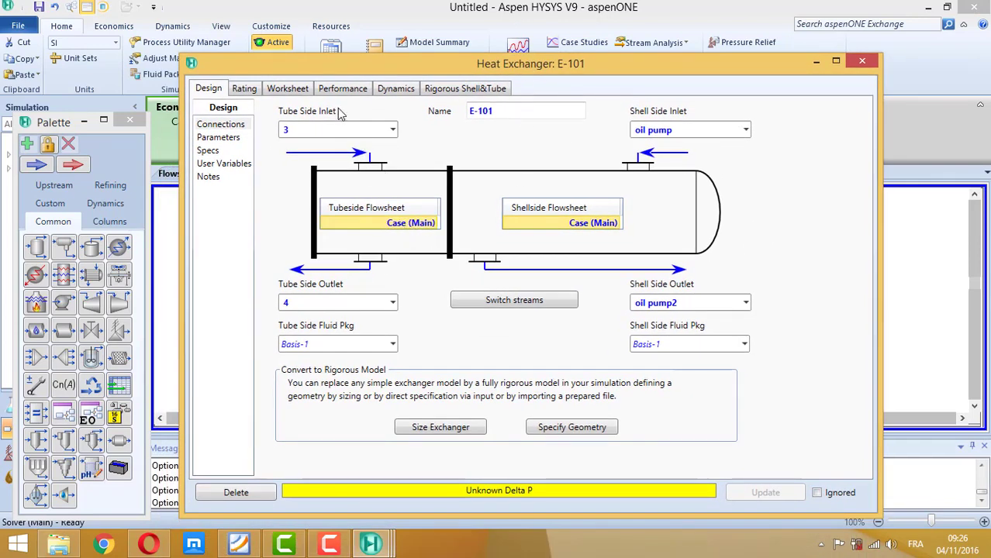
pyautogui.click(861, 61)
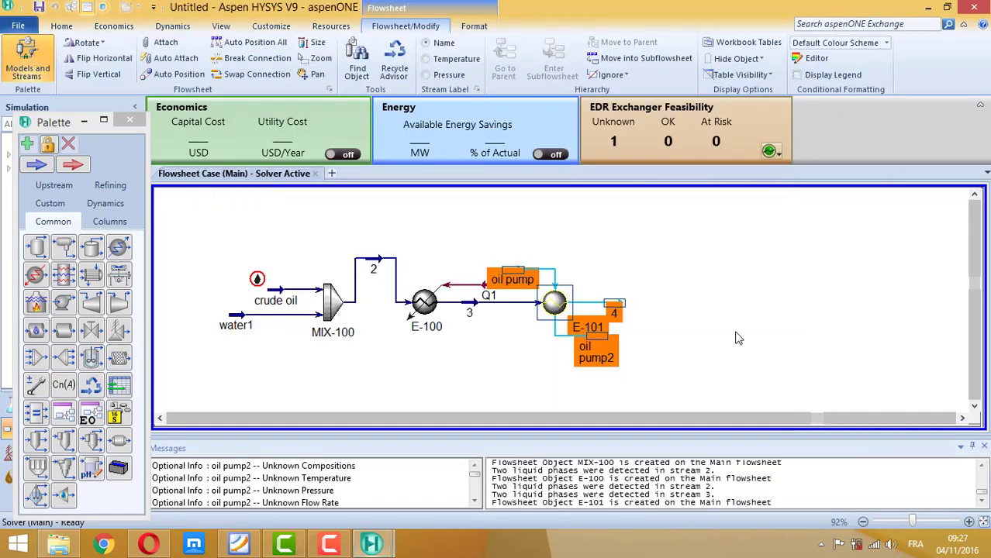
# Step: Move the oil pump stream above the heat exchanger and define it from crude oil, excluding temperature and pressure
pyautogui.moveTo(498, 281); pyautogui.dragTo(519, 224)
pyautogui.doubleClick(530, 219)
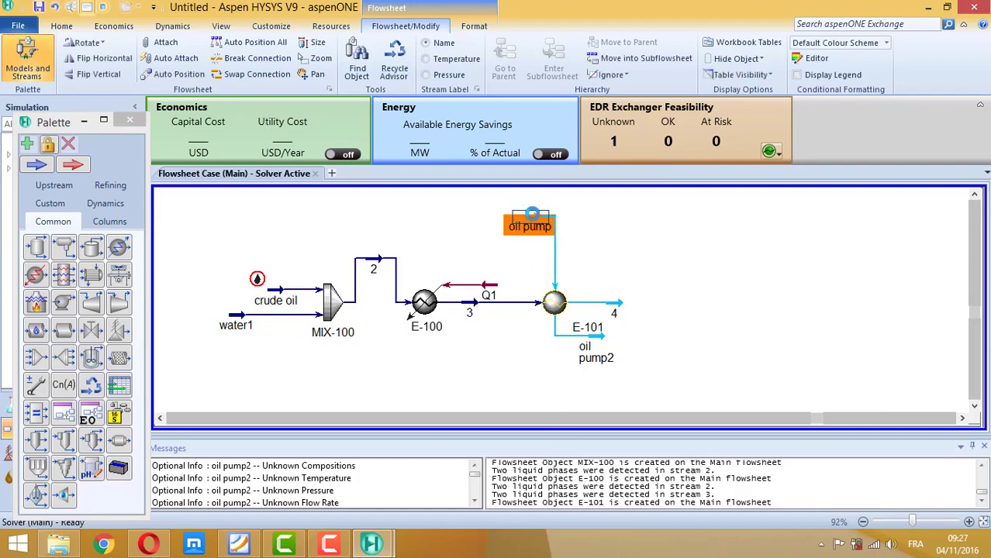
pyautogui.moveTo(342, 120); pyautogui.dragTo(425, 50)
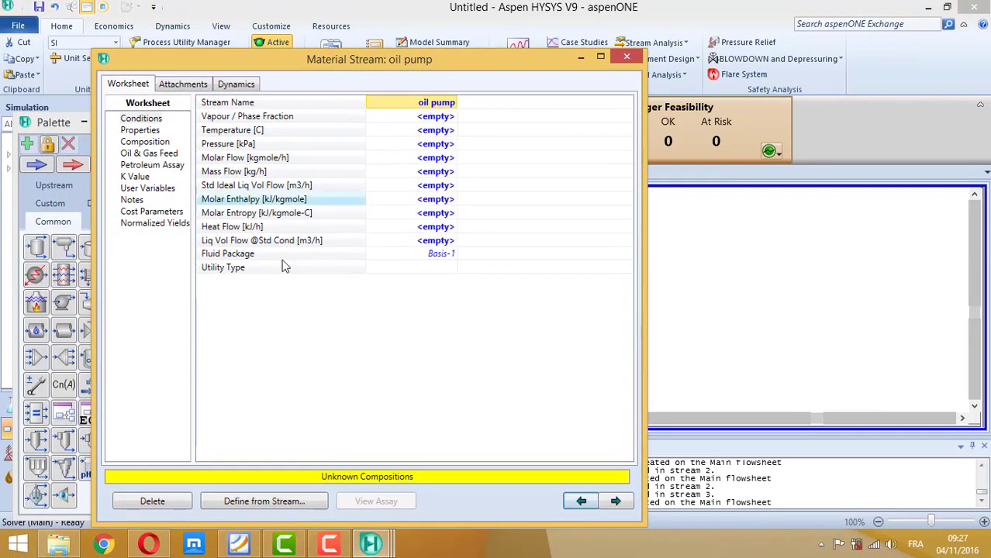
pyautogui.click(258, 501)
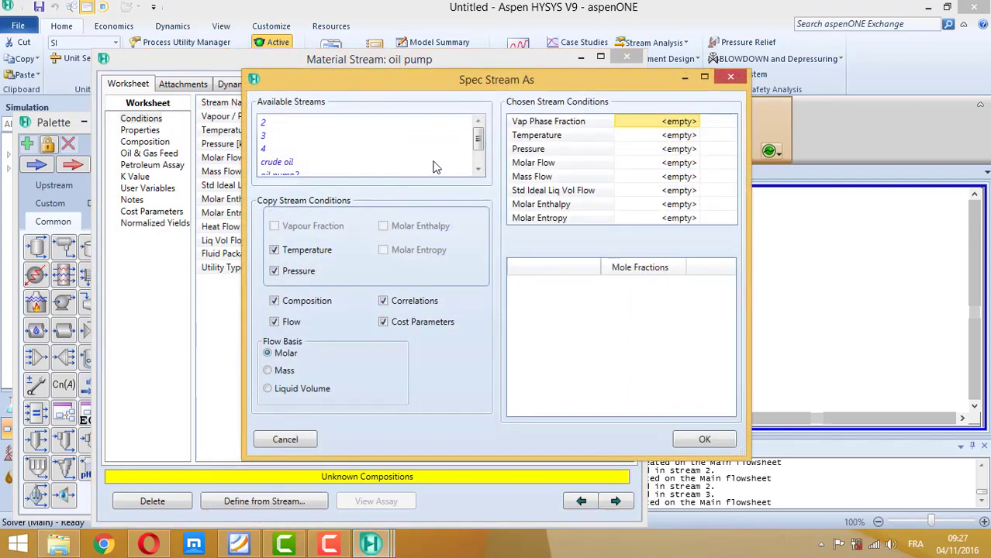
pyautogui.moveTo(478, 138); pyautogui.dragTo(478, 153)
pyautogui.click(273, 154)
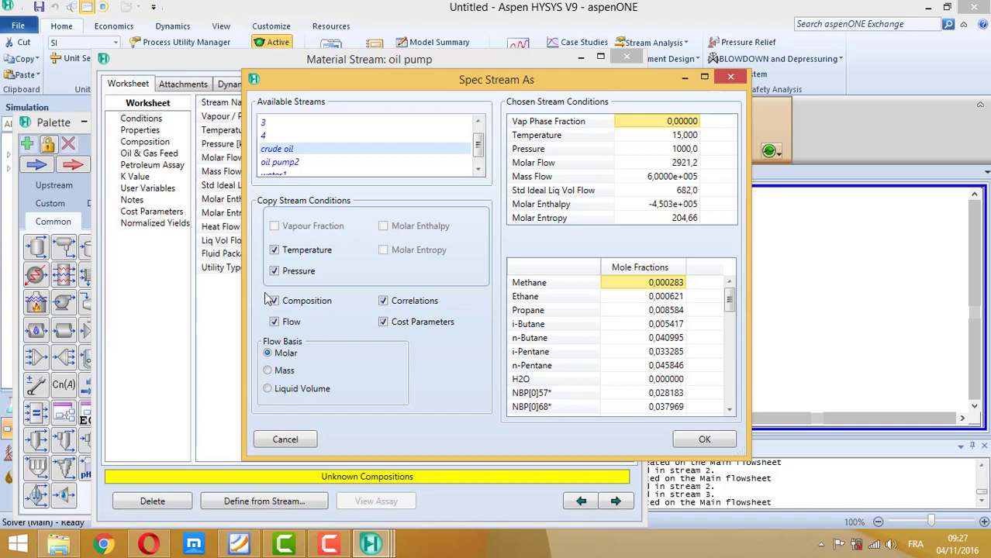
pyautogui.click(276, 249)
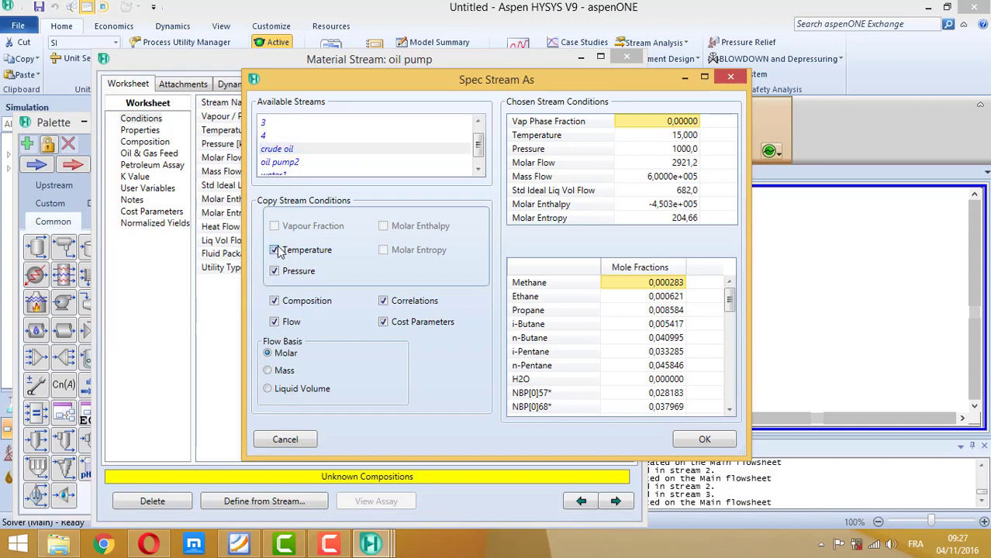
pyautogui.click(274, 271)
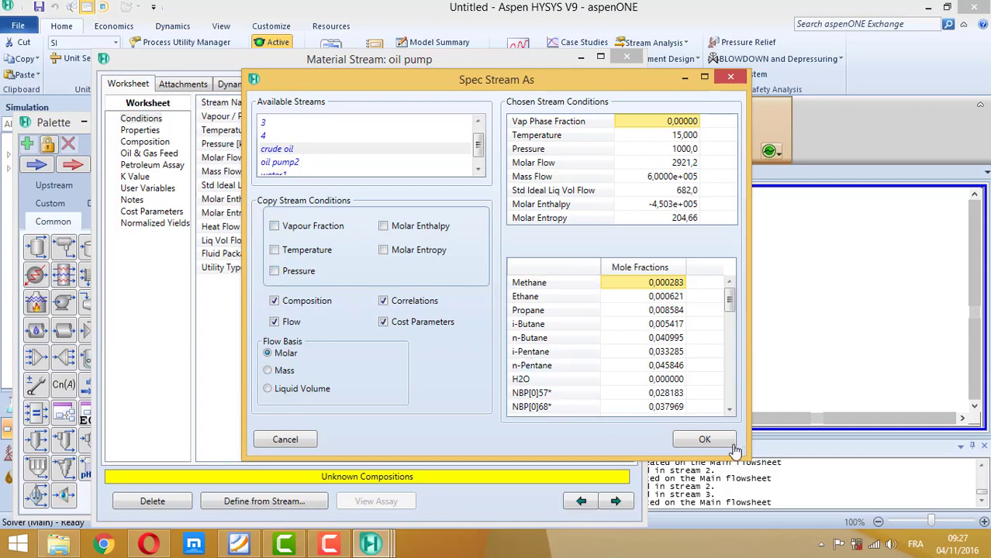
pyautogui.click(704, 440)
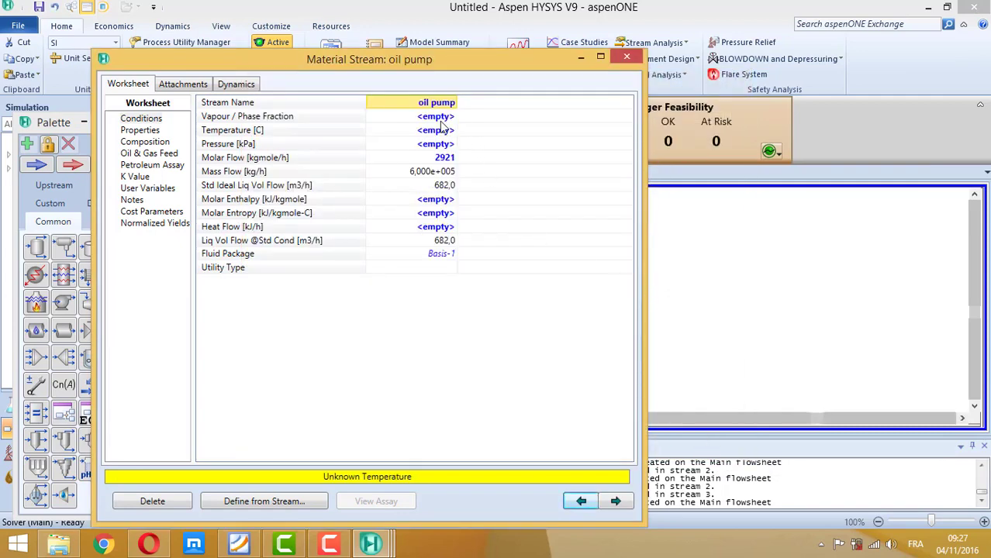
# Step: Check the pumparound conditions in Foxit Reader and set the oil pump stream in Aspen HYSYS to 180 °C and 200 kPa
pyautogui.click(239, 545)
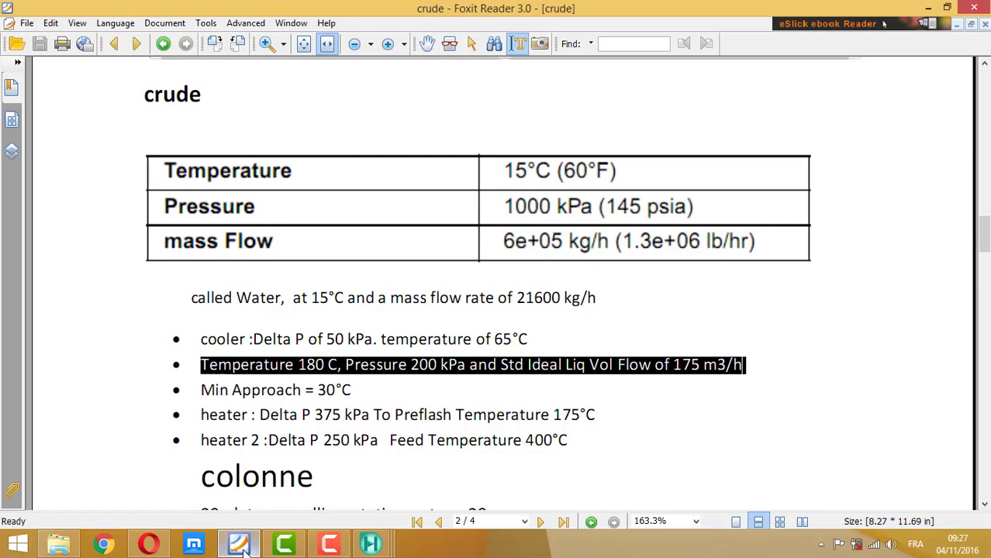
pyautogui.click(239, 545)
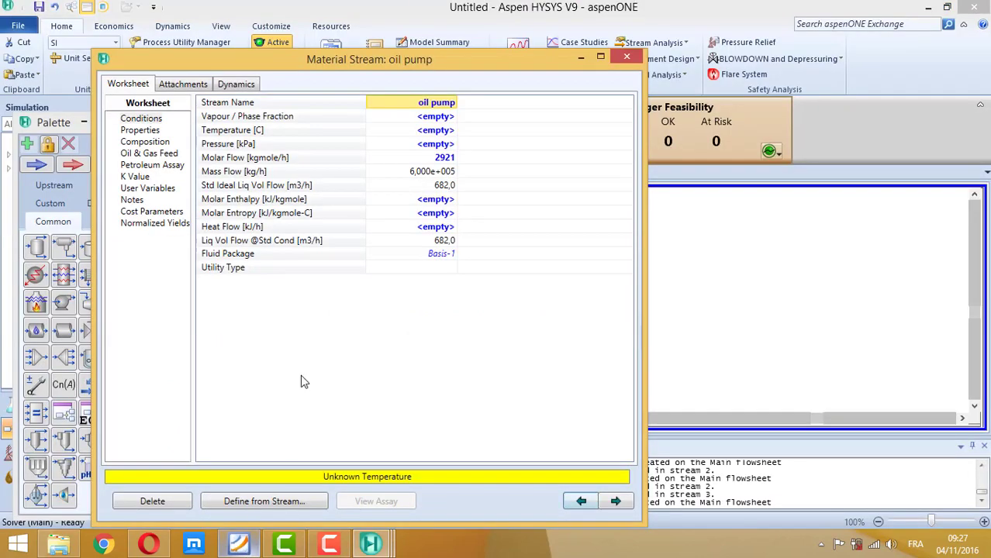
pyautogui.click(436, 132)
pyautogui.write('180')
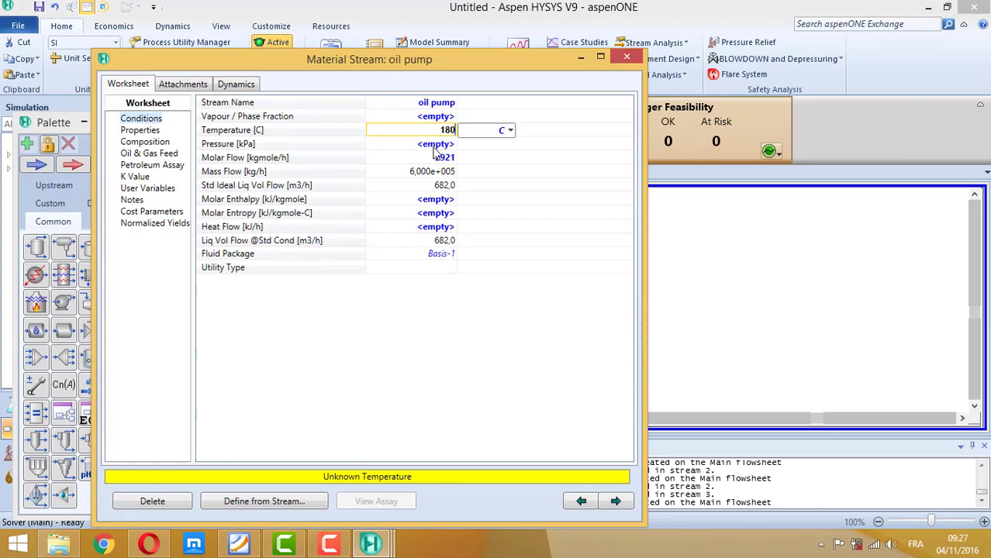
pyautogui.press('Return')
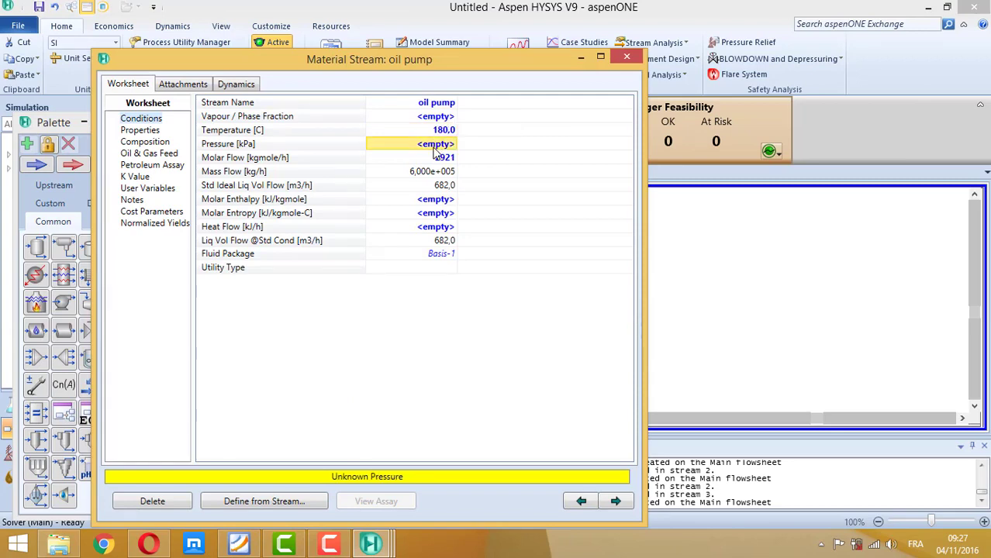
pyautogui.click(236, 545)
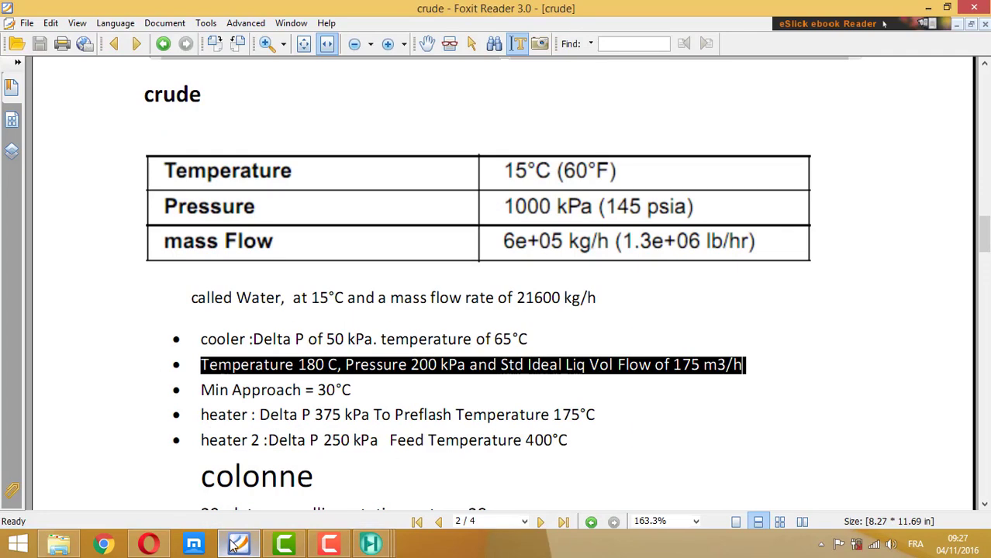
pyautogui.click(235, 545)
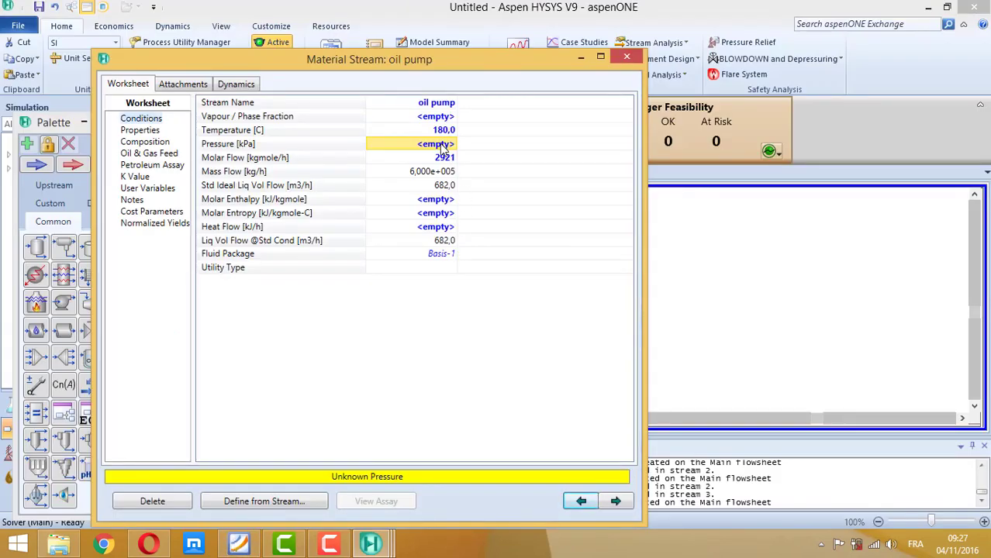
pyautogui.write('200')
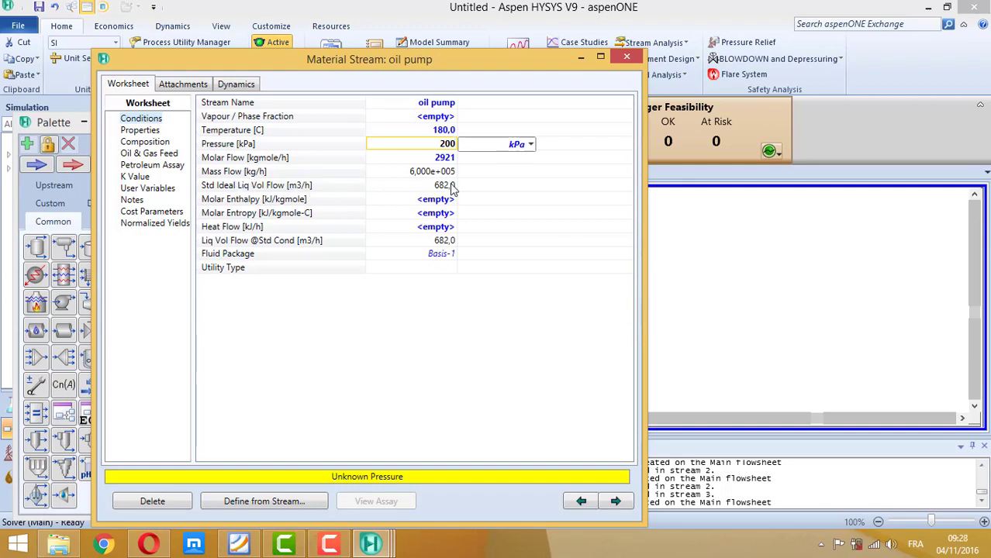
pyautogui.press('Return')
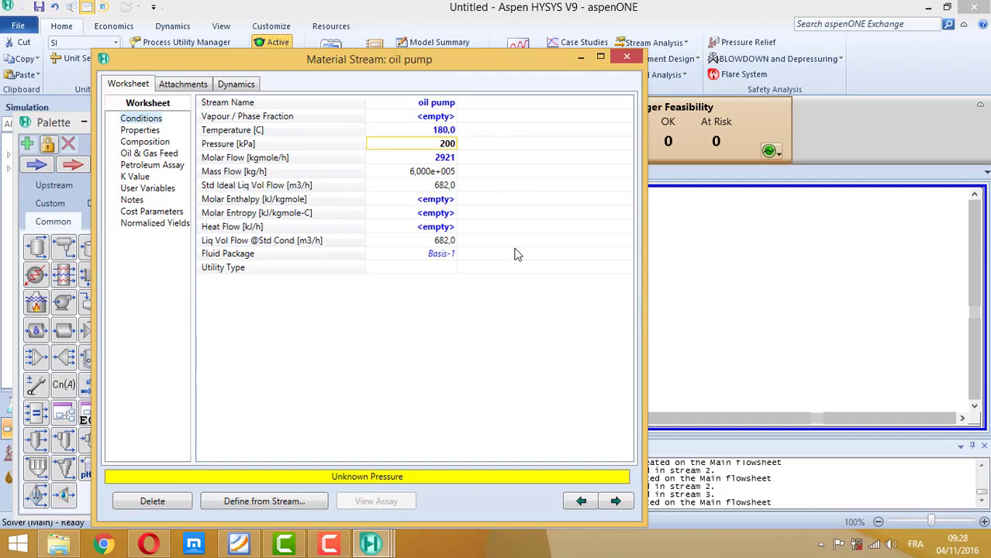
pyautogui.click(629, 62)
pyautogui.click(627, 59)
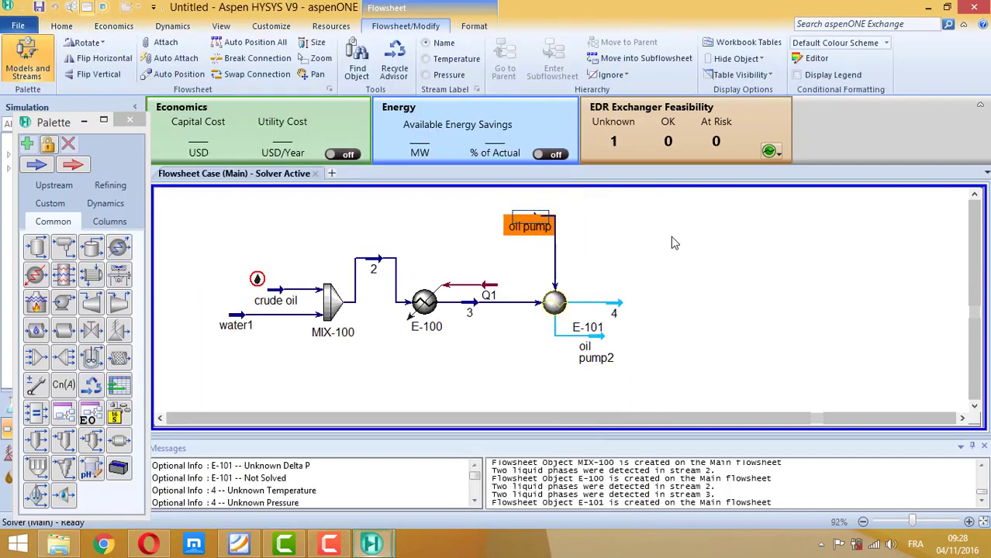
# Step: Reopen the oil pump stream and define it from crude oil again with the flow option excluded
pyautogui.click(669, 237)
pyautogui.click(539, 223)
pyautogui.doubleClick(538, 223)
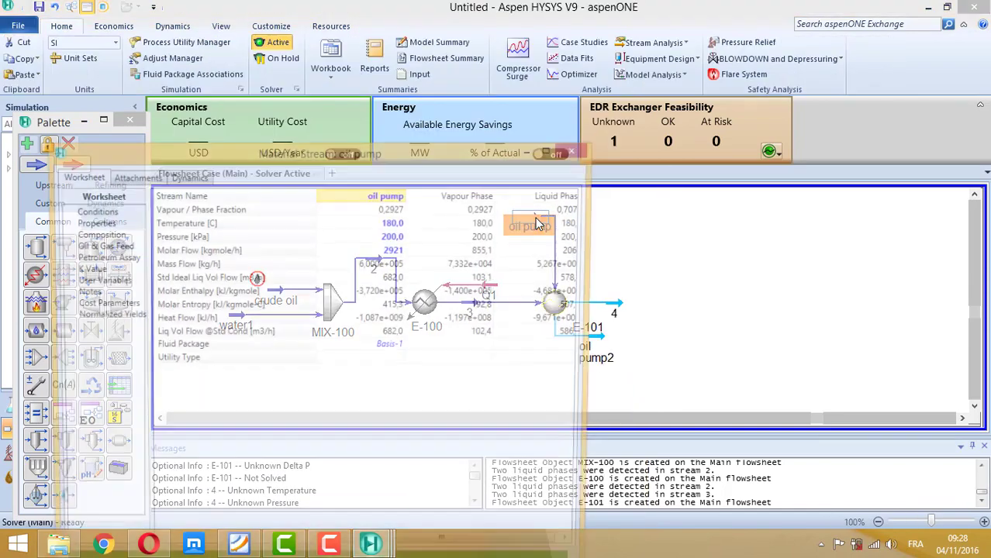
pyautogui.moveTo(391, 157); pyautogui.dragTo(434, 48)
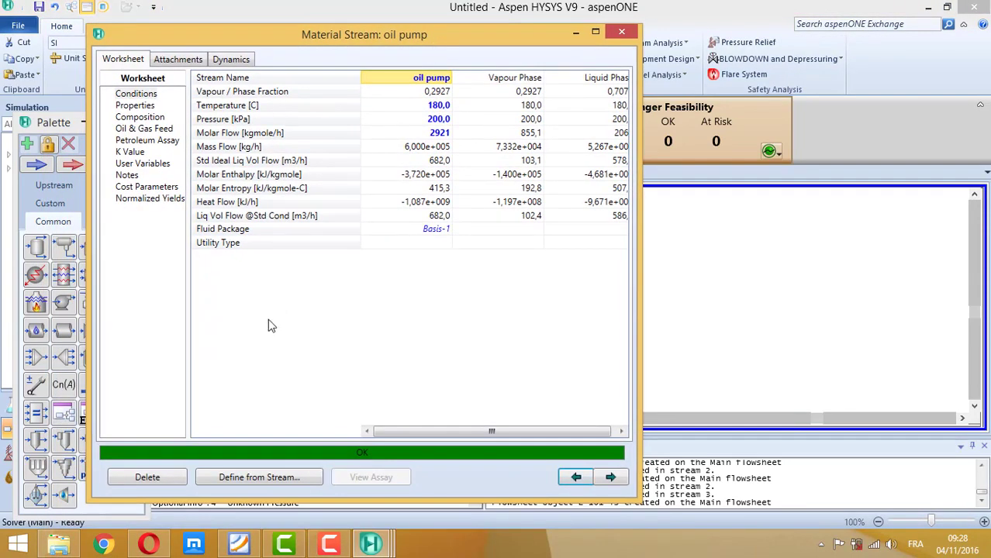
pyautogui.click(260, 477)
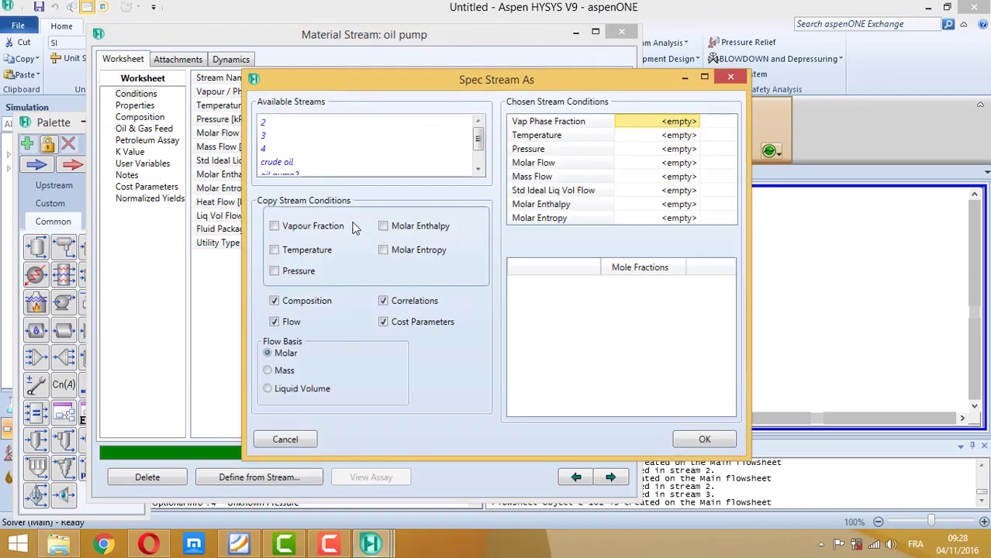
pyautogui.click(274, 321)
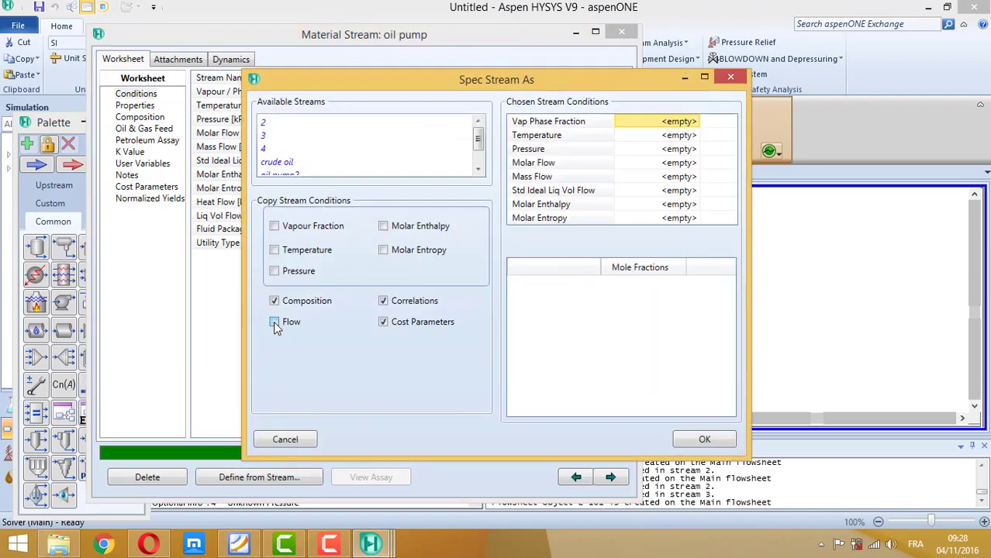
pyautogui.click(280, 164)
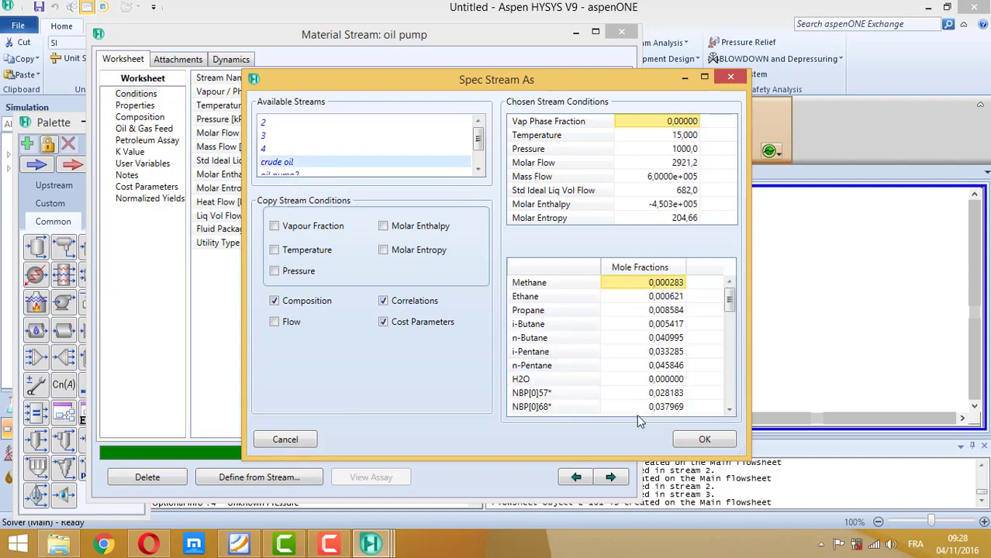
pyautogui.click(704, 439)
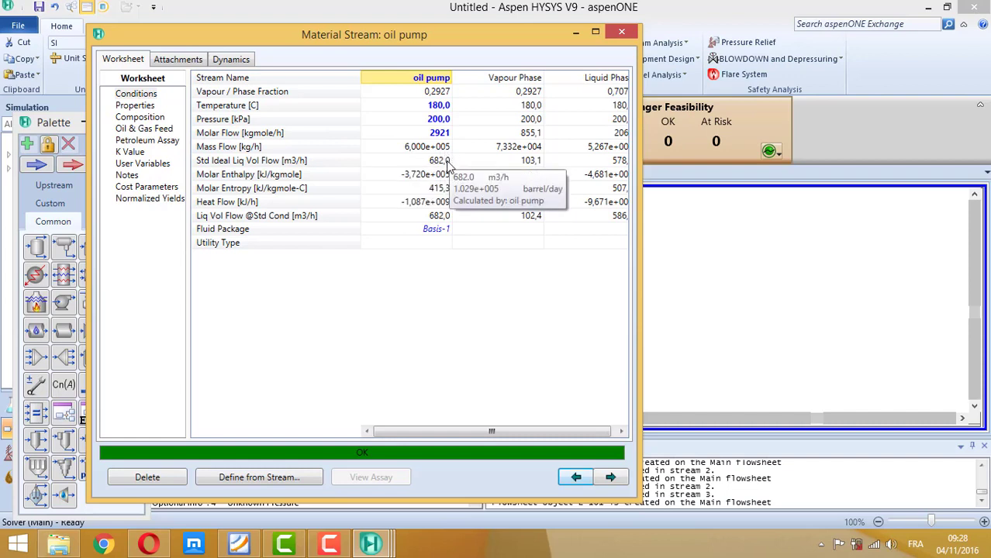
# Step: Clear the oil pump stream's molar flow, set its standard ideal liquid volume flow to 175 m3/h per the Foxit Reader document, and close the stream
pyautogui.click(442, 134)
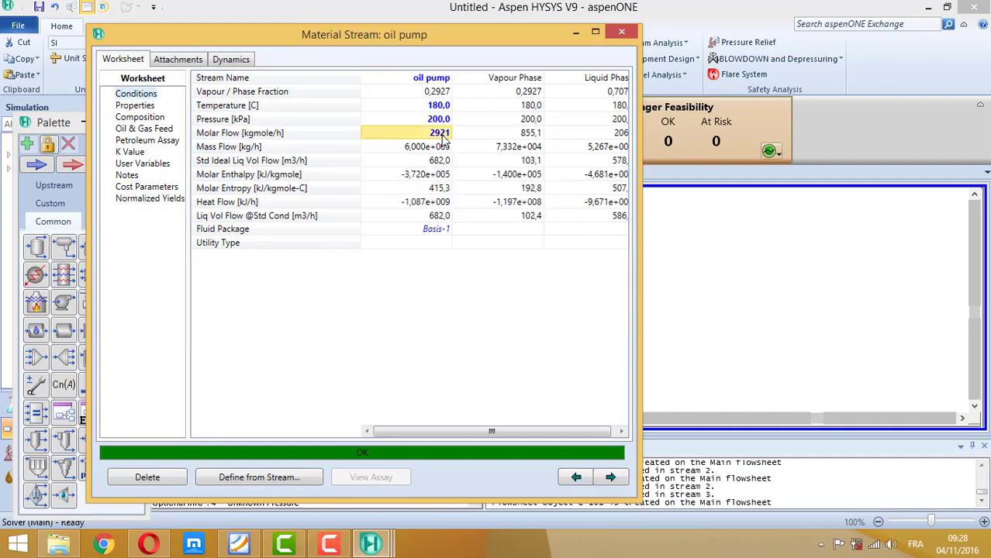
pyautogui.press('BackSpace')
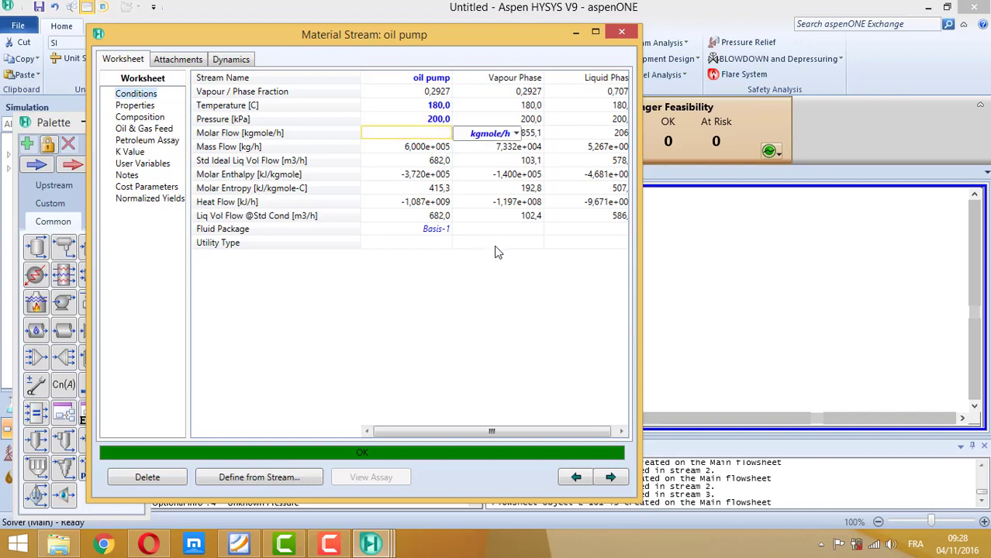
pyautogui.press('Return')
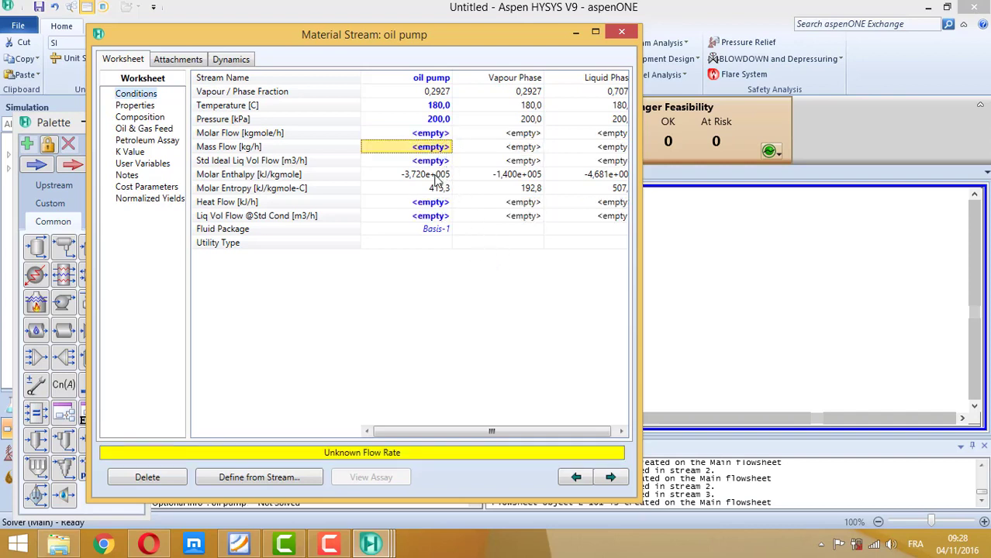
pyautogui.click(256, 547)
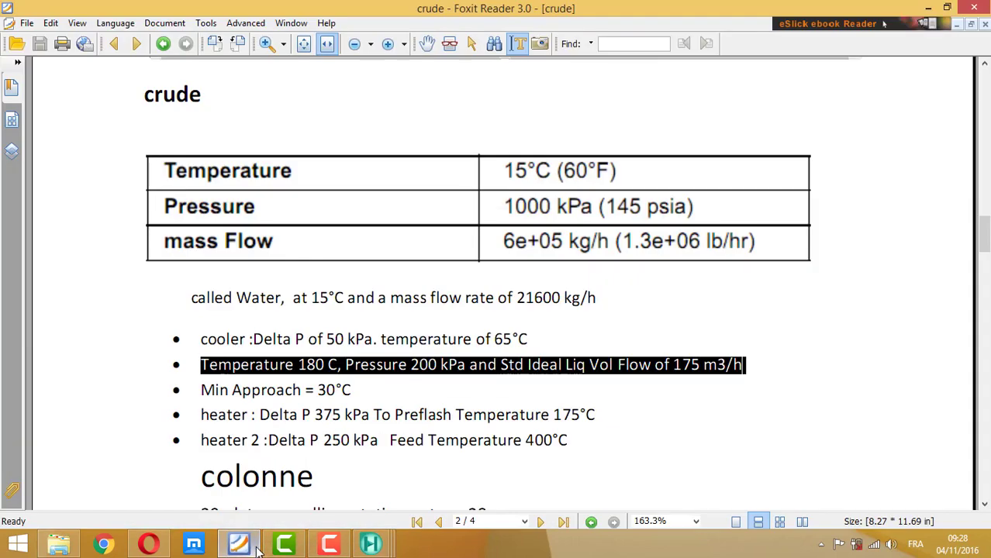
pyautogui.click(258, 548)
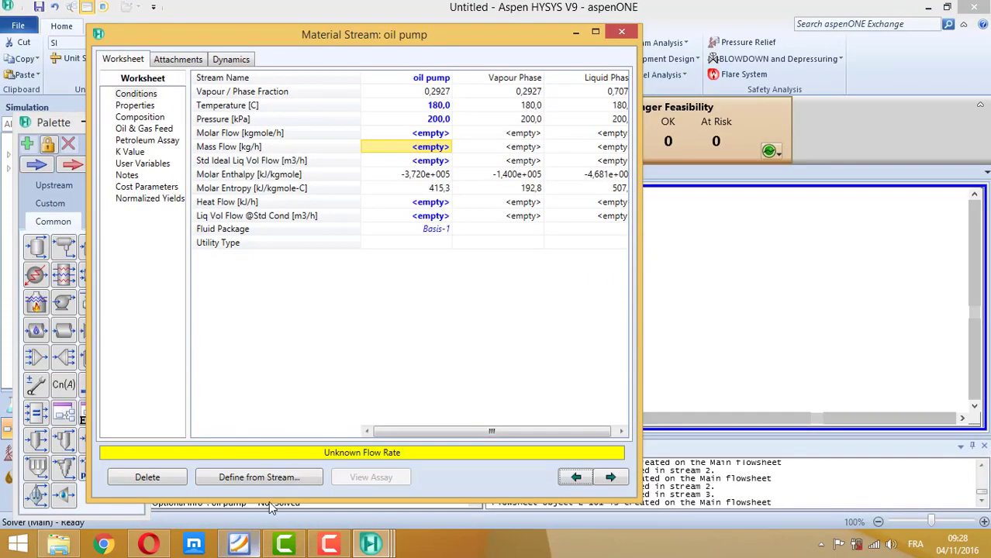
pyautogui.click(428, 162)
pyautogui.write('175')
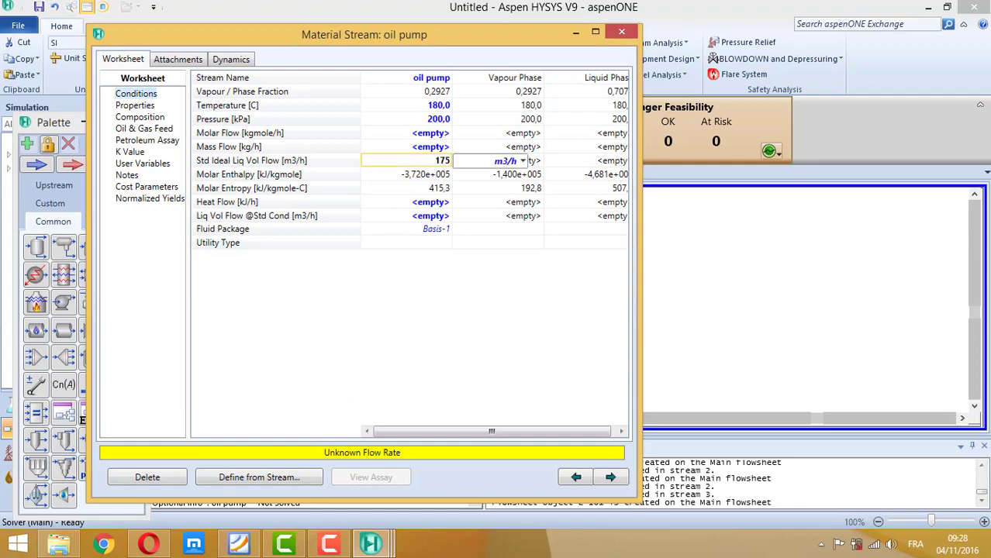
pyautogui.press('Return')
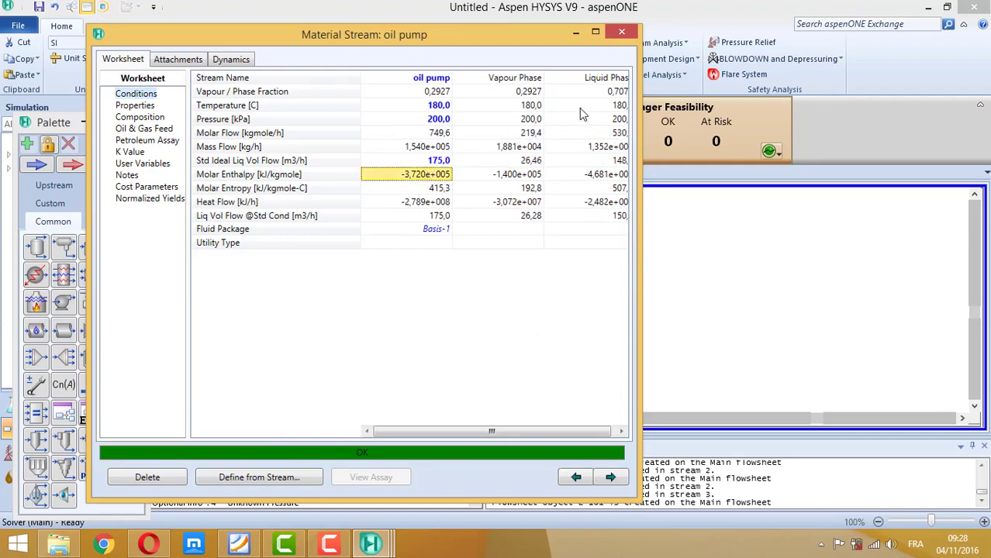
pyautogui.click(621, 34)
pyautogui.click(691, 246)
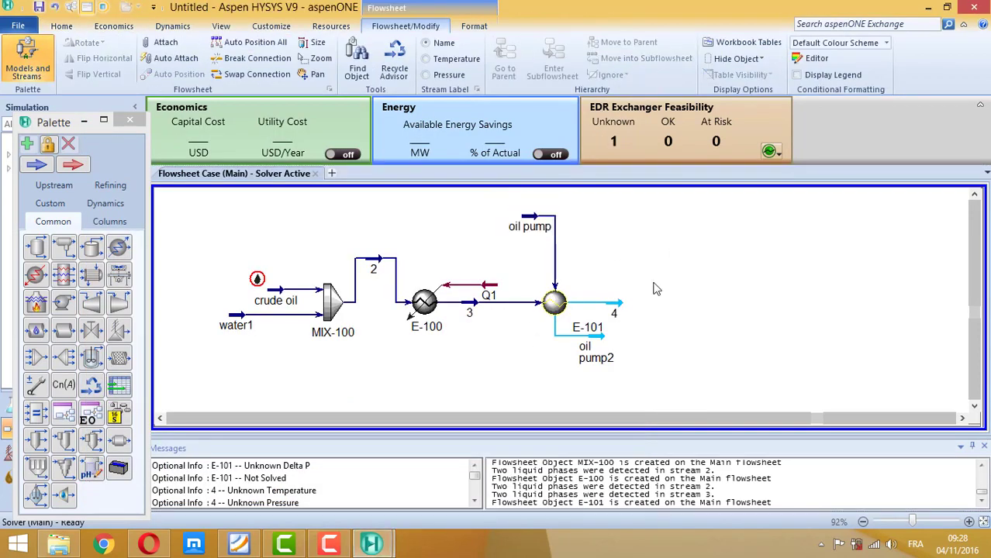
# Step: Check the minimum approach in the Foxit Reader document and set E-101's shell-side and tube-side pressure drops to 0 kPa in Aspen HYSYS
pyautogui.doubleClick(555, 304)
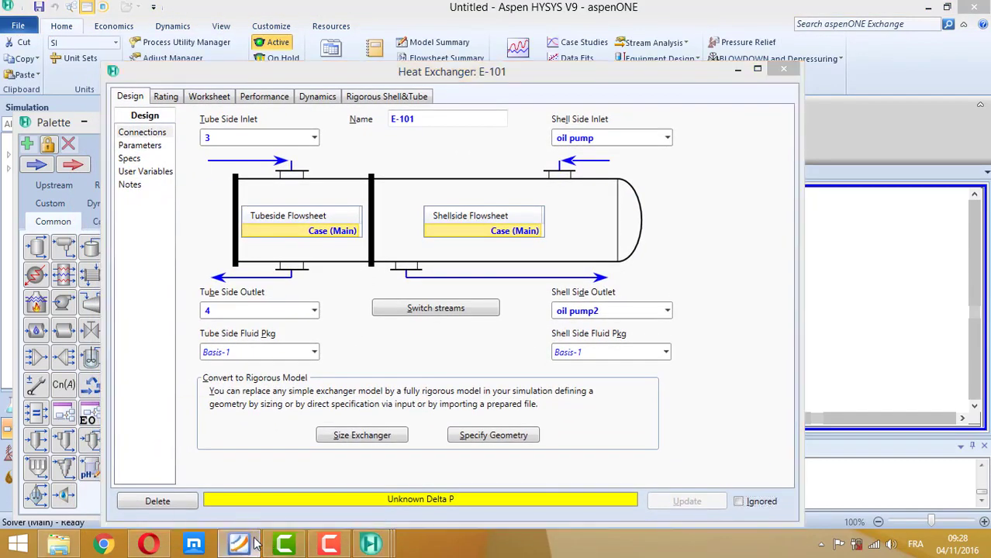
pyautogui.click(242, 545)
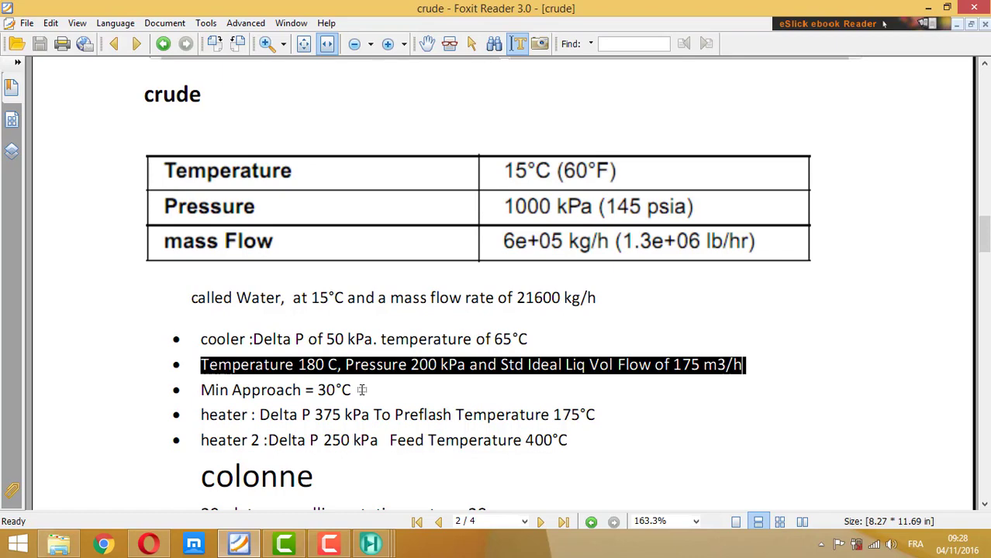
pyautogui.moveTo(361, 390); pyautogui.dragTo(203, 380)
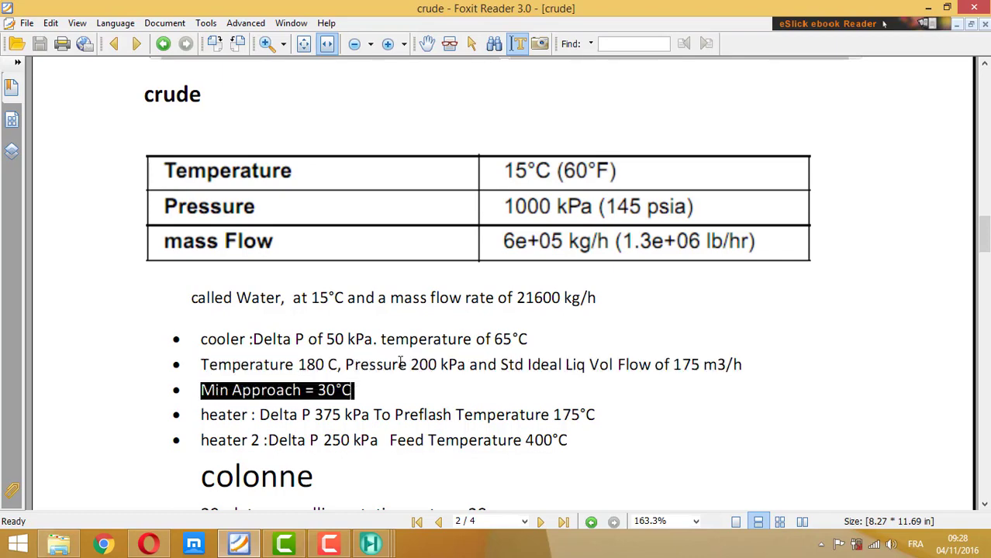
pyautogui.click(370, 543)
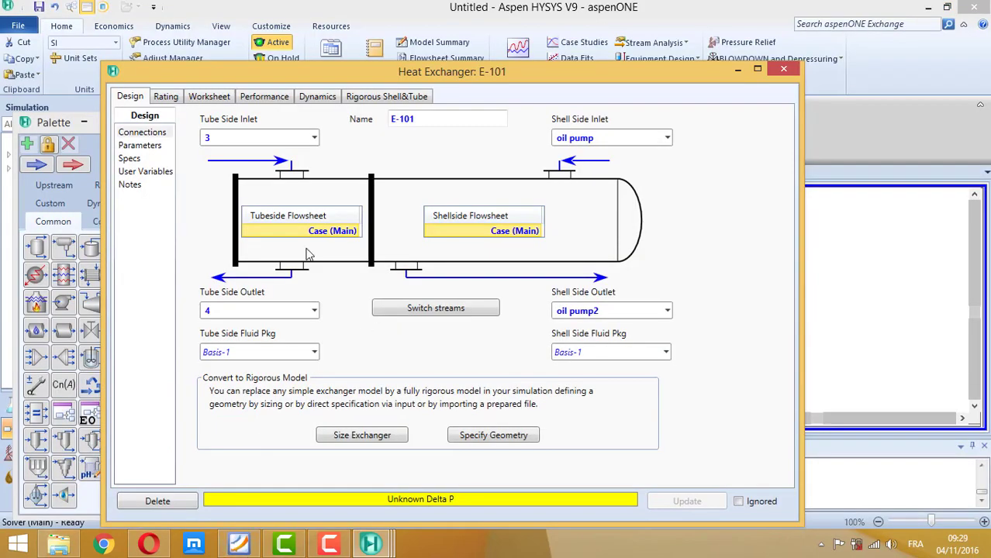
pyautogui.click(141, 146)
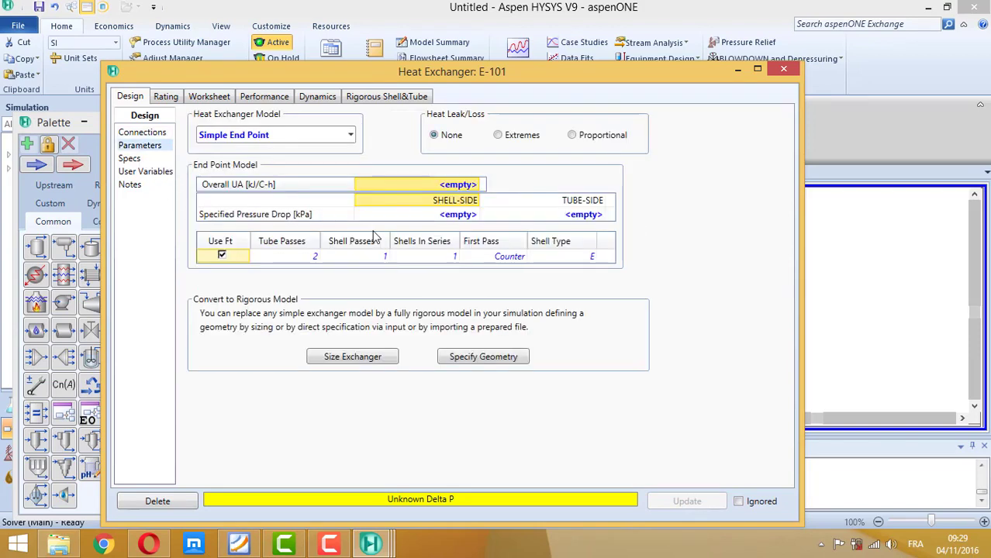
pyautogui.click(238, 545)
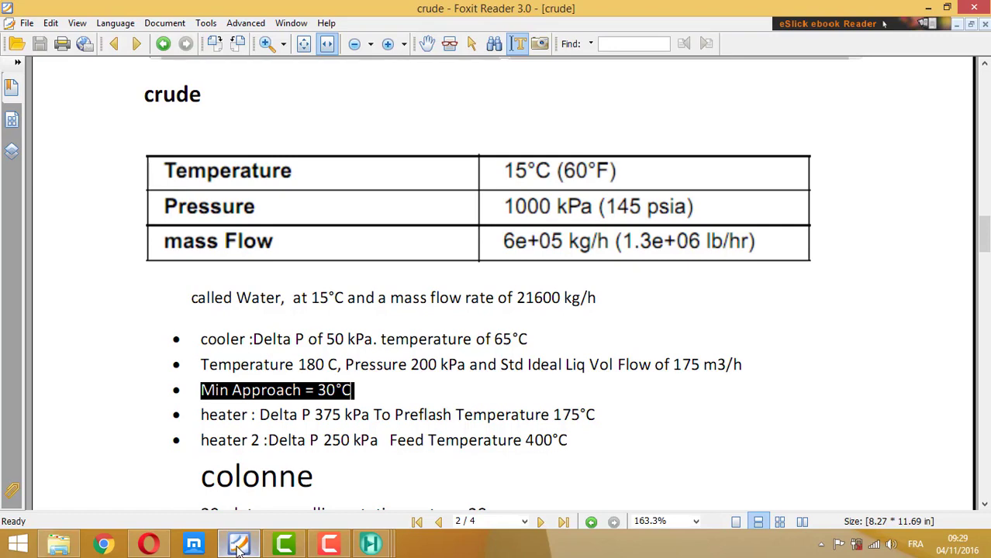
pyautogui.click(237, 544)
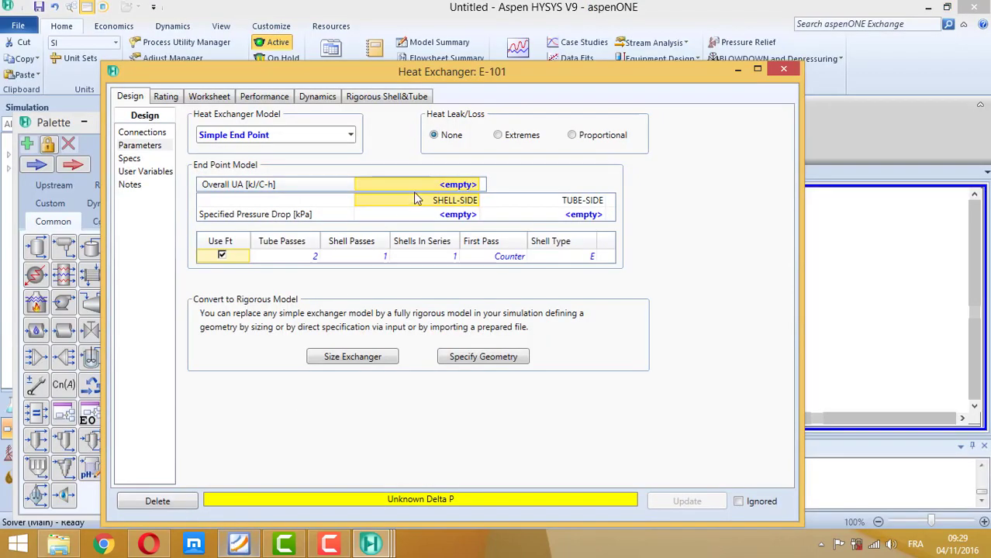
pyautogui.click(448, 217)
pyautogui.write('0')
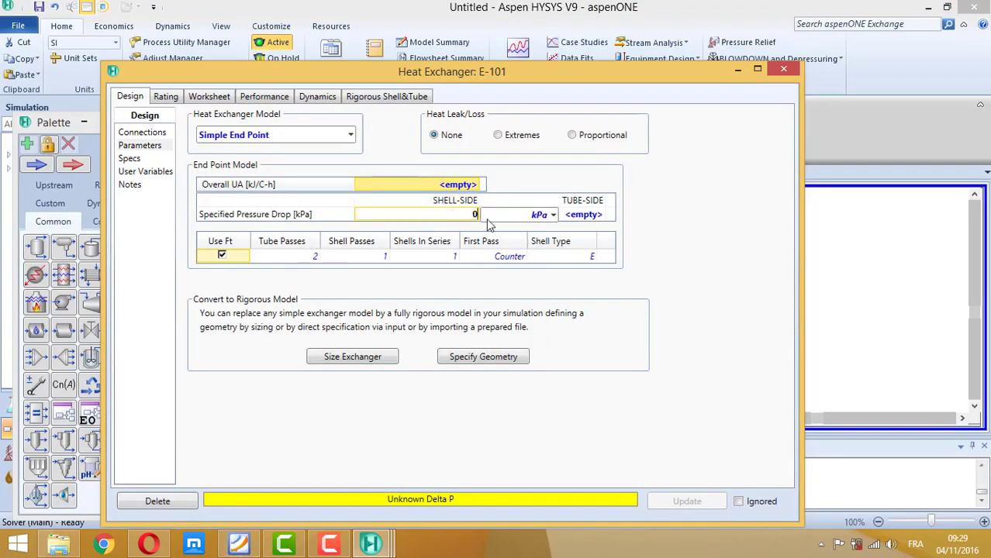
pyautogui.click(589, 214)
pyautogui.write('0')
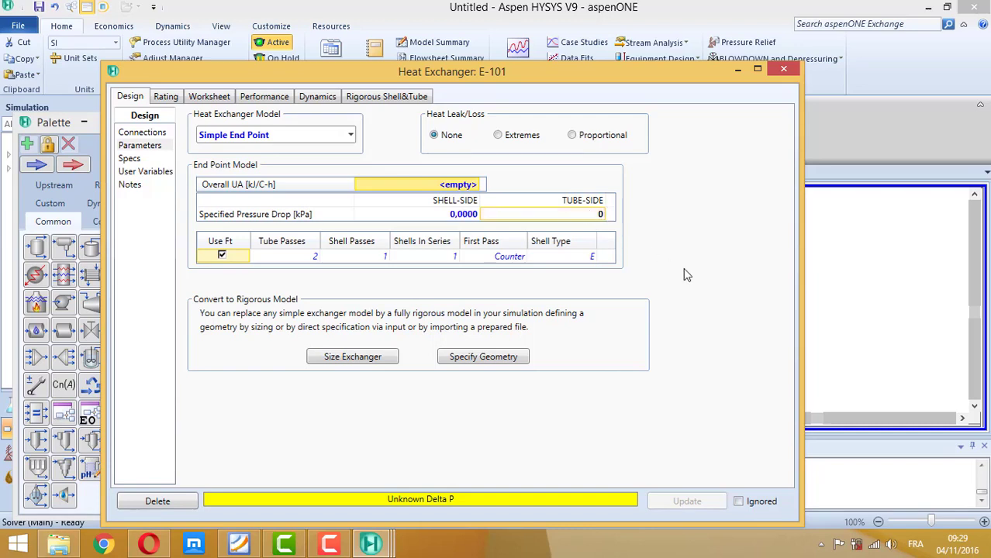
pyautogui.press('Return')
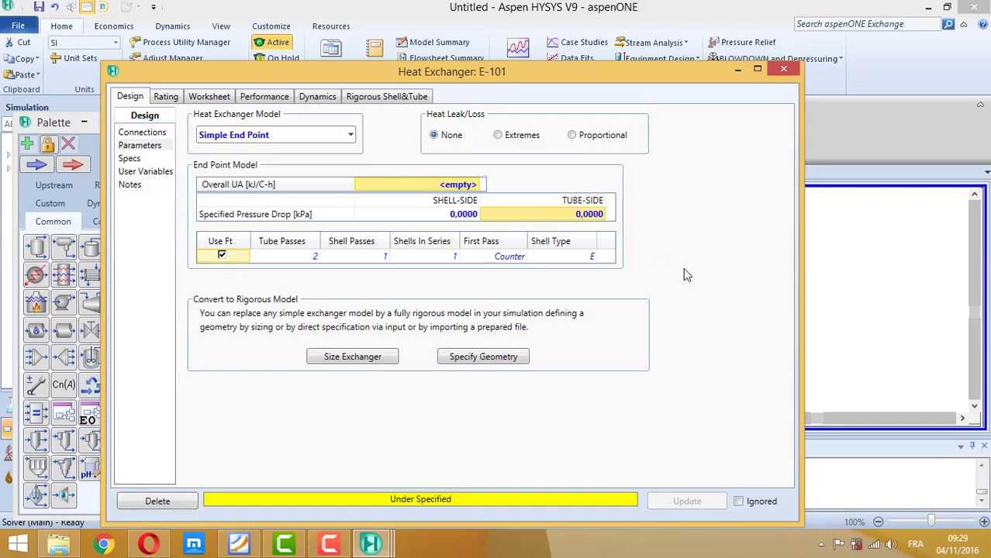
# Step: Add a specification to heat exchanger E-101 of type Min Approach for the Overall pass
pyautogui.click(130, 159)
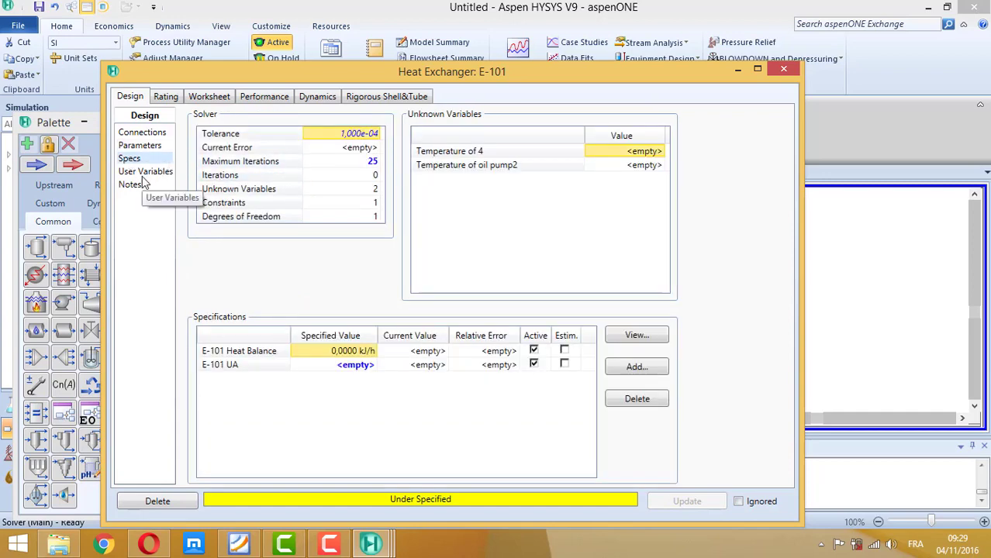
pyautogui.click(637, 373)
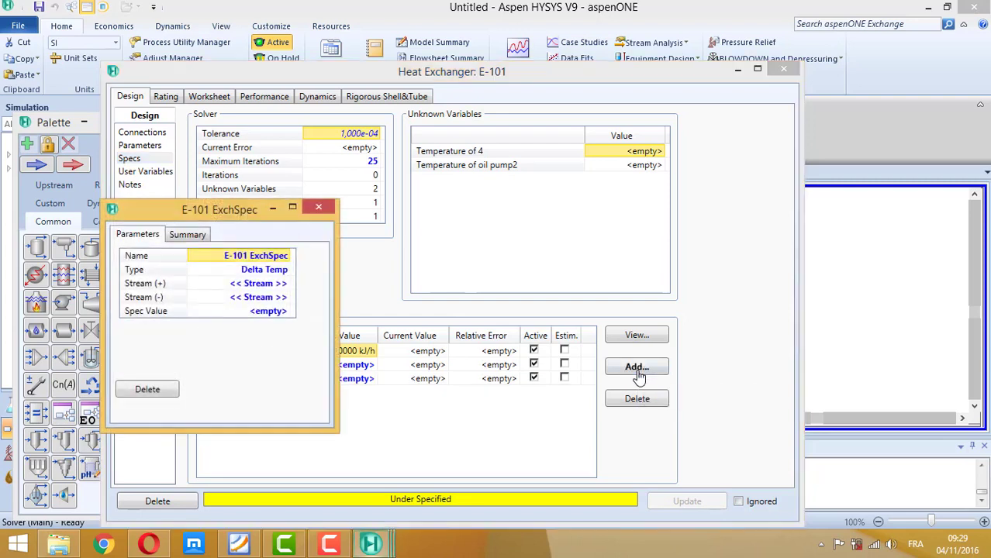
pyautogui.click(289, 269)
pyautogui.click(286, 269)
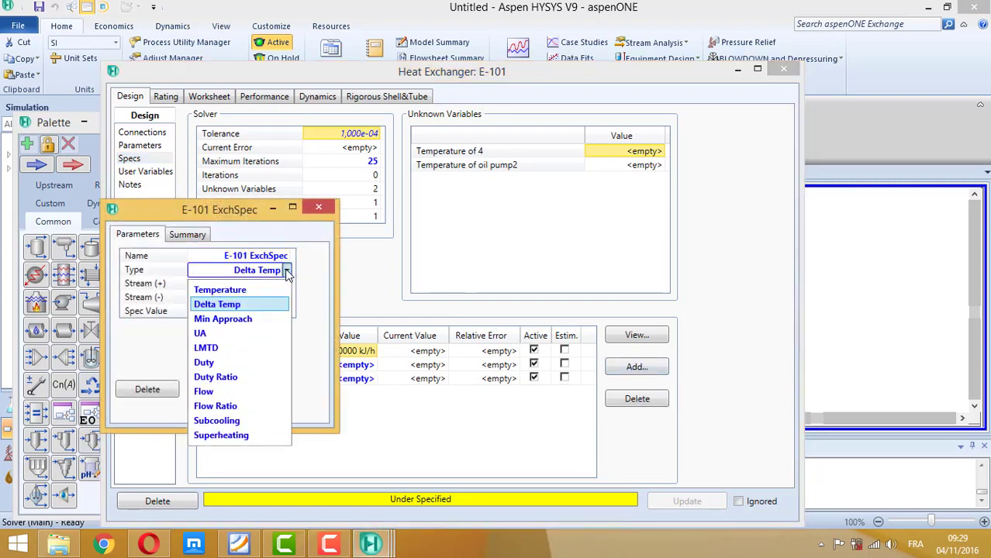
pyautogui.click(253, 318)
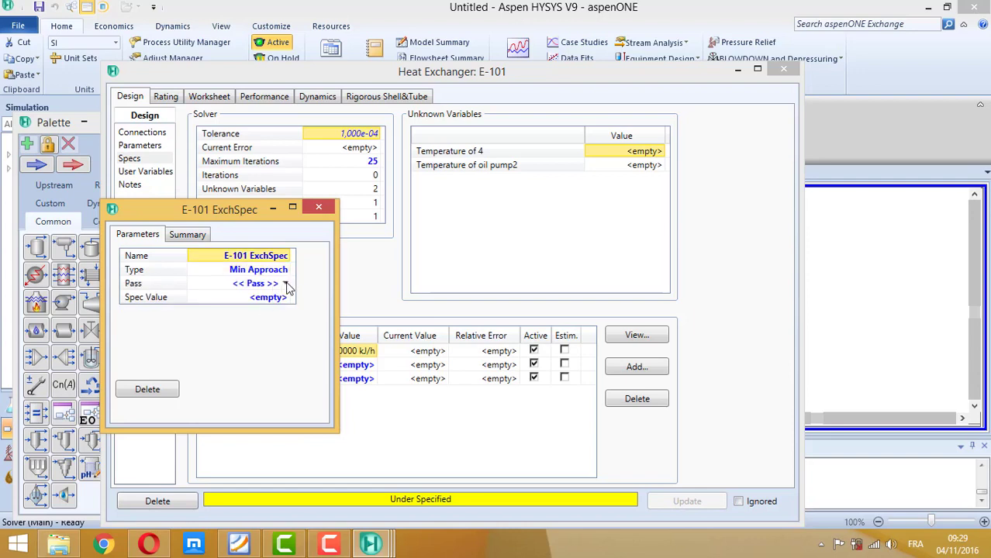
pyautogui.click(286, 283)
pyautogui.click(261, 305)
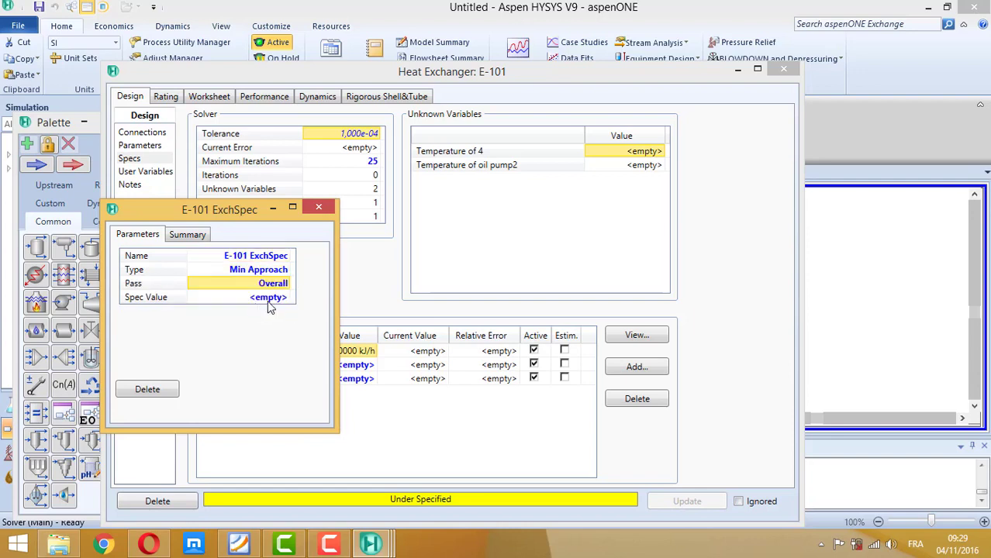
# Step: Set the minimum approach specification to 30 °C and close the heat exchanger
pyautogui.click(269, 302)
pyautogui.write('30')
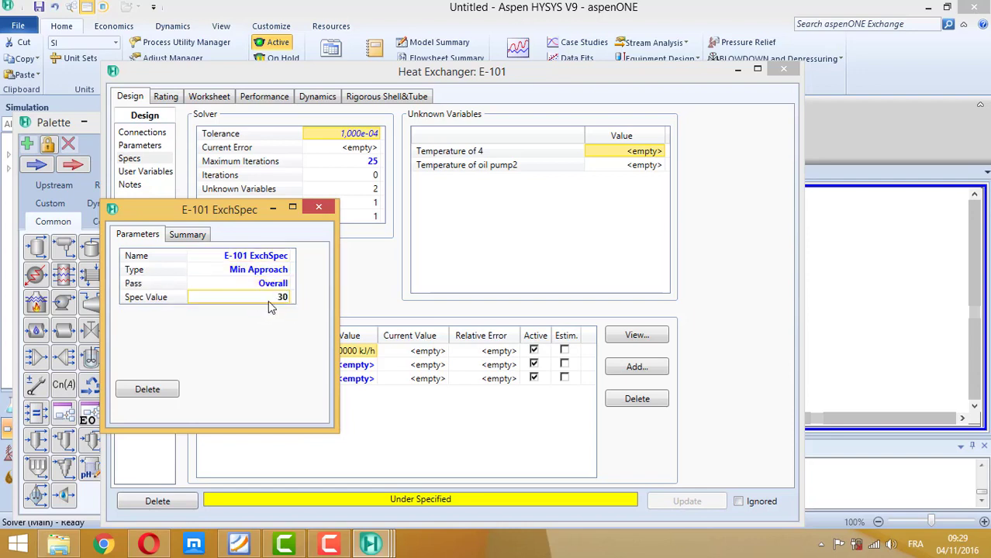
pyautogui.press('Return')
pyautogui.click(318, 209)
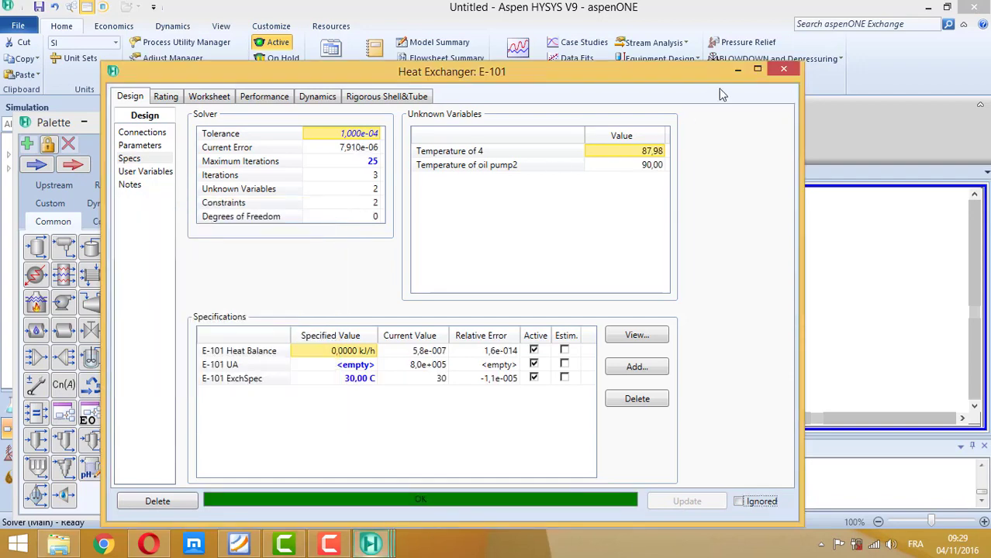
pyautogui.click(779, 68)
pyautogui.click(686, 335)
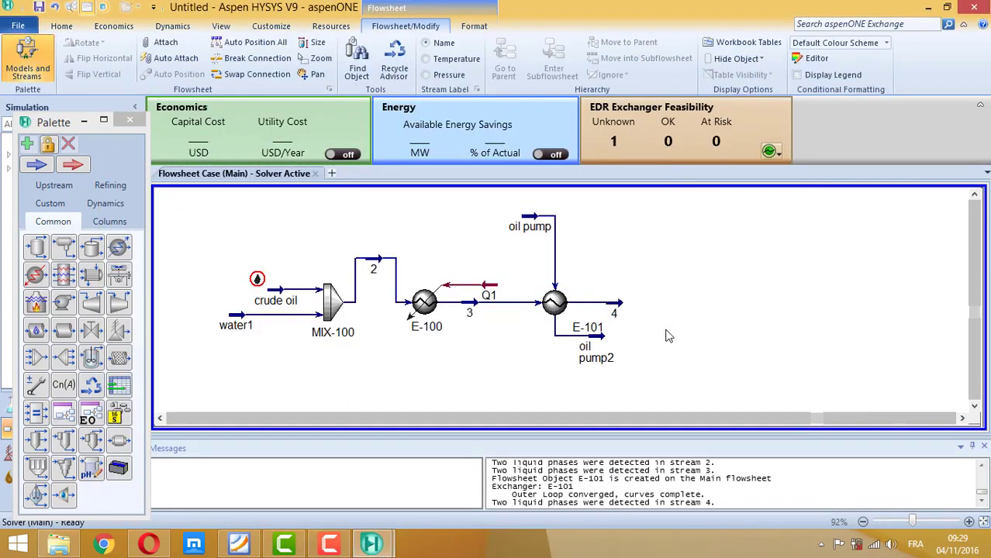
# Step: Review the process diagram in Foxit Reader and place a three-phase separator after heat exchanger E-101 in Aspen HYSYS
pyautogui.click(242, 544)
pyautogui.scroll(5, 381, 361)
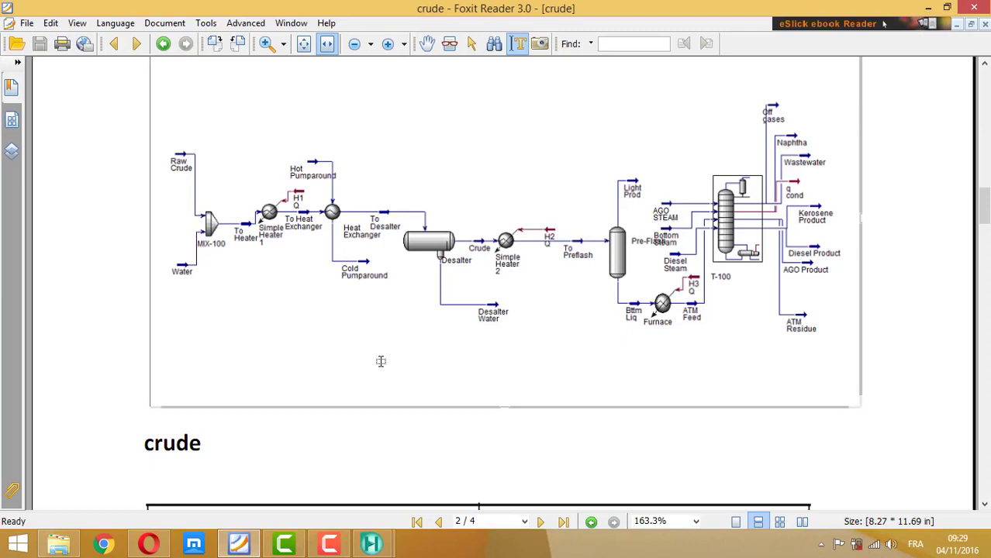
pyautogui.scroll(-1, 380, 361)
pyautogui.scroll(-1, 381, 361)
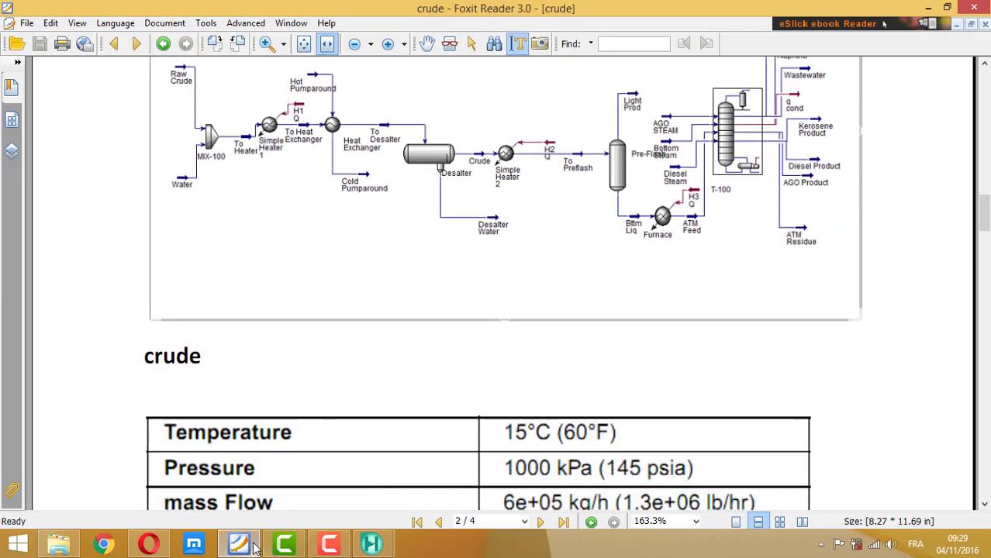
pyautogui.click(373, 544)
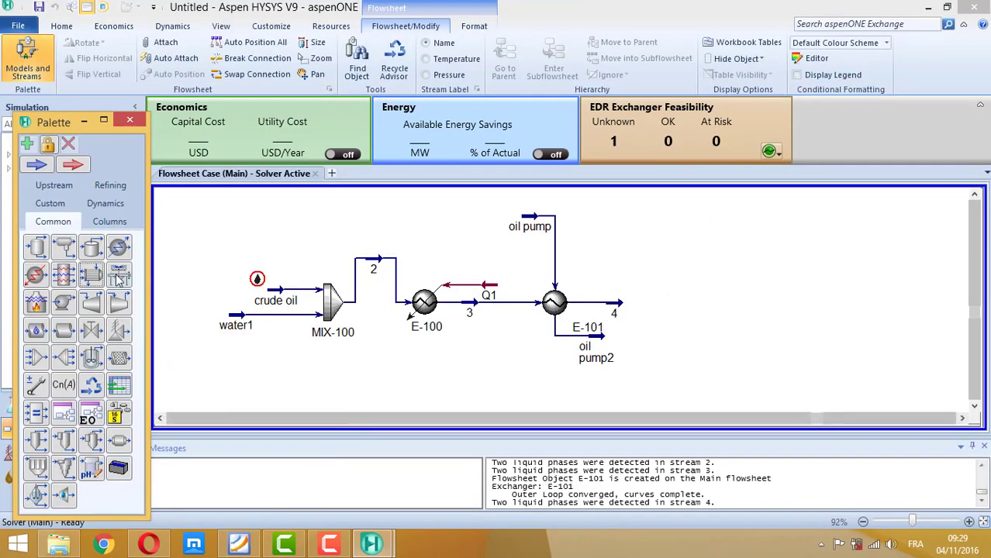
pyautogui.moveTo(65, 248); pyautogui.dragTo(653, 332)
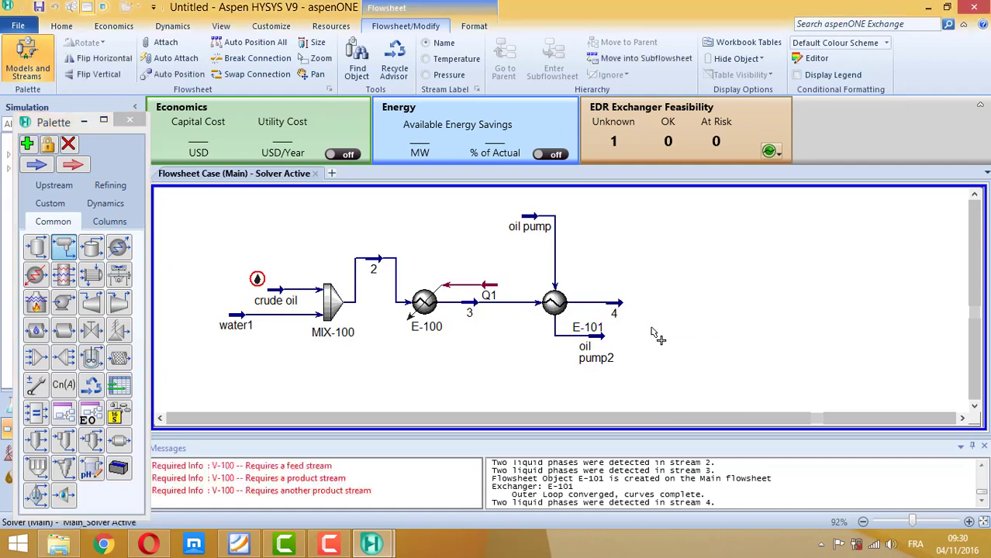
# Step: Connect stream 4 as the separator's inlet and create stream 5 as its vapour outlet
pyautogui.doubleClick(697, 292)
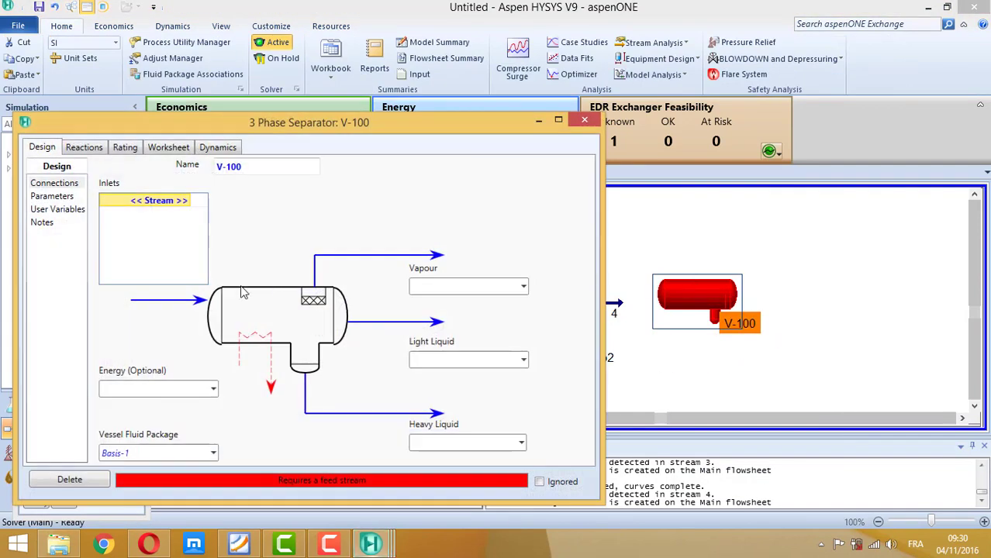
pyautogui.click(186, 201)
pyautogui.click(186, 201)
pyautogui.click(176, 222)
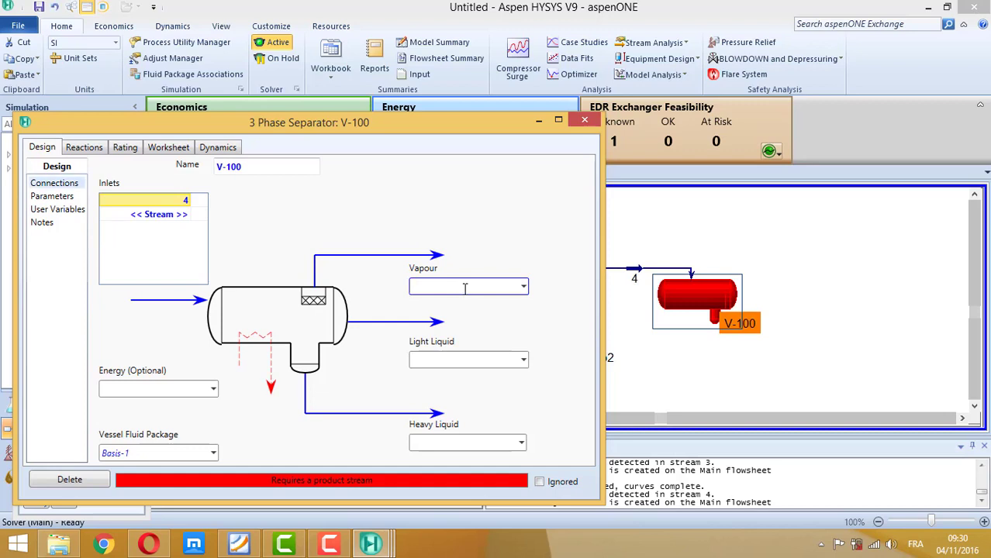
pyautogui.click(473, 359)
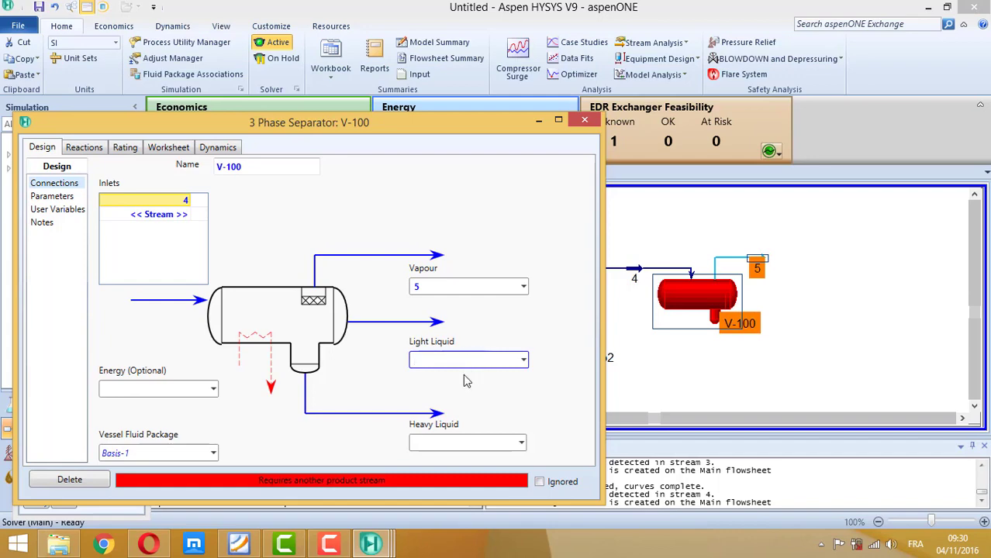
# Step: Compare with the desalter in the Foxit Reader diagram, name the separator's heavy liquid outlet III and light liquid outlet 6, and close it
pyautogui.click(238, 546)
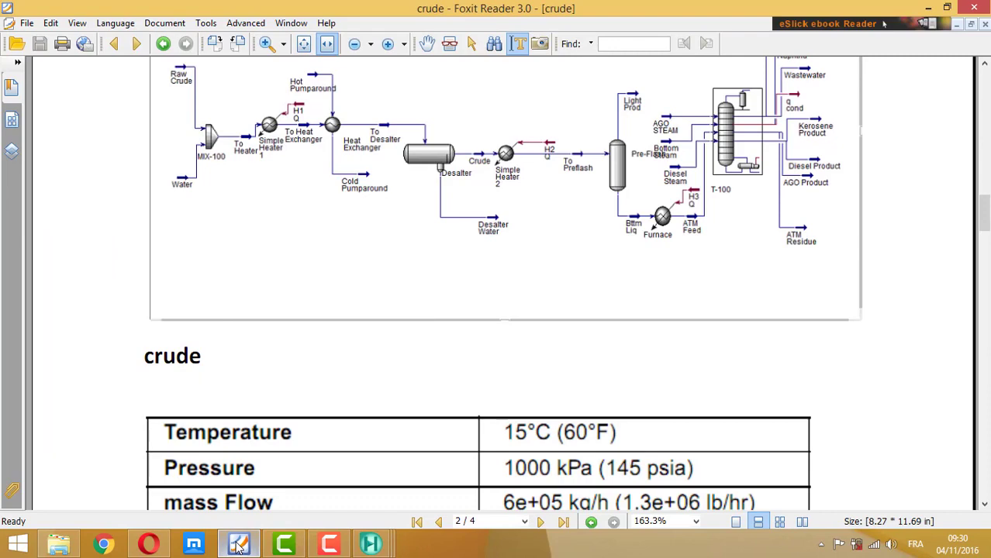
pyautogui.click(239, 547)
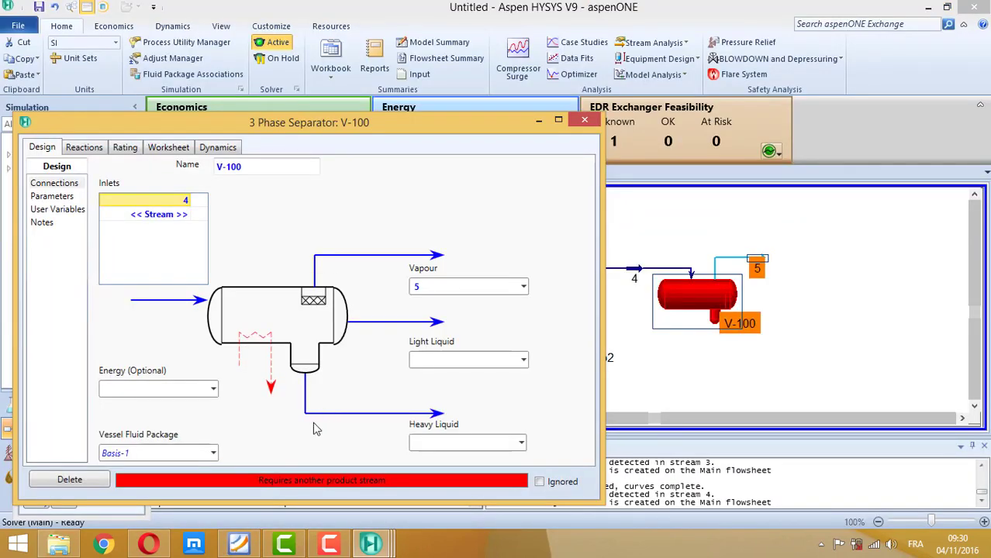
pyautogui.click(240, 546)
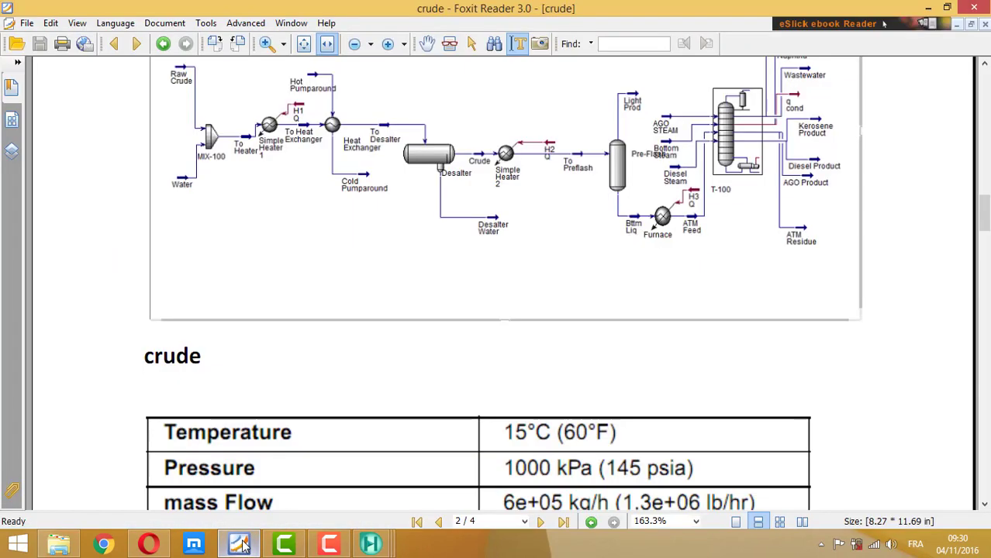
pyautogui.click(240, 547)
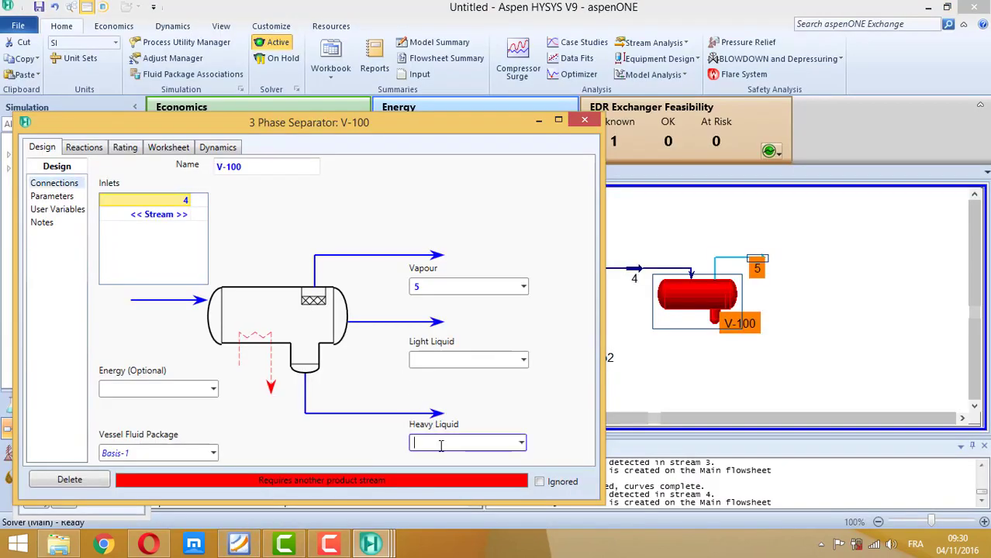
pyautogui.press('Return')
pyautogui.click(440, 360)
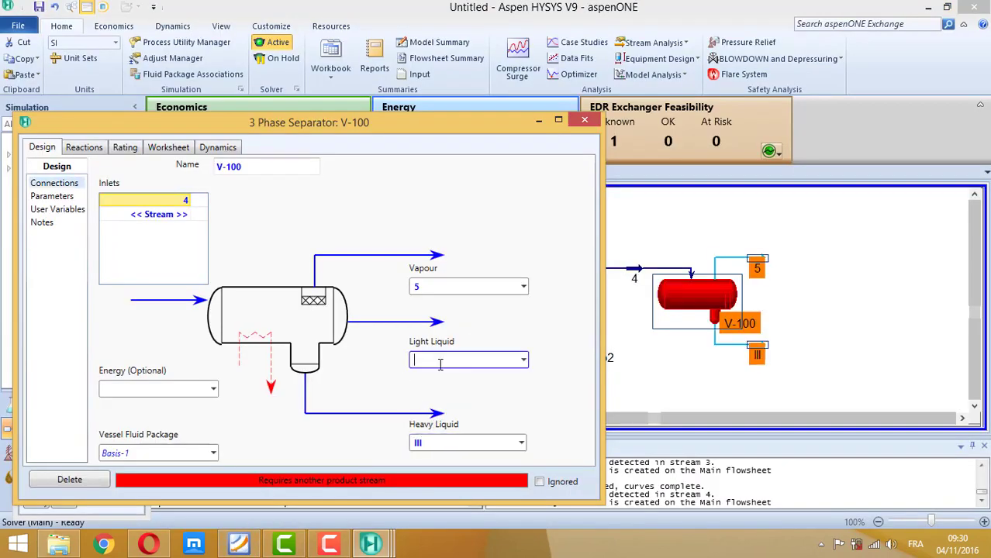
pyautogui.write('6')
pyautogui.press('Return')
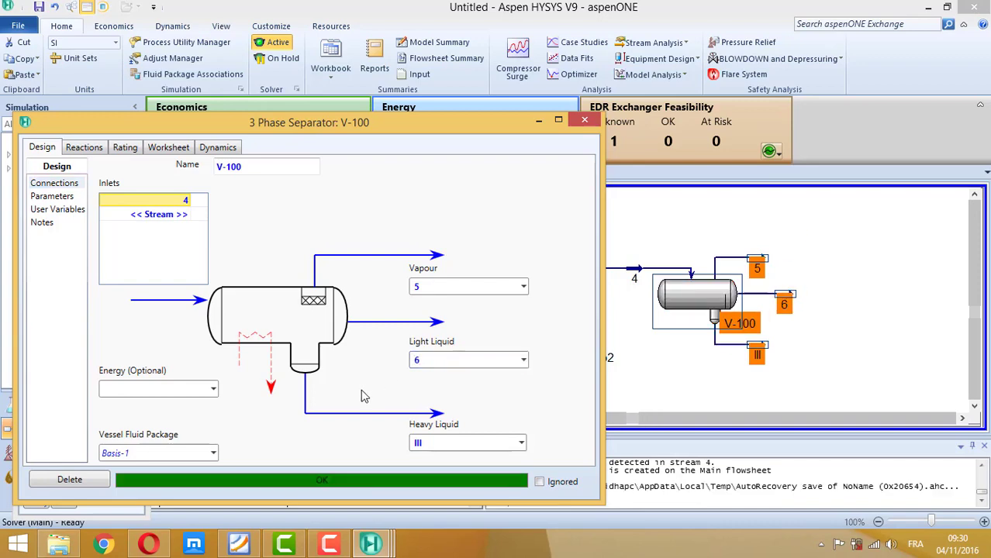
pyautogui.click(584, 121)
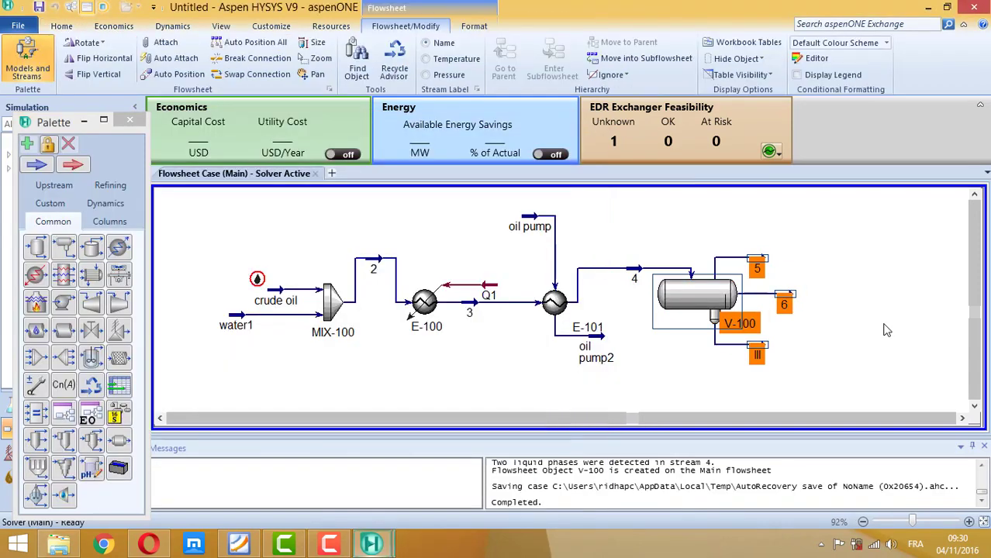
# Step: Place a heater on the flowsheet after the three-phase separator V-100, in line with stream 6
pyautogui.click(961, 419)
pyautogui.click(961, 419)
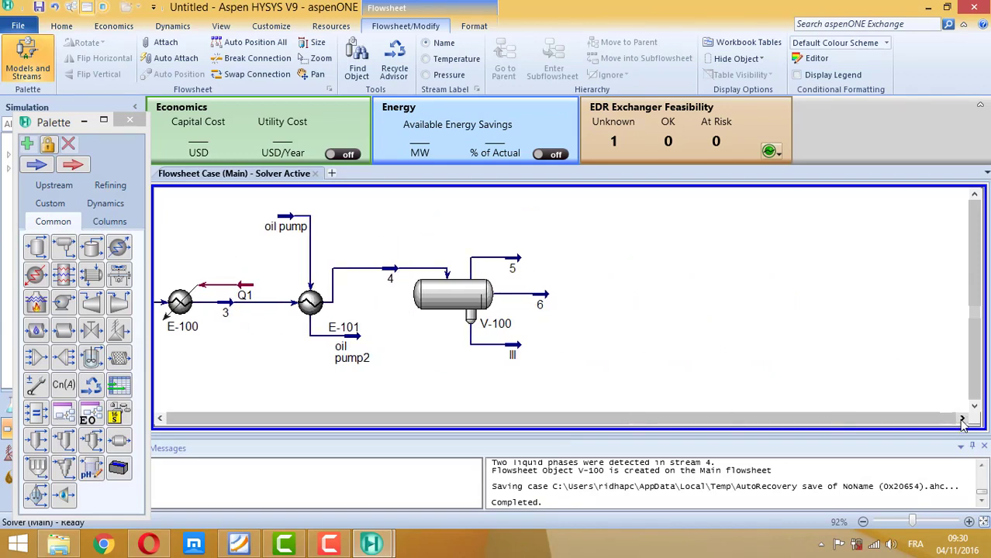
pyautogui.click(961, 419)
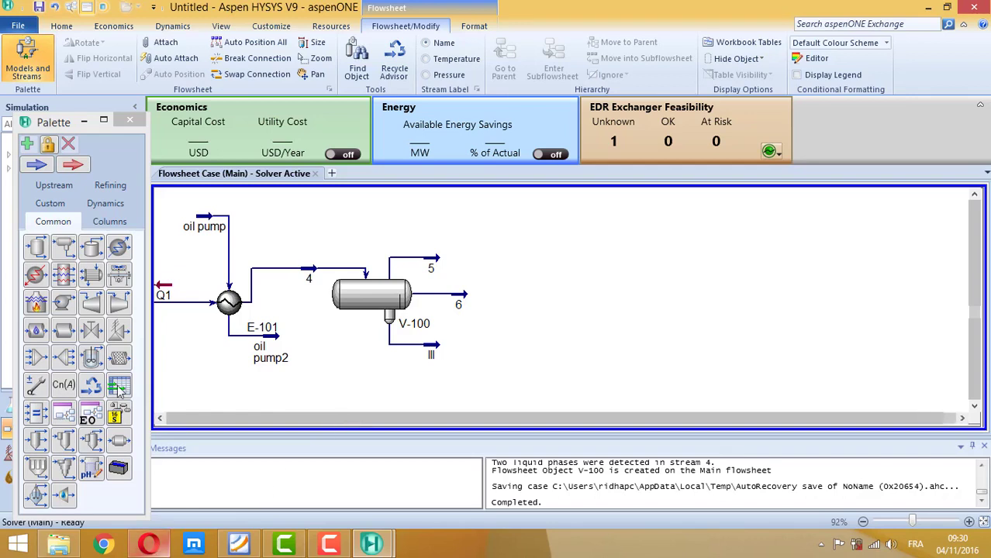
pyautogui.click(35, 275)
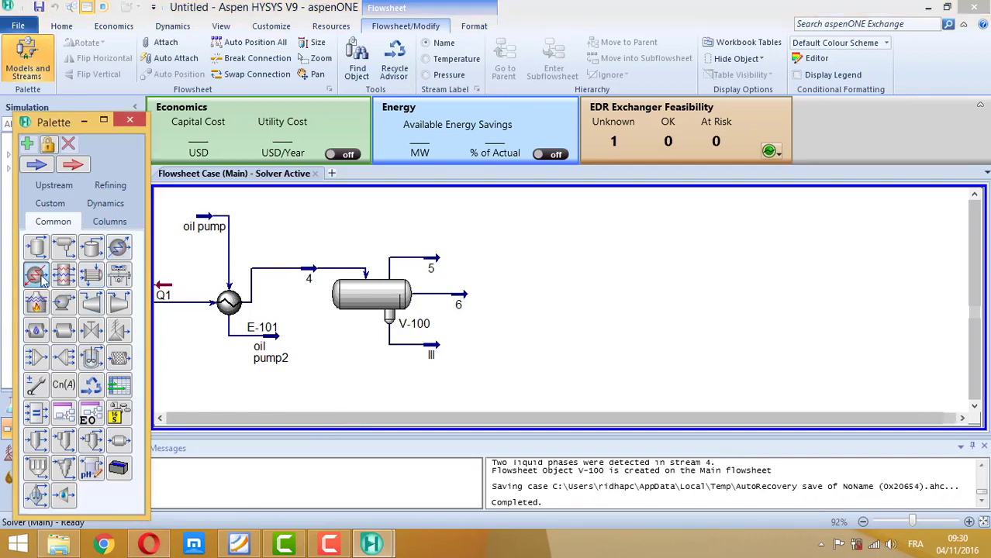
pyautogui.click(490, 314)
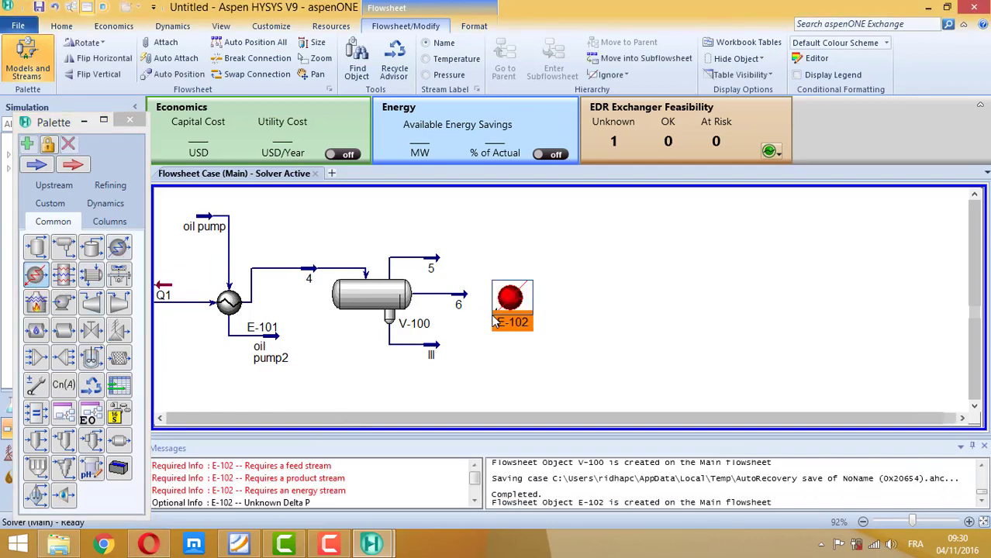
# Step: Look up the preflash heater's pressure drop and outlet temperature in the Foxit Reader document, highlight them, and return to Aspen HYSYS
pyautogui.click(244, 546)
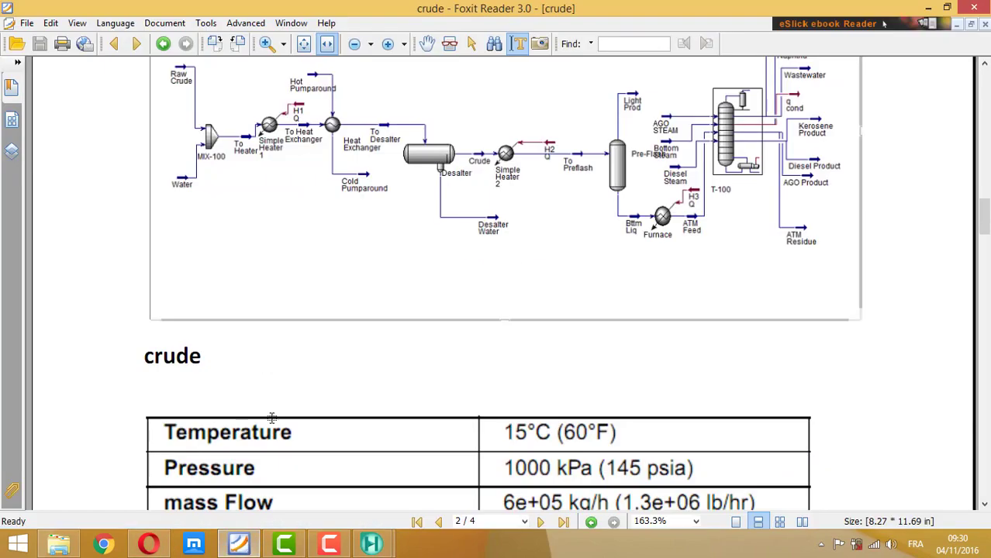
pyautogui.scroll(-10, 272, 415)
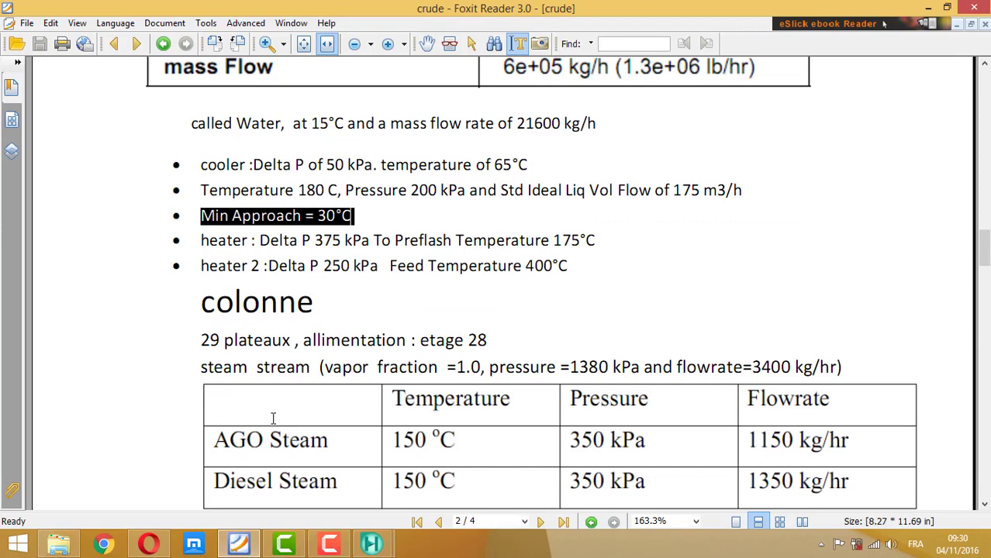
pyautogui.moveTo(258, 240); pyautogui.dragTo(610, 235)
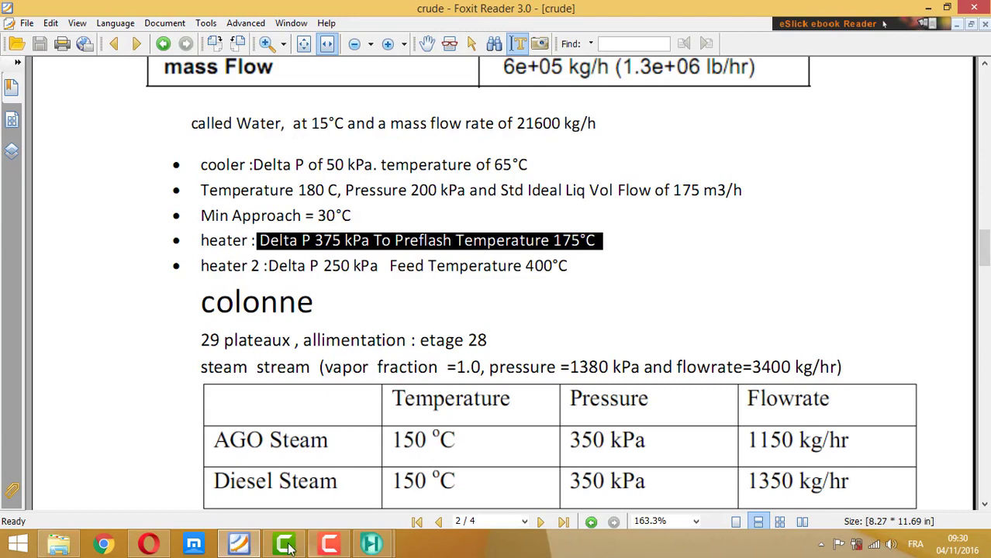
pyautogui.hotkey('alt', 'Tab')
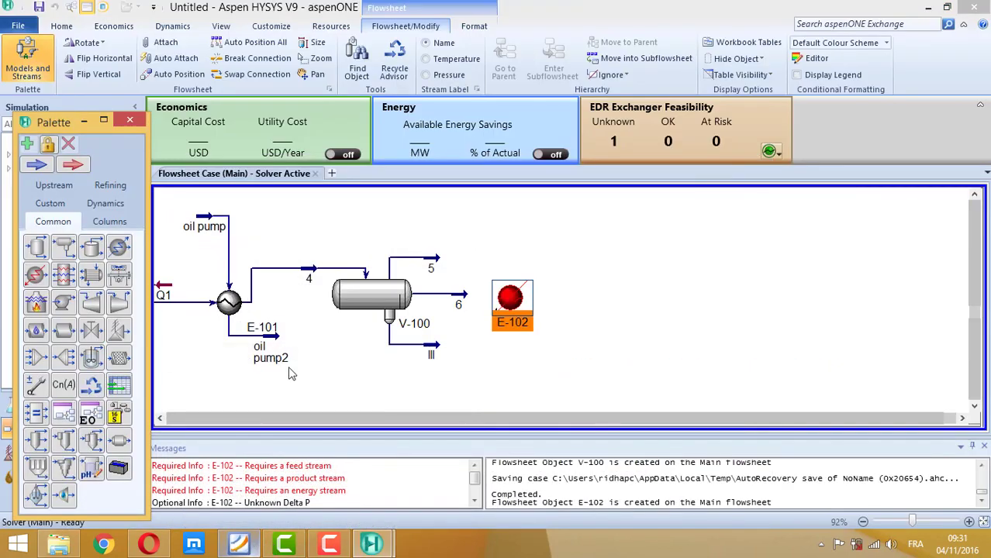
pyautogui.click(593, 295)
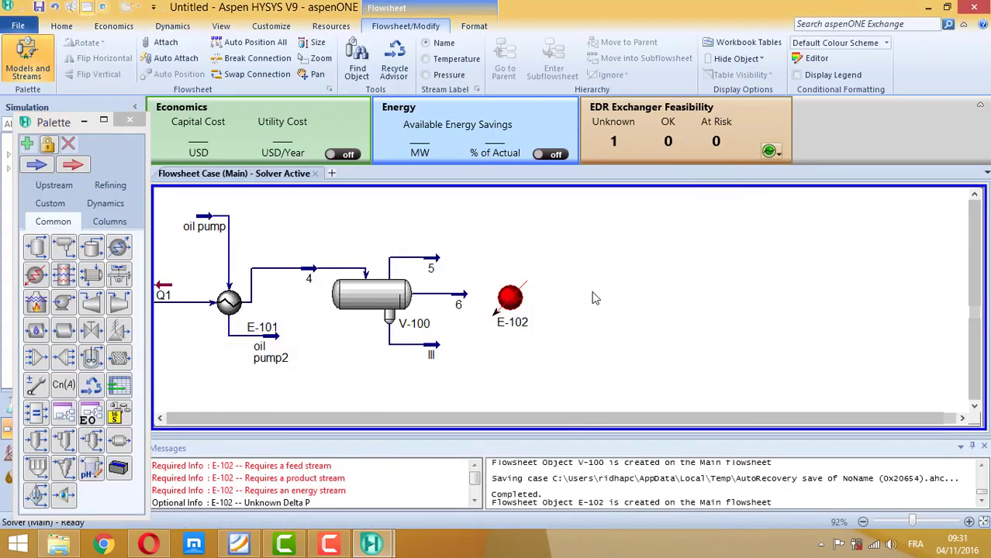
# Step: Connect stream 6 as heater E-102's inlet, and create outlet stream 7 and energy stream Q2
pyautogui.doubleClick(510, 296)
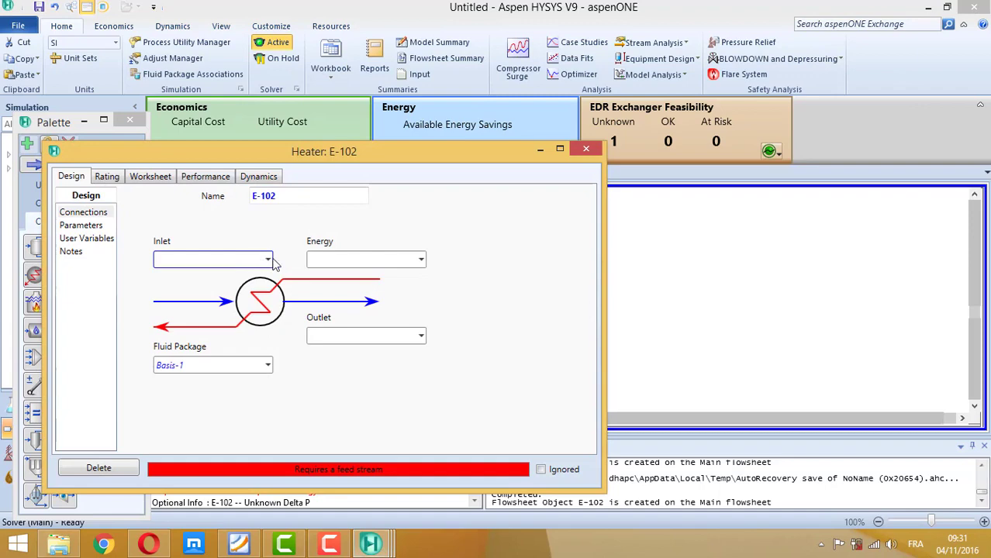
pyautogui.click(267, 260)
pyautogui.click(223, 291)
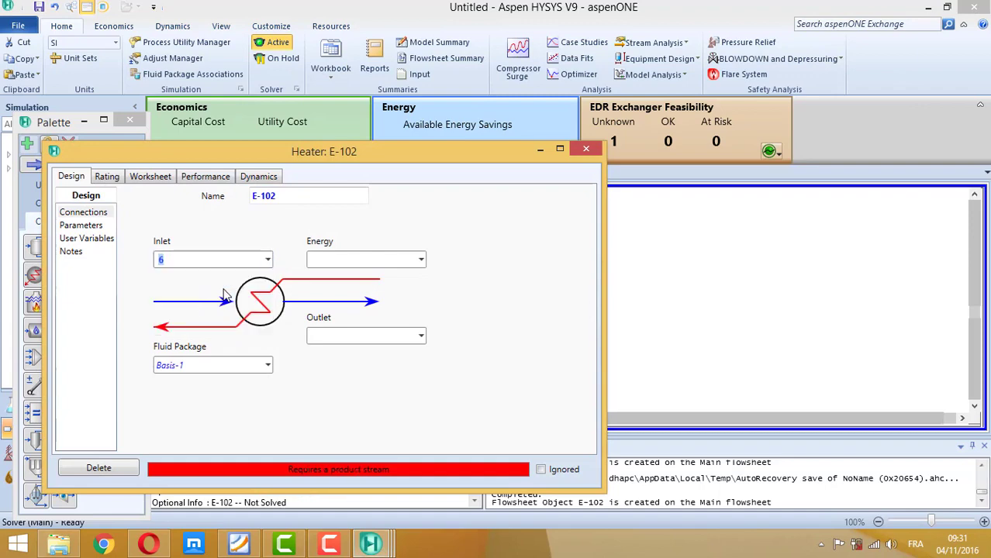
pyautogui.moveTo(346, 152); pyautogui.dragTo(412, 159)
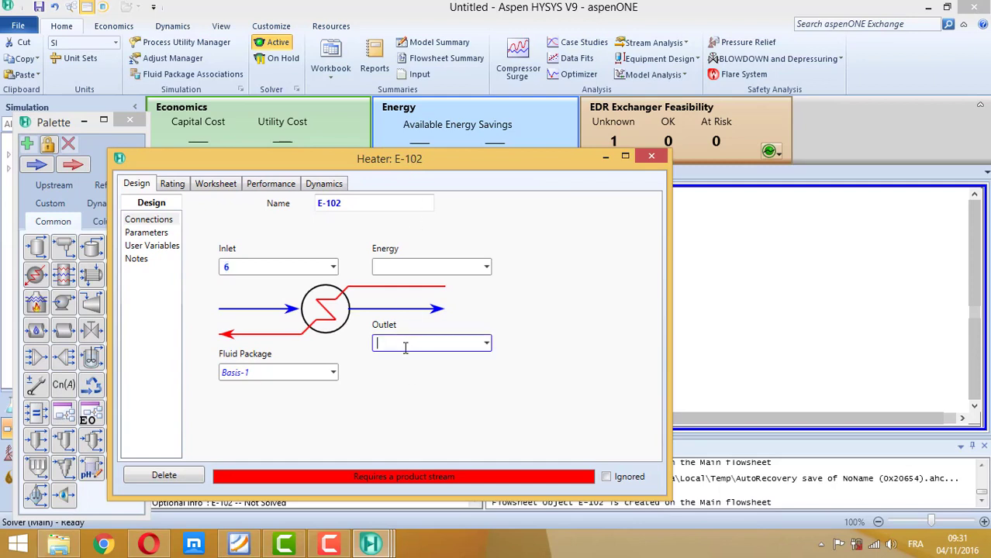
pyautogui.press('Return')
pyautogui.click(388, 268)
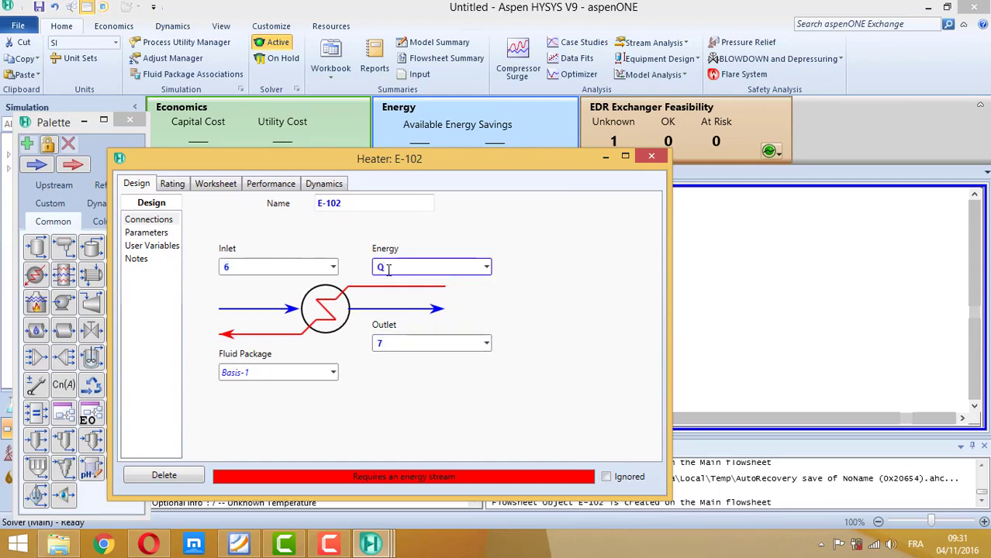
pyautogui.write('Q2')
pyautogui.press('Return')
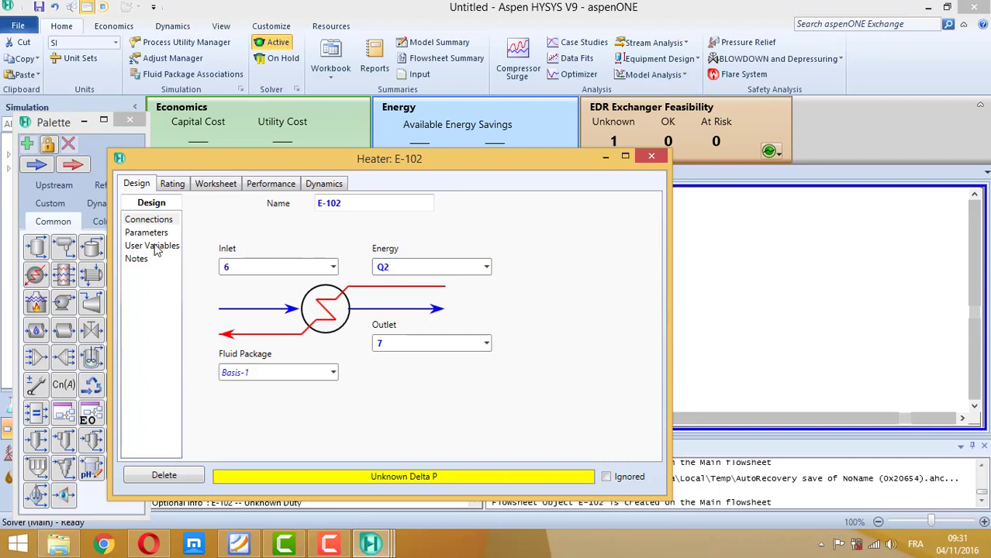
# Step: Set the pressure drop of heater E-102 to 375 kPa
pyautogui.click(150, 234)
pyautogui.click(242, 225)
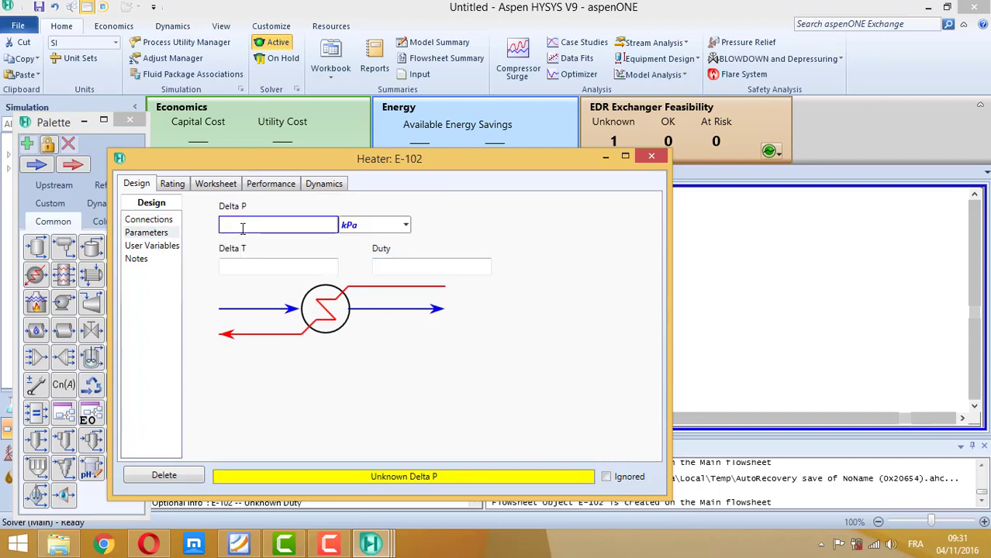
pyautogui.press('Return')
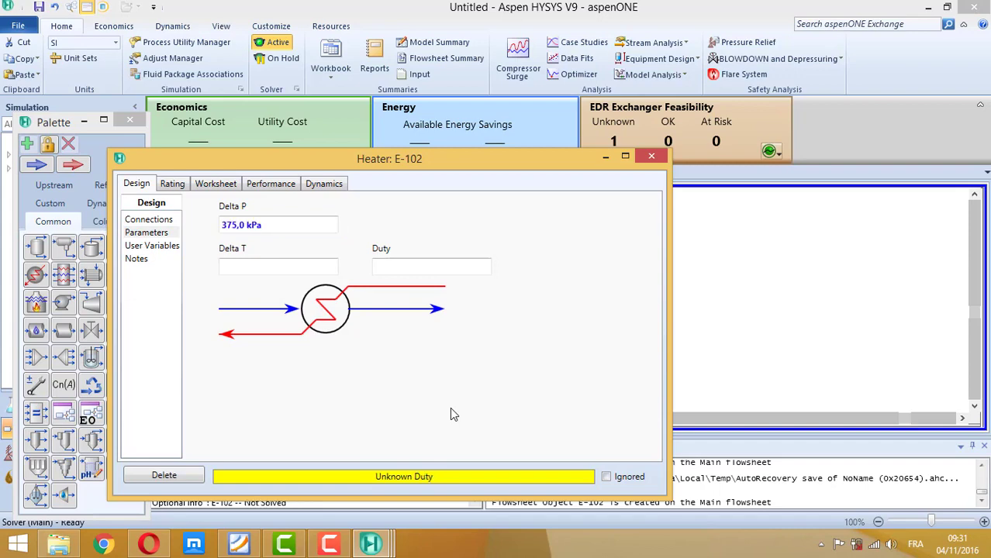
# Step: Check the reference in Foxit Reader, set the temperature of heater outlet stream 7 to 175 °C, and close the heater
pyautogui.click(211, 186)
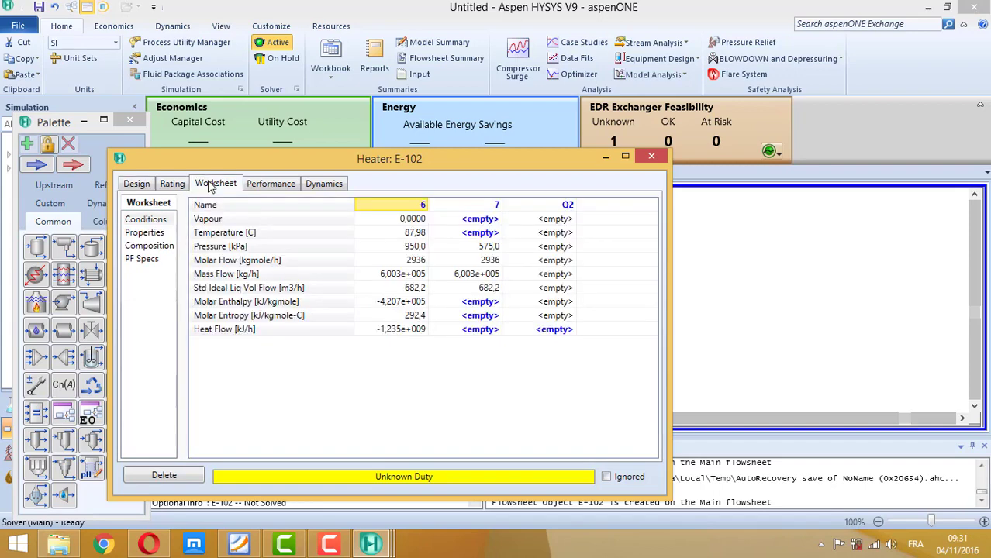
pyautogui.click(252, 547)
pyautogui.click(252, 547)
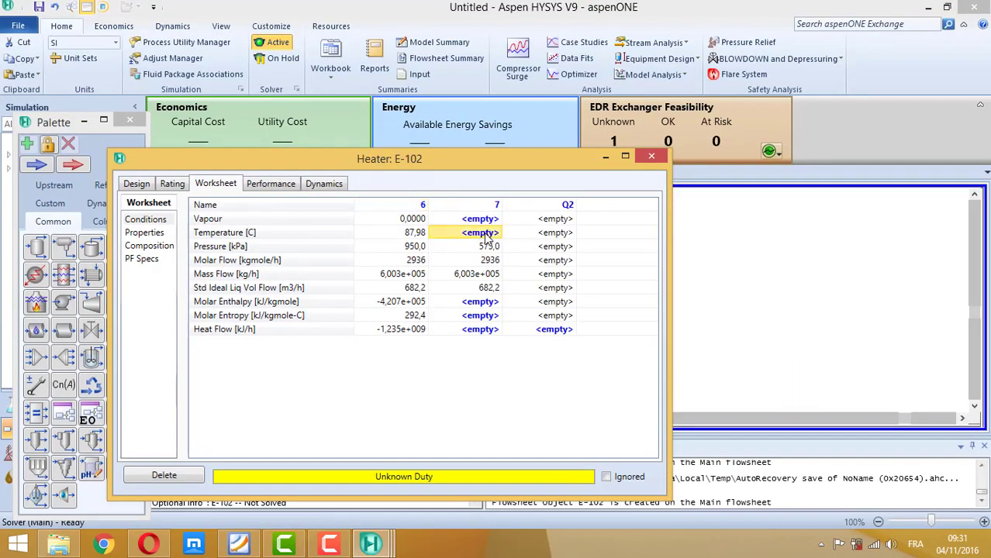
pyautogui.write('175')
pyautogui.press('Return')
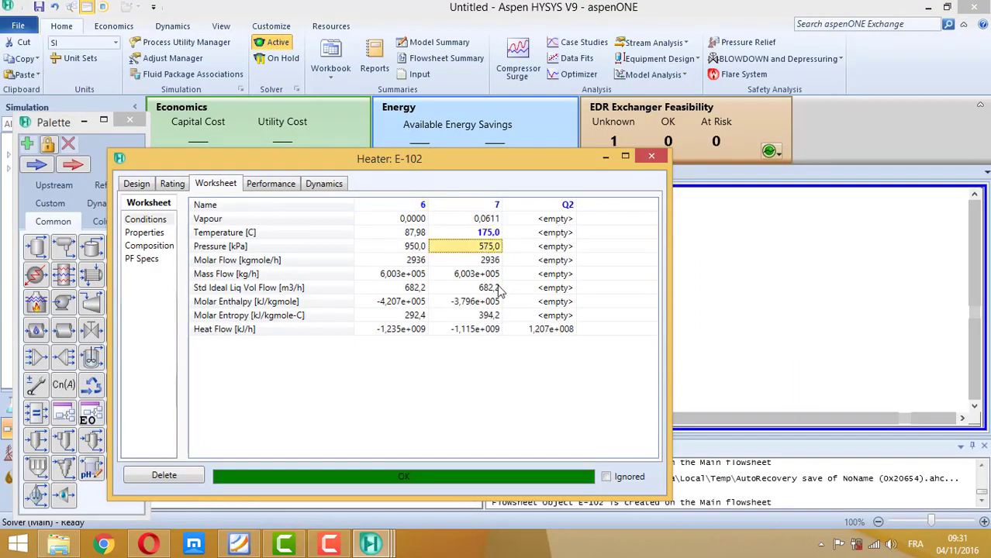
pyautogui.click(649, 158)
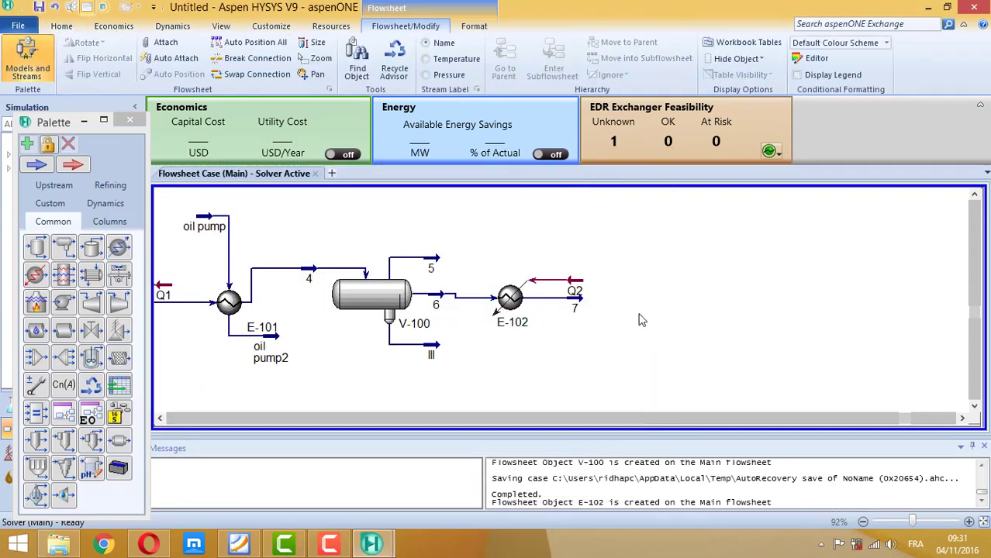
# Step: Review the process diagram in Foxit Reader and place a separator after heater E-102 in Aspen HYSYS
pyautogui.moveTo(523, 308)
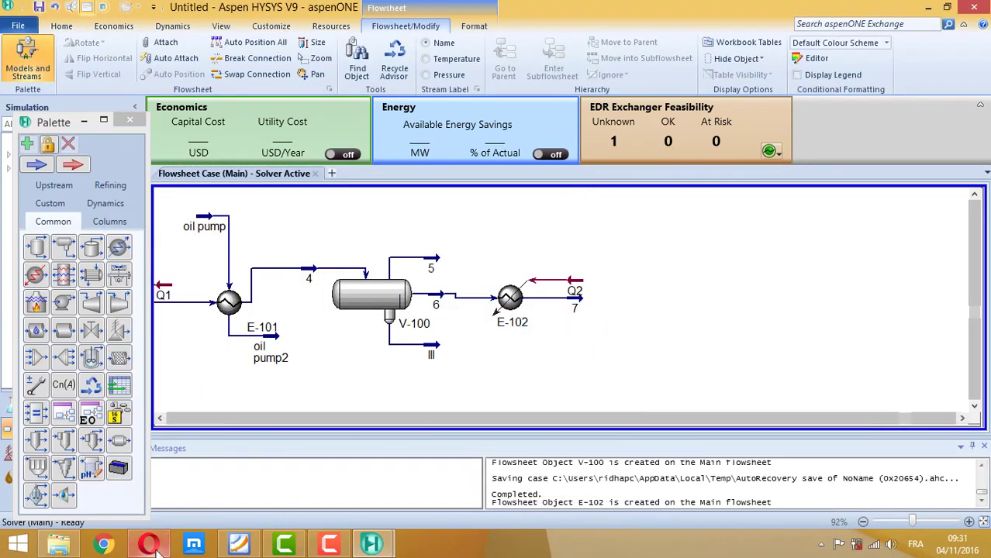
pyautogui.click(239, 545)
pyautogui.scroll(6, 364, 334)
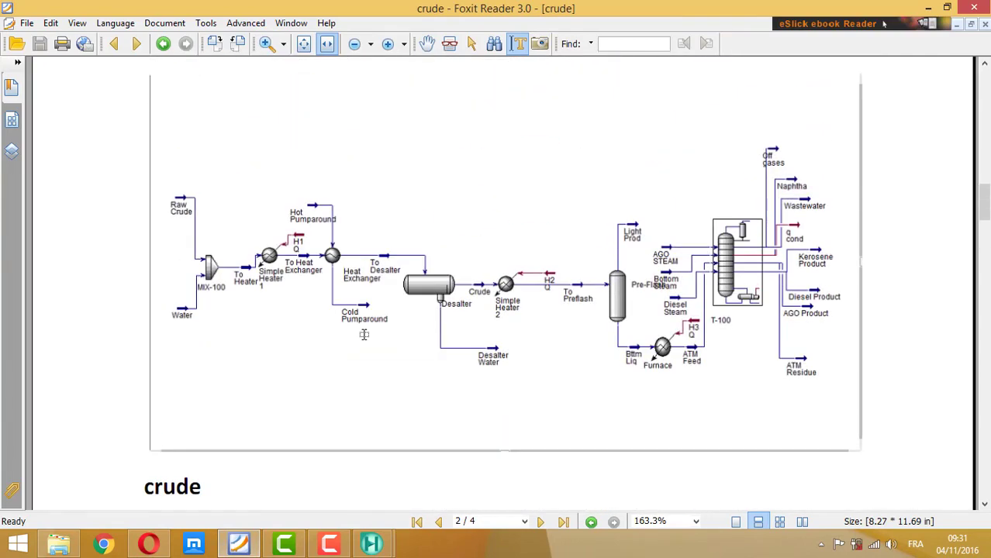
pyautogui.scroll(-1, 364, 334)
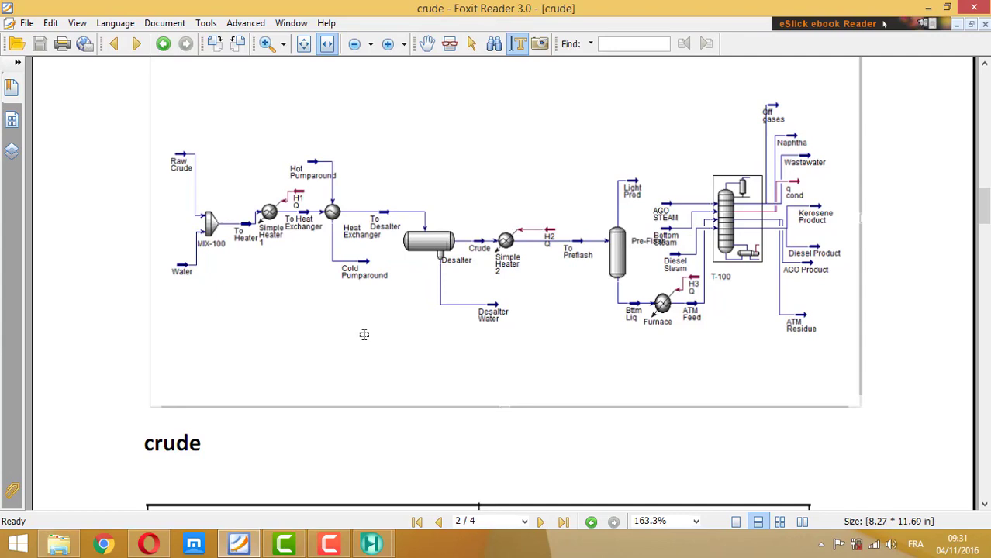
pyautogui.scroll(-5, 363, 335)
pyautogui.click(241, 544)
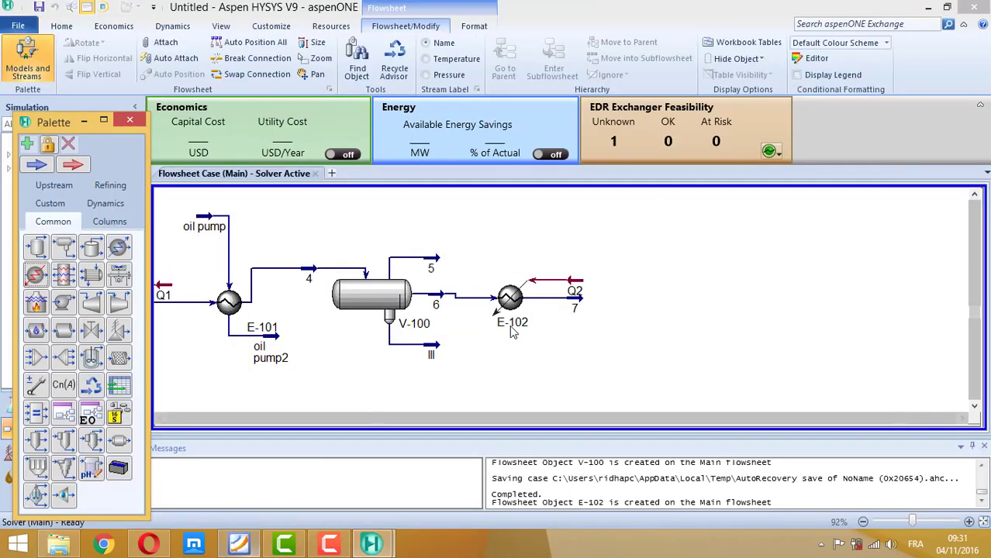
pyautogui.click(35, 246)
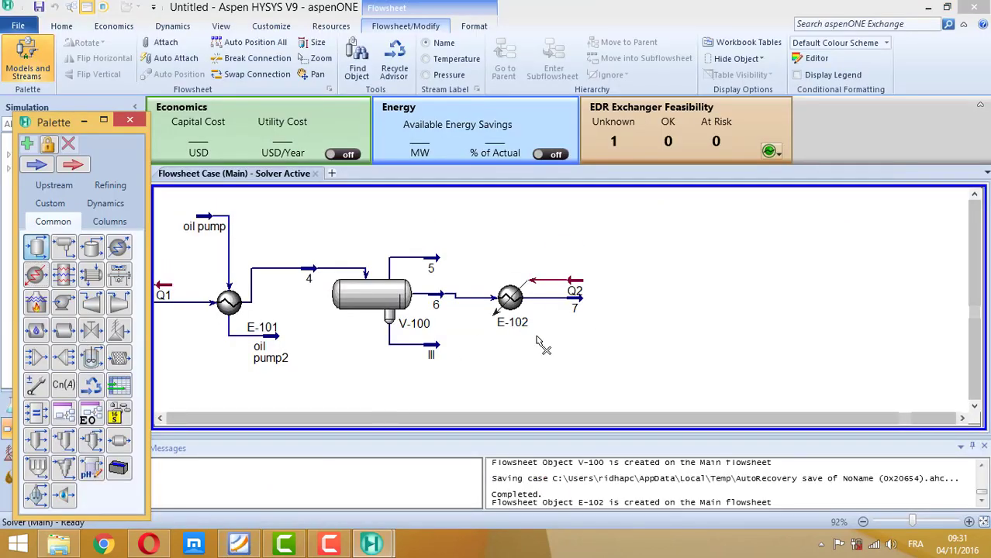
pyautogui.click(624, 300)
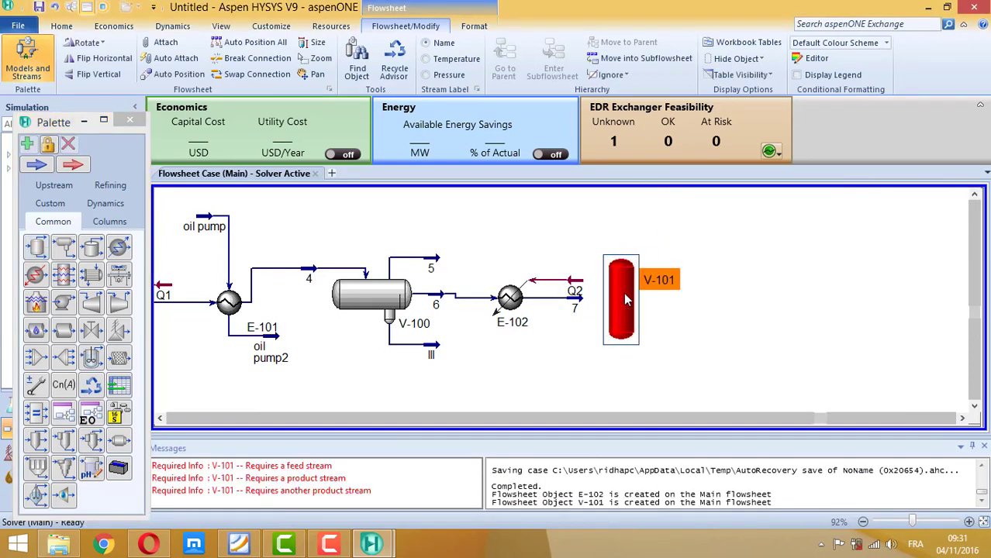
# Step: Connect stream 7 as separator V-101's inlet, create stream 8 as its vapour outlet, and start naming the liquid outlet
pyautogui.doubleClick(623, 300)
pyautogui.click(255, 259)
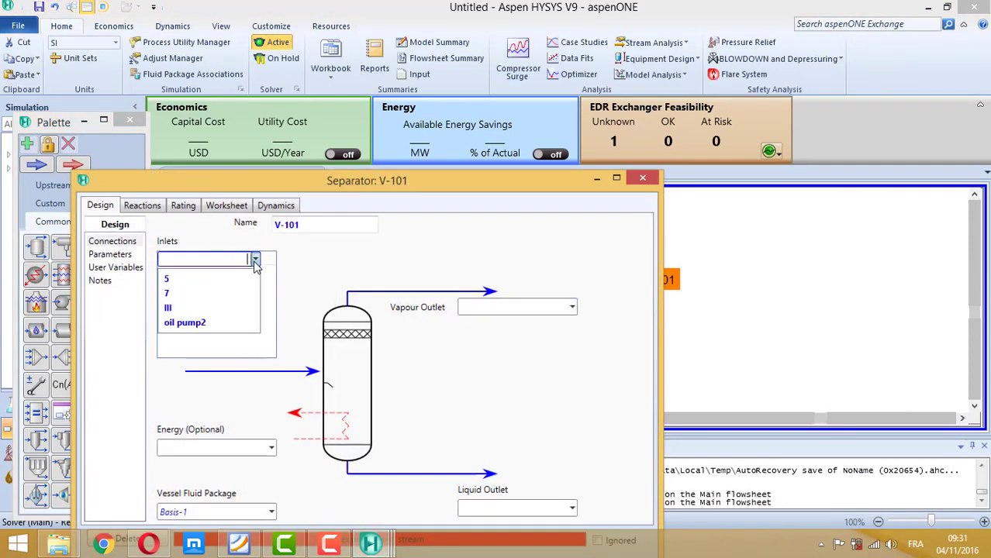
pyautogui.click(178, 293)
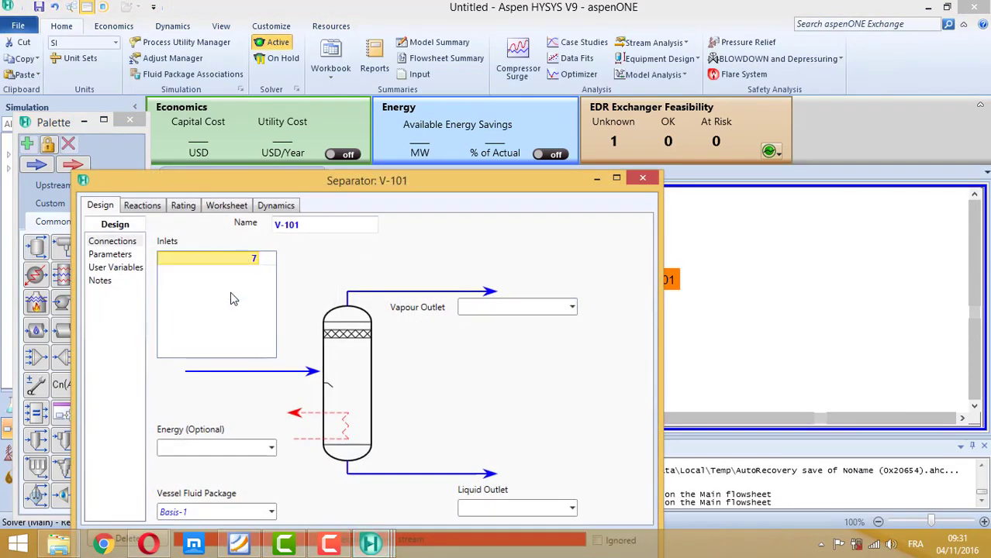
pyautogui.click(508, 310)
pyautogui.write('8')
pyautogui.click(500, 510)
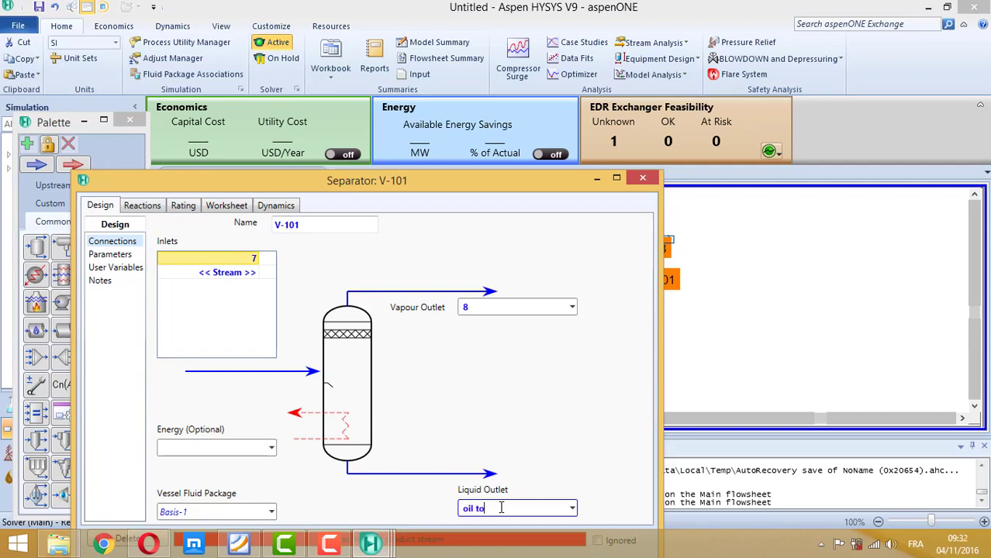
# Step: Name the V-101 separator's liquid outlet oil tower and move the separator down slightly to line up with stream 7
pyautogui.press('Return')
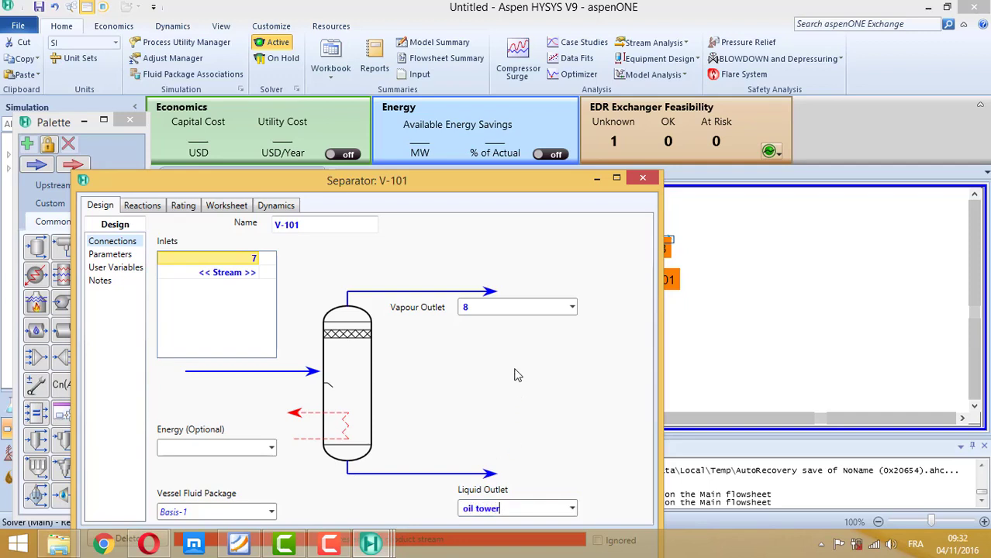
pyautogui.click(643, 177)
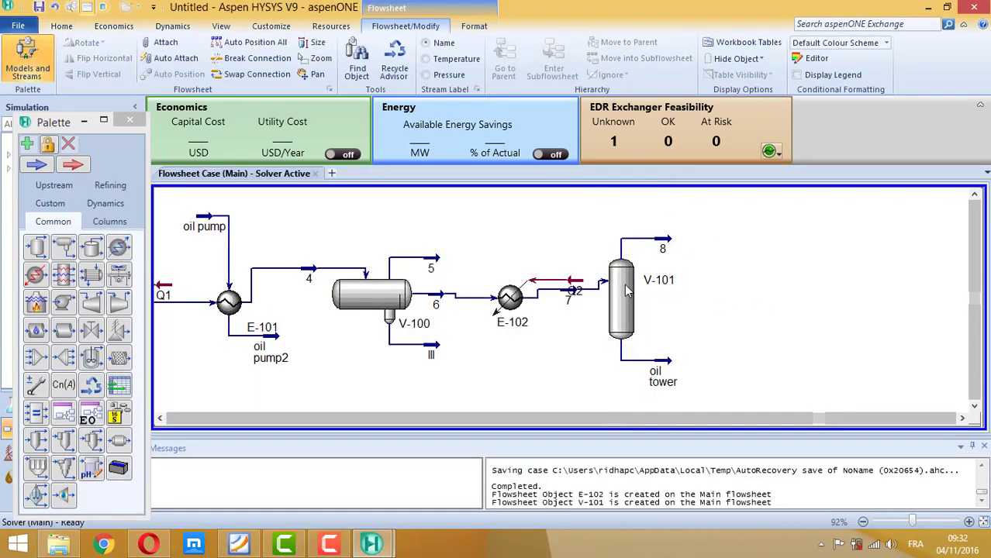
pyautogui.moveTo(627, 290); pyautogui.dragTo(626, 307)
pyautogui.click(742, 304)
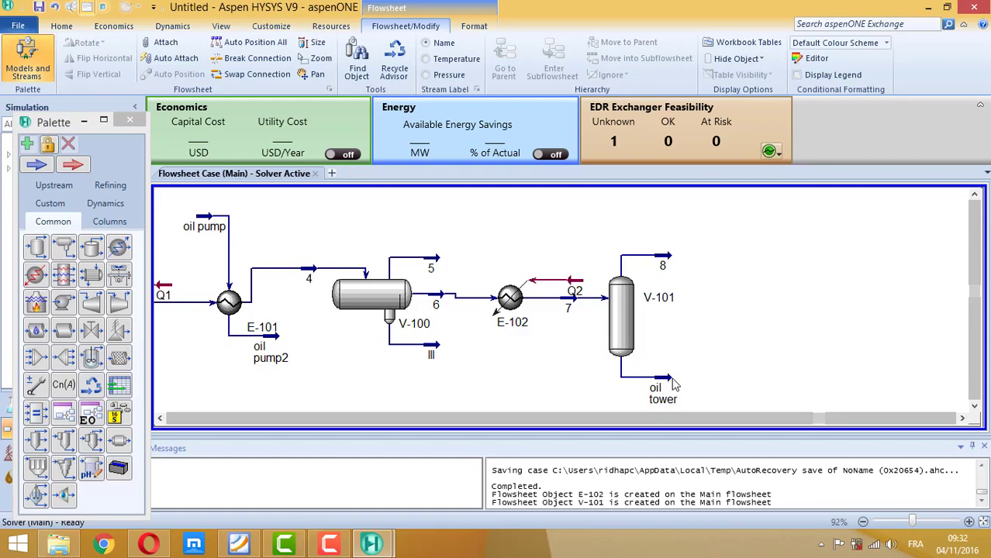
# Step: Consult the heater 2 data in the crude PDF and place a new heater downstream of separator V-101 on the HYSYS flowsheet
pyautogui.click(239, 544)
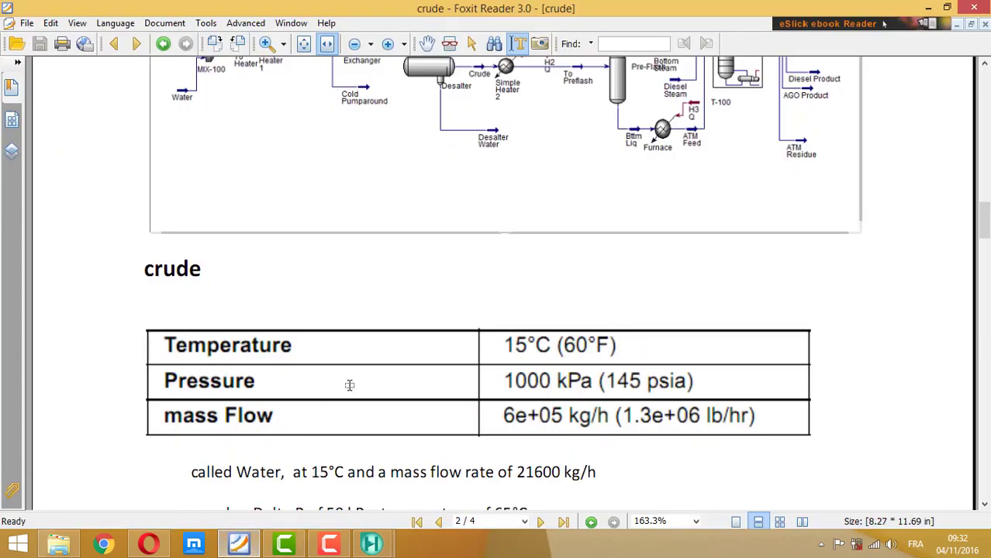
pyautogui.scroll(3, 349, 385)
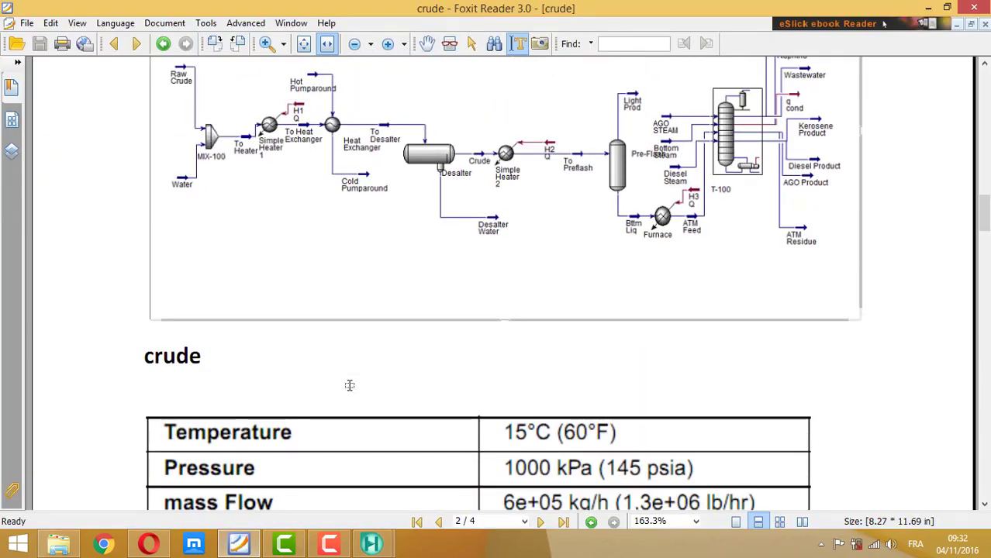
pyautogui.scroll(-10, 349, 385)
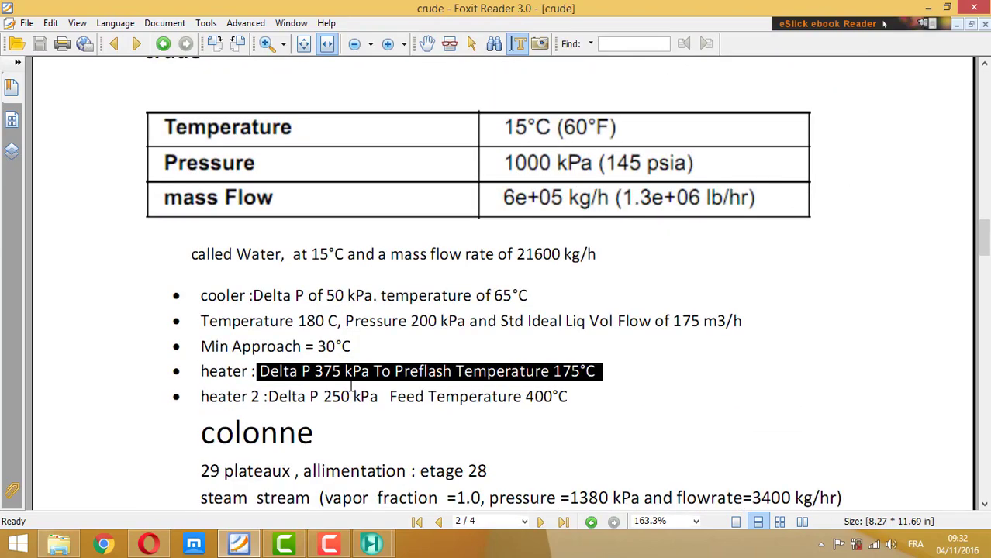
pyautogui.scroll(-1, 350, 387)
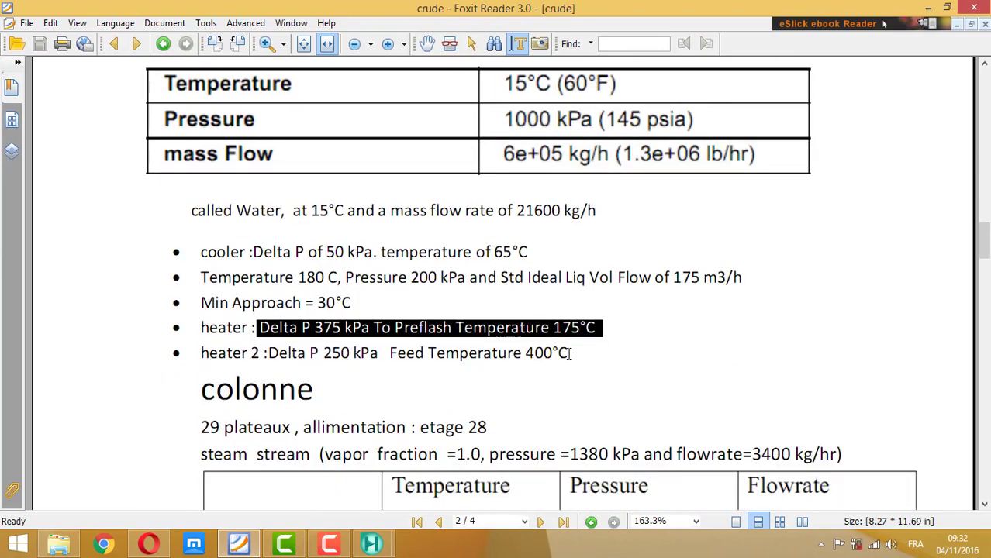
pyautogui.click(240, 543)
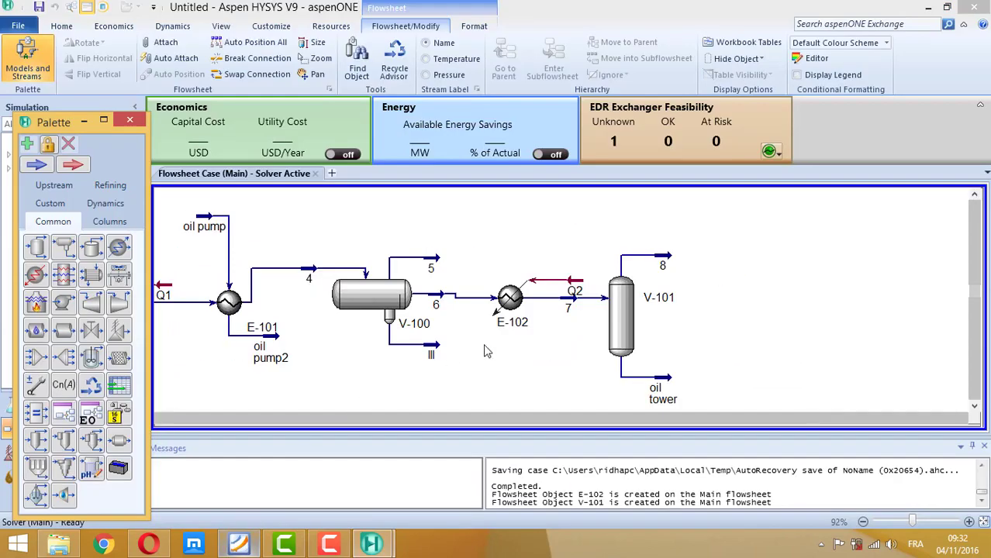
pyautogui.click(35, 274)
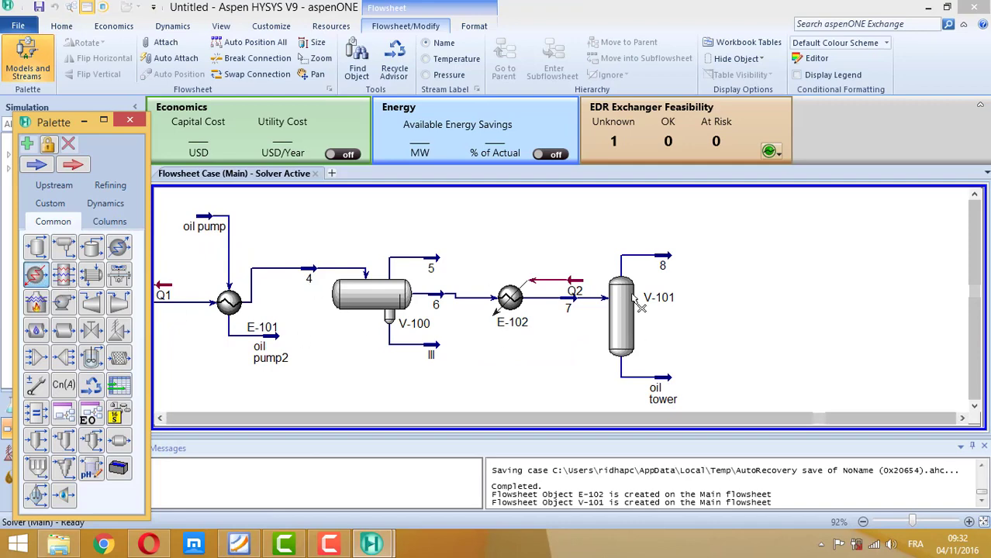
pyautogui.click(716, 330)
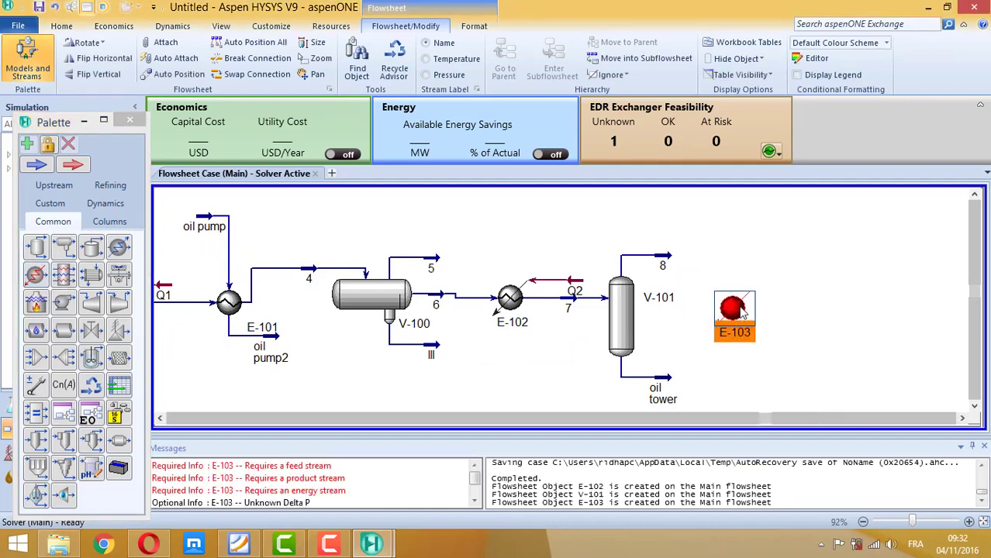
# Step: Connect heater E-103 with oil tower as inlet, Q3 as energy stream and oil crude t as outlet
pyautogui.doubleClick(743, 310)
pyautogui.click(326, 317)
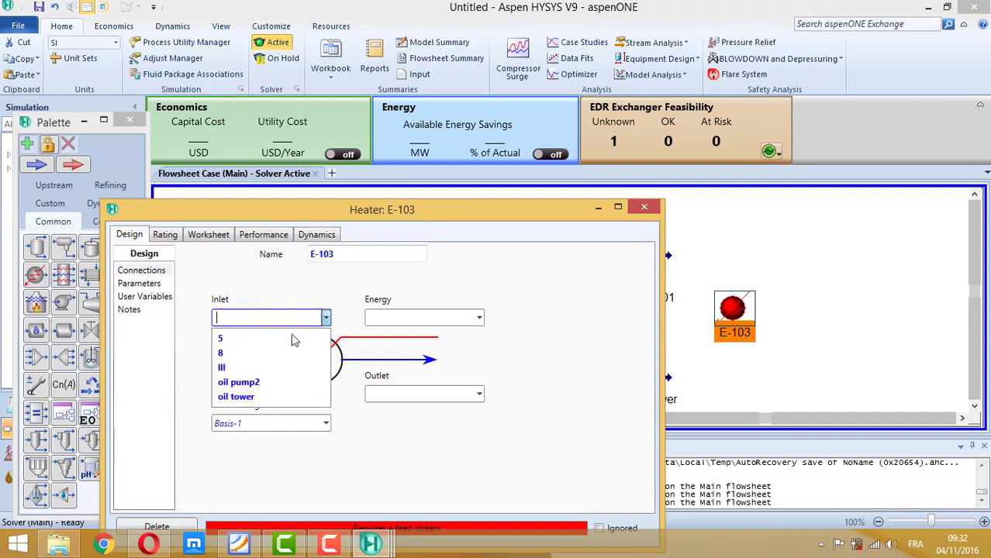
pyautogui.click(259, 397)
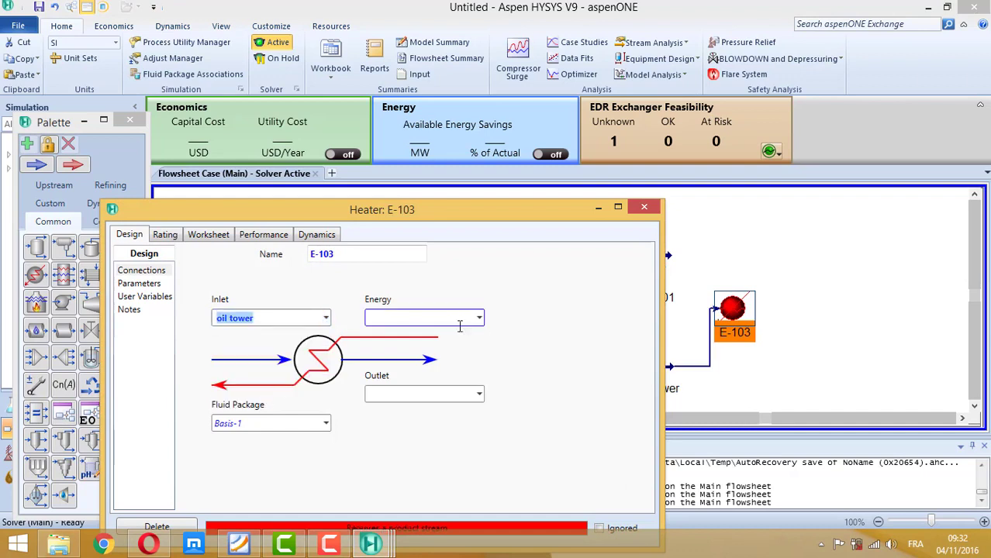
pyautogui.click(422, 319)
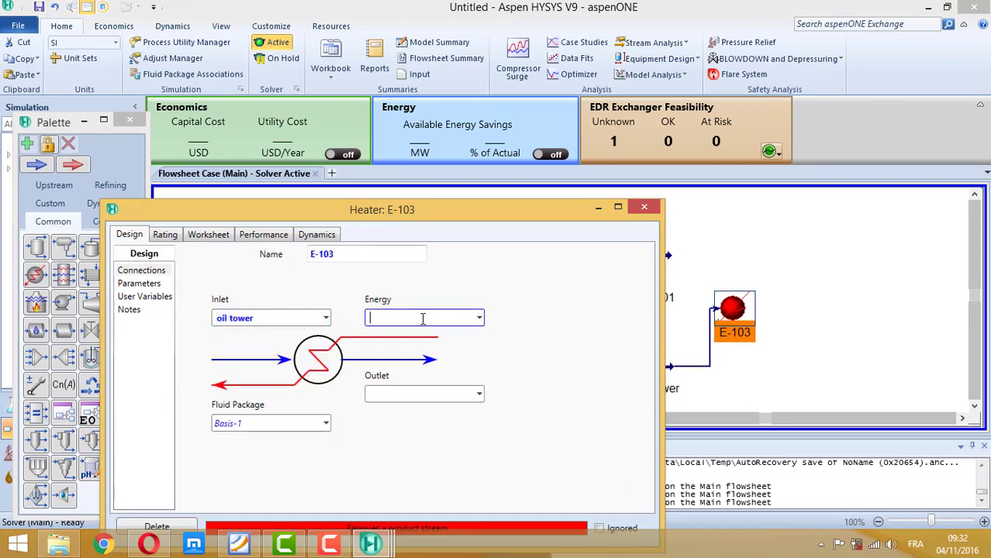
pyautogui.write('Q3')
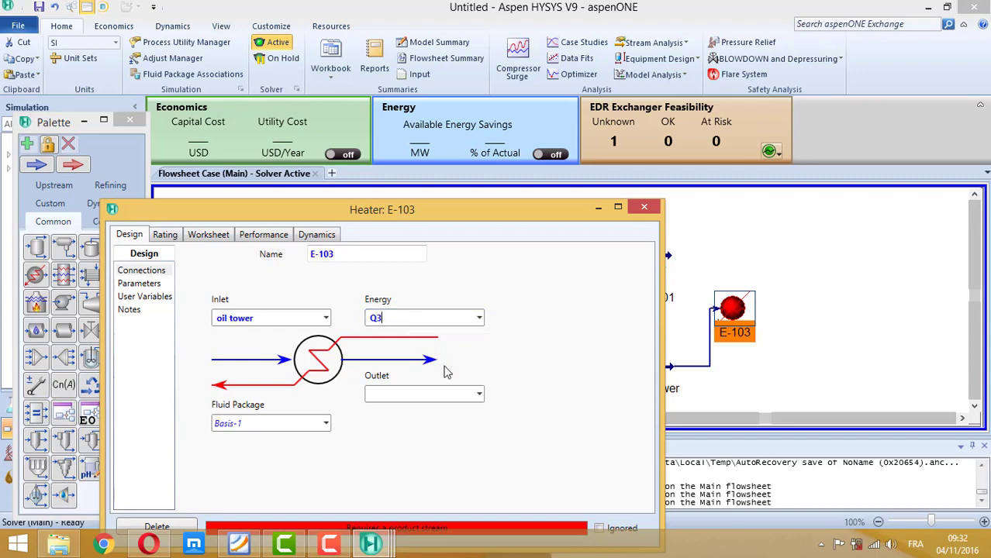
pyautogui.click(421, 394)
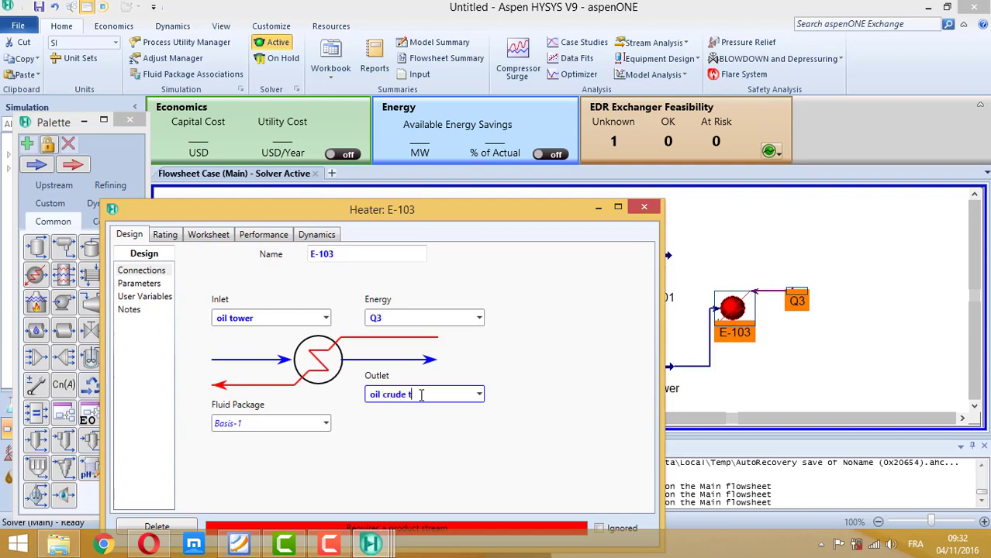
pyautogui.write('oil crude t')
pyautogui.press('Return')
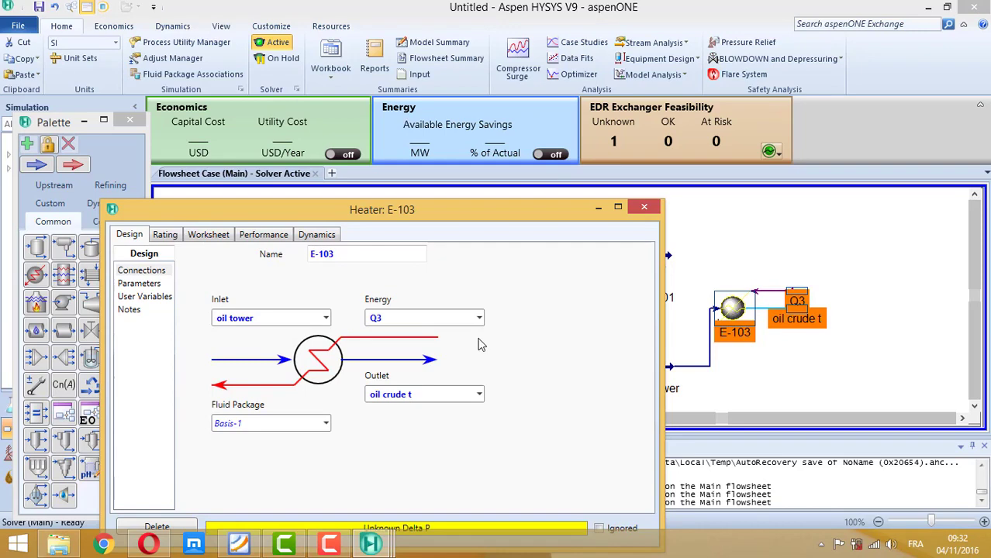
# Step: Set heater E-103's Delta P to 250 kPa, following the heater 2 line in the crude PDF
pyautogui.click(144, 286)
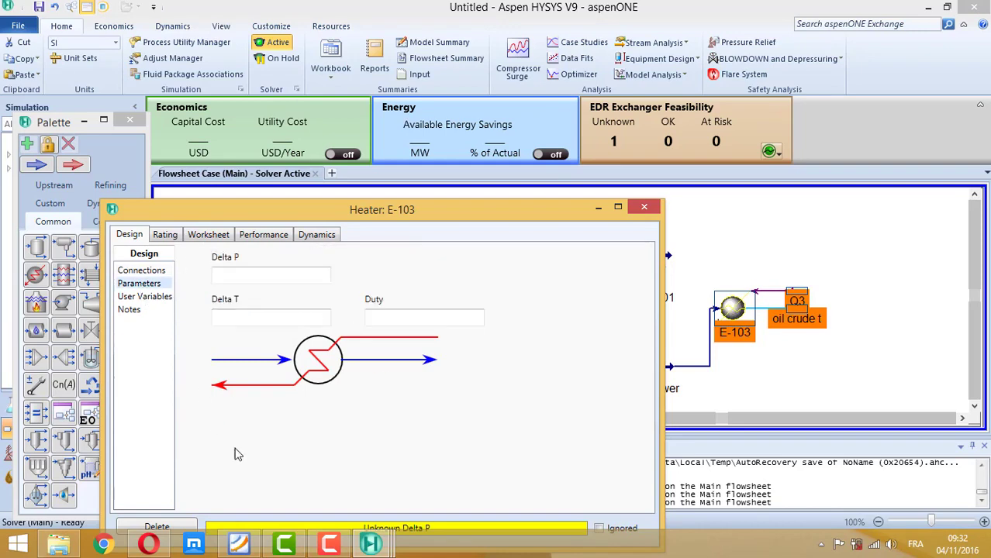
pyautogui.click(239, 545)
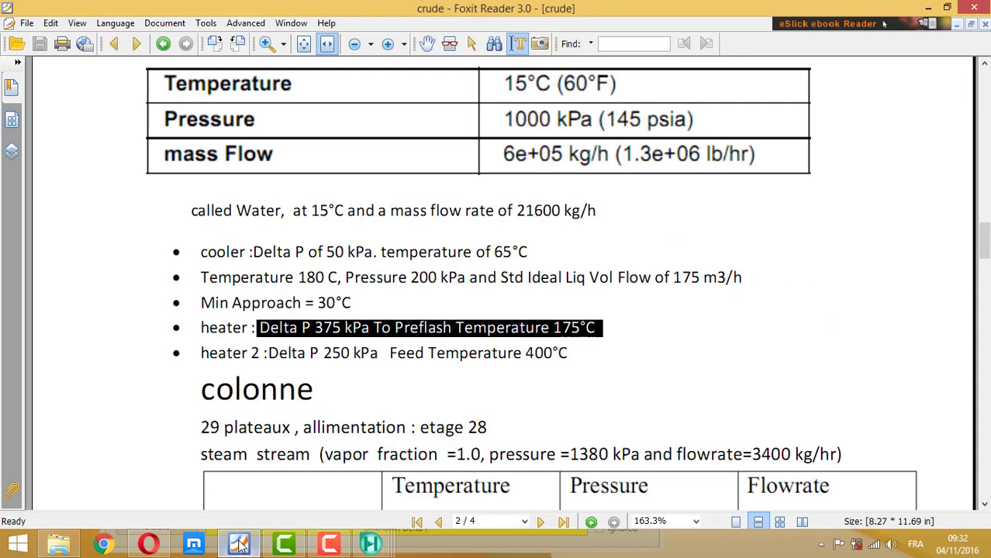
pyautogui.click(239, 545)
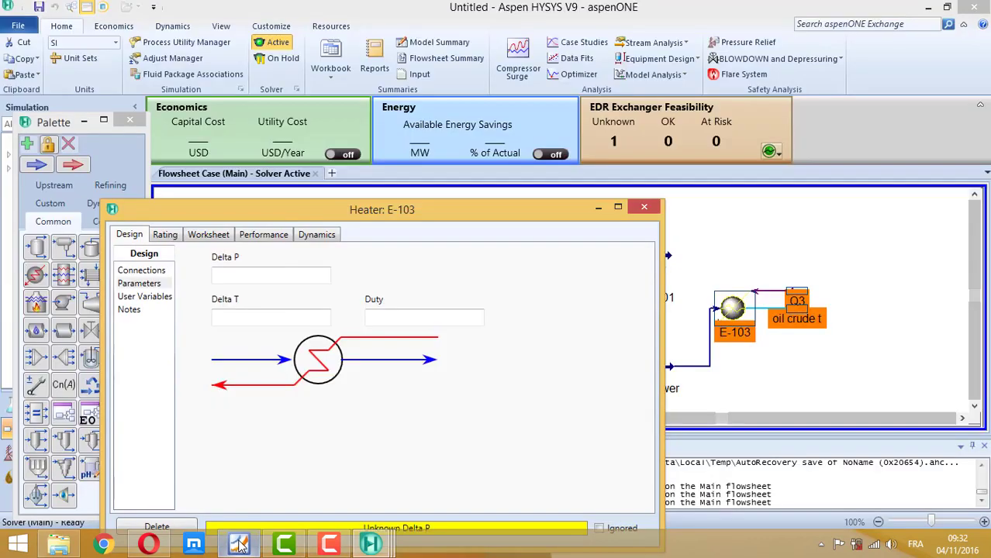
pyautogui.click(259, 276)
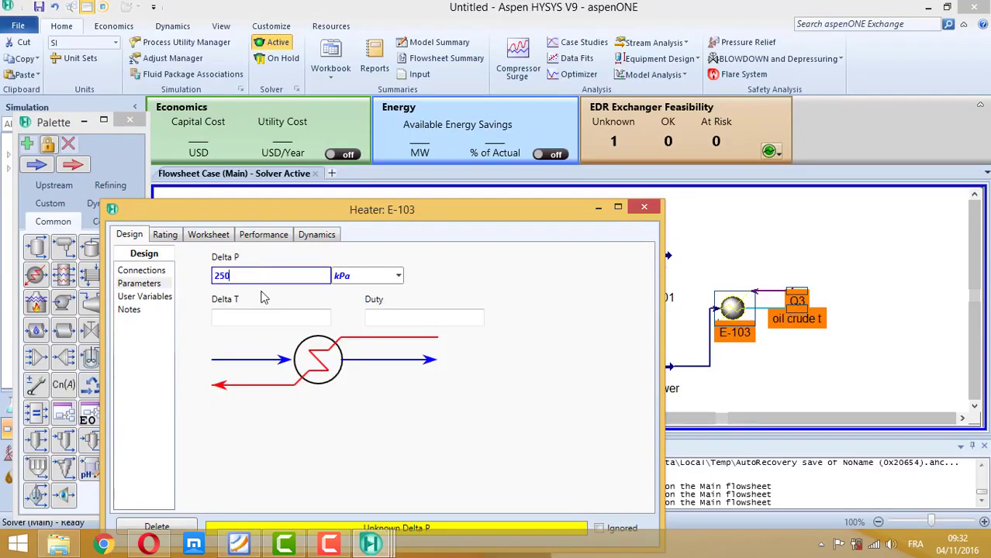
pyautogui.write('250')
pyautogui.press('Return')
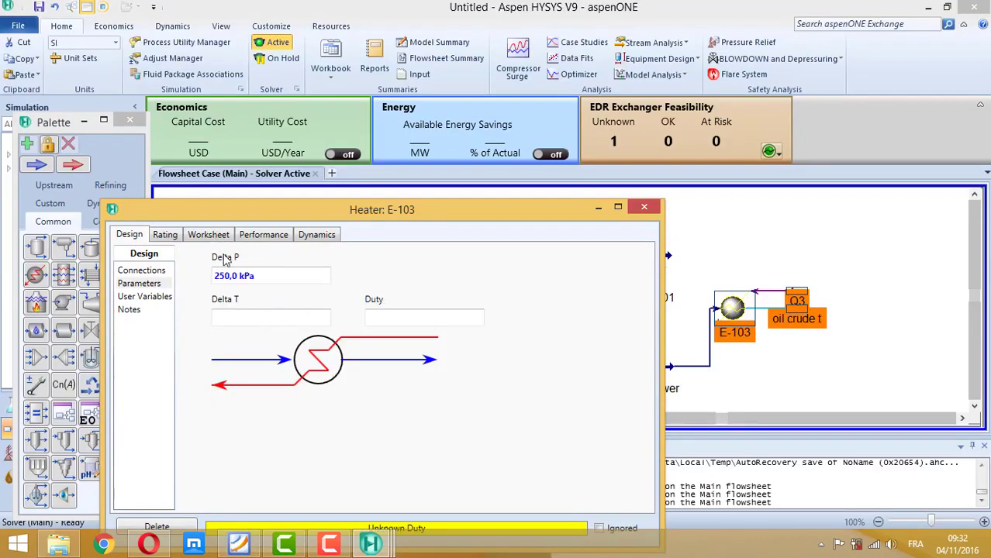
# Step: Set the temperature of outlet stream oil crude t to 400 °C in heater E-103's worksheet and close the heater window
pyautogui.click(220, 240)
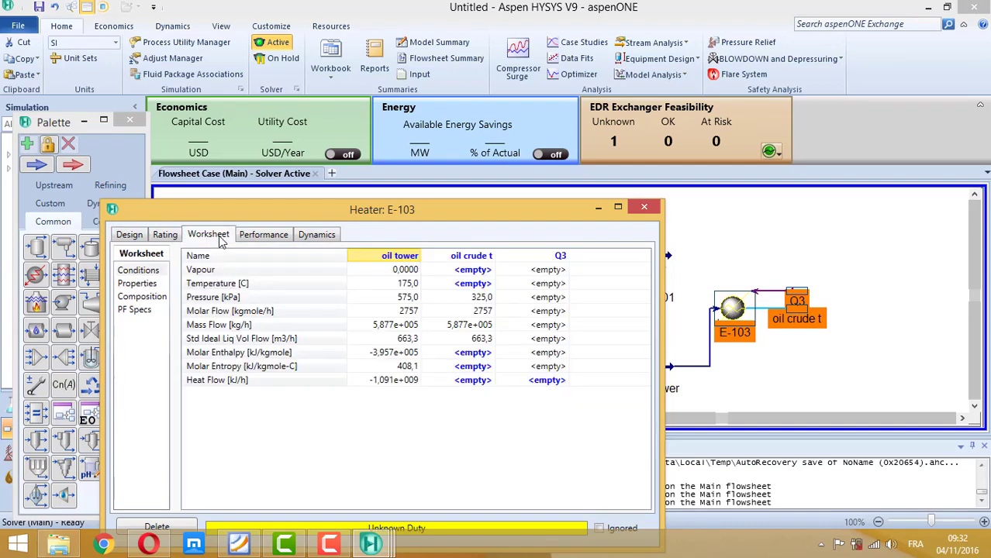
pyautogui.click(470, 285)
pyautogui.write('400')
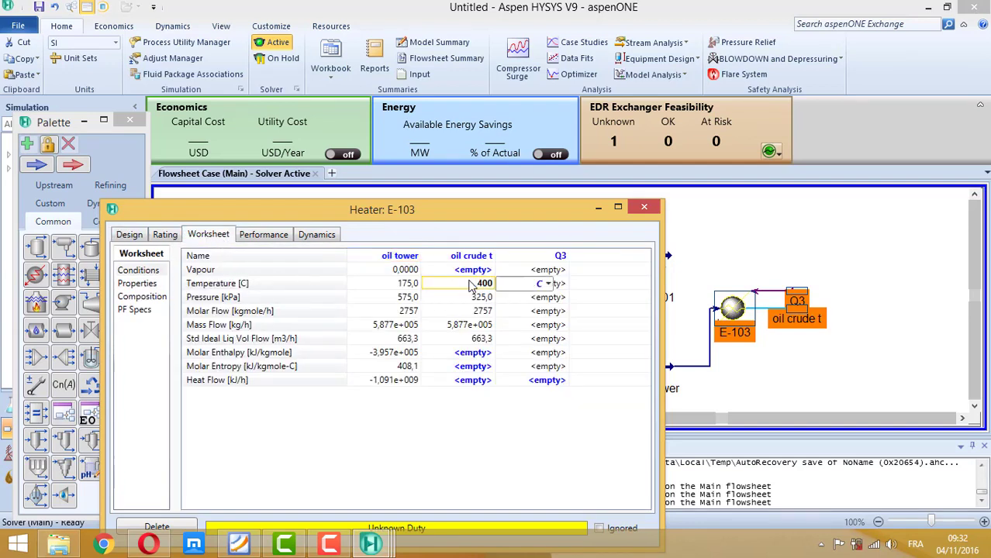
pyautogui.press('Return')
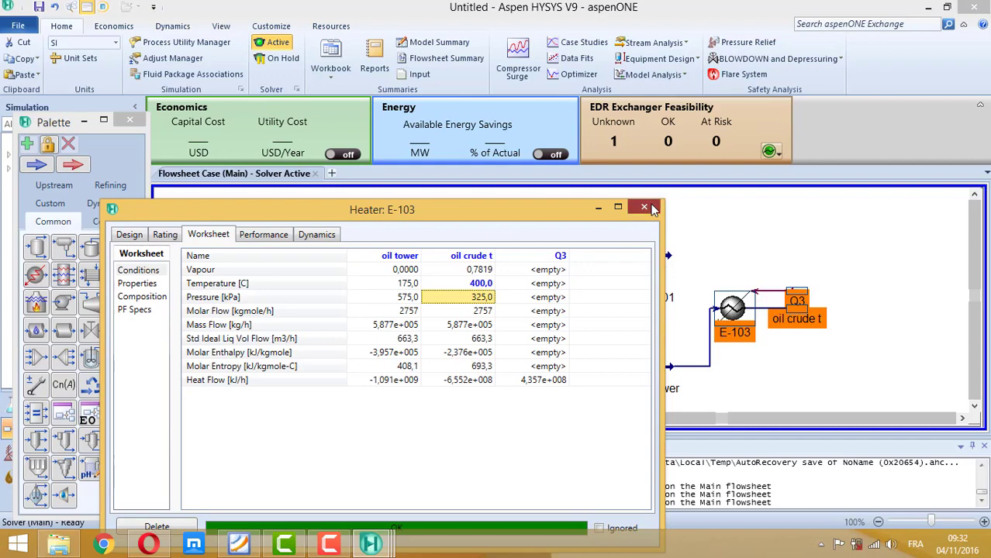
pyautogui.click(644, 207)
pyautogui.click(803, 243)
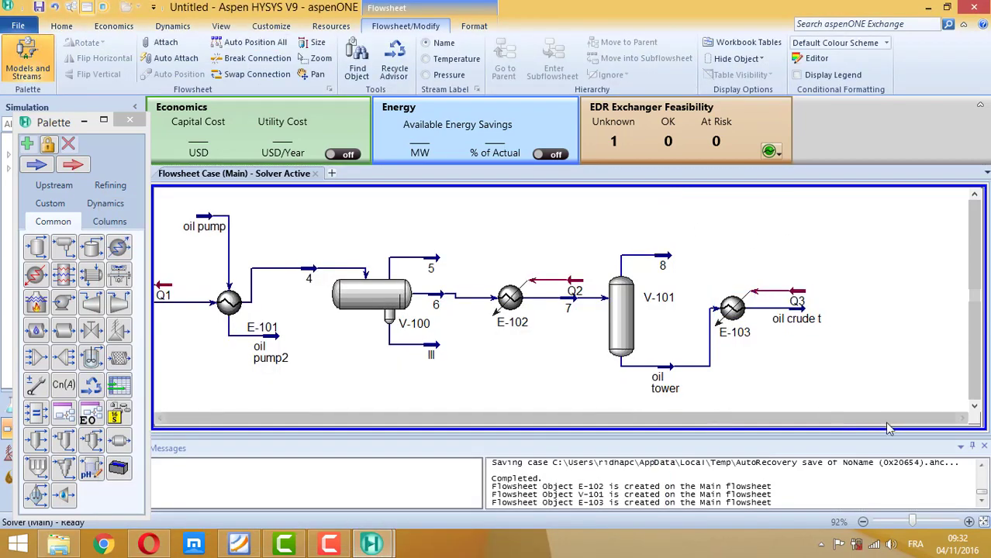
# Step: Place a refluxed absorber column on the empty flowsheet area to the right of heater E-103
pyautogui.click(962, 419)
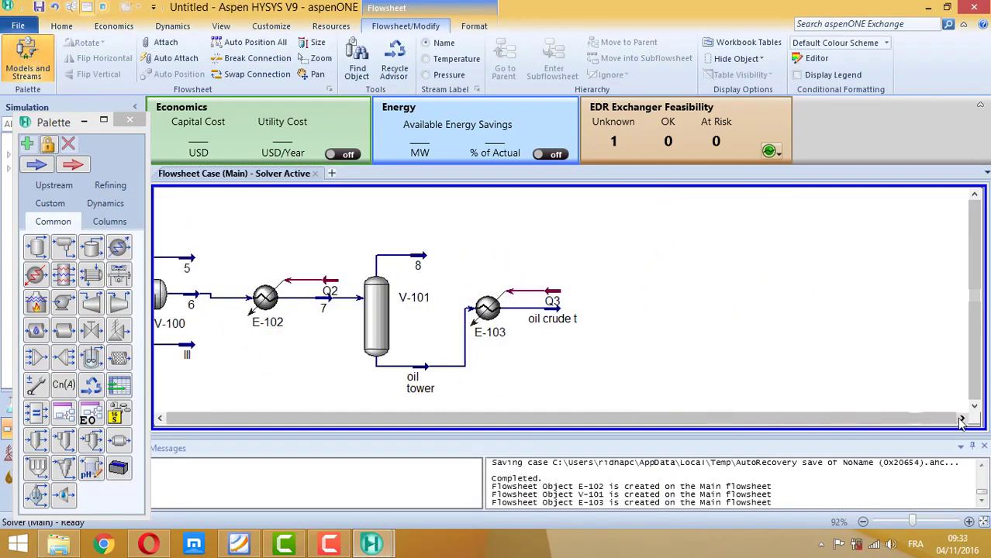
pyautogui.click(113, 225)
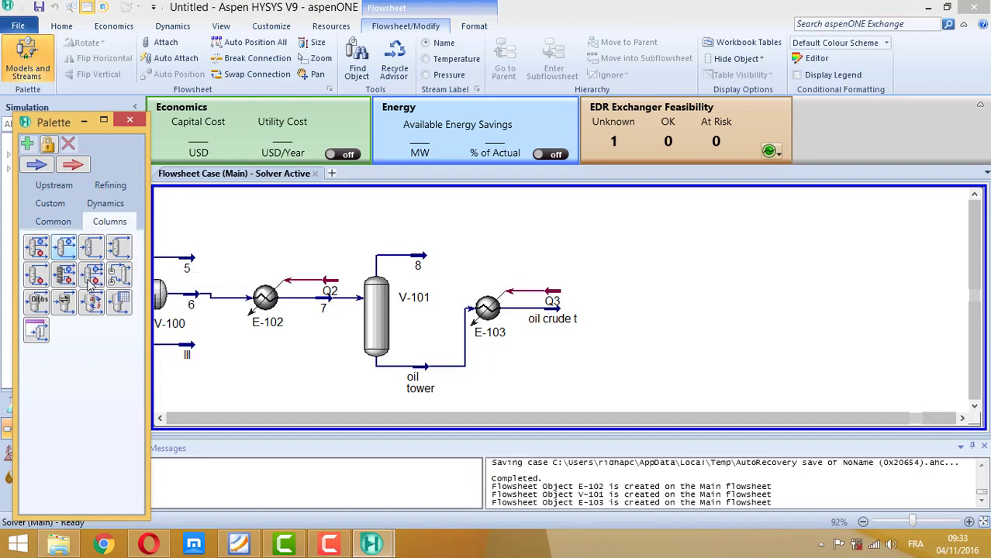
pyautogui.click(65, 248)
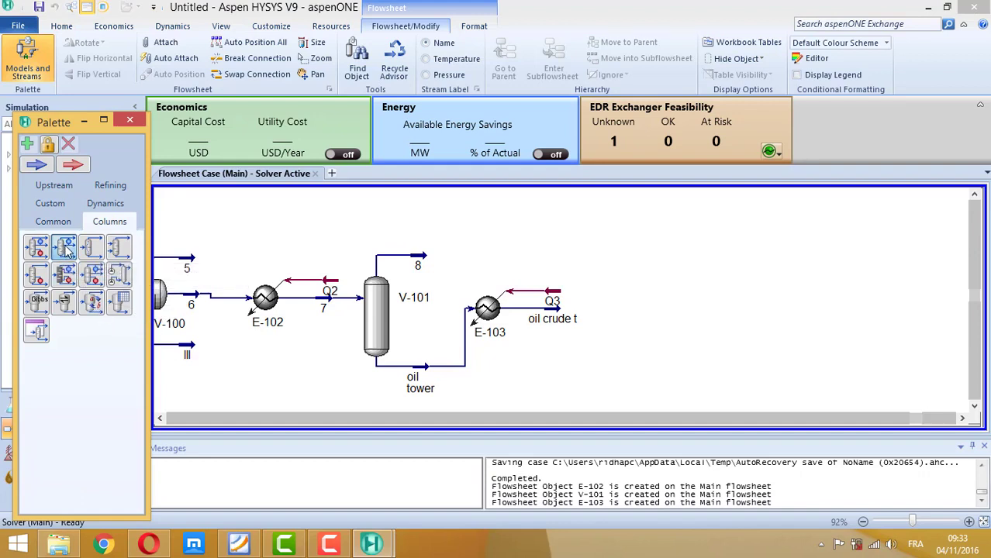
pyautogui.click(625, 363)
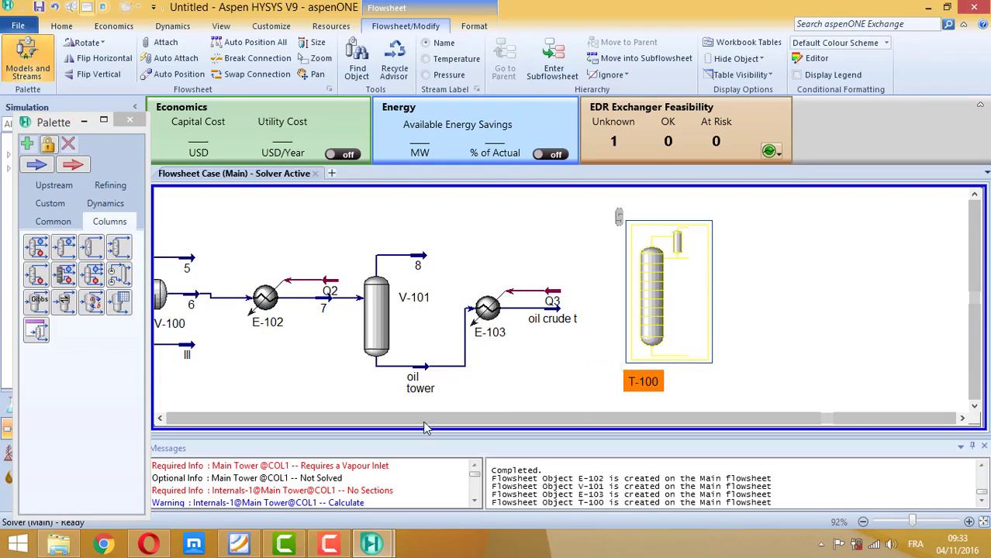
# Step: Examine the column section of the crude PDF, highlighting the tray count and feed stage line and the steam stream specification
pyautogui.moveTo(239, 544)
pyautogui.click(310, 391)
pyautogui.scroll(-5, 310, 391)
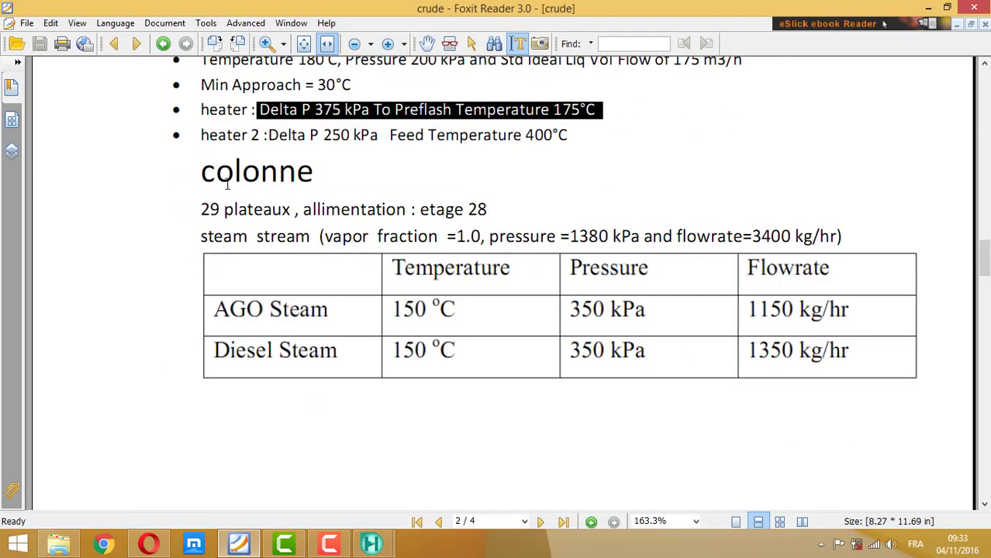
pyautogui.moveTo(196, 210); pyautogui.dragTo(509, 218)
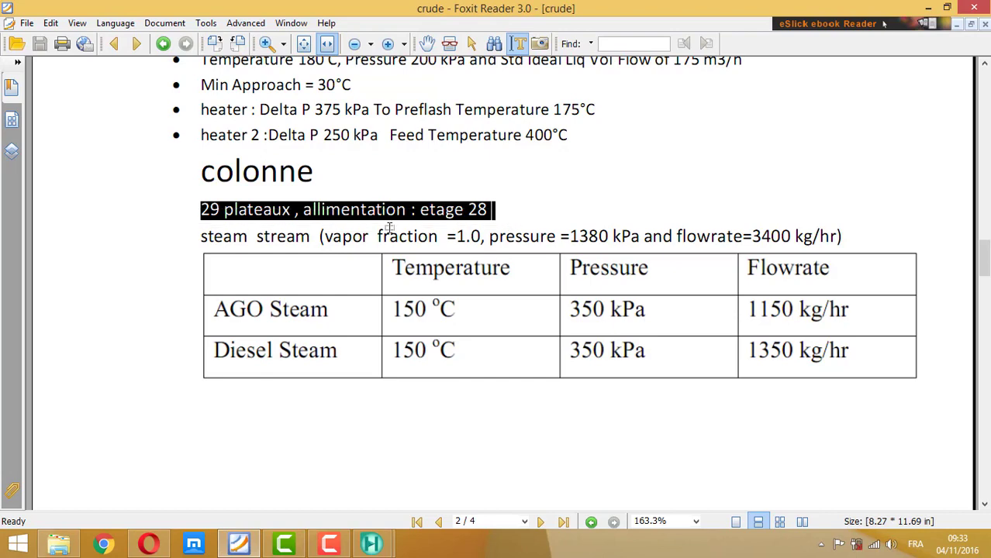
pyautogui.moveTo(201, 236); pyautogui.dragTo(873, 237)
pyautogui.click(239, 543)
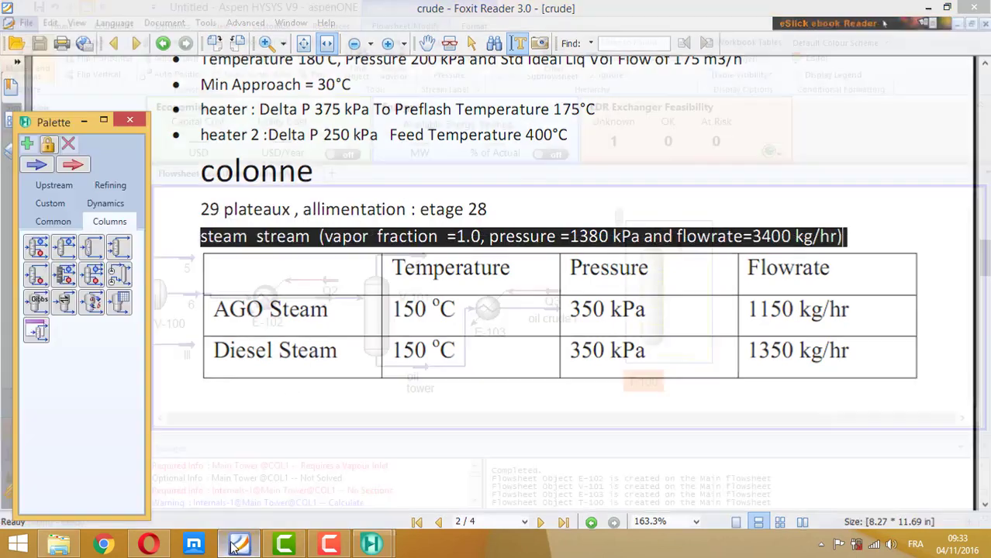
# Step: Add two material streams, one above the other, below heater E-103 and beside column T-100
pyautogui.click(40, 172)
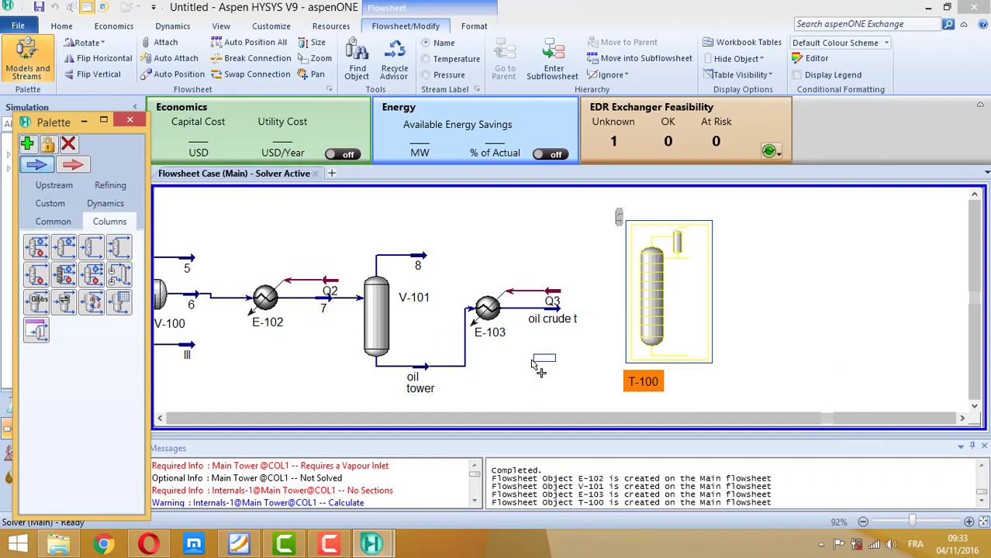
pyautogui.click(535, 367)
pyautogui.click(36, 165)
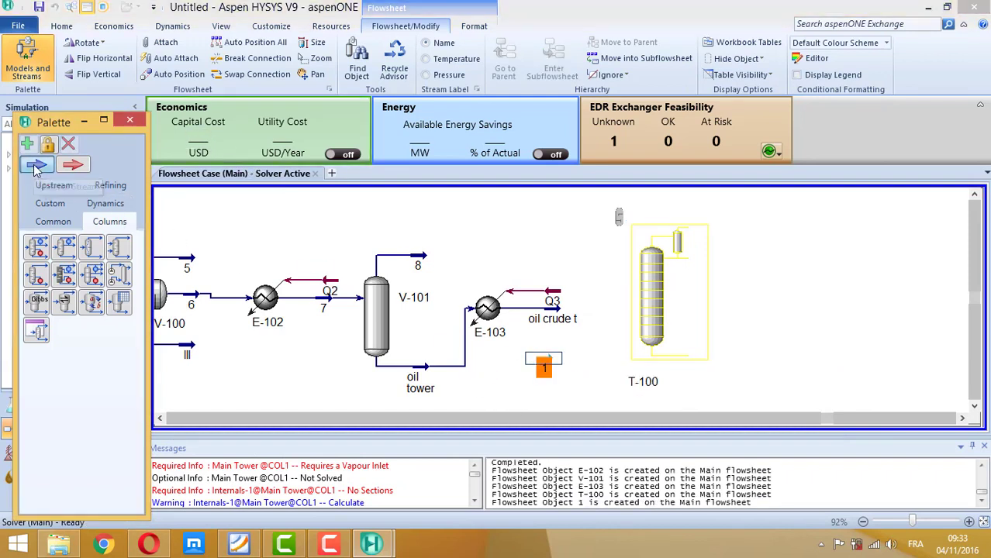
pyautogui.click(535, 397)
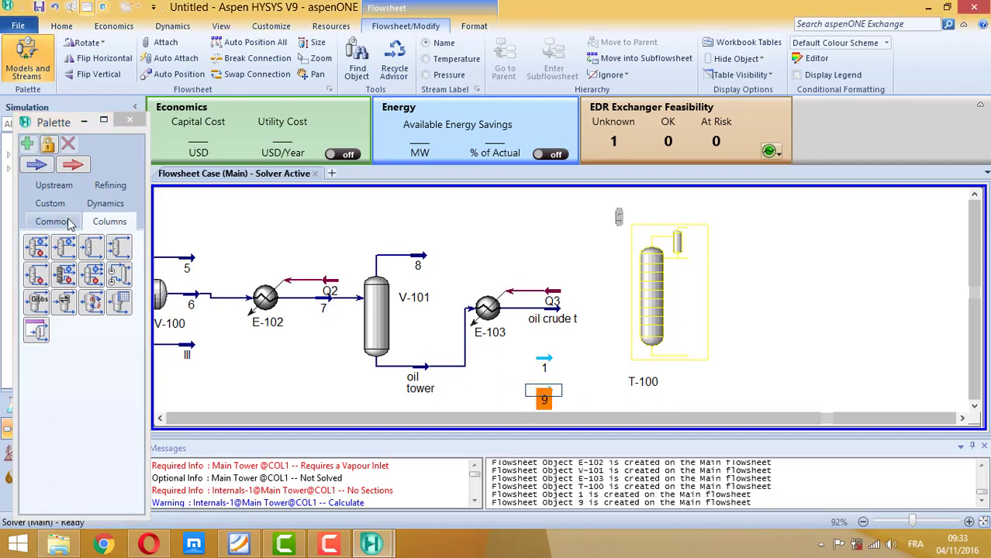
# Step: Add a third material stream to the right of stream 9, just below column T-100
pyautogui.click(42, 168)
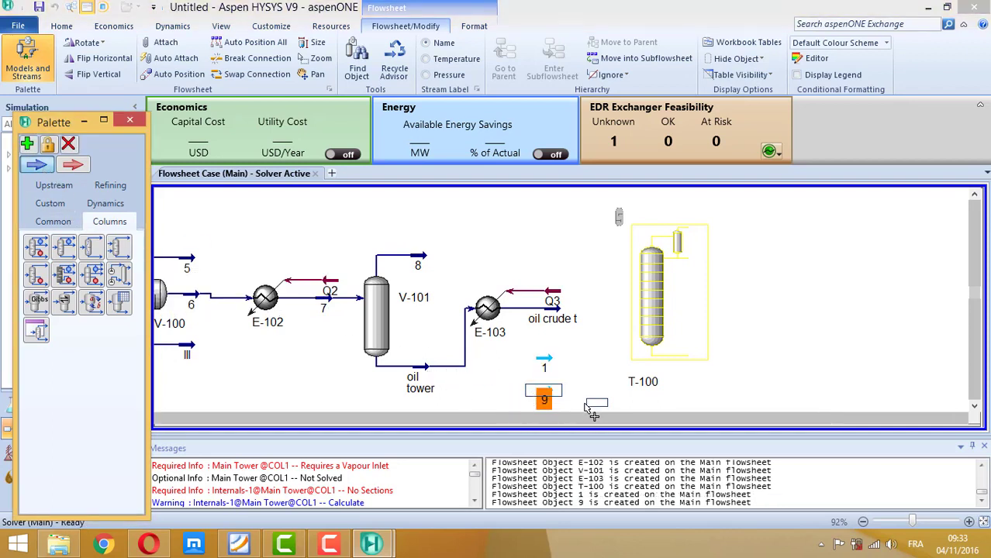
pyautogui.click(592, 406)
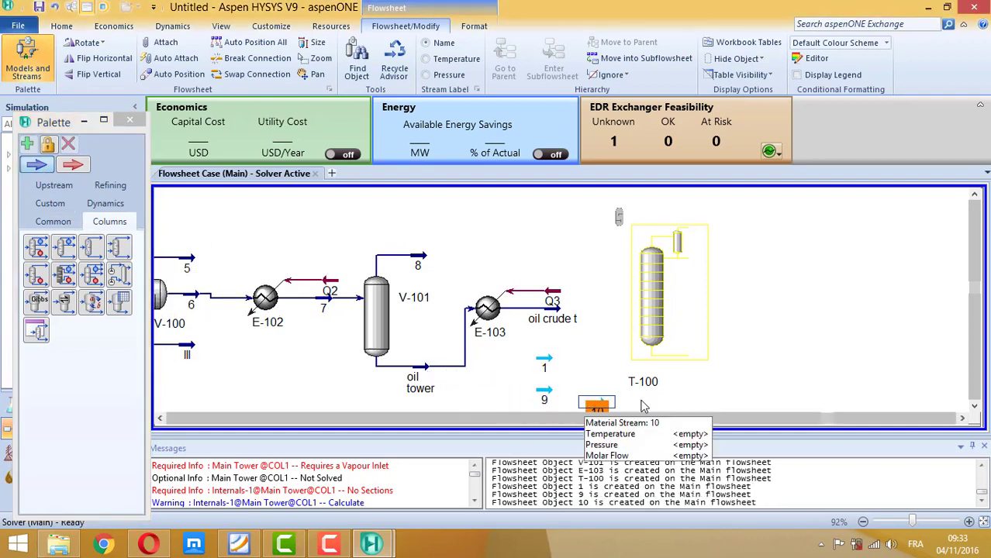
pyautogui.click(975, 406)
# Step: Rename material stream 1 as strem col in its worksheet conditions
pyautogui.doubleClick(543, 315)
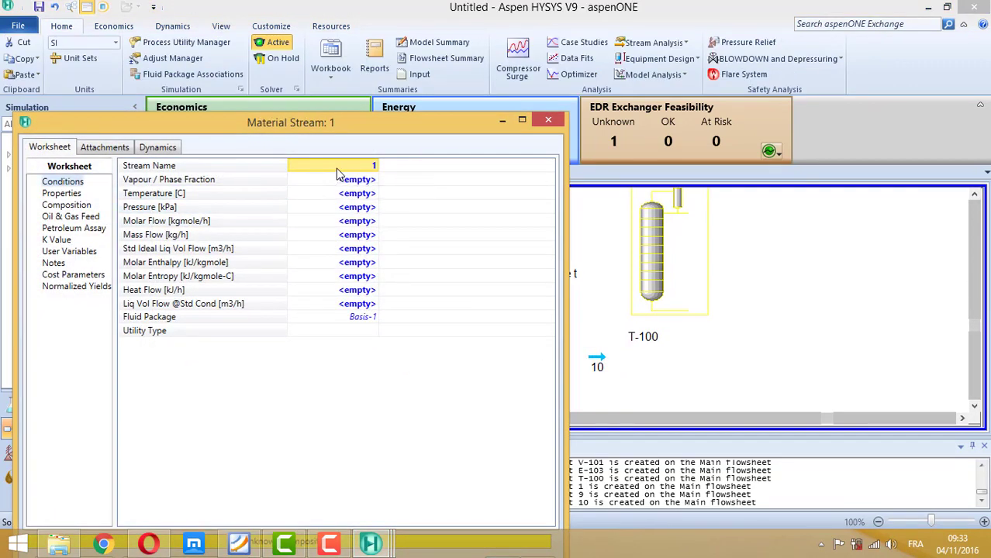
pyautogui.write('strem col')
pyautogui.press('Return')
# Step: Check the steam stream specification in the crude PDF and set strem col's vapour fraction to 1
pyautogui.click(358, 196)
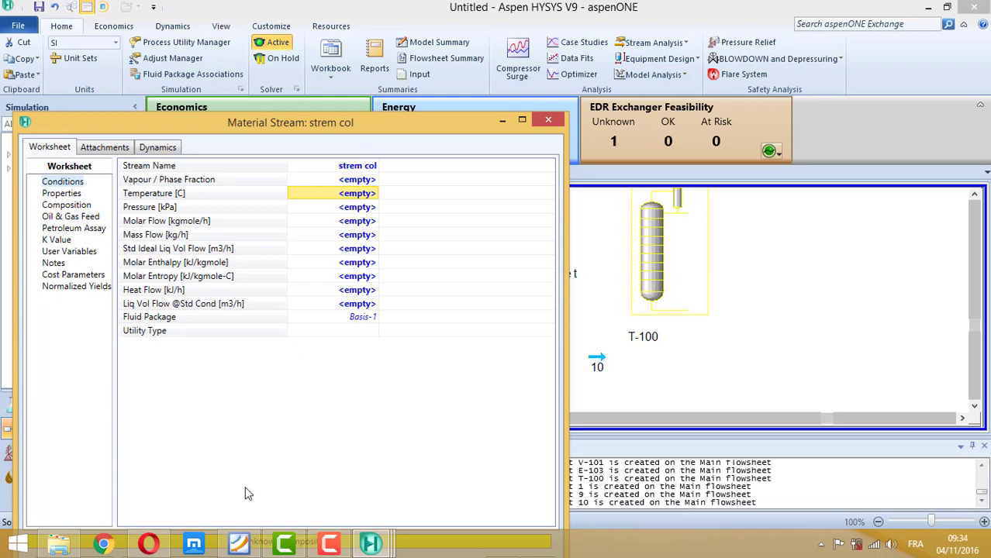
pyautogui.click(239, 543)
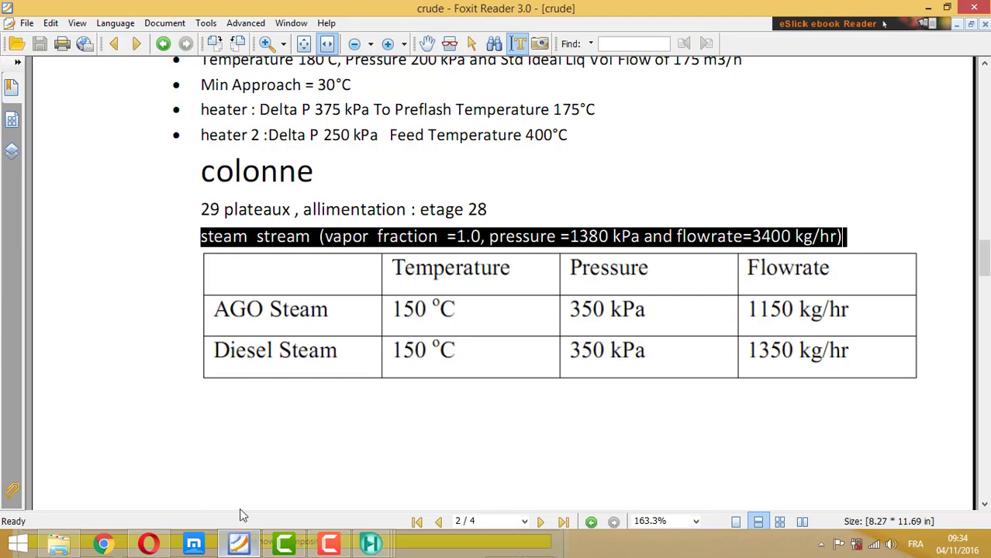
pyautogui.click(249, 547)
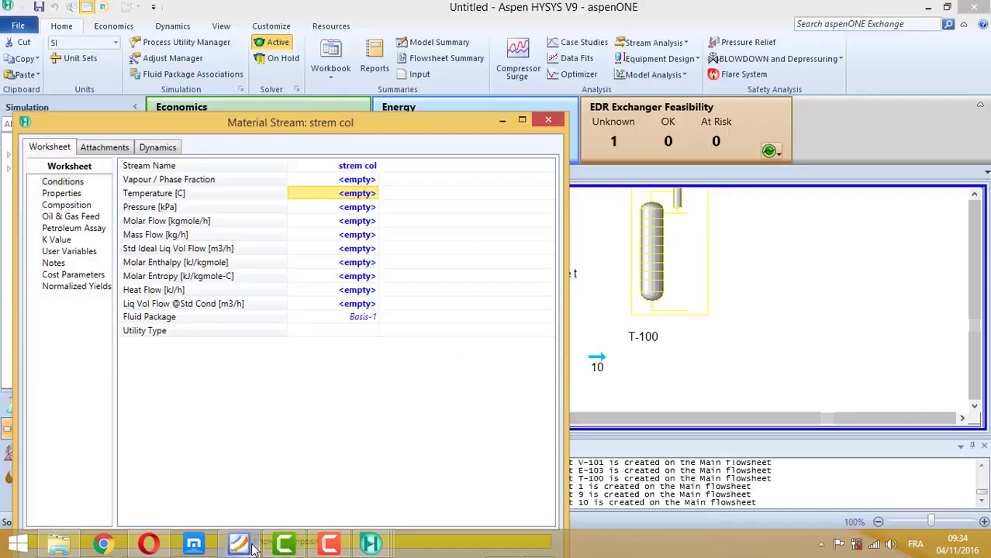
pyautogui.click(362, 181)
pyautogui.write('1')
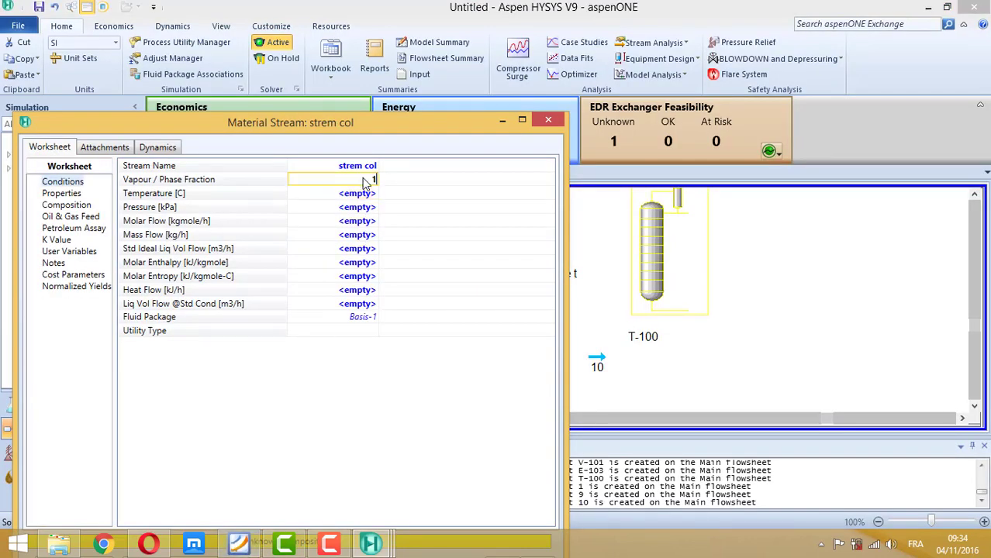
pyautogui.press('Return')
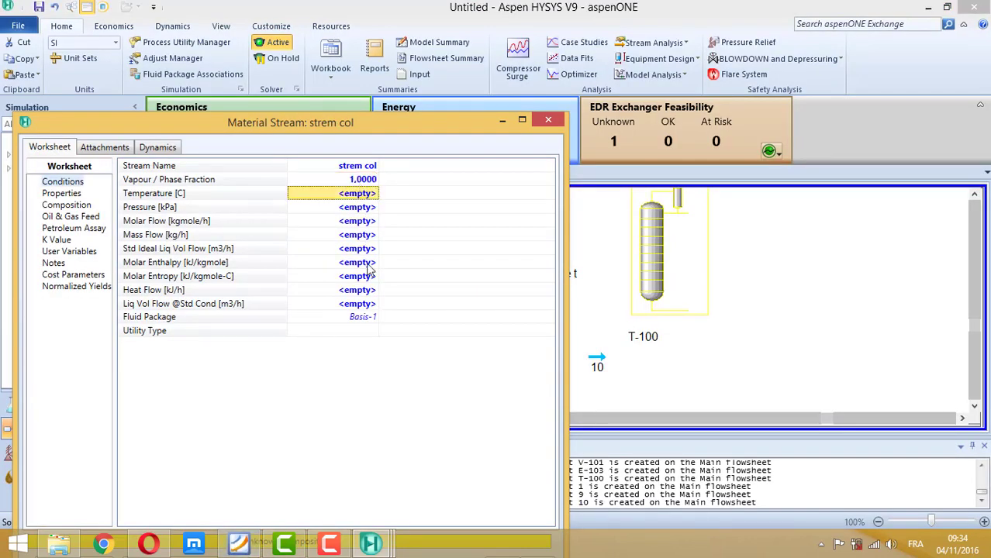
# Step: Set the pressure of stream strem col to 1380 kPa, following the steam line in the crude PDF
pyautogui.click(239, 545)
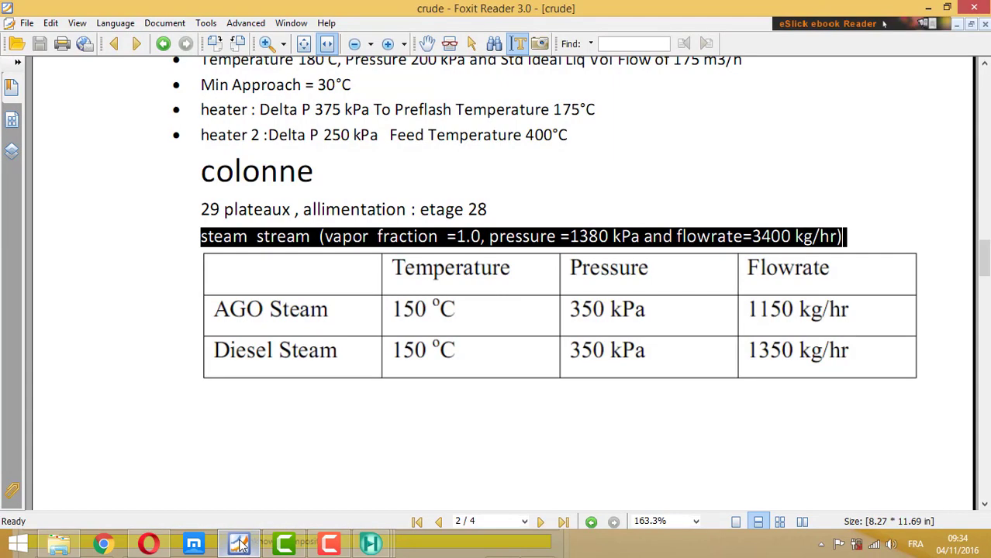
pyautogui.click(239, 545)
pyautogui.click(353, 209)
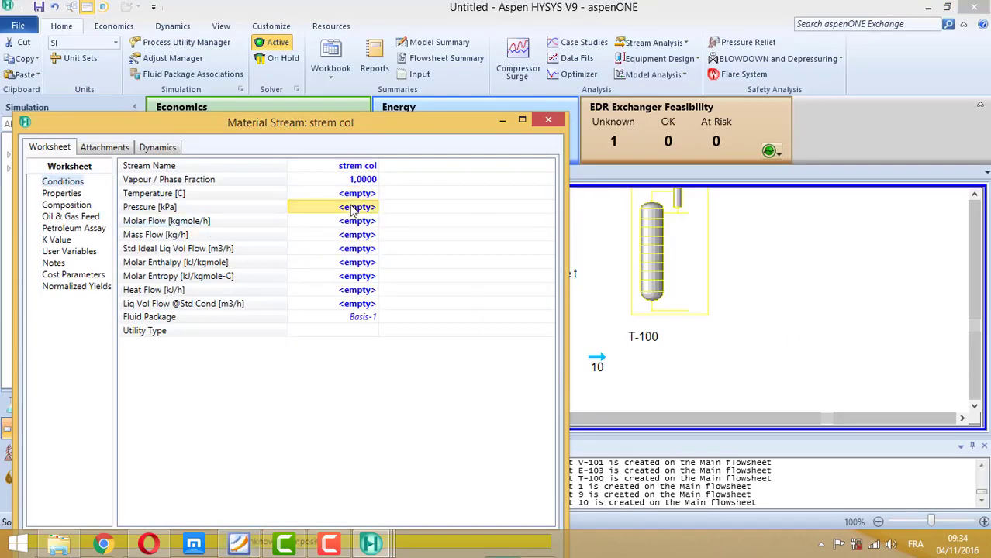
pyautogui.write('1')
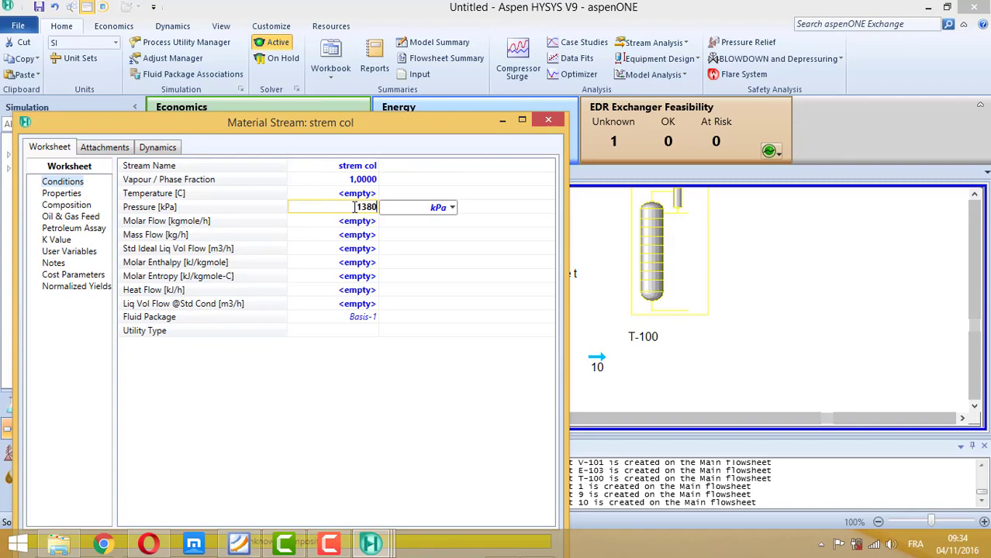
pyautogui.write('380')
pyautogui.press('Return')
# Step: Set the mass flow of stream strem col to 3400 kg/h, following the steam flowrate in the crude PDF
pyautogui.click(239, 545)
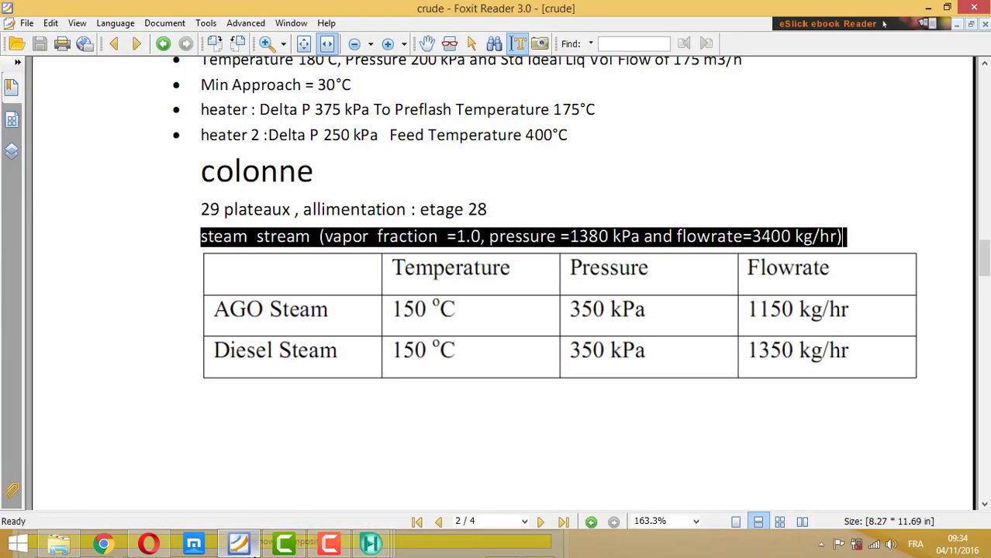
pyautogui.click(240, 546)
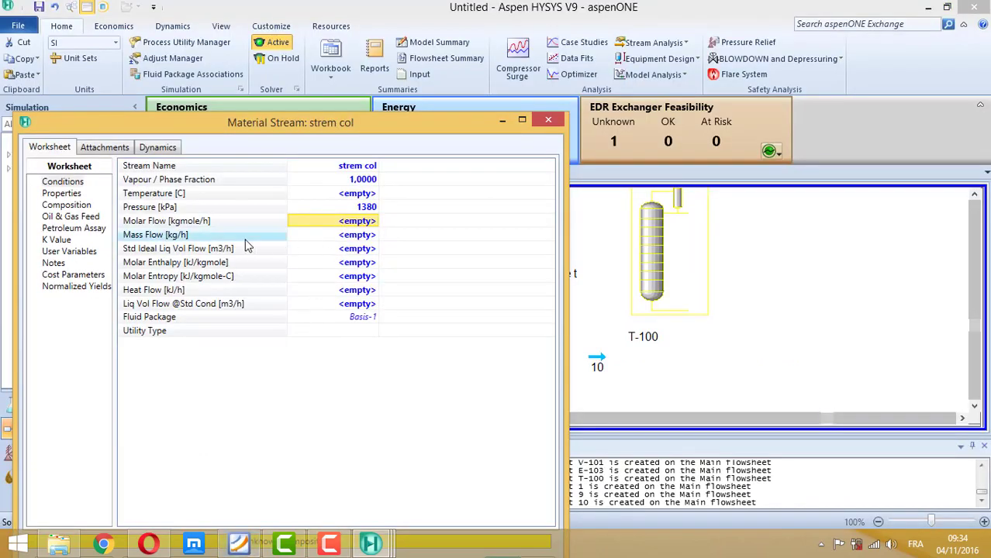
pyautogui.click(231, 548)
pyautogui.click(231, 547)
pyautogui.click(368, 236)
pyautogui.write('3400')
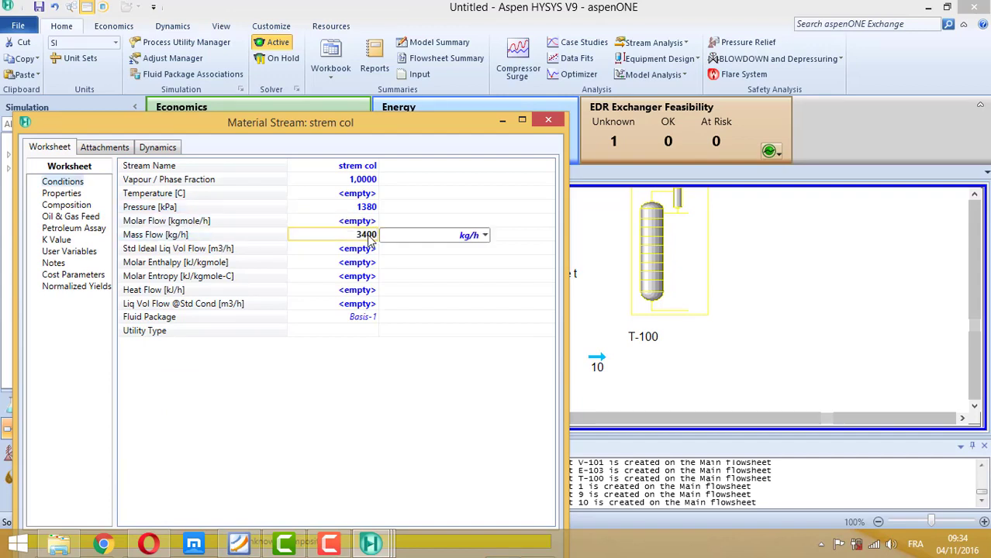
pyautogui.press('Return')
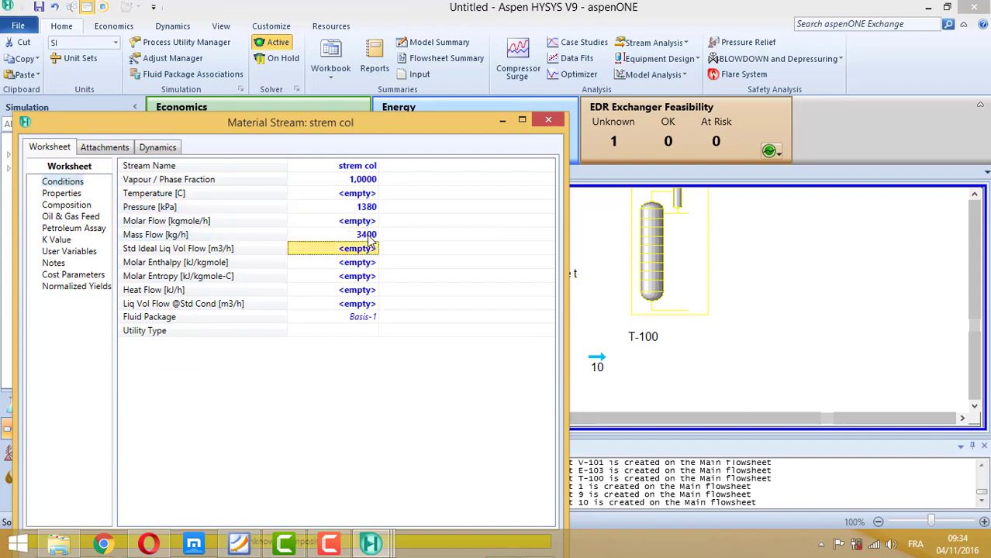
# Step: Define strem col's composition as pure water with an H2O mole fraction of 1 and close the stream window
pyautogui.click(67, 206)
pyautogui.click(345, 285)
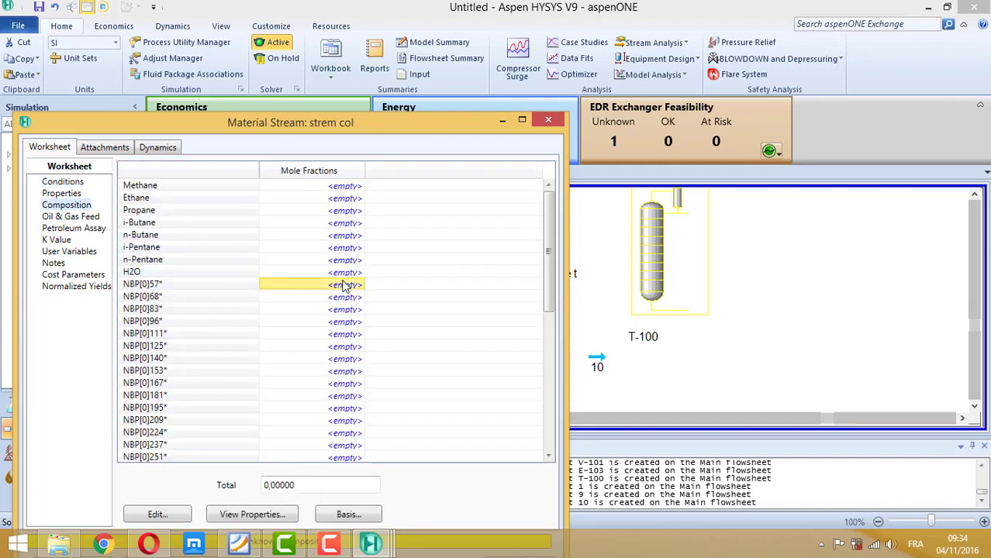
pyautogui.click(341, 273)
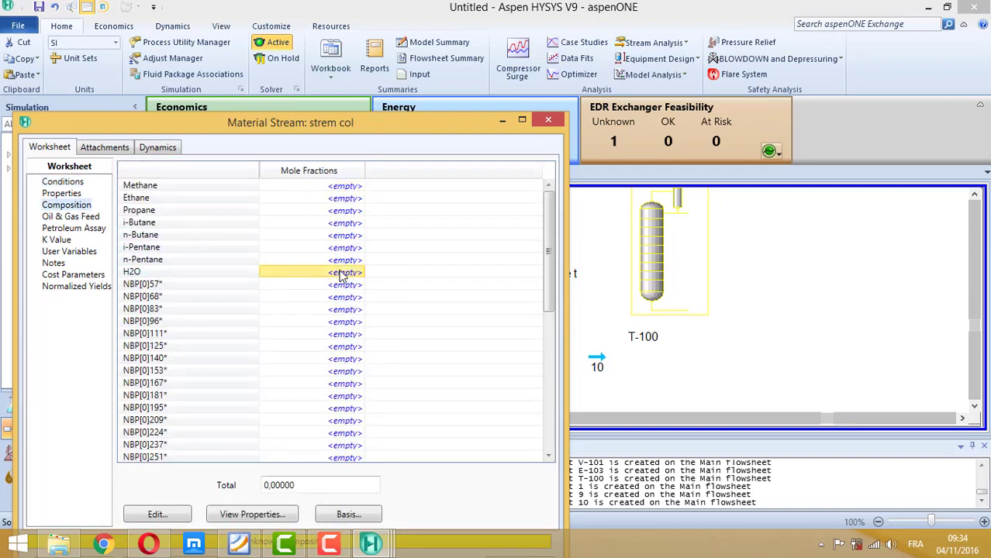
pyautogui.write('1')
pyautogui.press('Return')
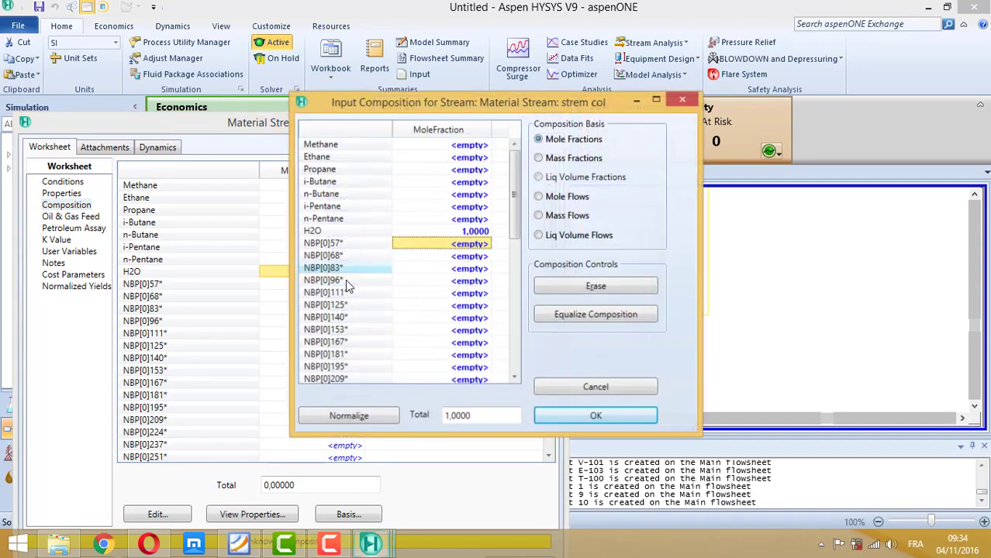
pyautogui.click(552, 425)
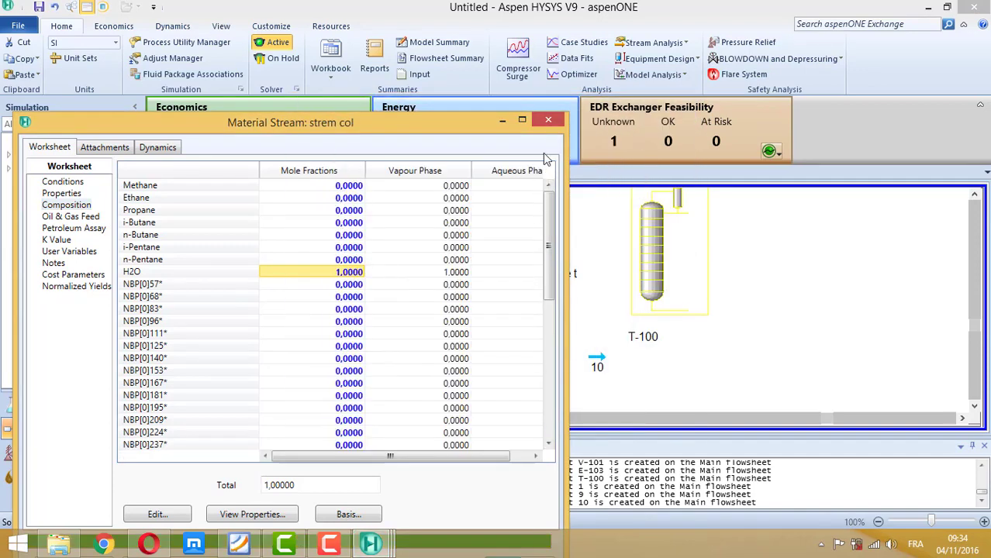
pyautogui.click(548, 119)
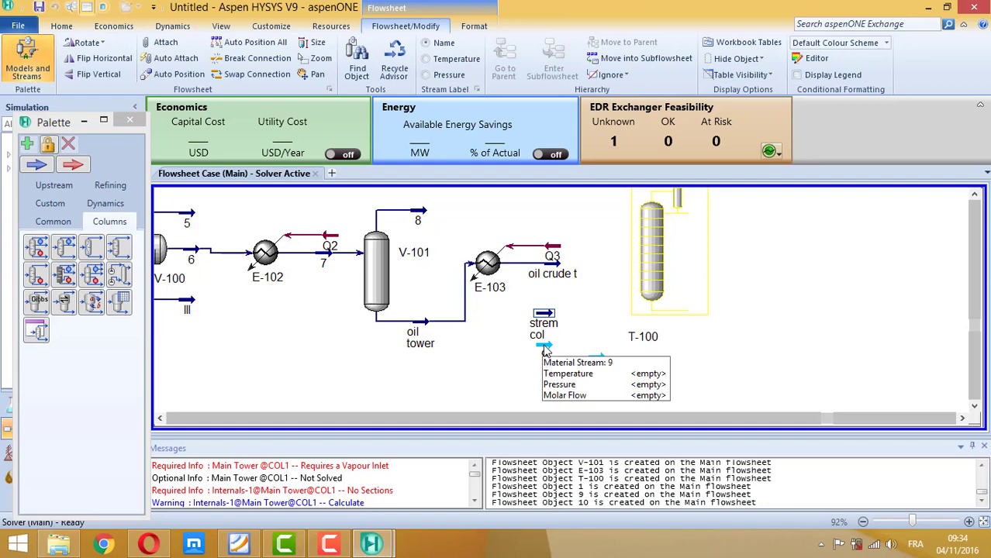
# Step: Check the steam table in the crude PDF and rename material stream 9 as diasel strem
pyautogui.click(240, 544)
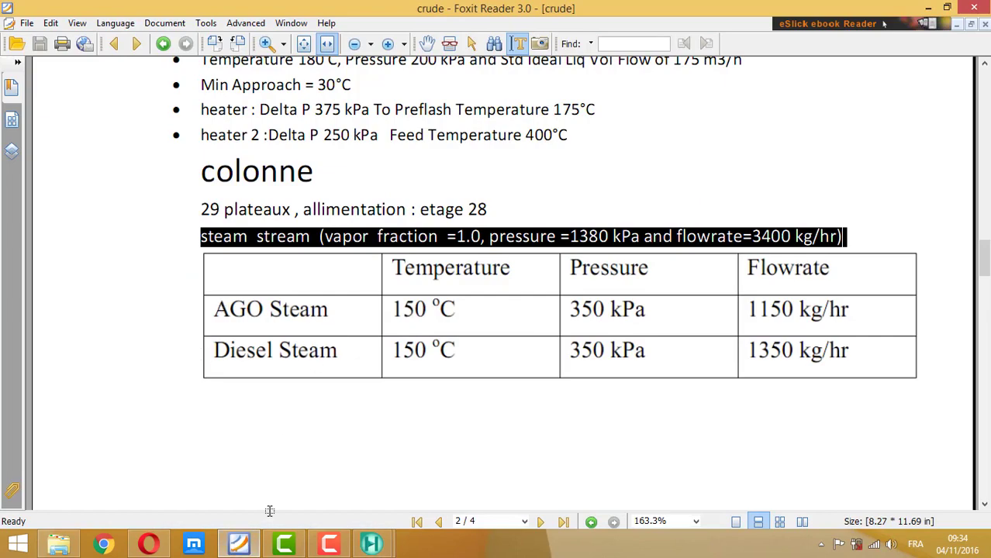
pyautogui.click(239, 545)
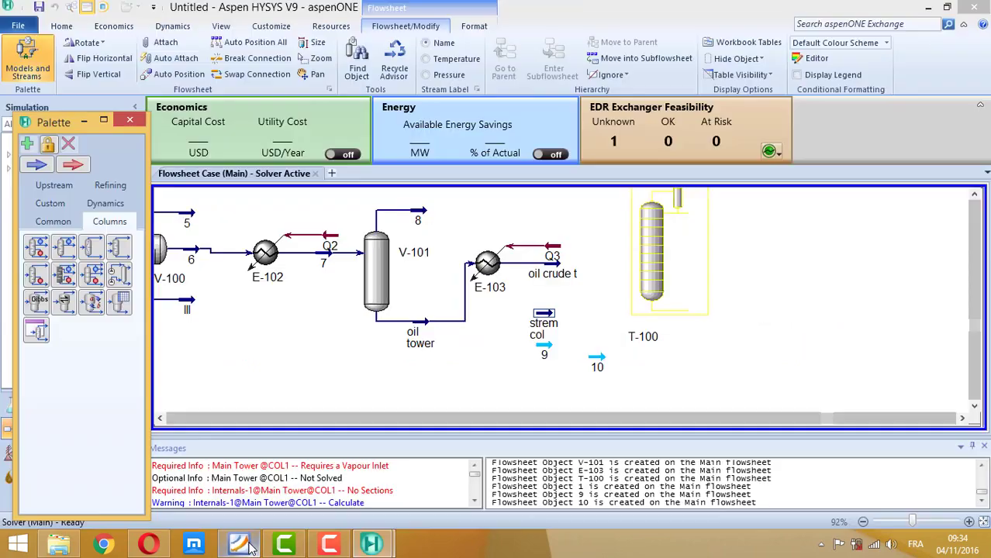
pyautogui.doubleClick(544, 345)
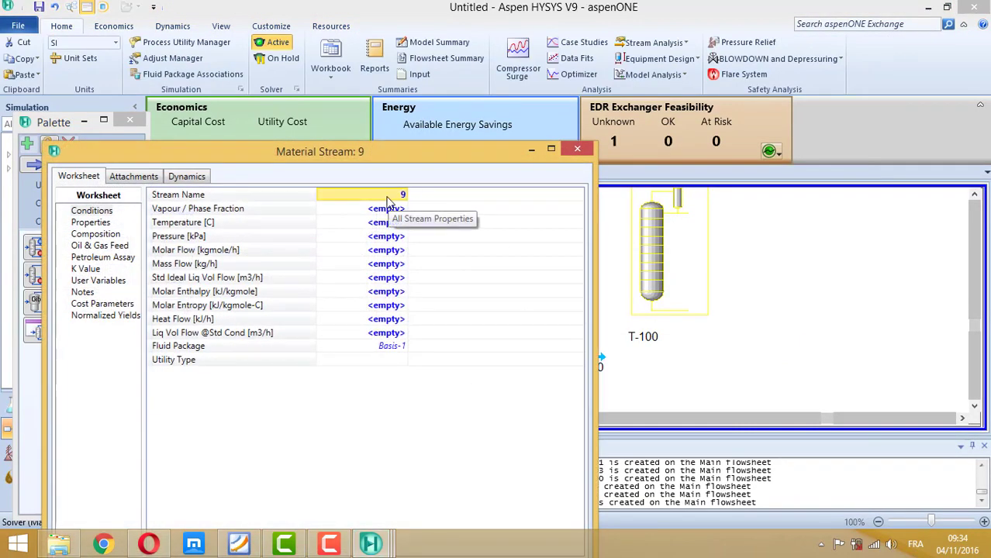
pyautogui.doubleClick(387, 201)
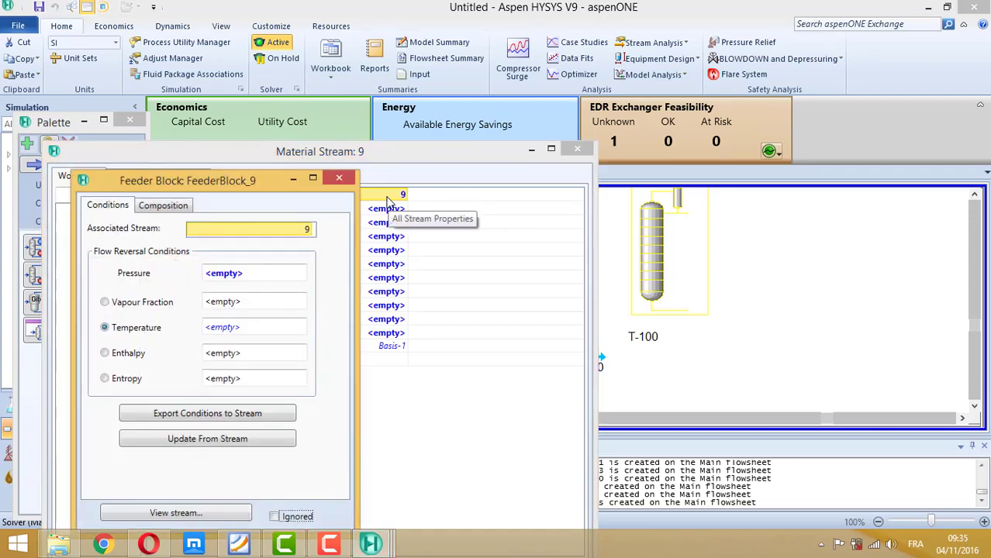
pyautogui.click(339, 178)
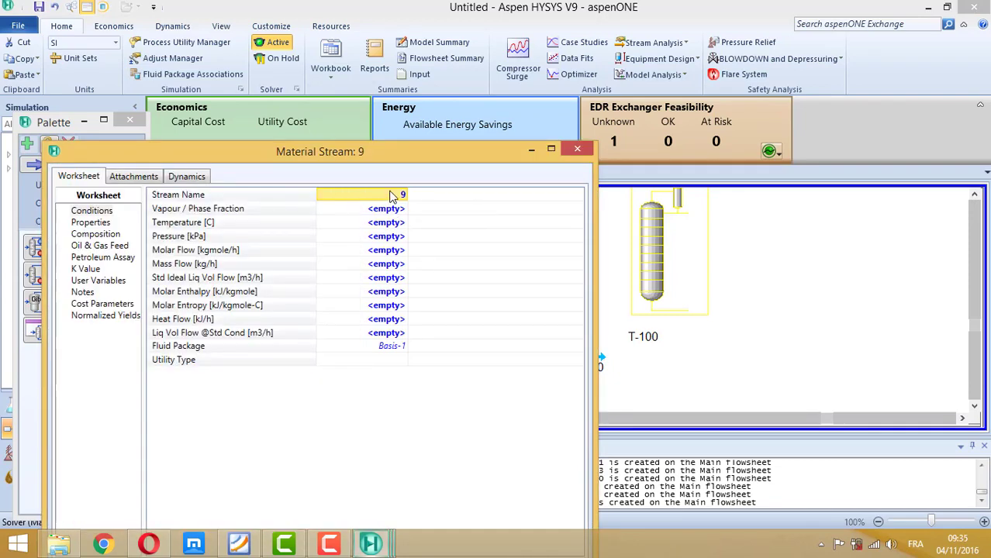
pyautogui.write('dias')
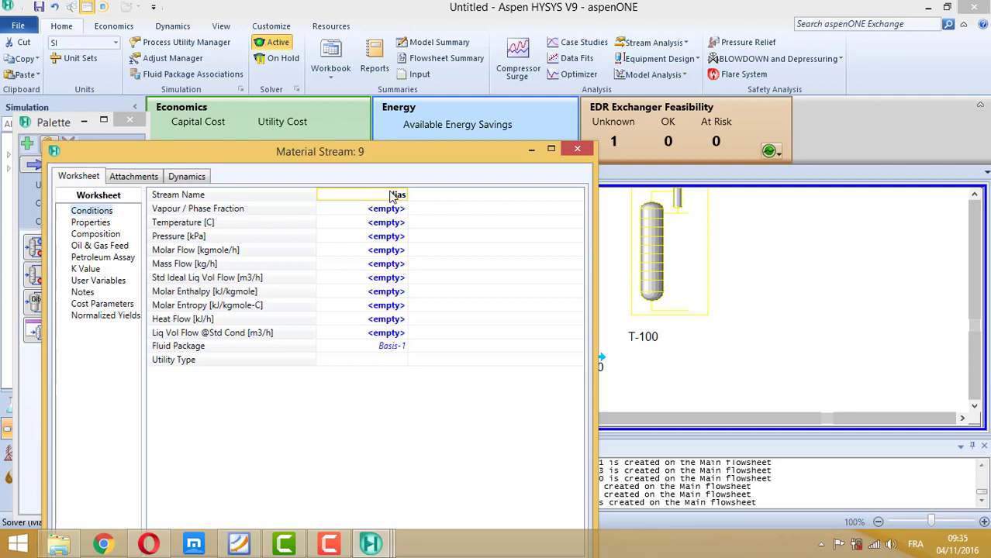
pyautogui.write('el stream')
pyautogui.press('Return')
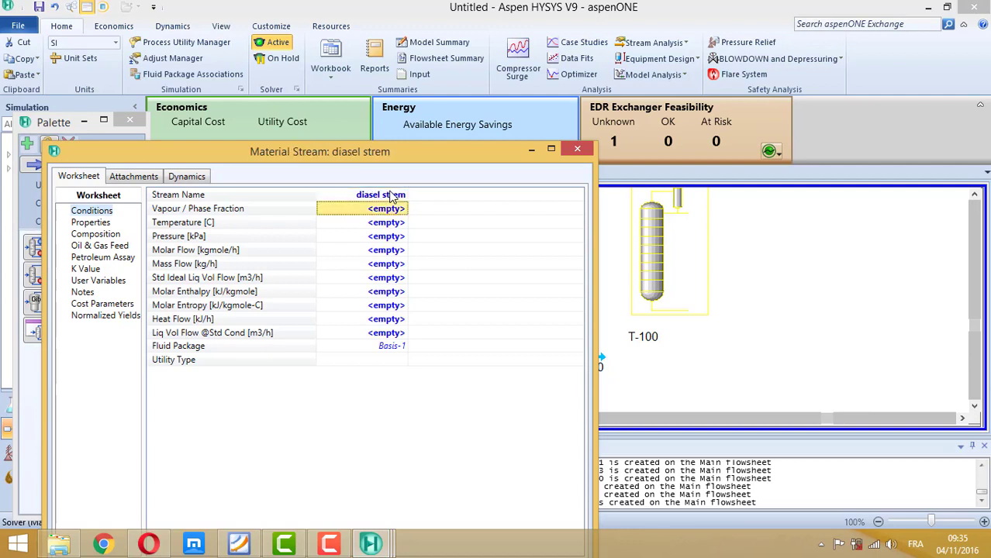
# Step: Set the temperature of stream diasel strem to 150 °C, following the Diesel Steam row in the crude PDF
pyautogui.click(239, 542)
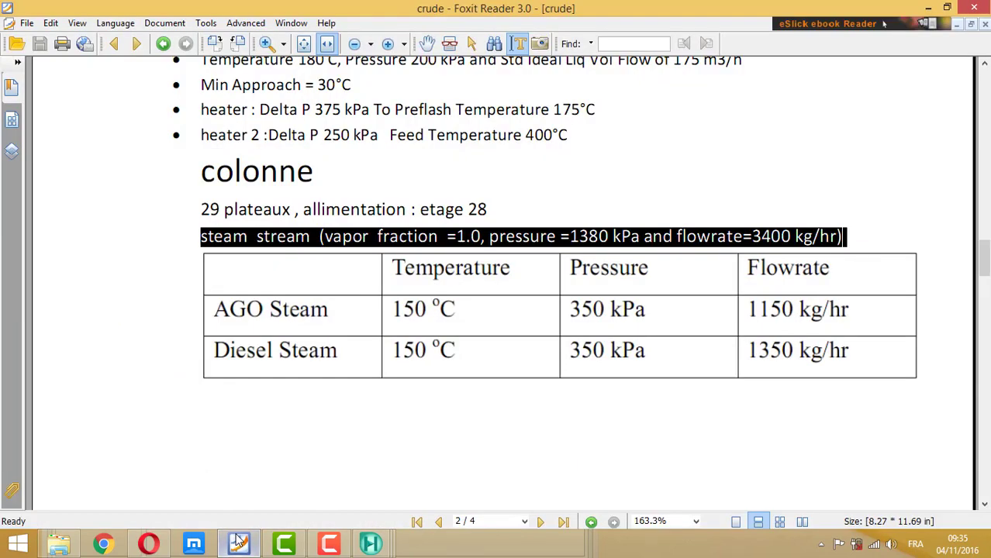
pyautogui.click(239, 545)
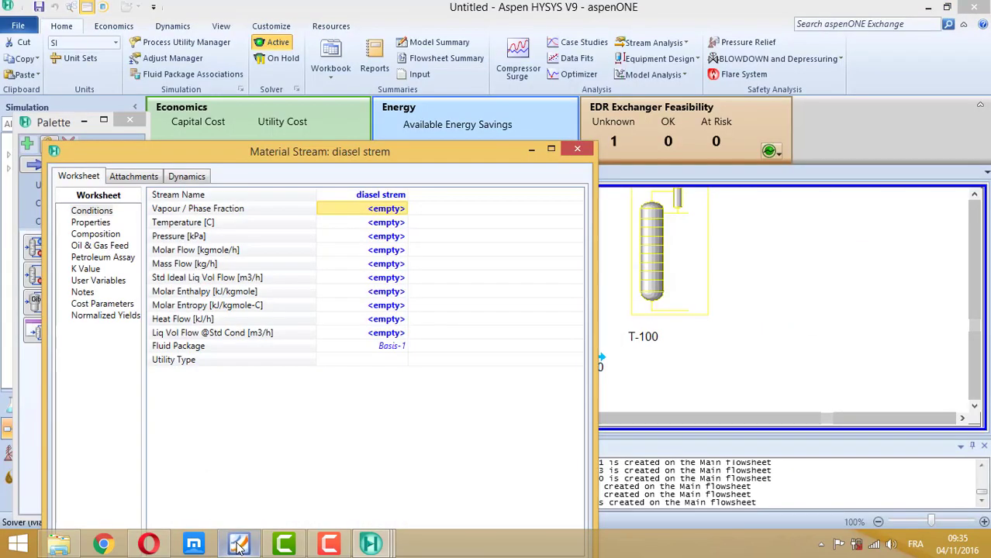
pyautogui.click(238, 545)
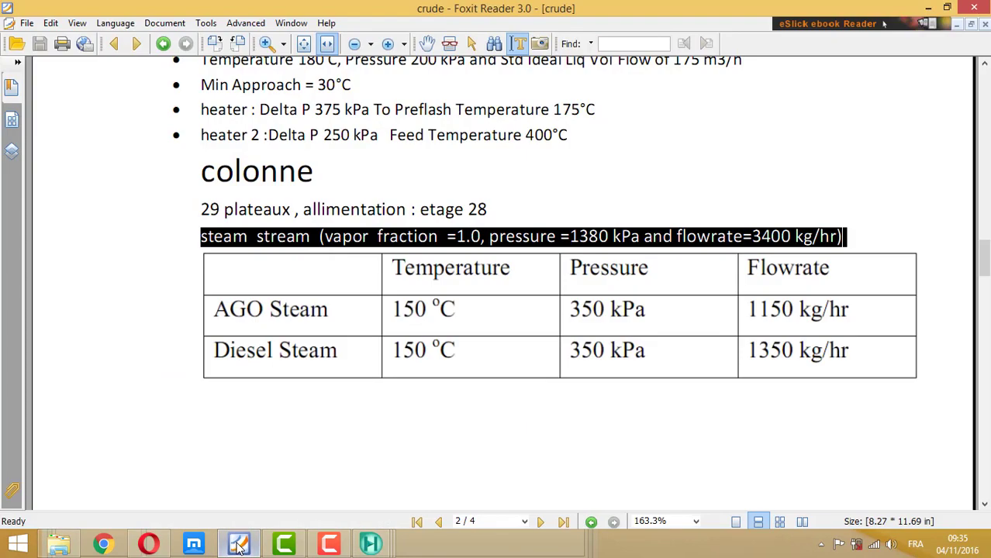
pyautogui.click(238, 545)
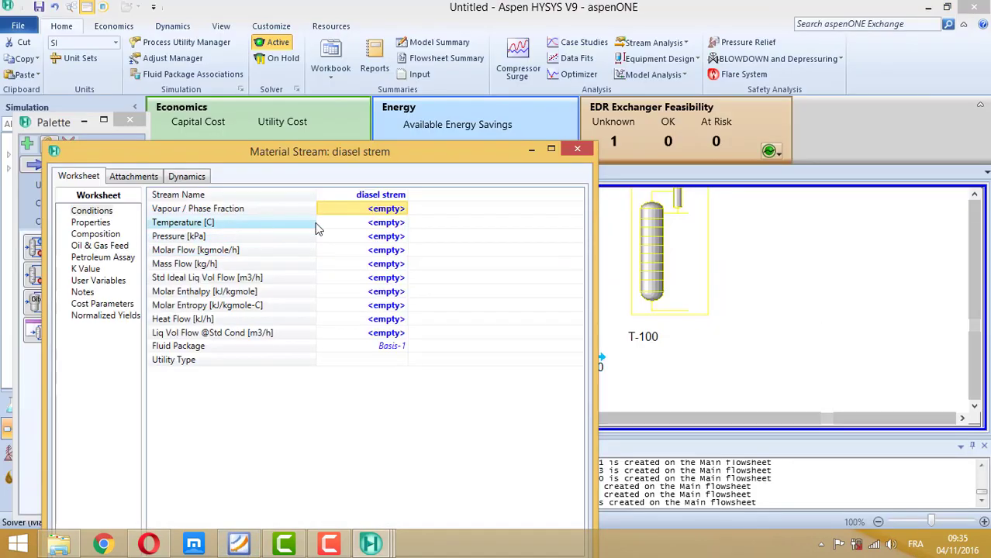
pyautogui.click(385, 222)
pyautogui.write('150')
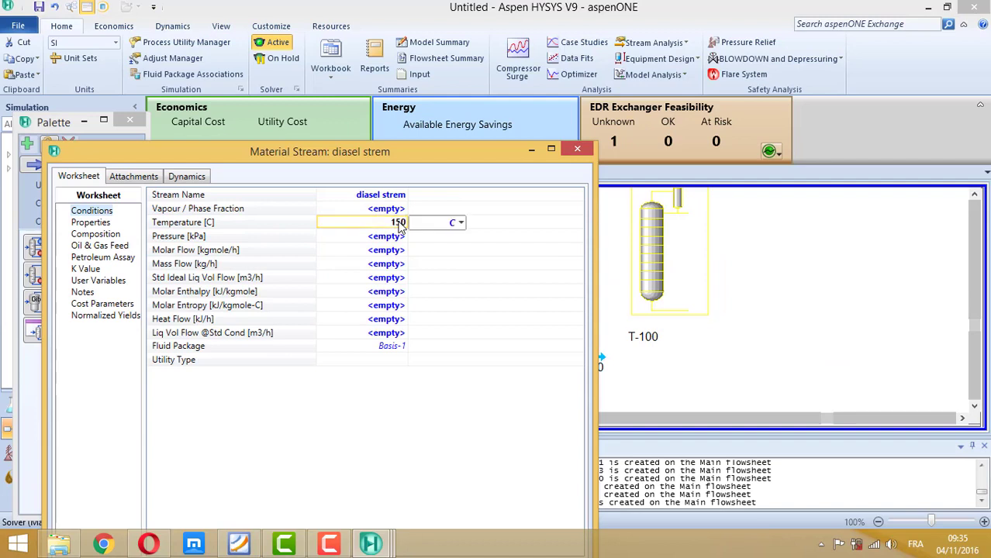
pyautogui.press('Return')
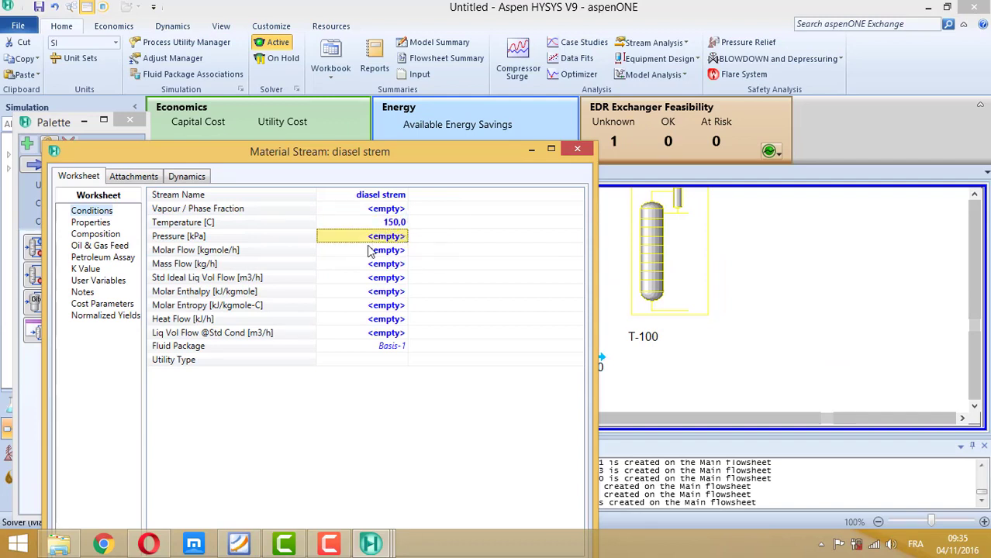
# Step: Set the pressure of stream diasel strem to 350 kPa
pyautogui.click(377, 251)
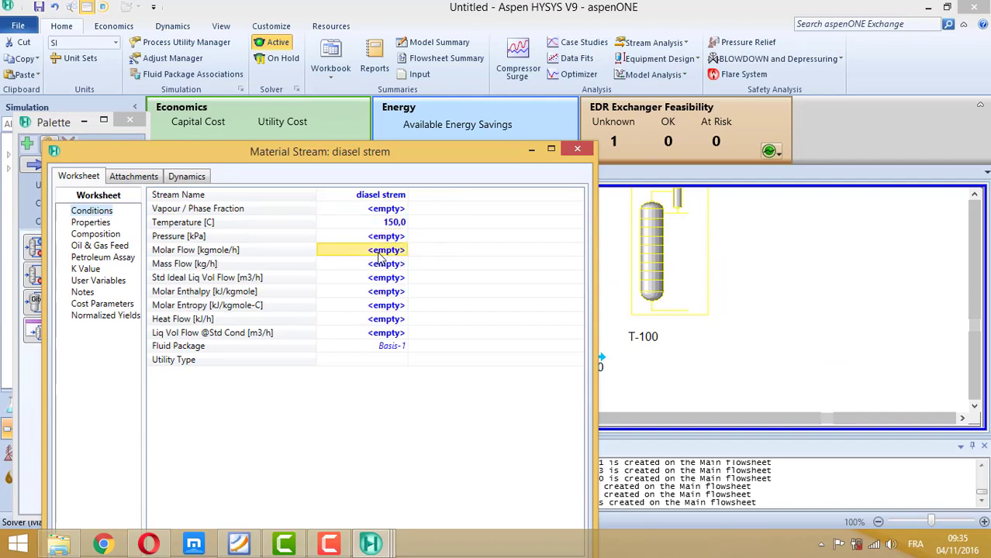
pyautogui.click(391, 239)
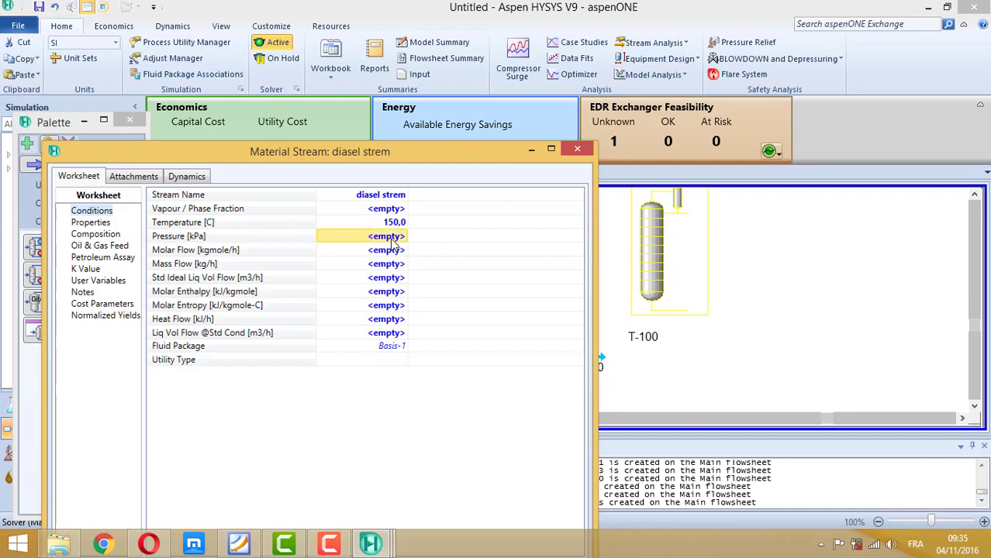
pyautogui.write('350')
pyautogui.press('Return')
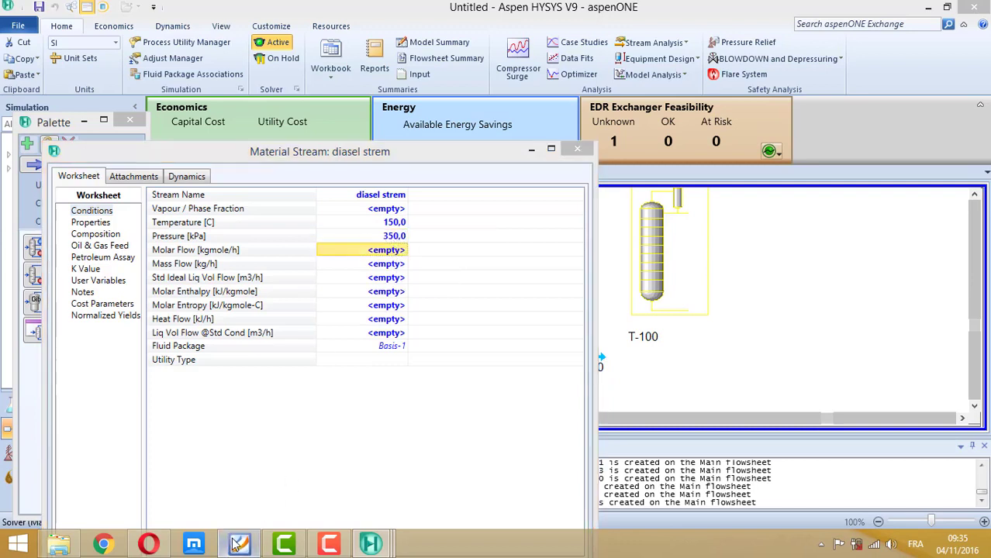
# Step: Check the steam flowrates in the crude PDF and set the mass flow of diasel strem to 1150 kg/h
pyautogui.click(237, 544)
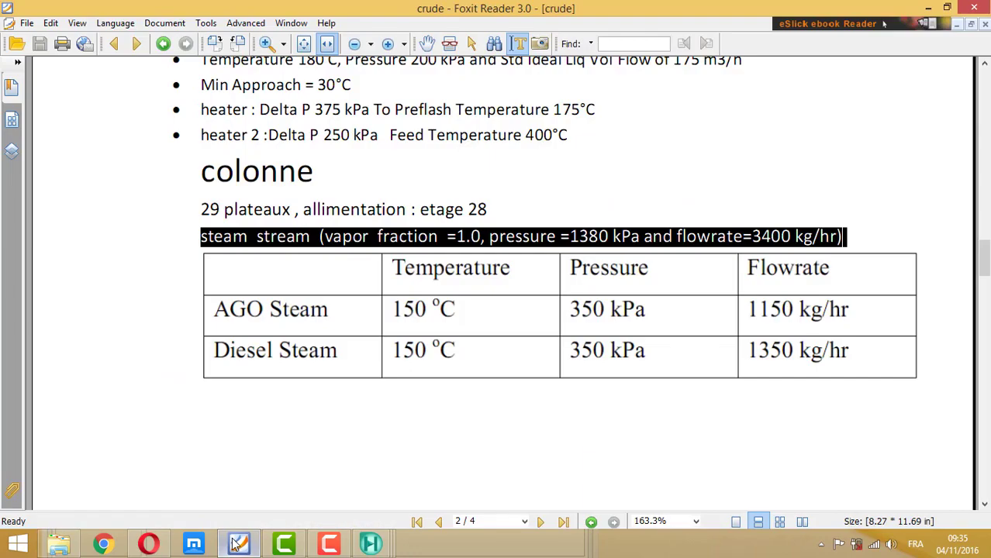
pyautogui.click(237, 544)
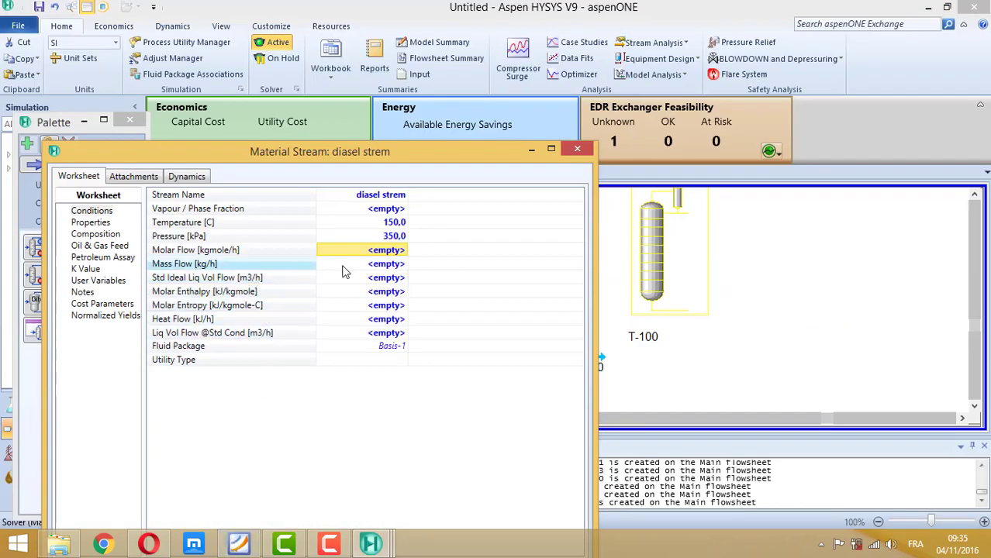
pyautogui.click(387, 265)
pyautogui.write('1150')
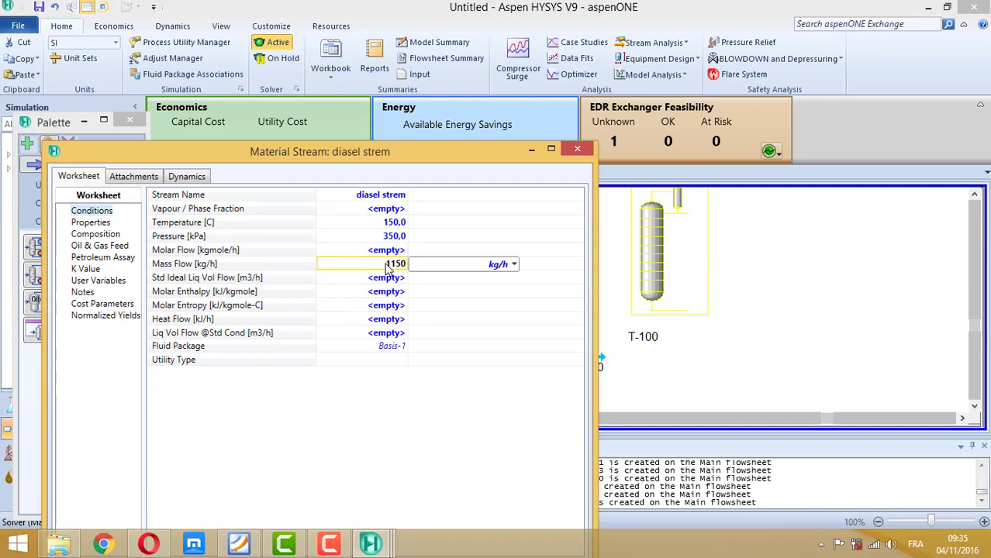
pyautogui.press('Return')
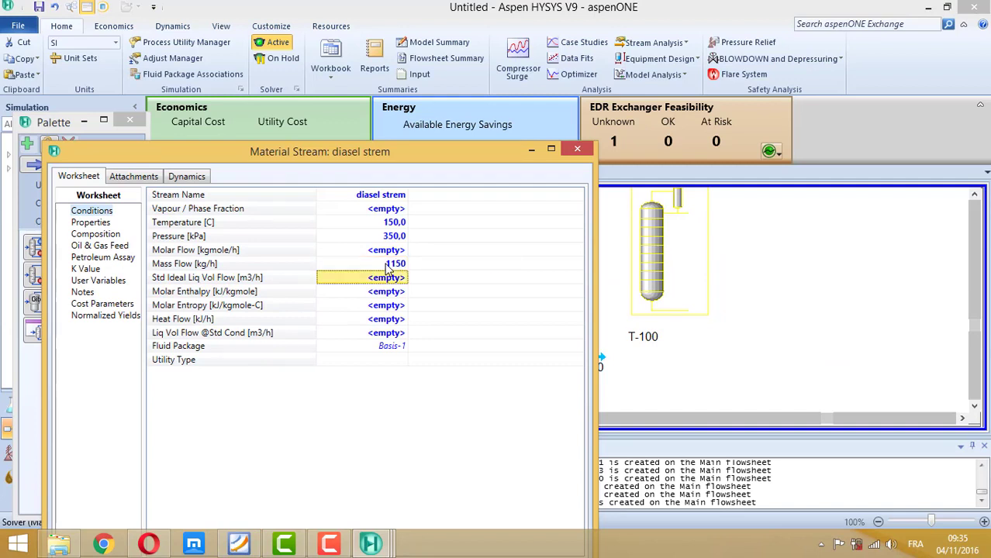
# Step: Define diasel strem's composition as pure water with an H2O mole fraction of 1 and close the stream window
pyautogui.click(95, 235)
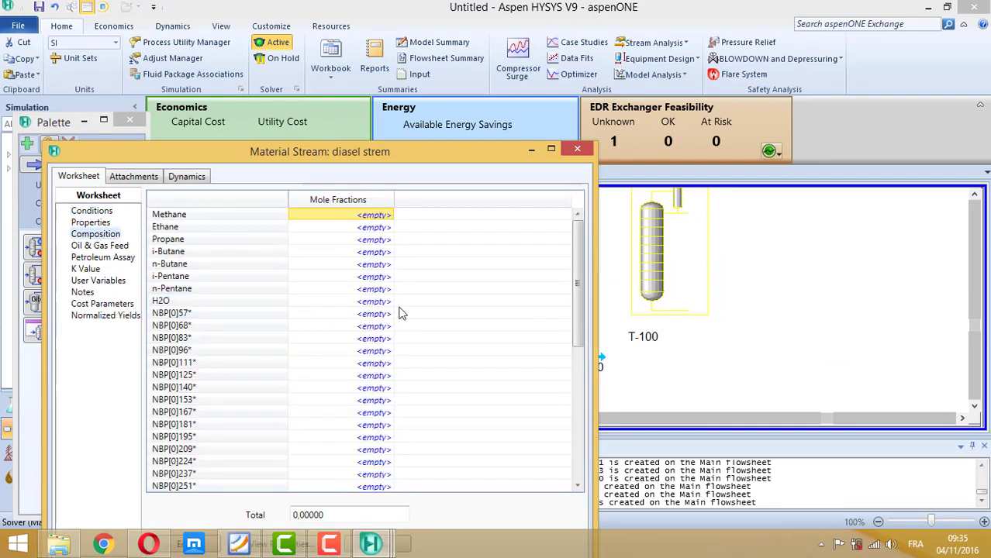
pyautogui.click(375, 301)
pyautogui.write('1')
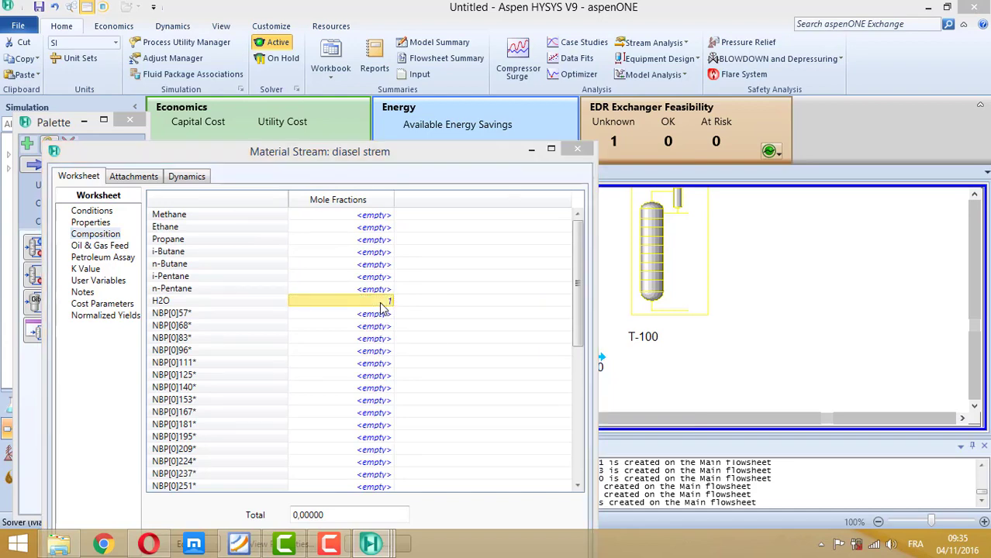
pyautogui.press('Return')
pyautogui.click(610, 412)
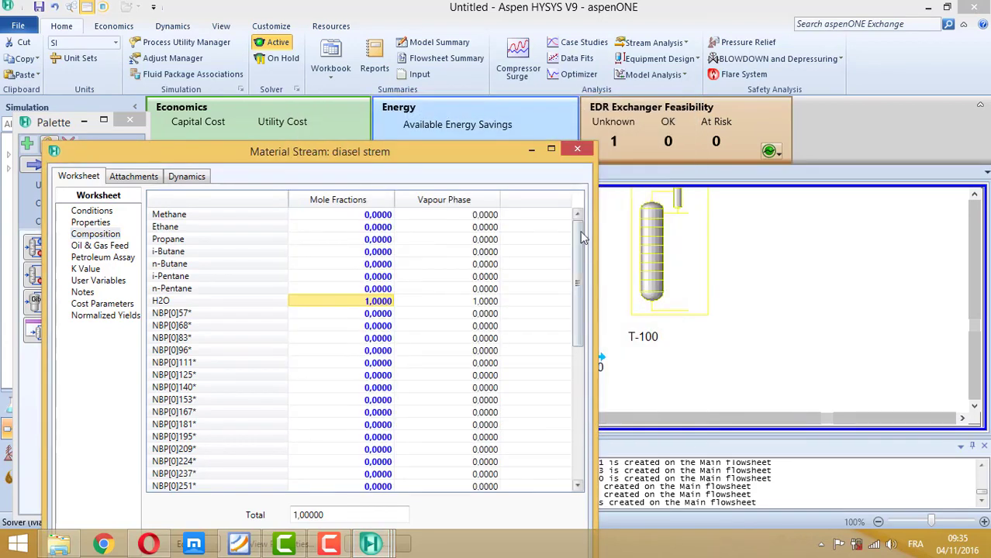
pyautogui.click(578, 149)
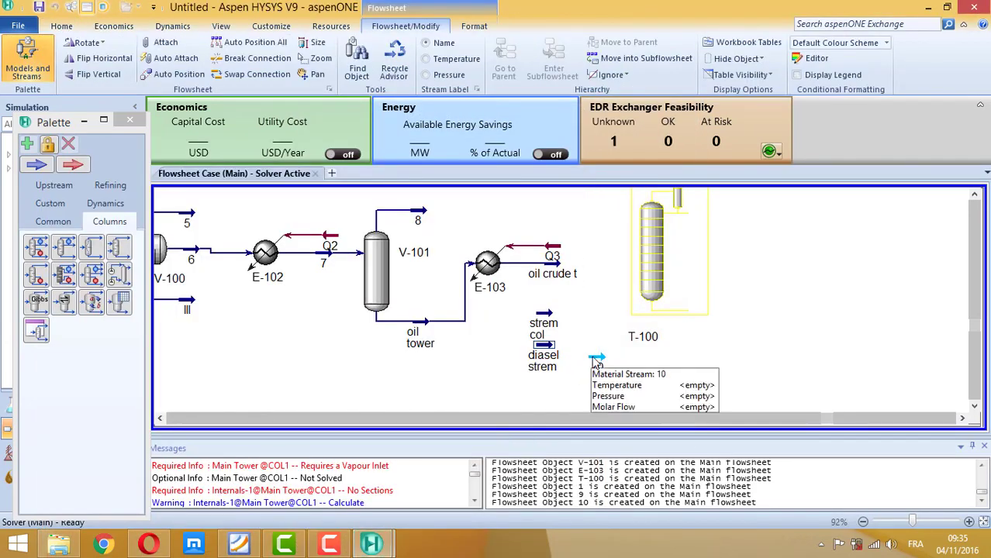
# Step: Rename material stream 10 as ago strem and set its temperature to 150 °C
pyautogui.doubleClick(595, 359)
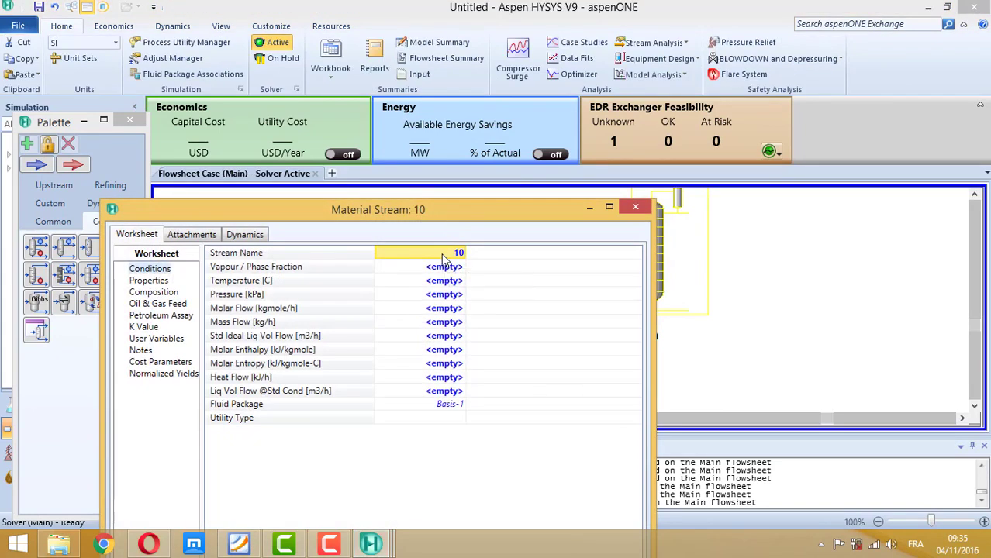
pyautogui.write('ago')
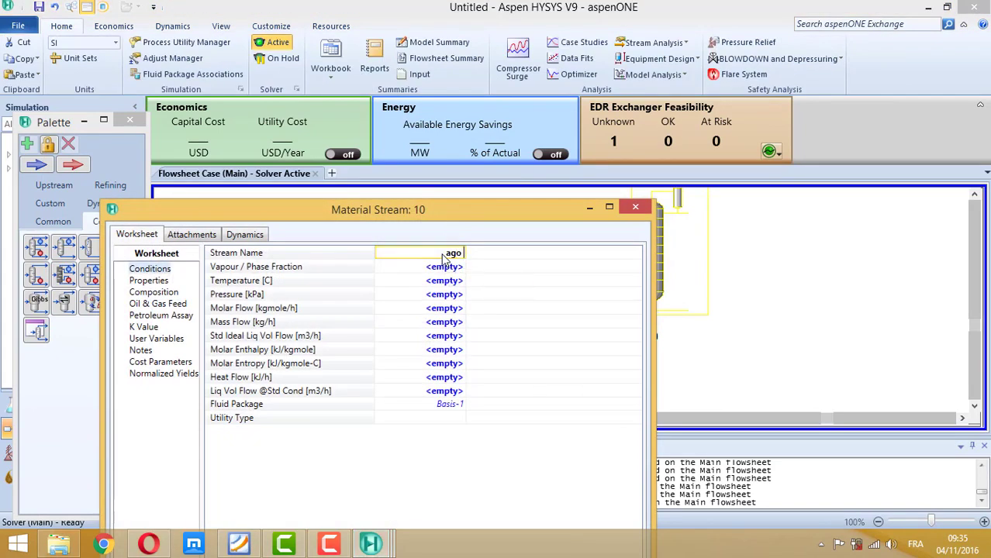
pyautogui.write(' strem')
pyautogui.press('Return')
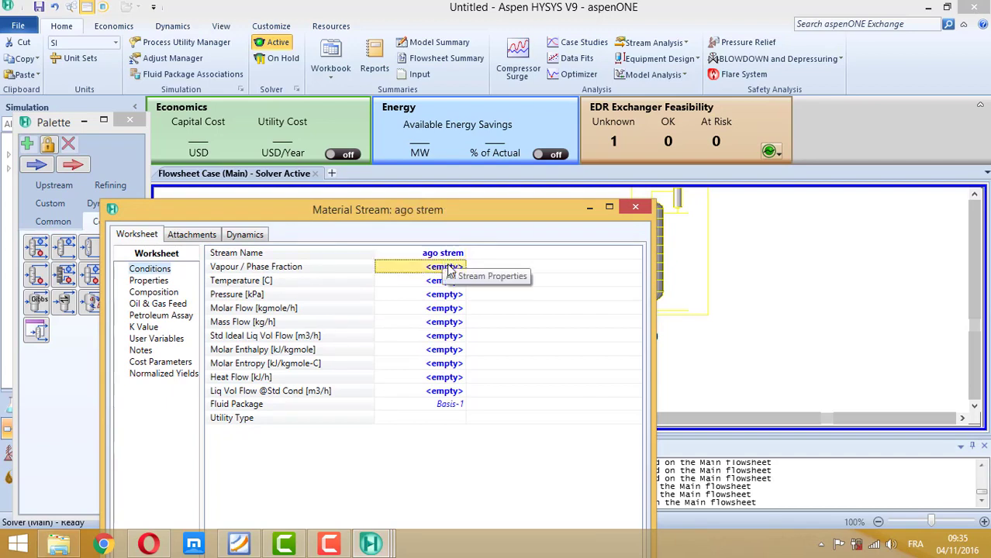
pyautogui.click(444, 282)
pyautogui.write('15')
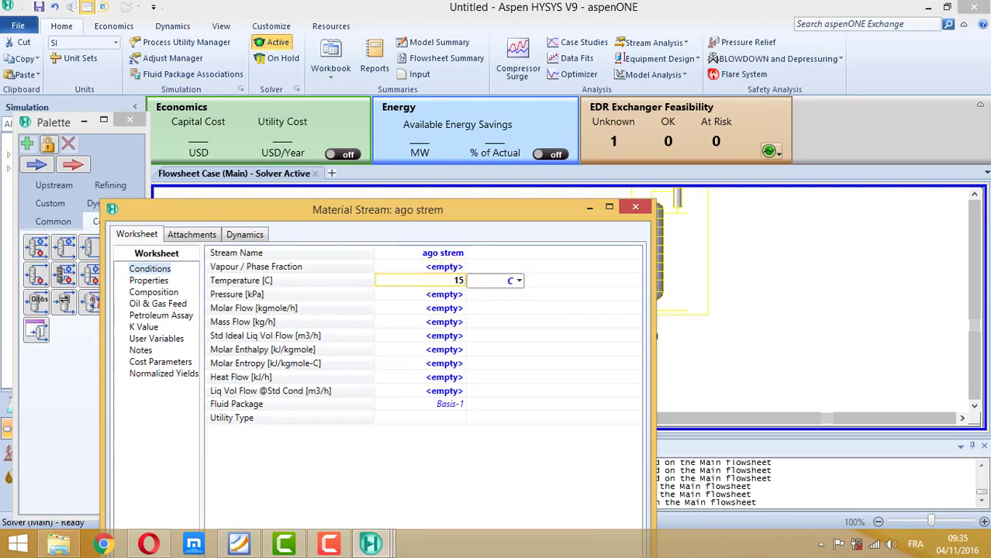
pyautogui.write('0')
pyautogui.press('Return')
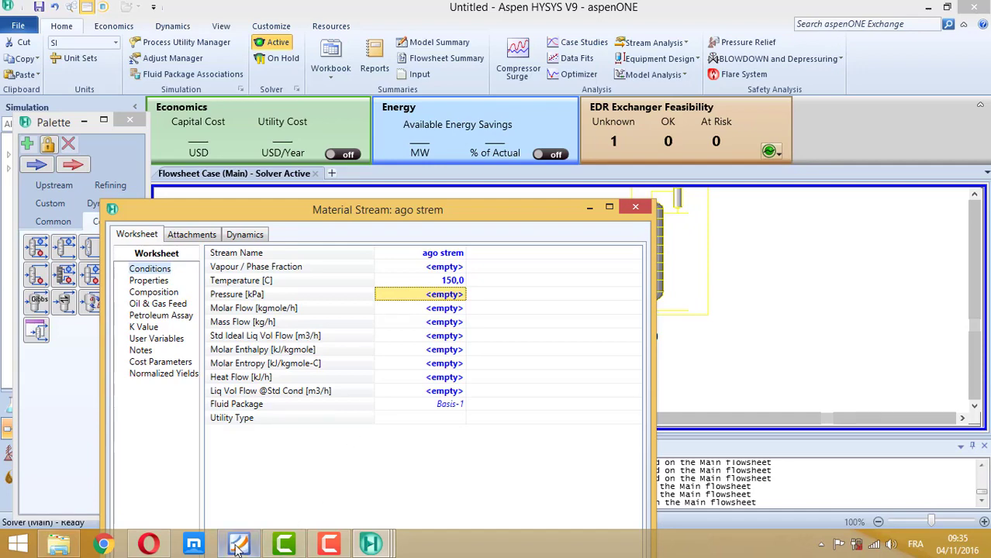
# Step: Check the steam table in the crude PDF and set the pressure of ago strem to 350 kPa
pyautogui.click(238, 544)
pyautogui.click(237, 545)
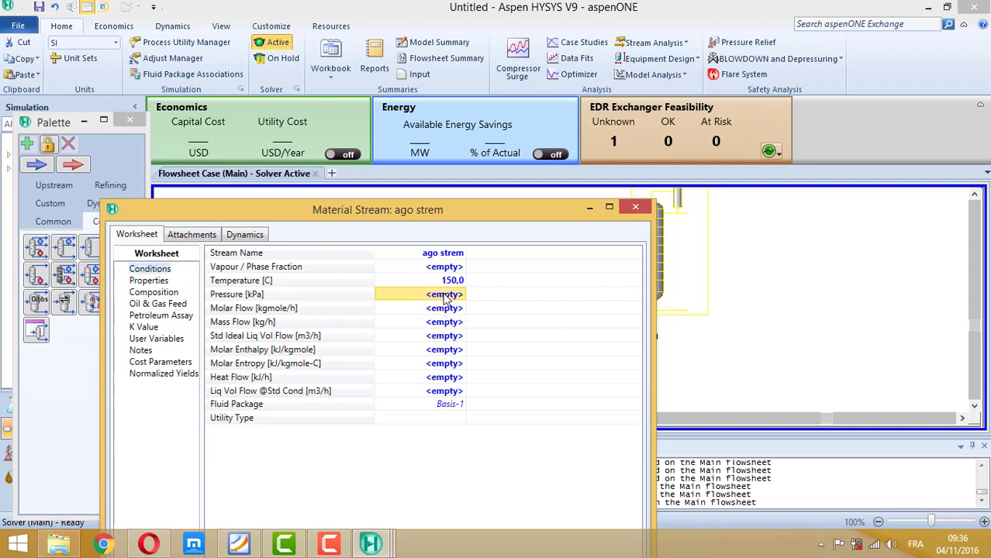
pyautogui.write('350')
pyautogui.press('Return')
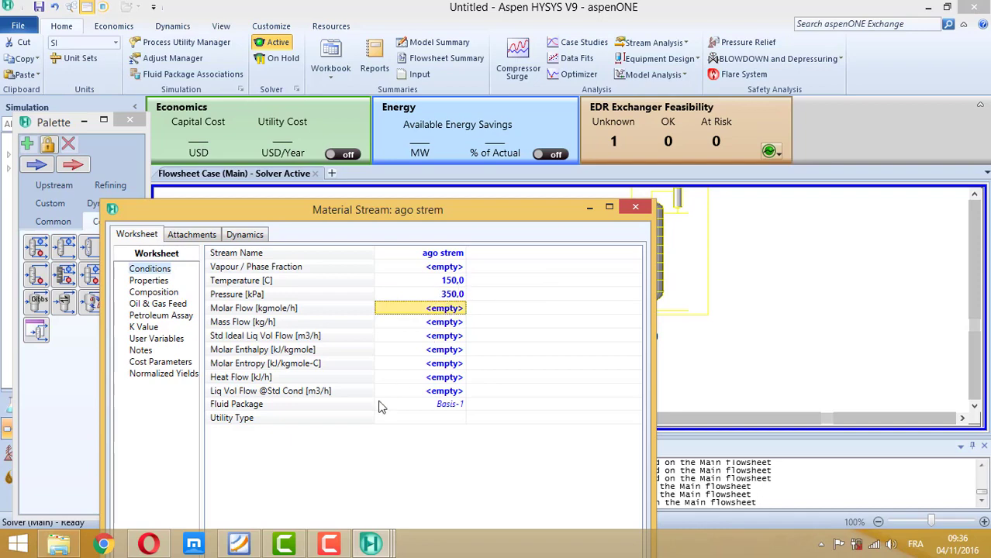
# Step: Consult the steam flowrates in the crude PDF and set the mass flow of ago strem to 1350 kg/h
pyautogui.click(239, 545)
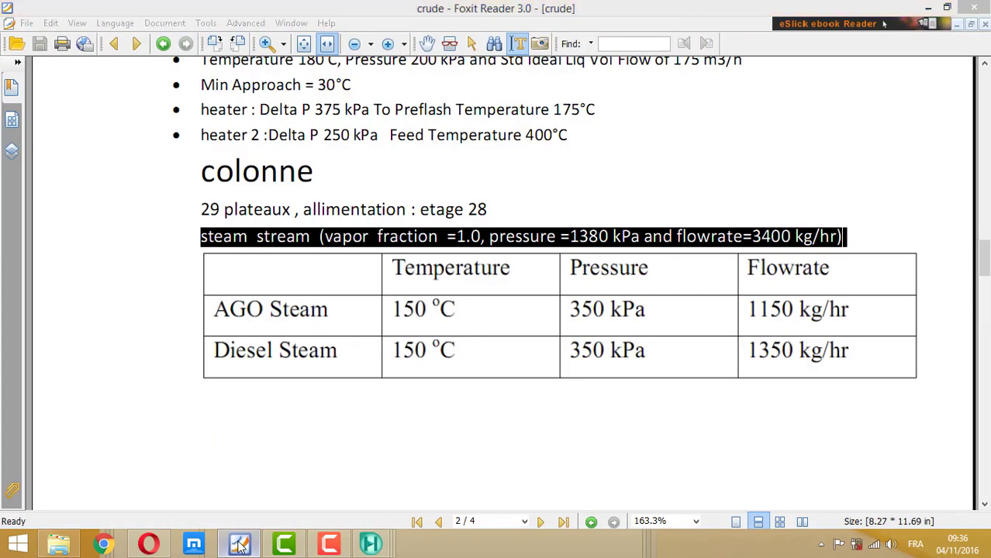
pyautogui.click(238, 545)
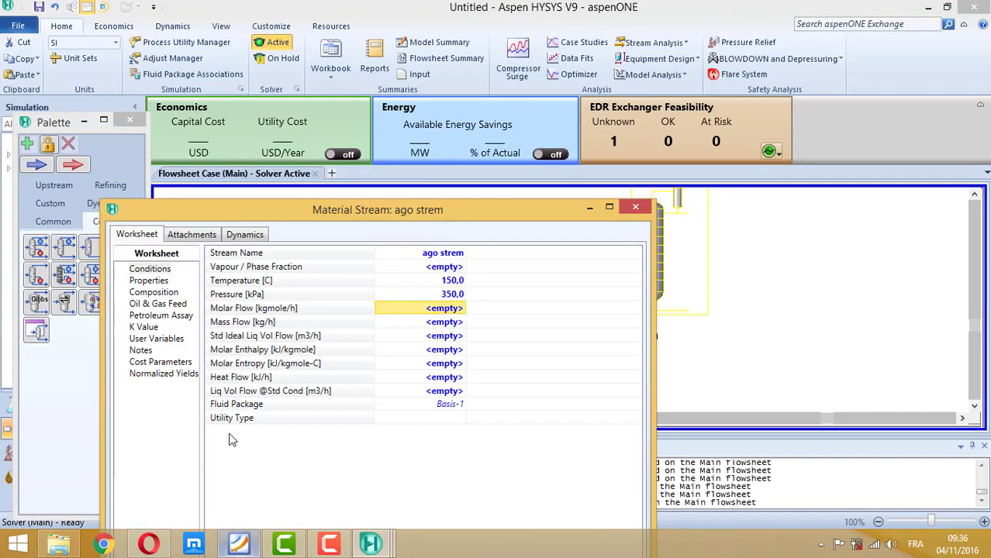
pyautogui.click(452, 328)
pyautogui.write('1350')
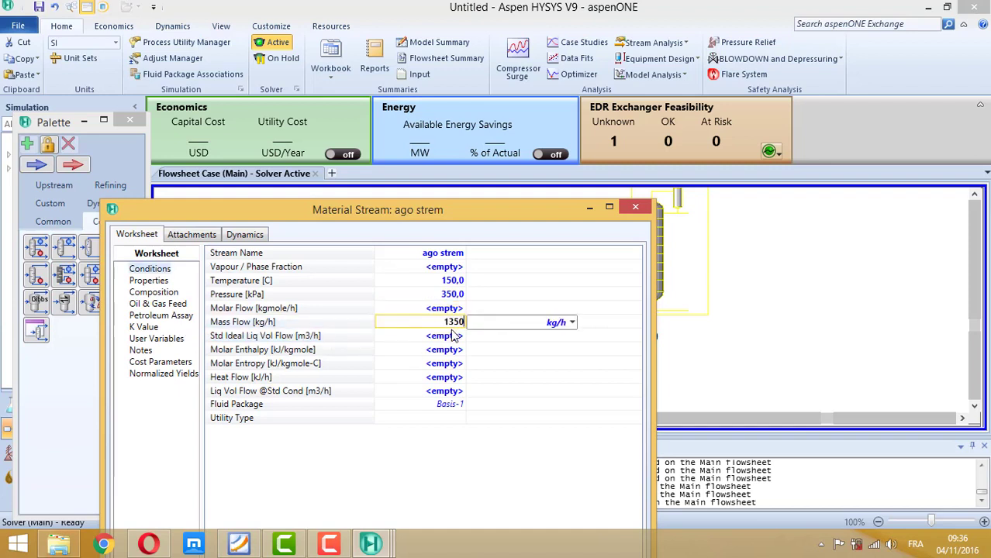
pyautogui.press('Return')
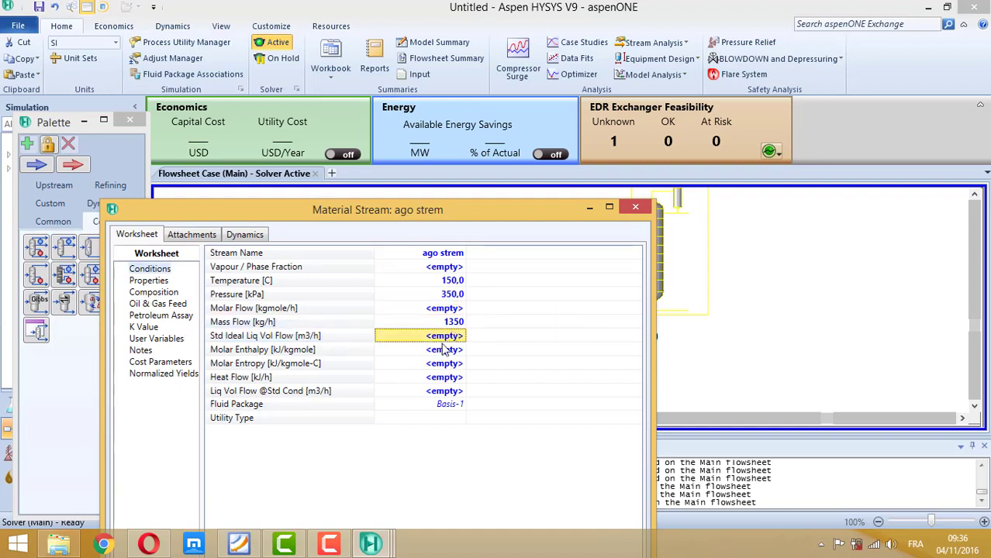
# Step: Define ago strem's composition as pure water with an H2O mole fraction of 1 and place the stream below diasel strem on the flowsheet
pyautogui.click(157, 293)
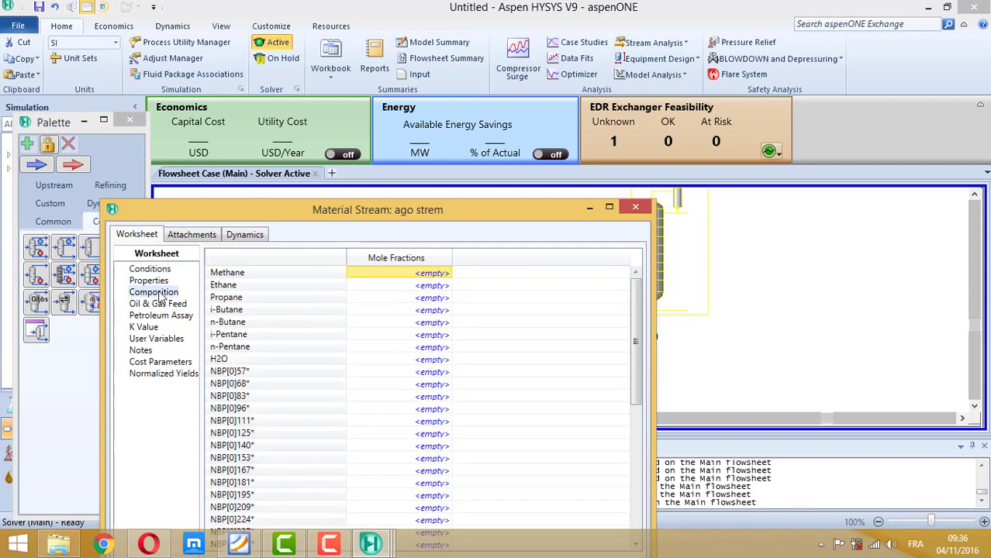
pyautogui.click(434, 360)
pyautogui.write('1')
pyautogui.press('Return')
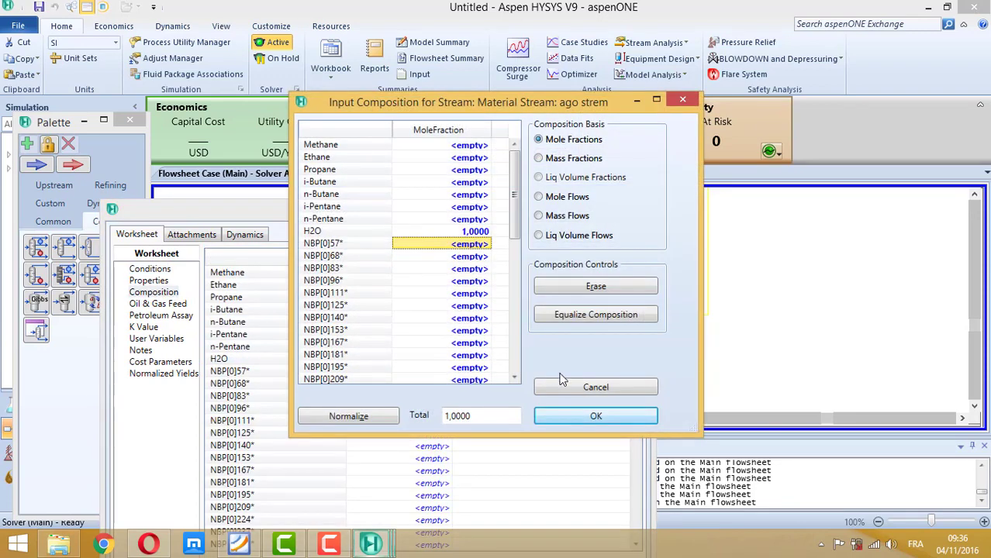
pyautogui.click(591, 415)
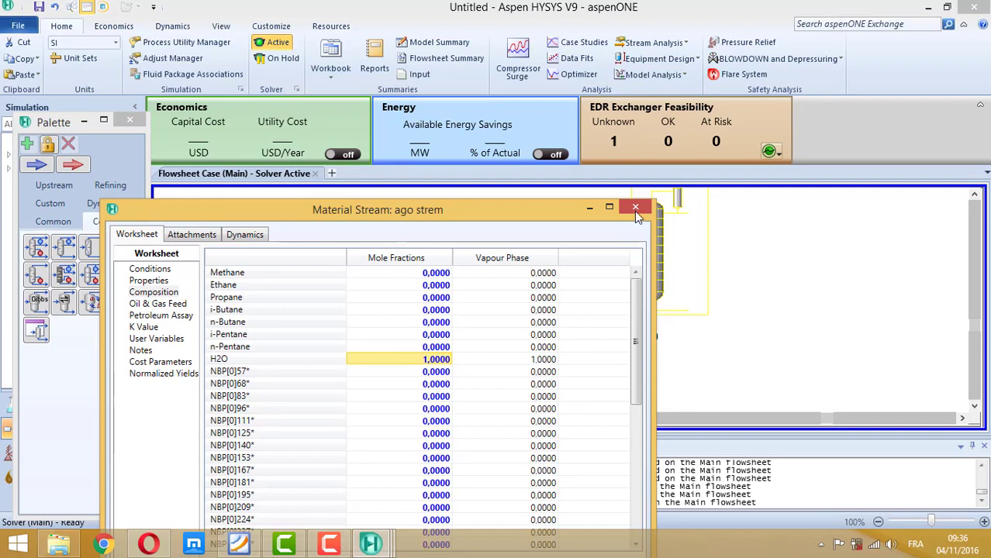
pyautogui.click(635, 208)
pyautogui.moveTo(599, 359); pyautogui.dragTo(542, 398)
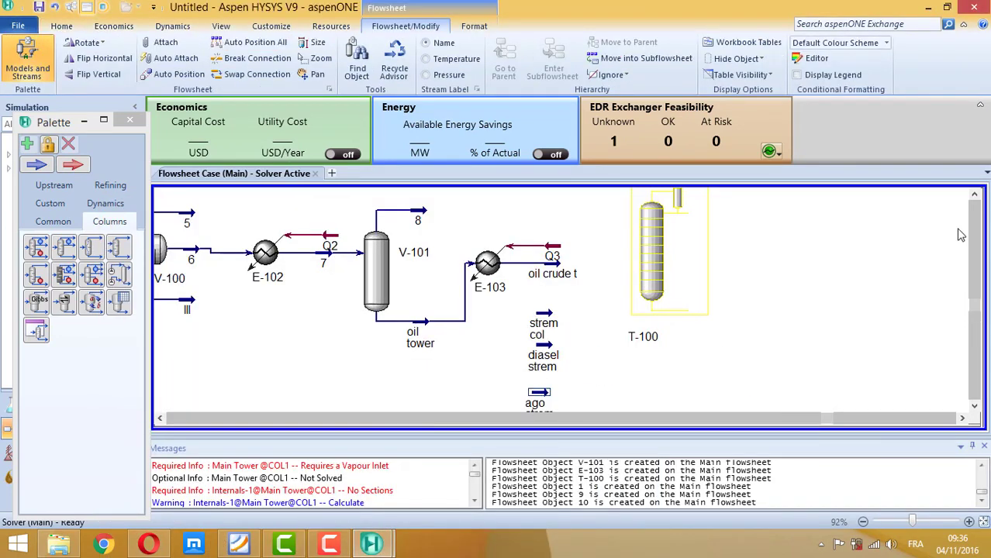
# Step: Open column T-100's setup, enable its water draw and name the outlets gas and naphta for the overhead and water dr for the draw
pyautogui.click(974, 196)
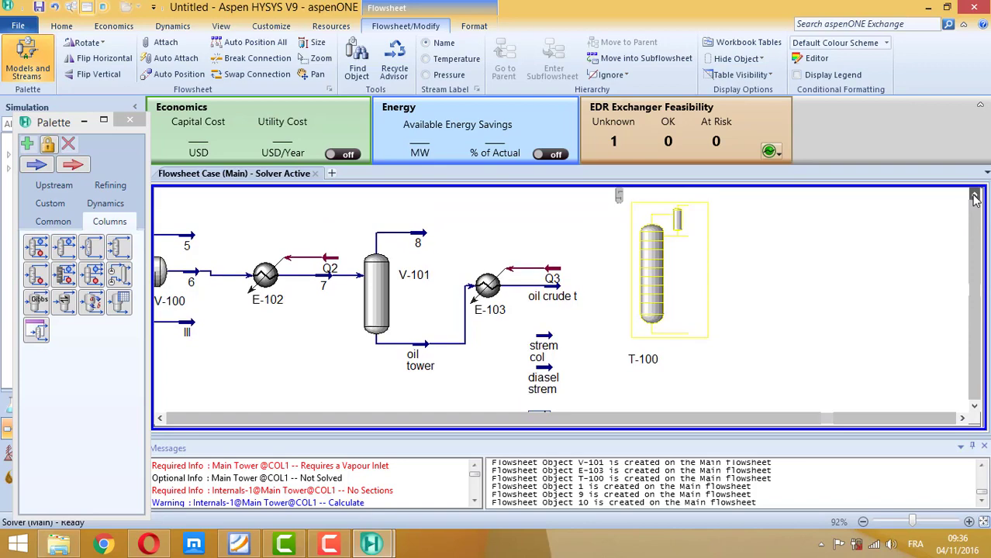
pyautogui.doubleClick(650, 264)
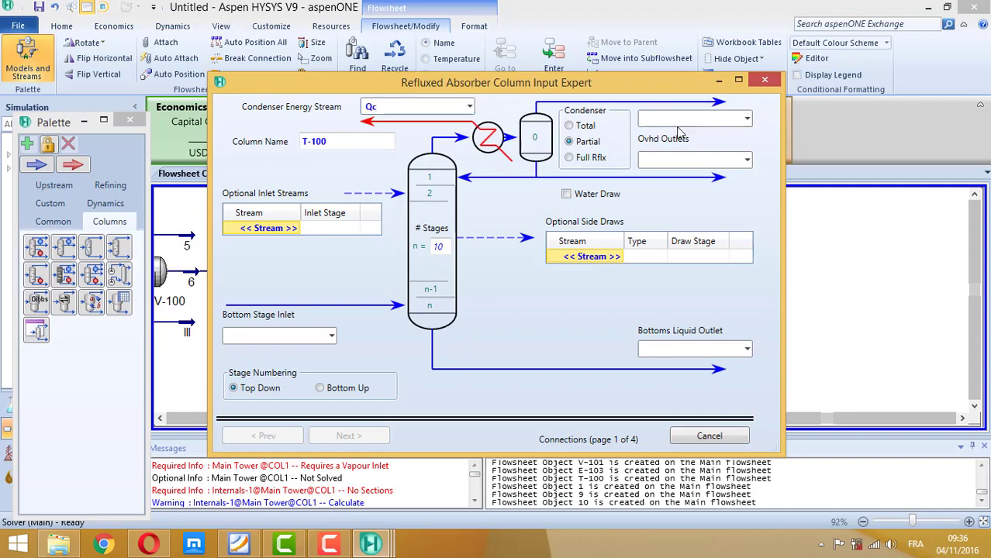
pyautogui.click(567, 194)
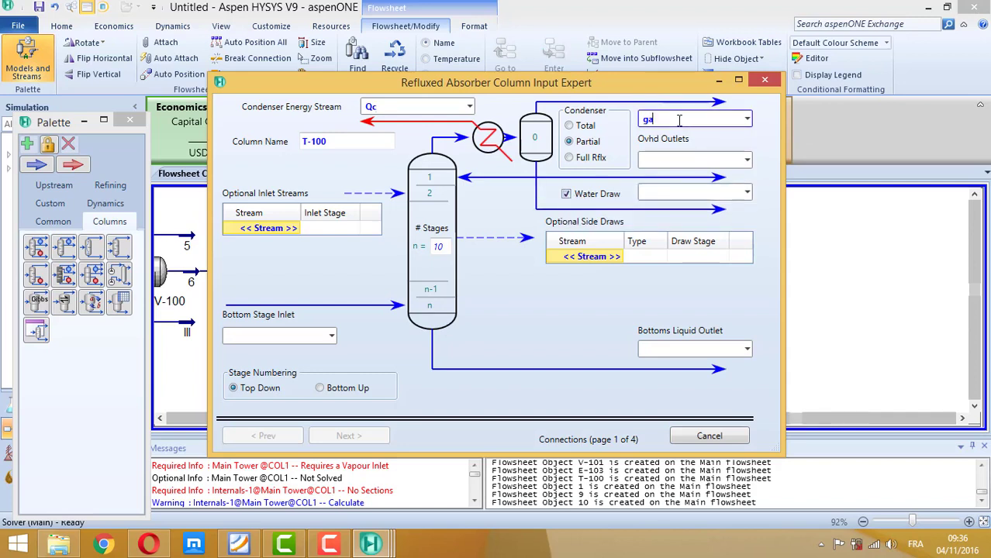
pyautogui.click(679, 120)
pyautogui.write('gas')
pyautogui.click(684, 159)
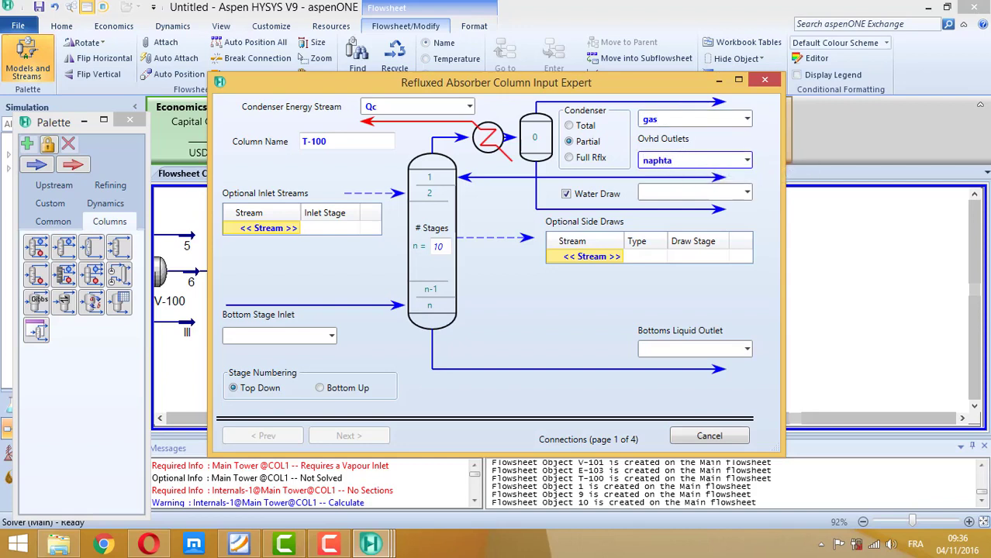
pyautogui.click(675, 190)
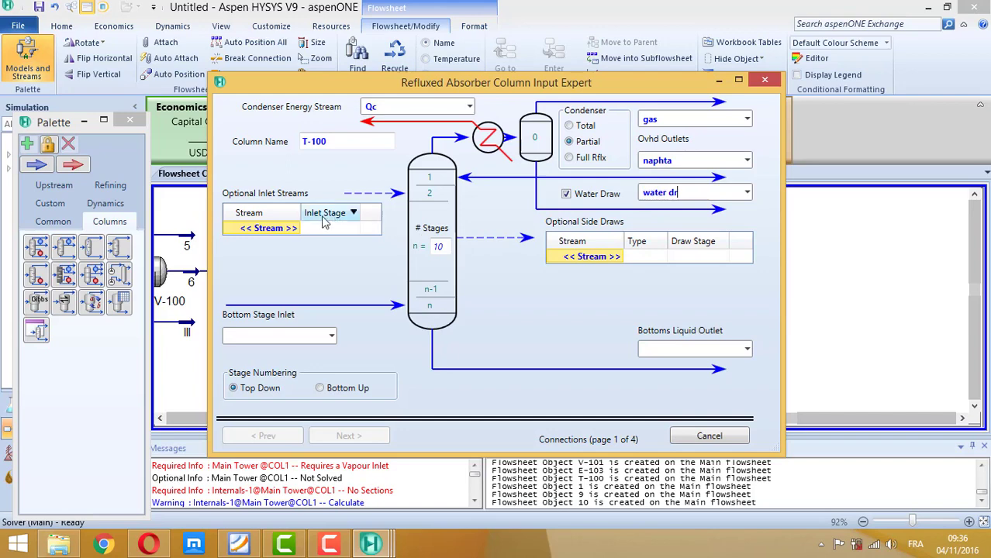
# Step: Consult the colonne data in the crude PDF and set column T-100's number of stages to 29
pyautogui.click(293, 230)
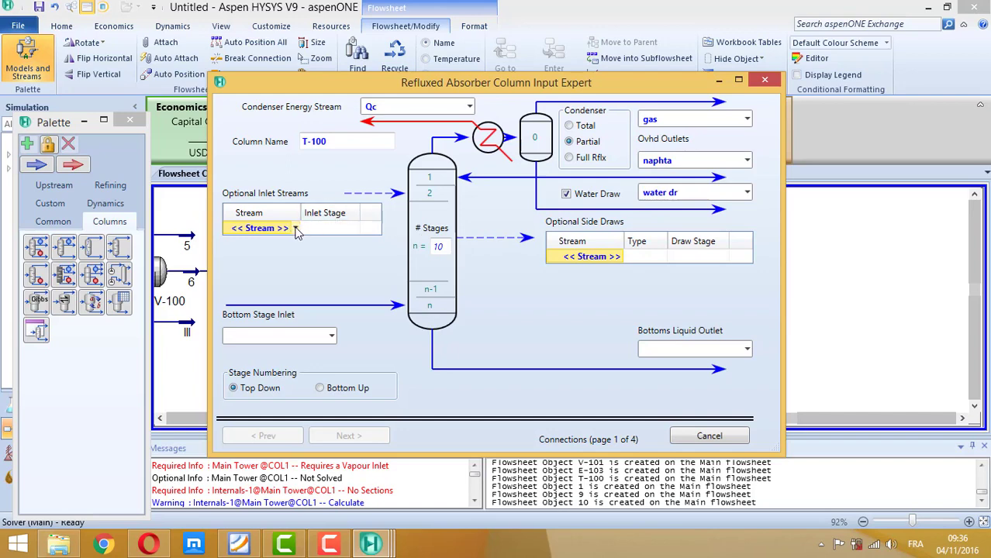
pyautogui.click(439, 247)
pyautogui.click(239, 545)
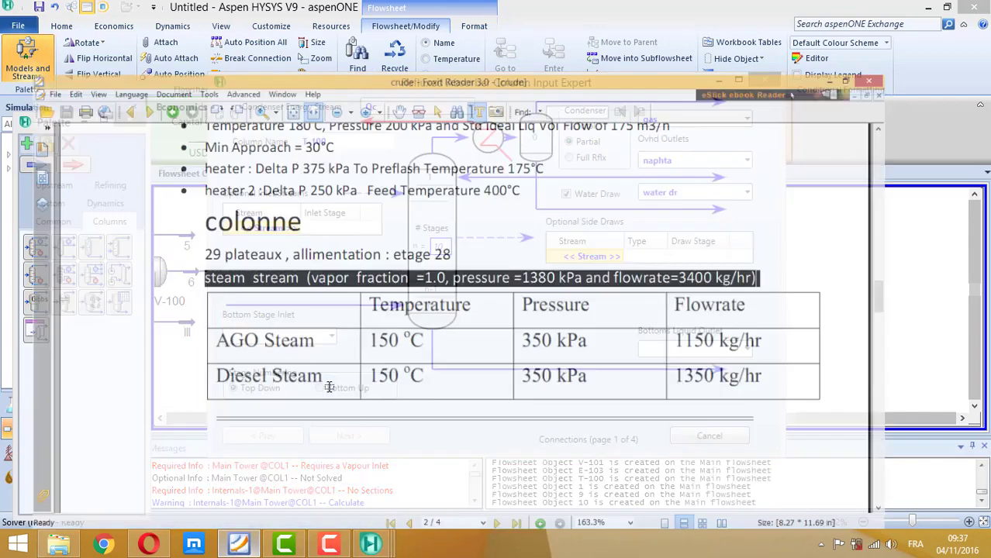
pyautogui.scroll(3, 327, 385)
pyautogui.moveTo(200, 249); pyautogui.dragTo(577, 251)
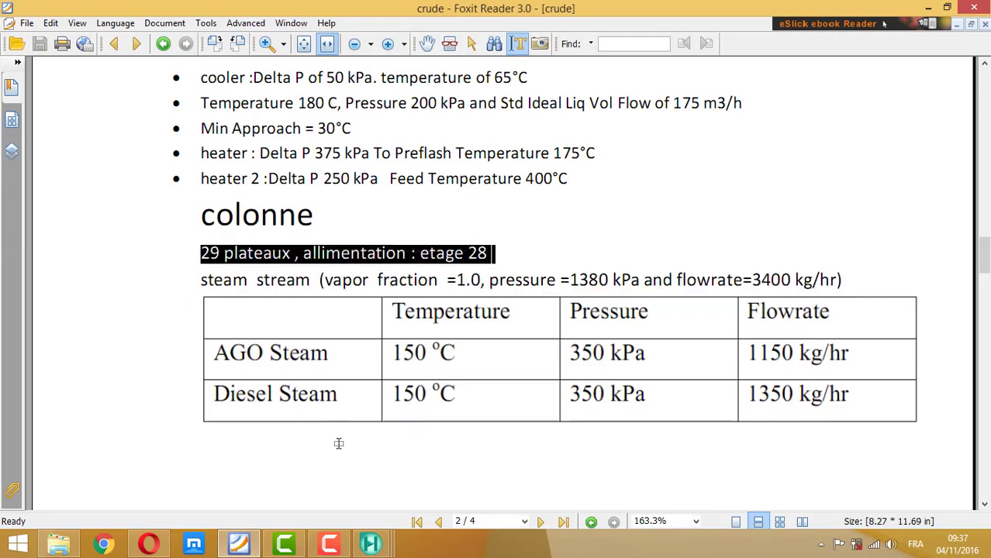
pyautogui.click(242, 544)
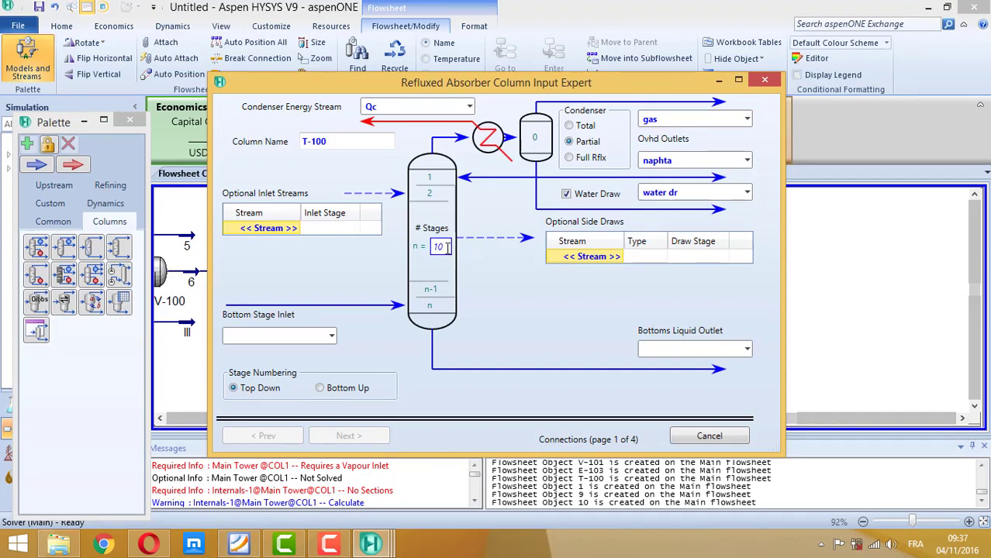
pyautogui.press('BackSpace')
pyautogui.press('BackSpace')
# Step: Add oil crude t as an inlet stream of column T-100, entering at stage 28 of the main tower
pyautogui.click(295, 229)
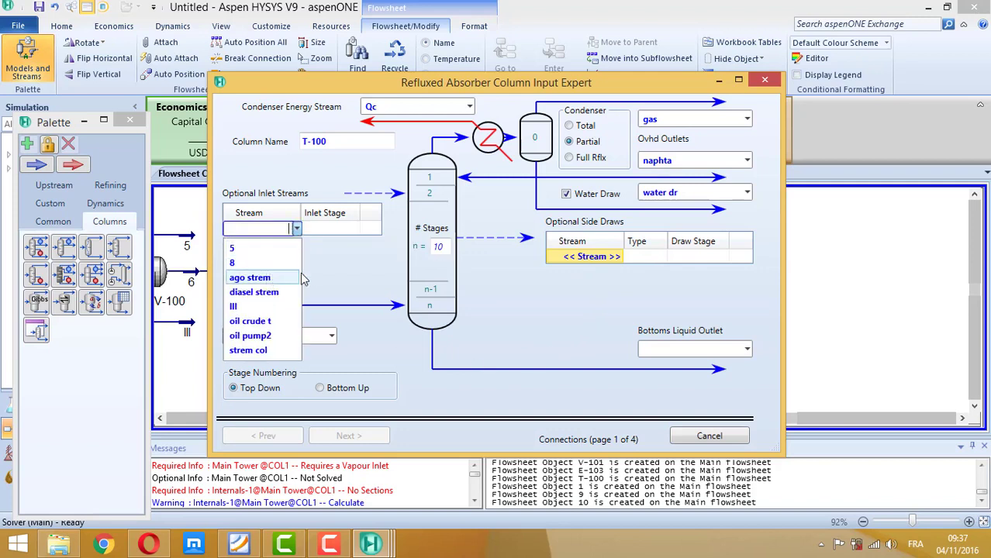
pyautogui.click(270, 322)
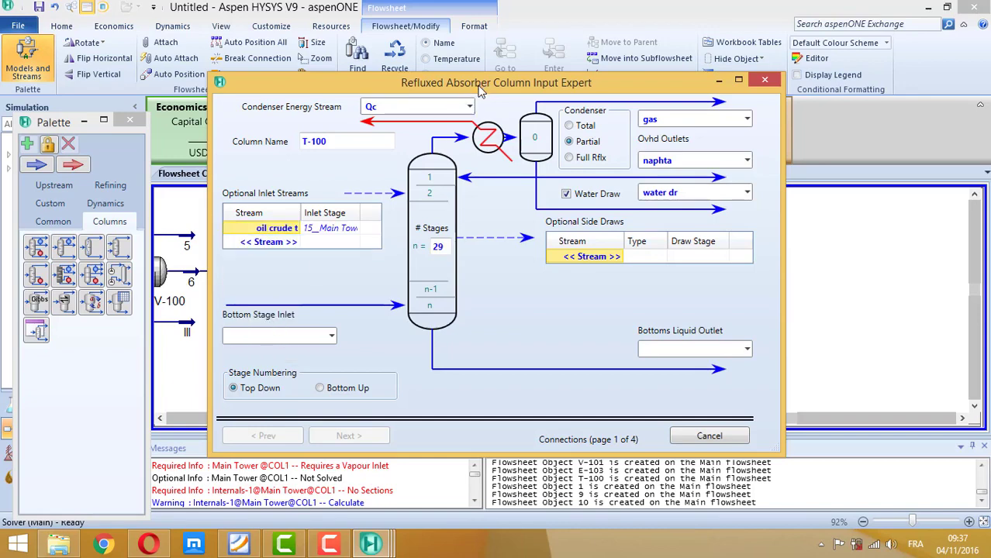
pyautogui.moveTo(482, 84)
pyautogui.mouseDown()
pyautogui.moveTo(327, 484)
pyautogui.moveTo(416, 192)
pyautogui.moveTo(421, 206)
pyautogui.moveTo(483, 71)
pyautogui.mouseUp()
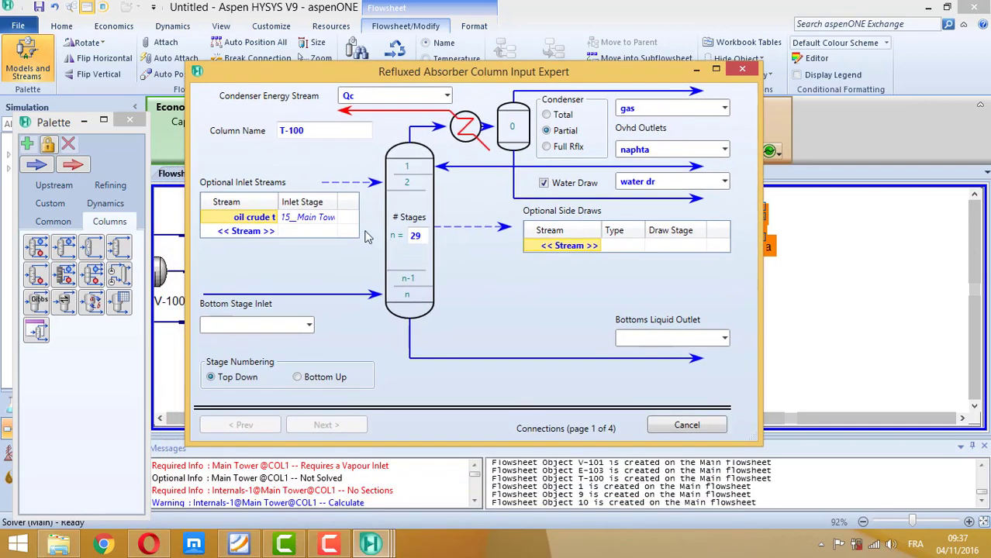
pyautogui.click(333, 221)
pyautogui.click(334, 218)
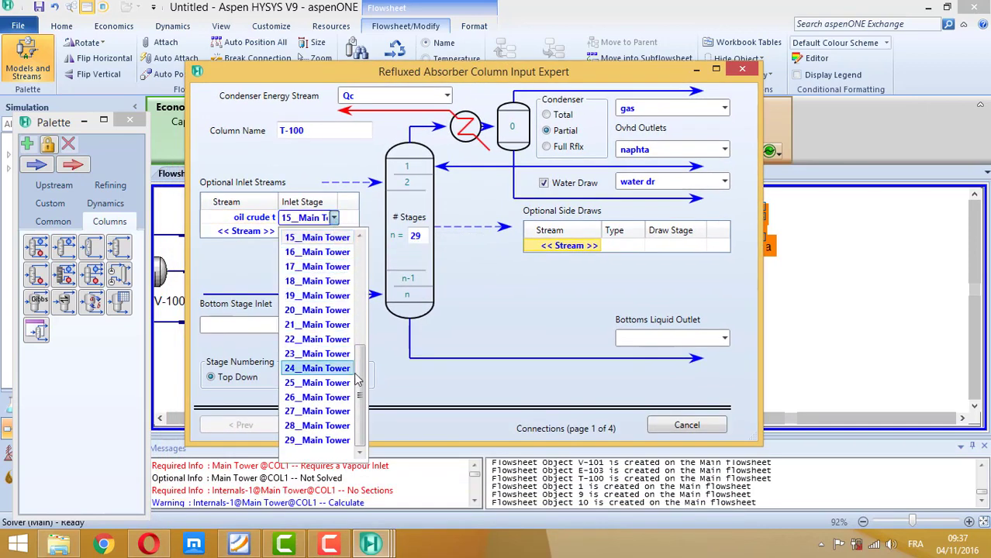
pyautogui.click(333, 430)
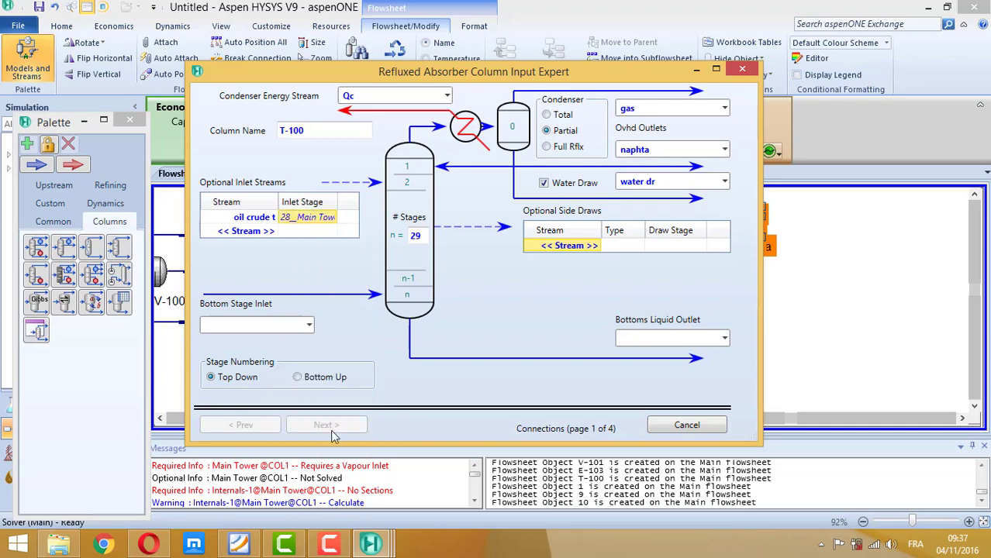
# Step: Assign strem col as the bottom stage inlet, name the bottoms liquid outlet resud and proceed to the pressure profile
pyautogui.click(309, 327)
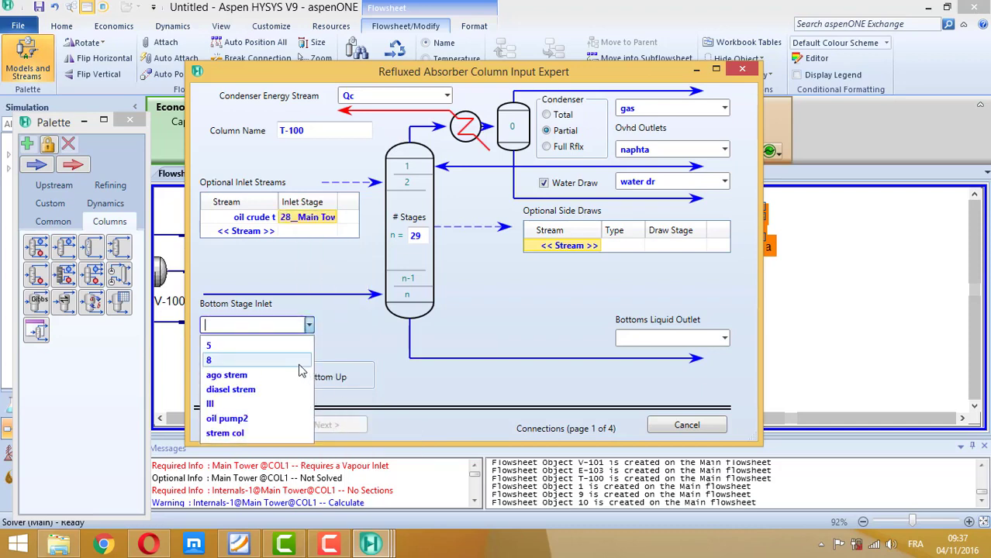
pyautogui.click(258, 435)
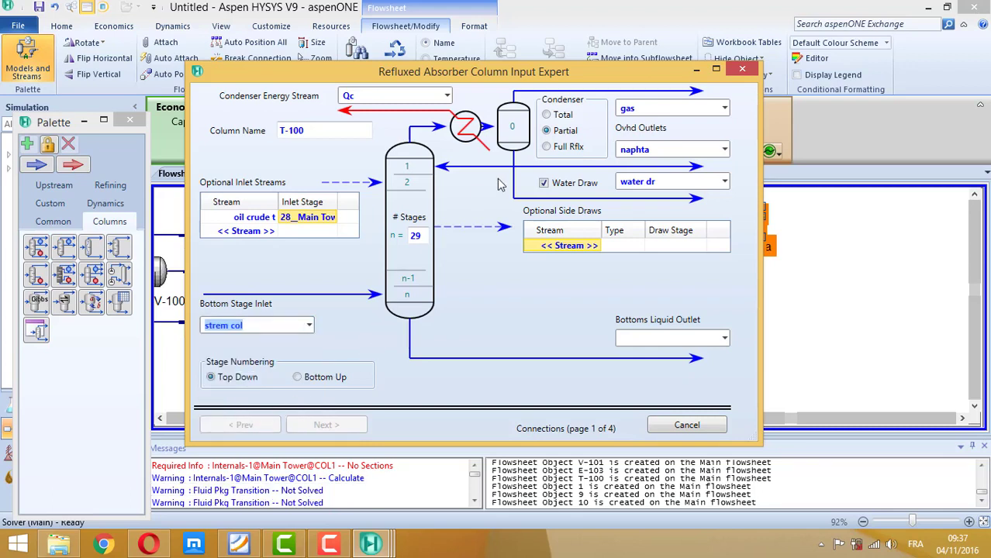
pyautogui.click(640, 342)
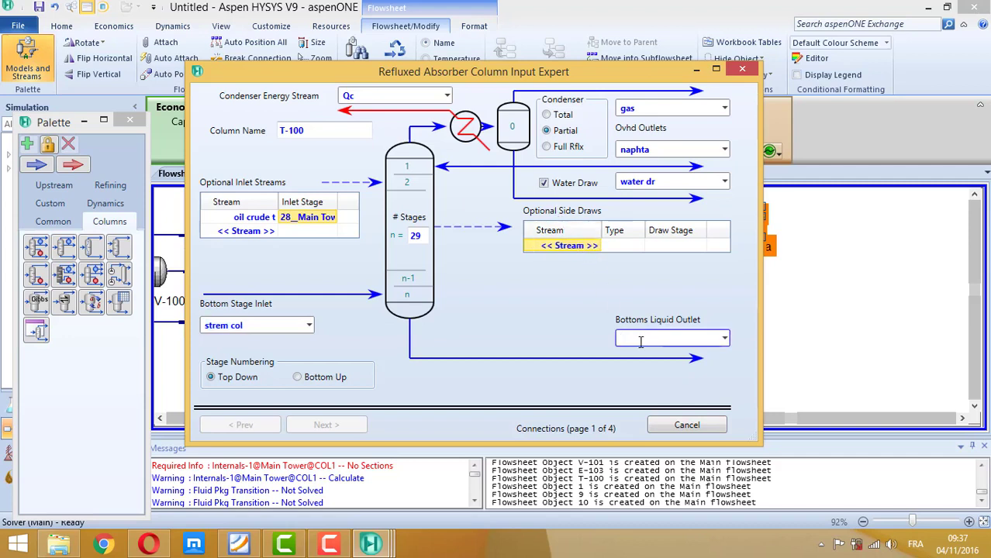
pyautogui.write('resud')
pyautogui.press('Return')
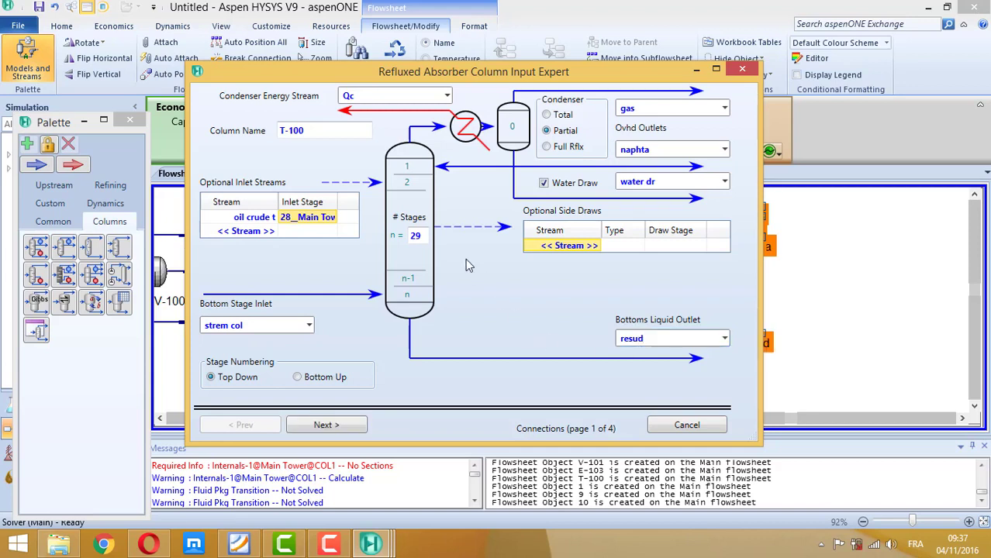
pyautogui.click(326, 426)
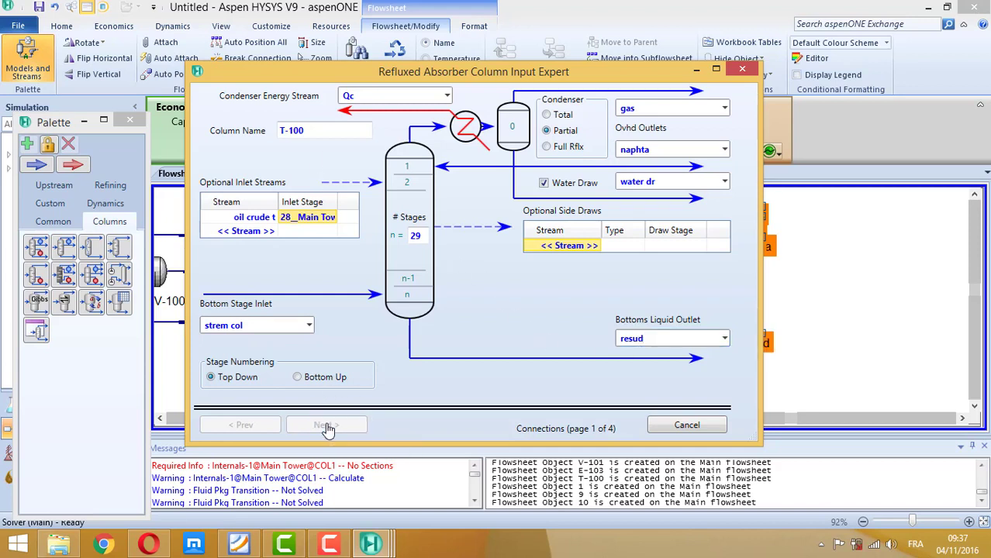
# Step: Look up the column pressures in the crude PDF and set the condenser pressure to 140 kPa and its pressure drop to 60 kPa
pyautogui.click(608, 127)
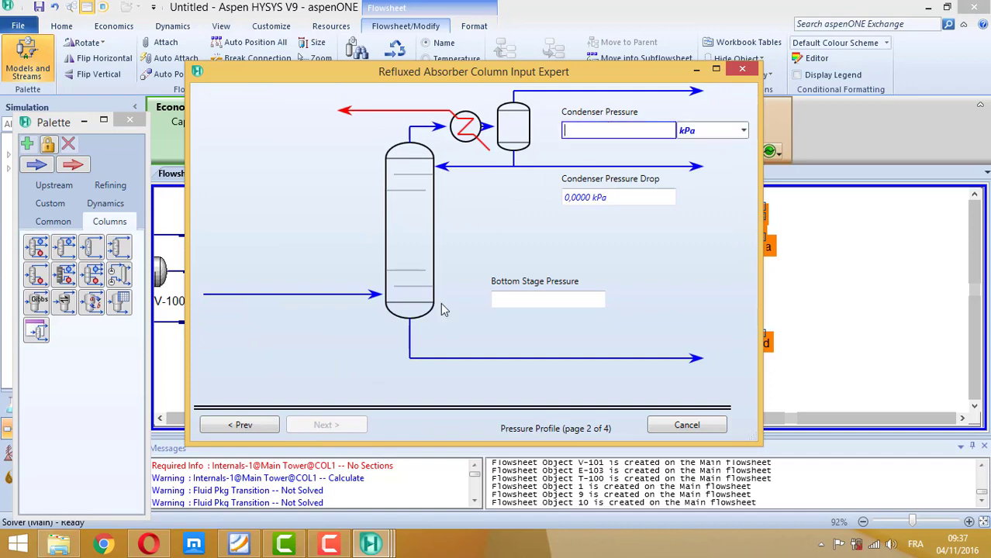
pyautogui.click(239, 545)
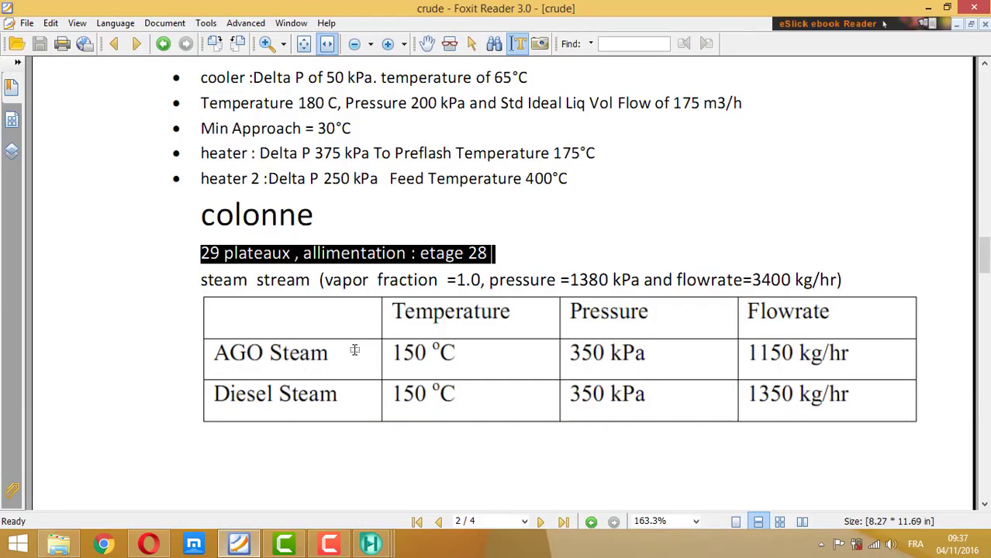
pyautogui.scroll(-10, 354, 350)
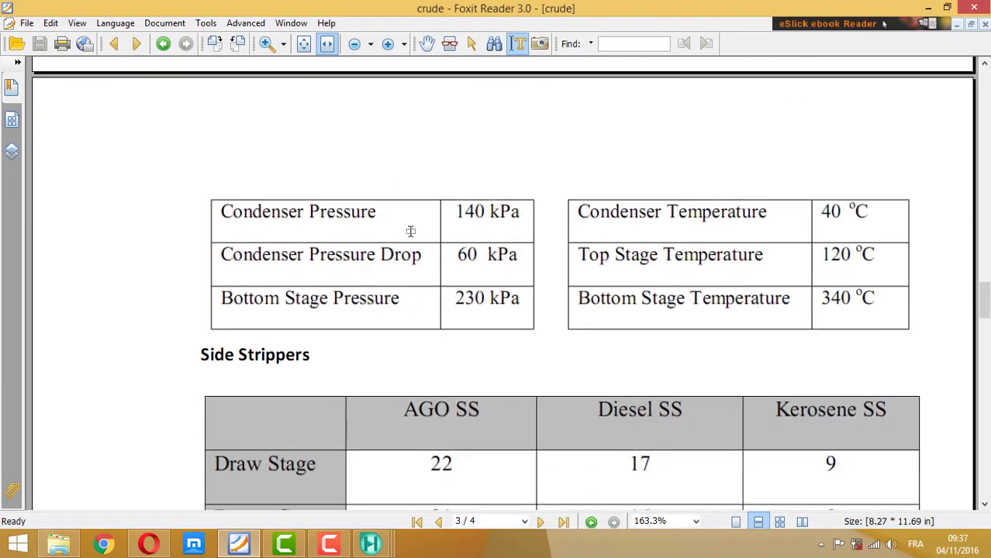
pyautogui.moveTo(218, 202); pyautogui.dragTo(531, 344)
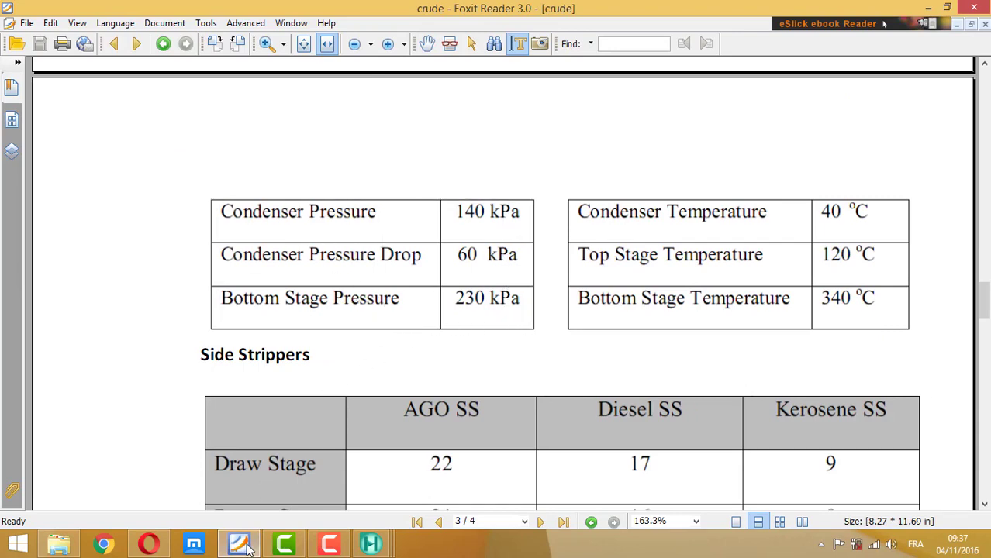
pyautogui.click(371, 544)
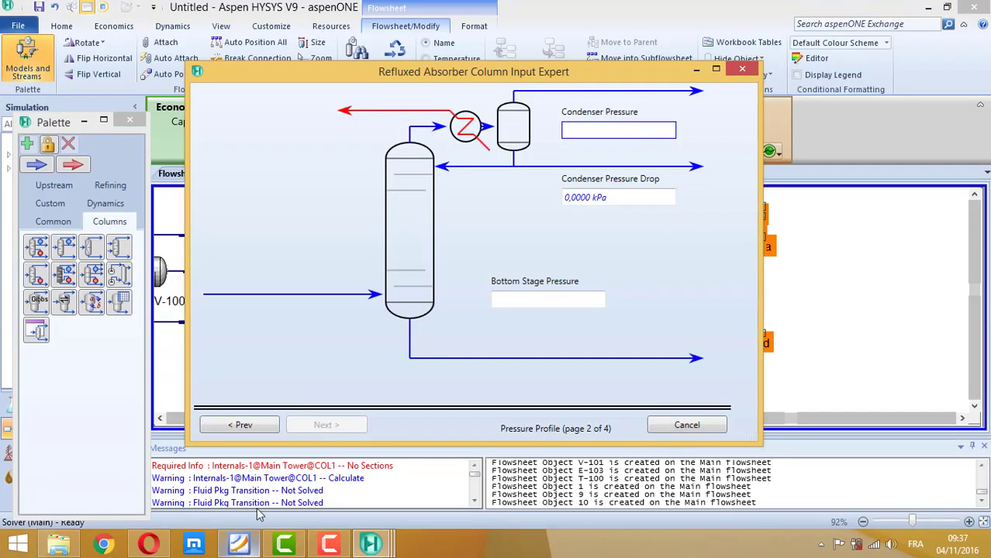
pyautogui.click(606, 132)
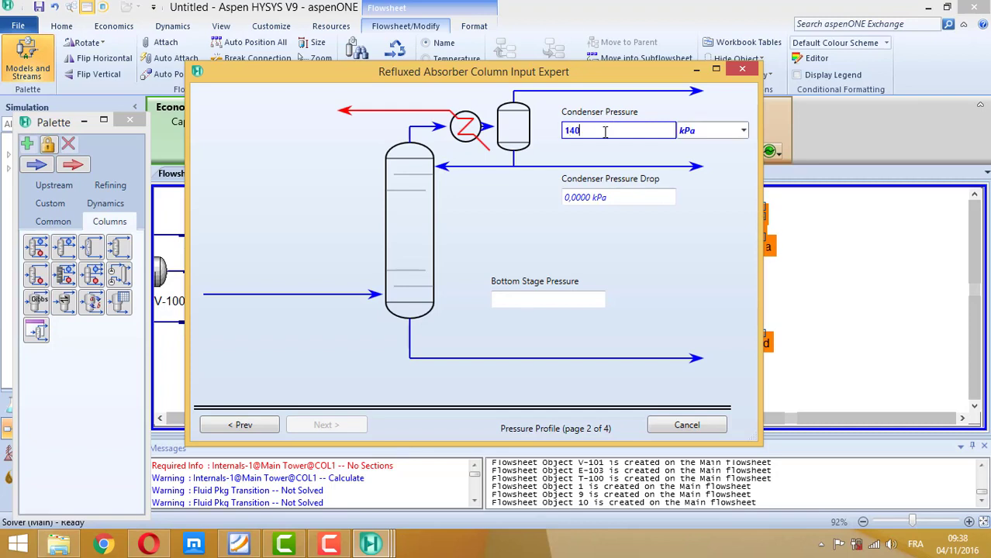
pyautogui.write('140')
pyautogui.click(620, 199)
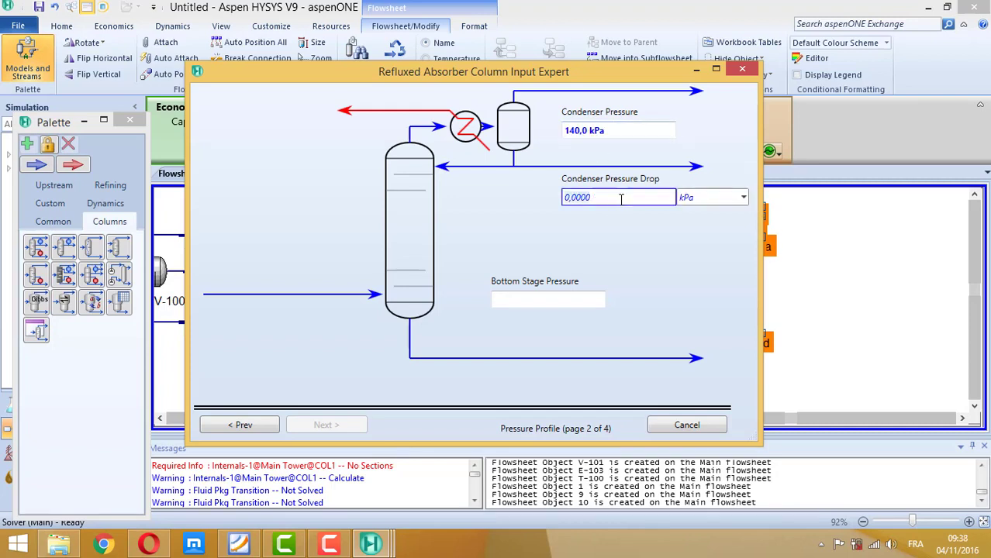
pyautogui.write('60')
# Step: Recheck the pressure table in the crude PDF, set the bottom stage pressure to 230 kPa and proceed to the optional estimates
pyautogui.click(502, 302)
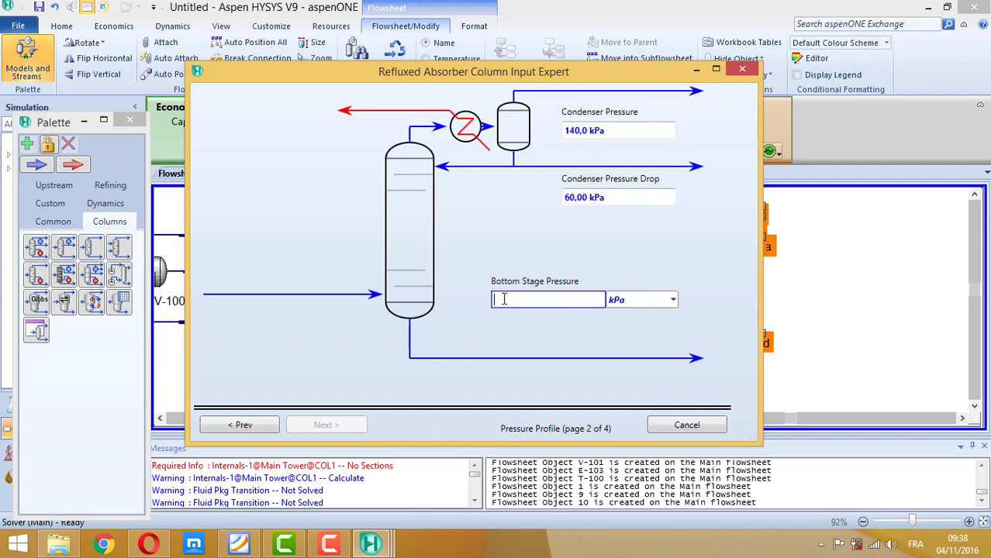
pyautogui.click(240, 545)
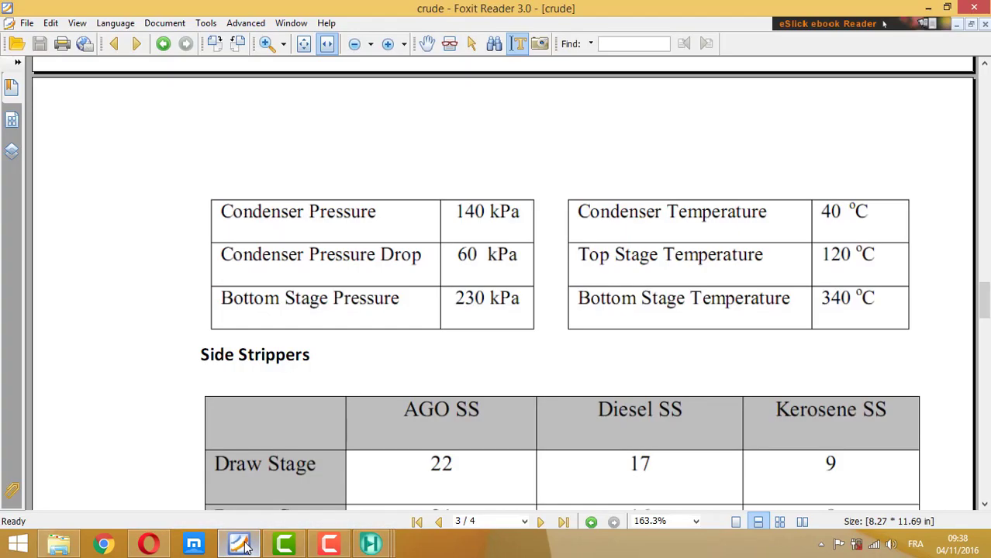
pyautogui.click(242, 546)
pyautogui.click(529, 299)
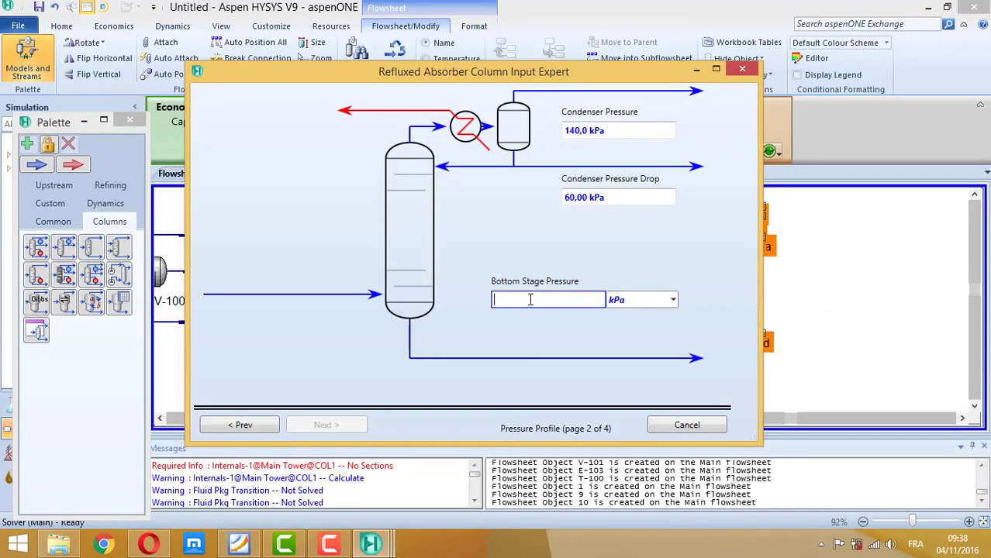
pyautogui.write('230')
pyautogui.click(337, 431)
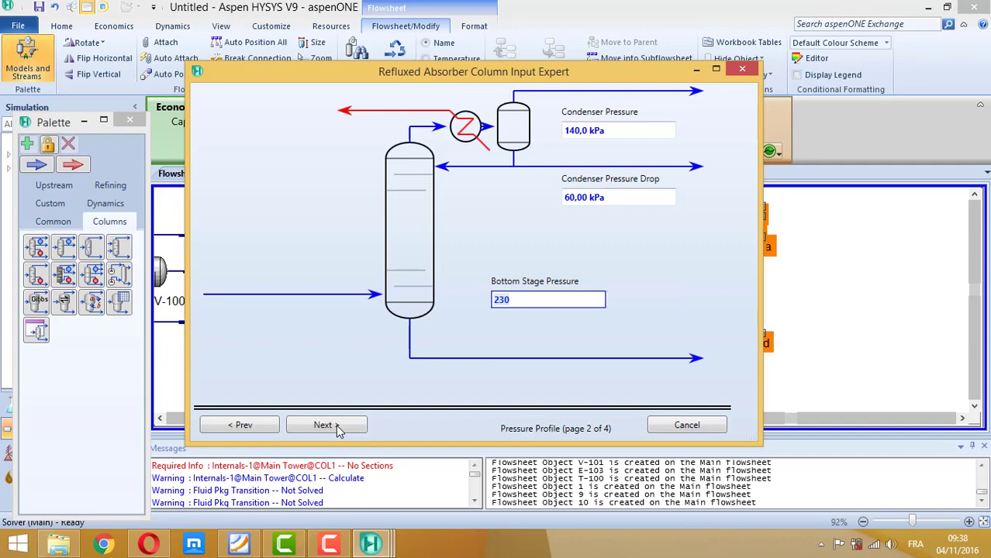
# Step: Consult the temperatures in the crude PDF and set the condenser estimate to 40 °C and the bottom stage estimate to 340 °C
pyautogui.click(242, 545)
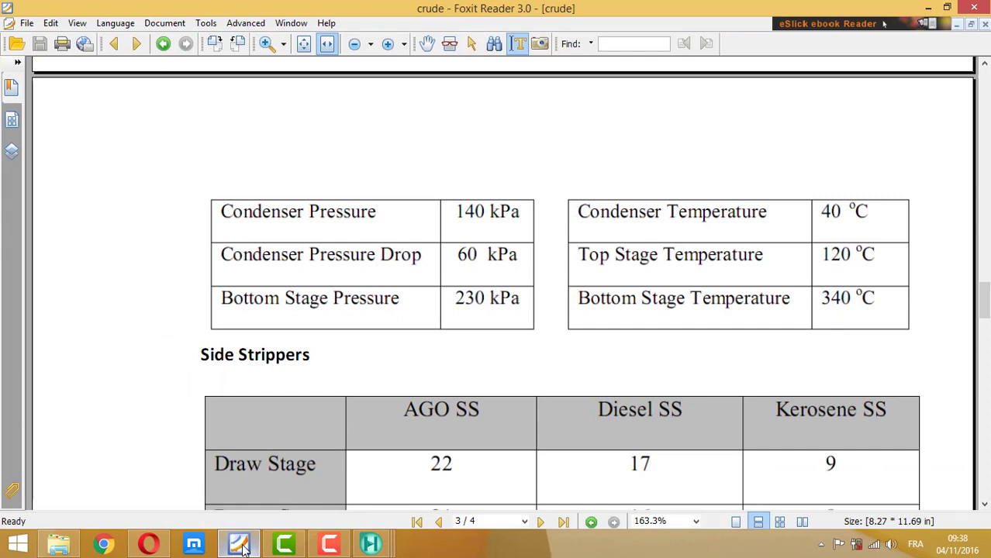
pyautogui.click(241, 546)
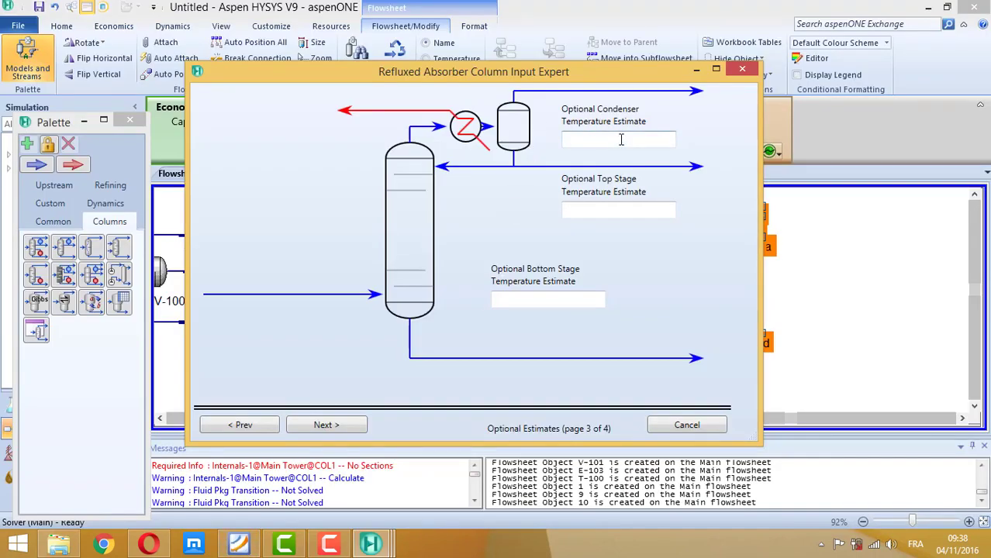
pyautogui.click(620, 139)
pyautogui.write('40')
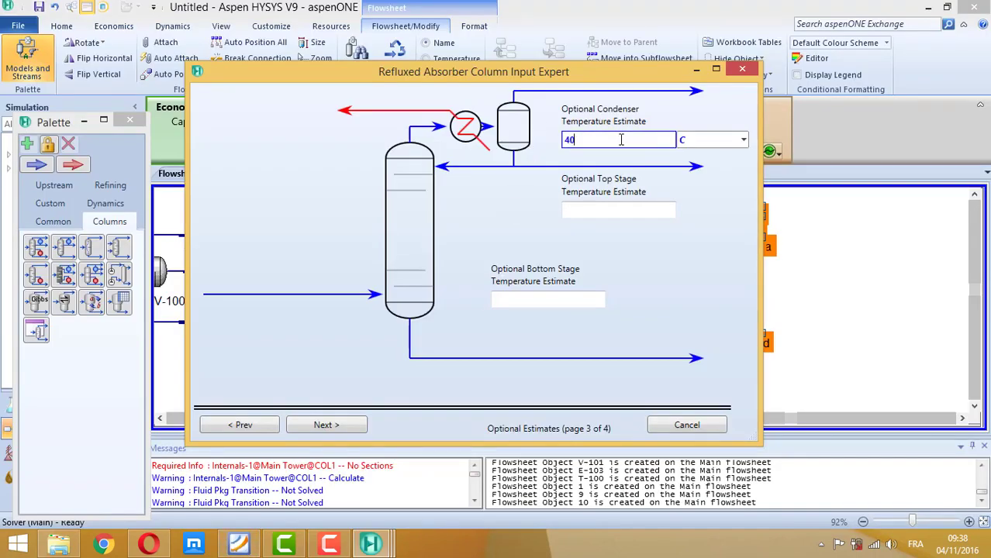
pyautogui.click(259, 543)
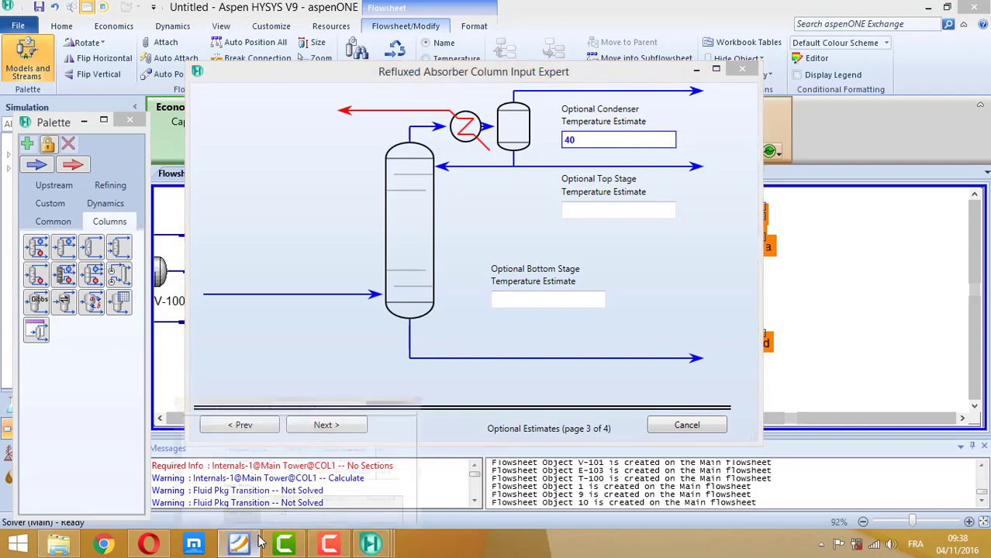
pyautogui.click(260, 542)
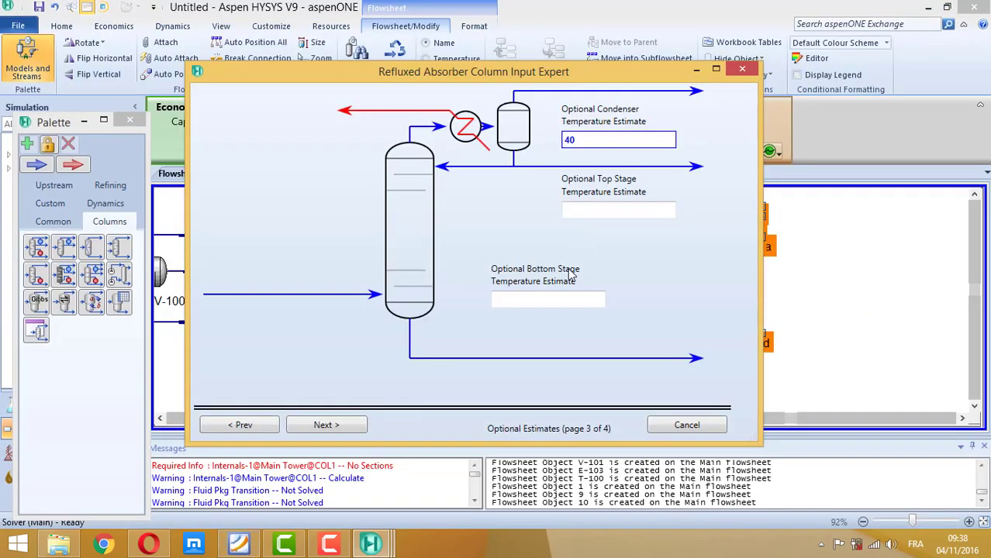
pyautogui.click(523, 298)
pyautogui.write('340')
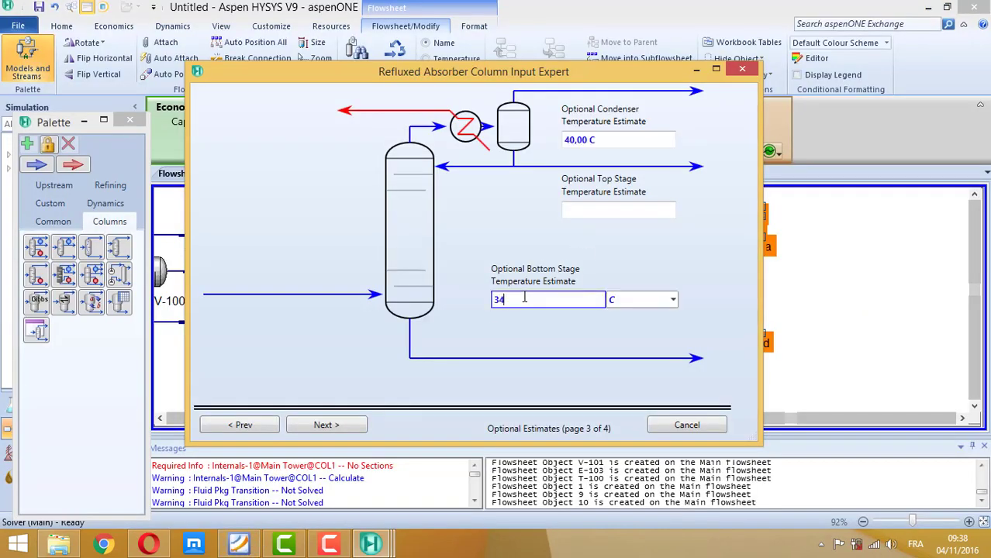
pyautogui.click(326, 424)
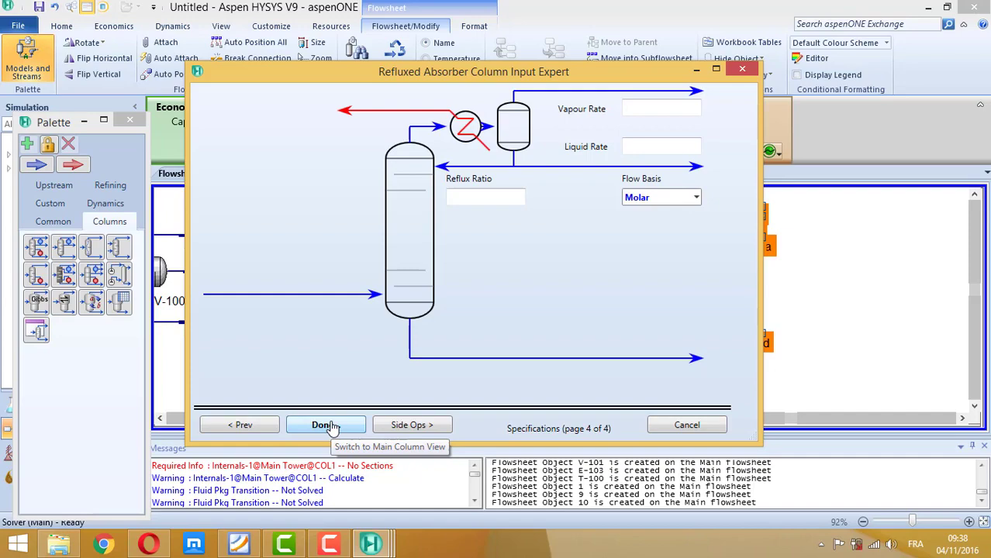
# Step: Finish column T-100's input without rate or reflux specifications and open its side stripper summary
pyautogui.click(324, 425)
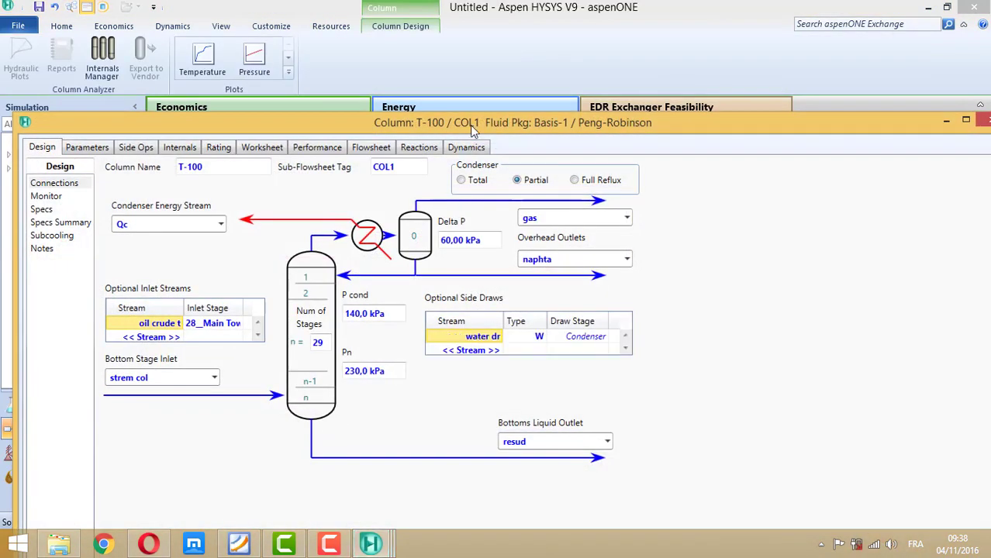
pyautogui.moveTo(469, 124); pyautogui.dragTo(466, 17)
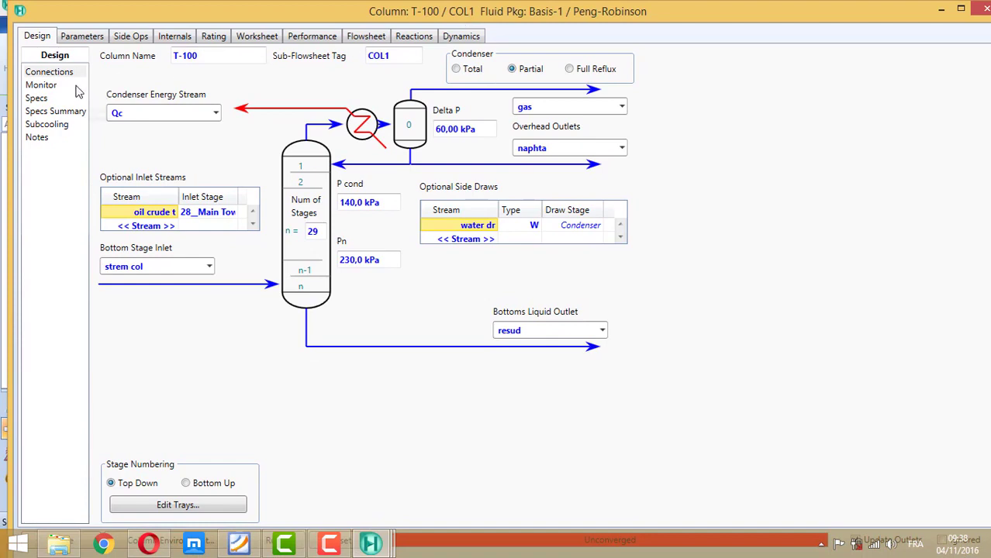
pyautogui.click(131, 36)
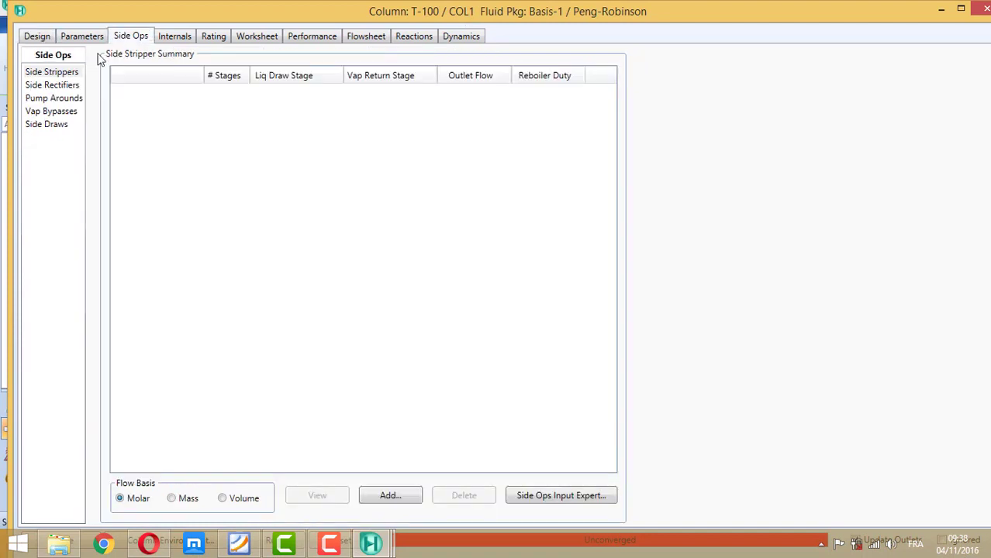
# Step: Add a side stripper to column T-100 and look up the AGO side stripper data in the crude PDF
pyautogui.click(44, 75)
pyautogui.click(389, 495)
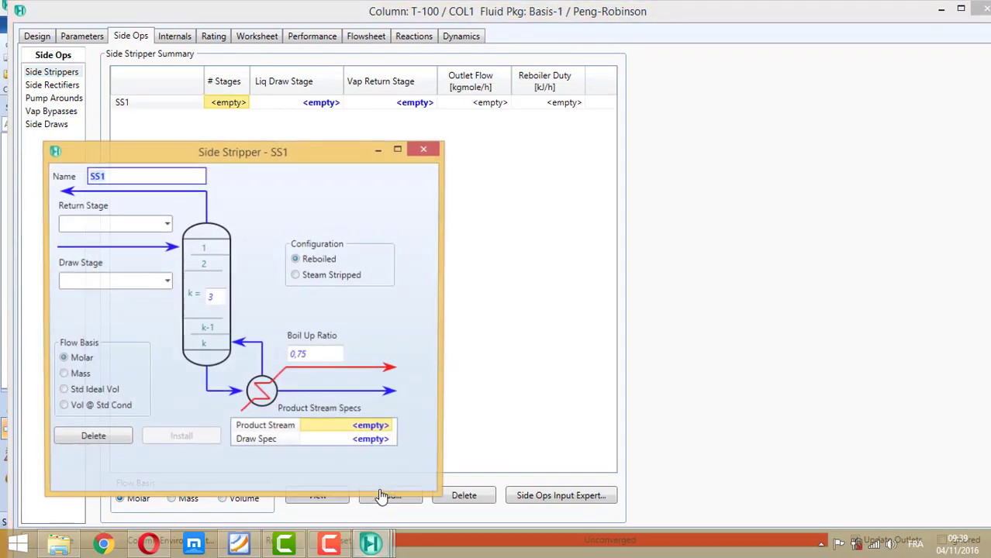
pyautogui.click(239, 543)
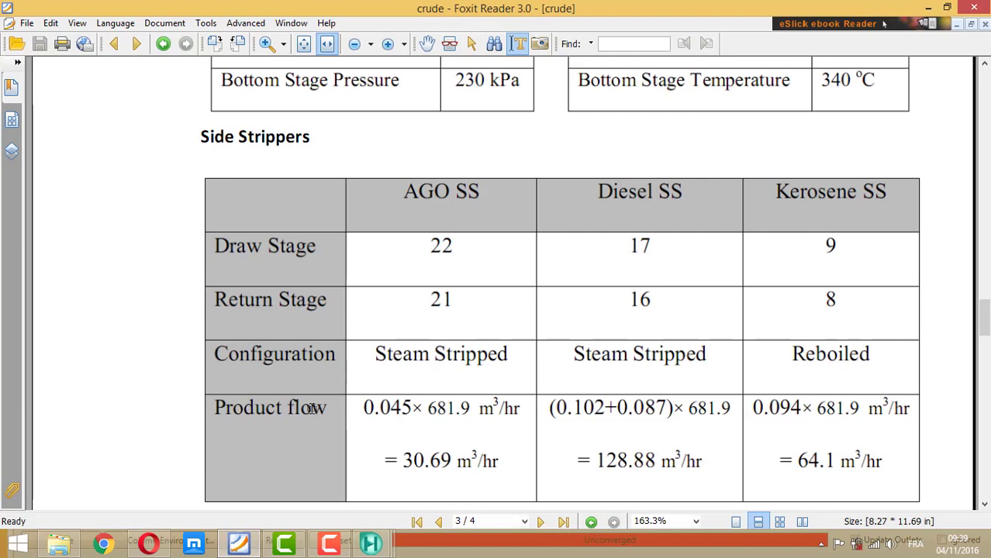
pyautogui.scroll(-1, 311, 408)
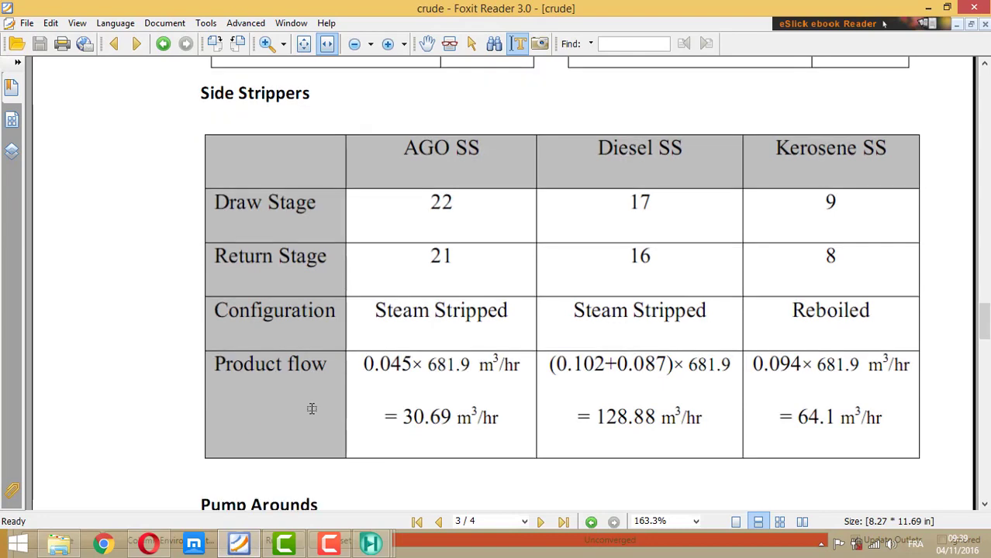
pyautogui.click(246, 547)
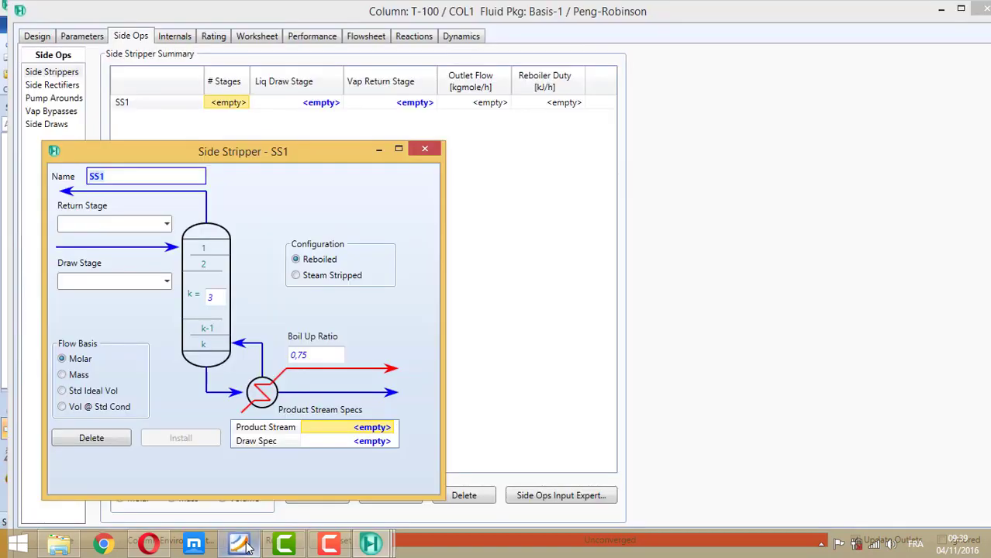
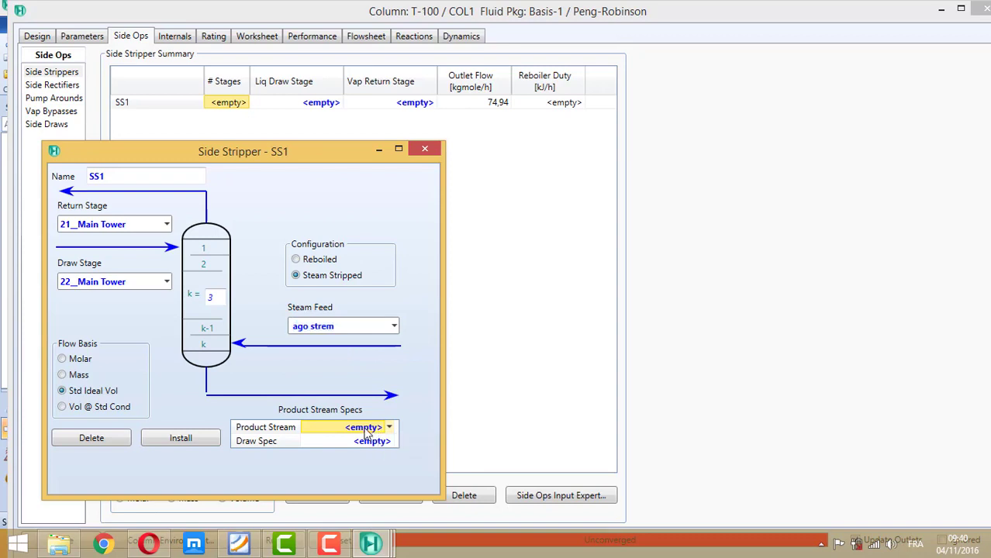
# Step: Name the AGO side stripper's product stream "ago product"
pyautogui.write('a')
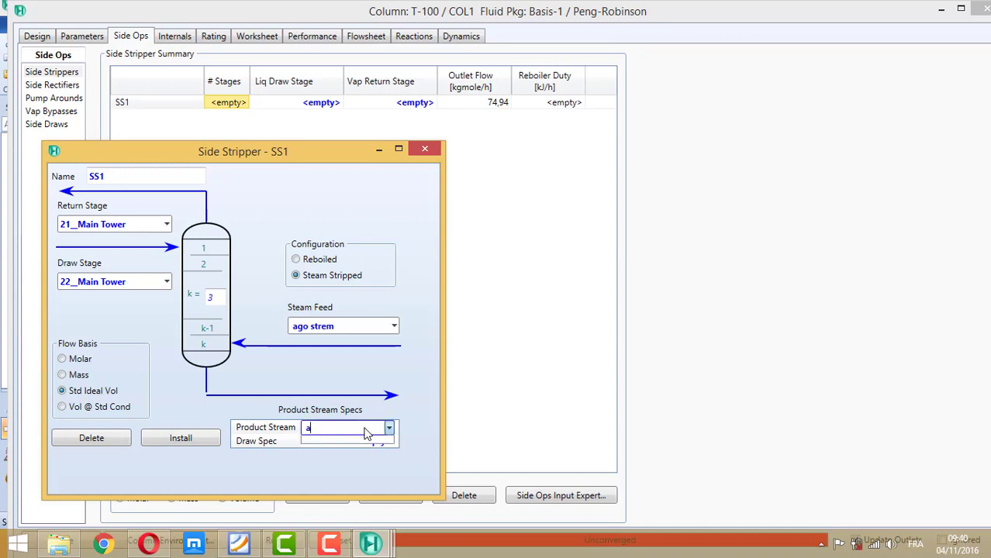
pyautogui.write('go prod')
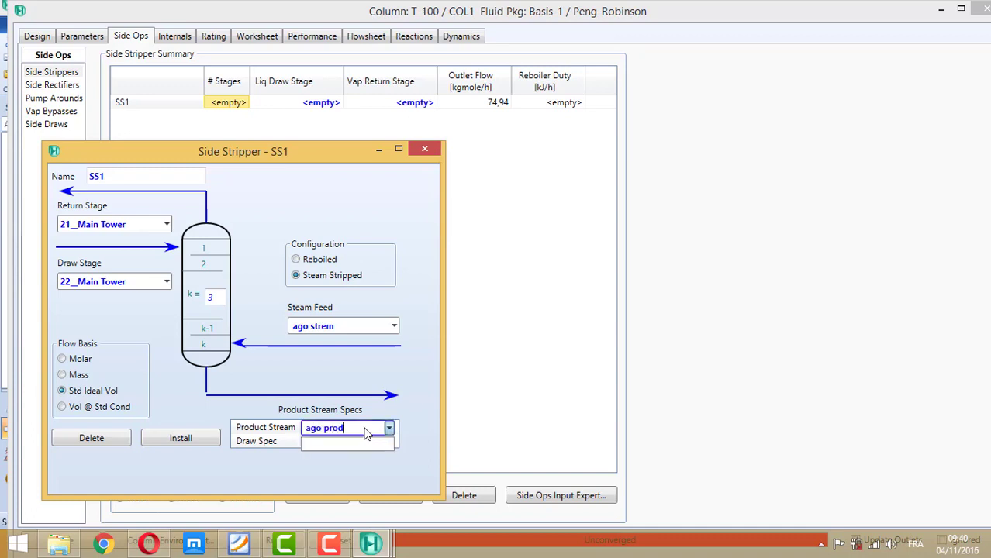
pyautogui.write('uct')
pyautogui.press('Return')
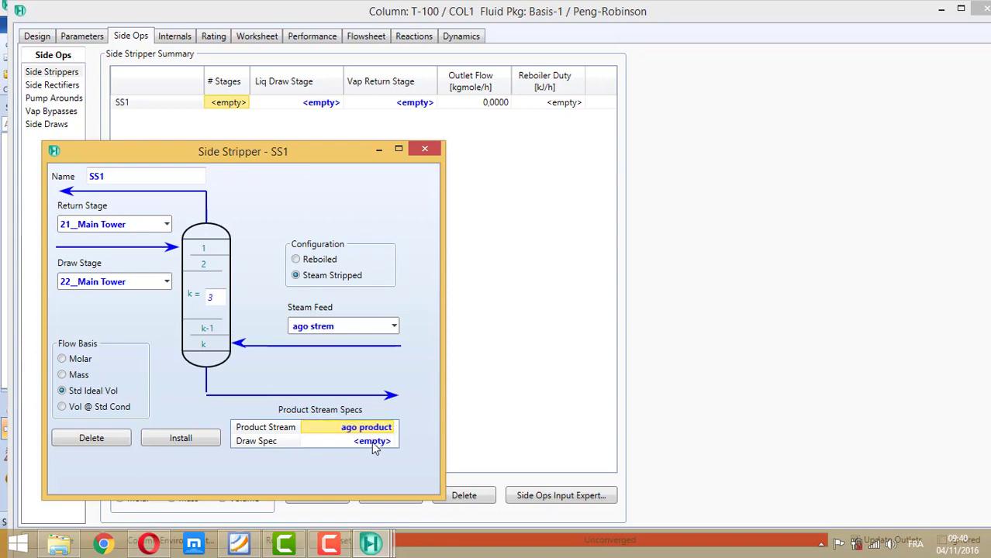
# Step: Set the draw spec to 30.69 m3/h from the AGO product flow in the crude PDF and install the side stripper
pyautogui.click(375, 442)
pyautogui.click(248, 544)
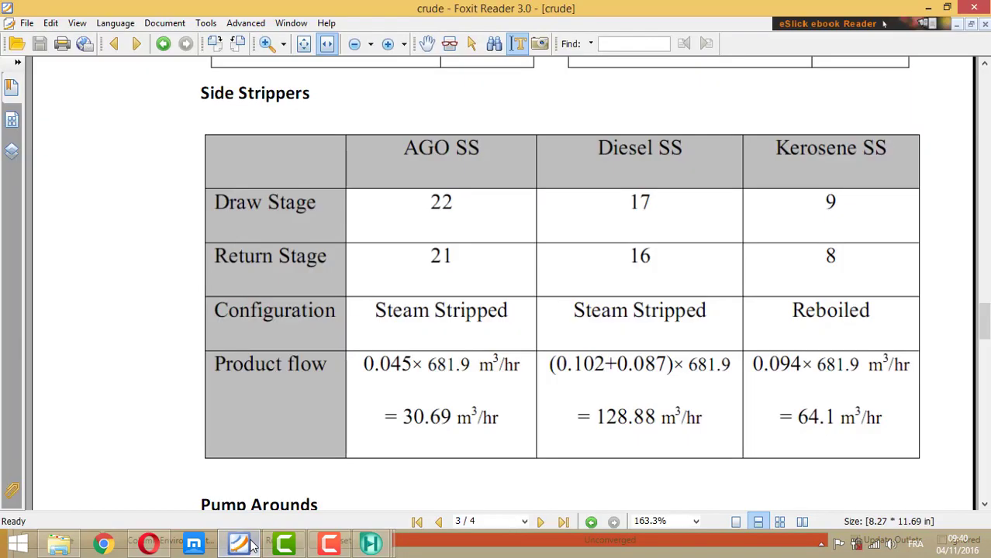
pyautogui.click(248, 544)
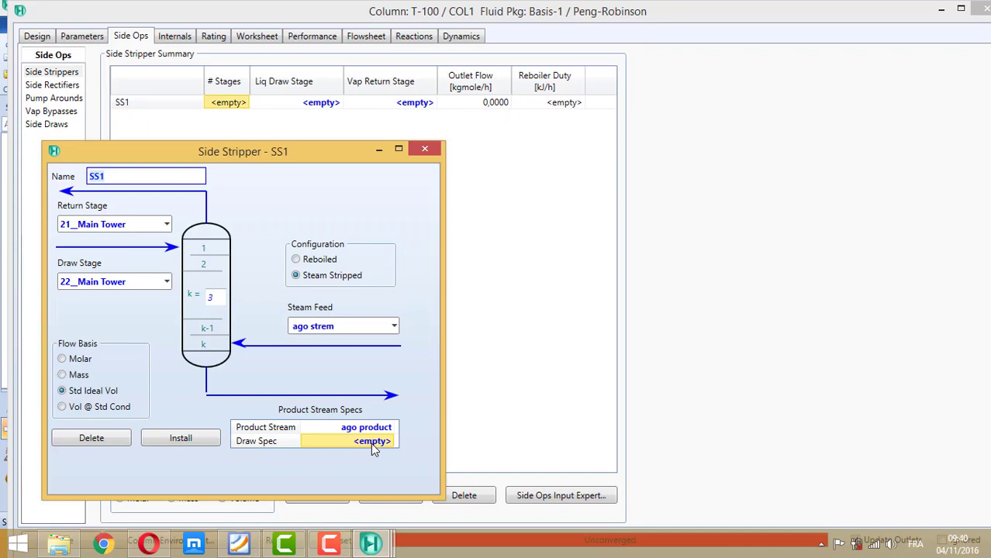
pyautogui.write('30.')
pyautogui.click(373, 441)
pyautogui.write('30')
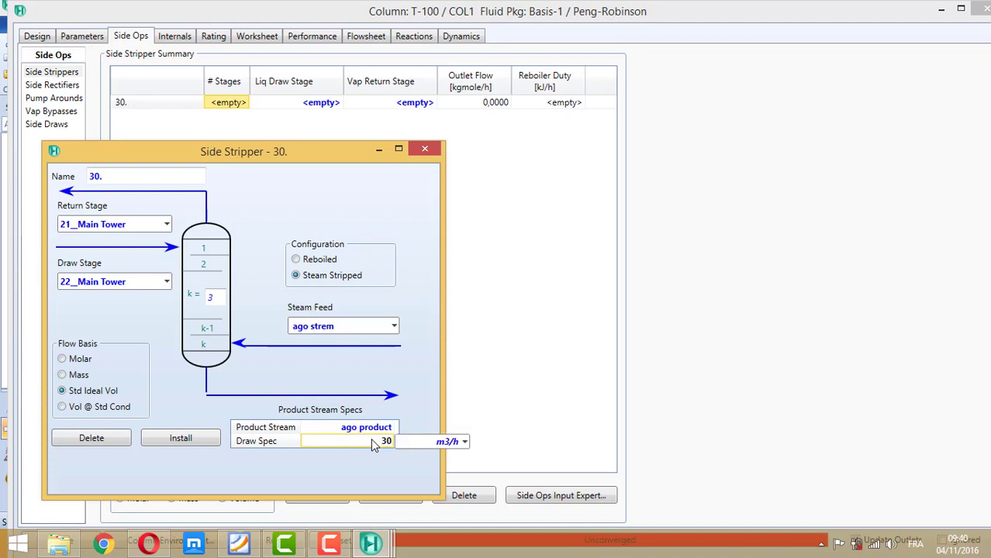
pyautogui.write('.69')
pyautogui.press('Return')
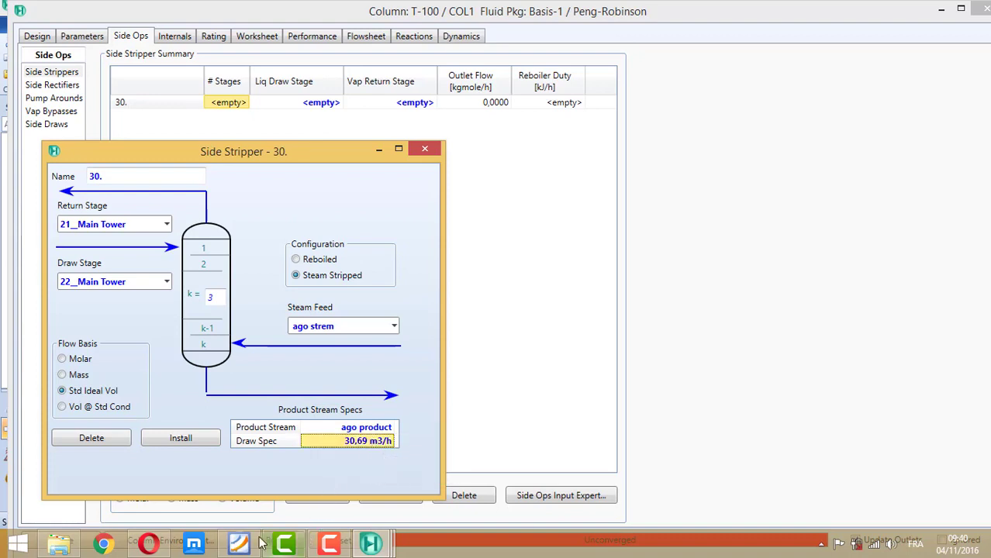
pyautogui.click(173, 441)
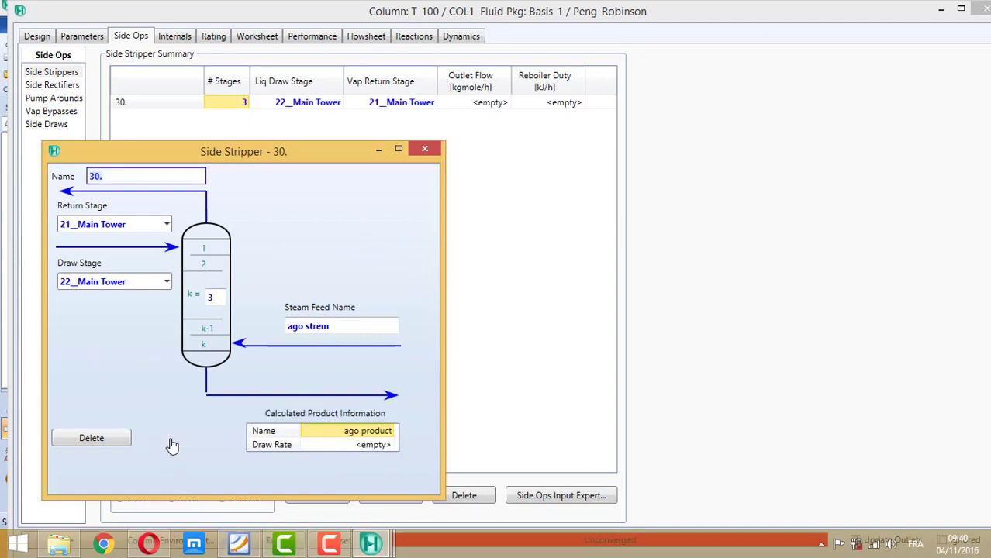
pyautogui.click(425, 150)
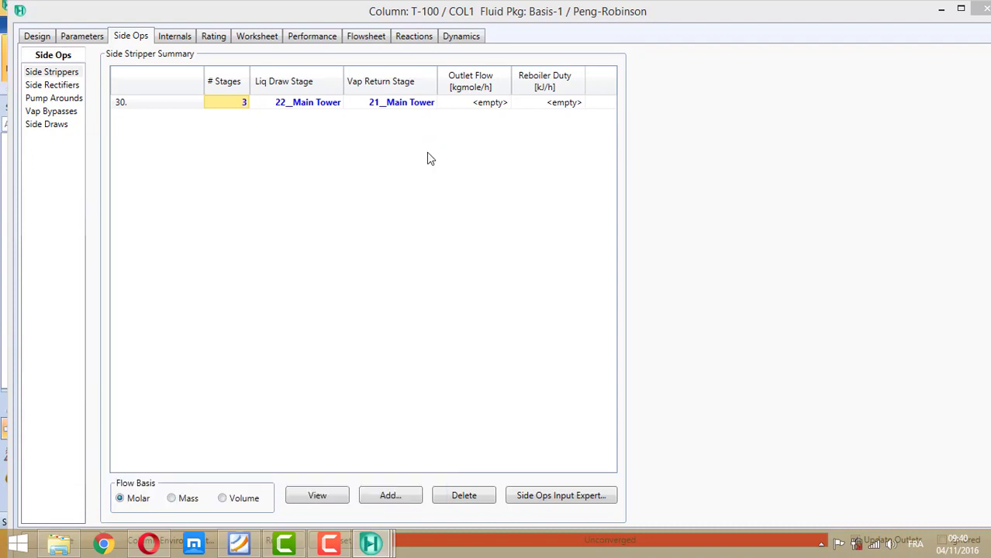
# Step: Add another side stripper and look up the Diesel SS draw and return stages in the crude PDF
pyautogui.click(397, 506)
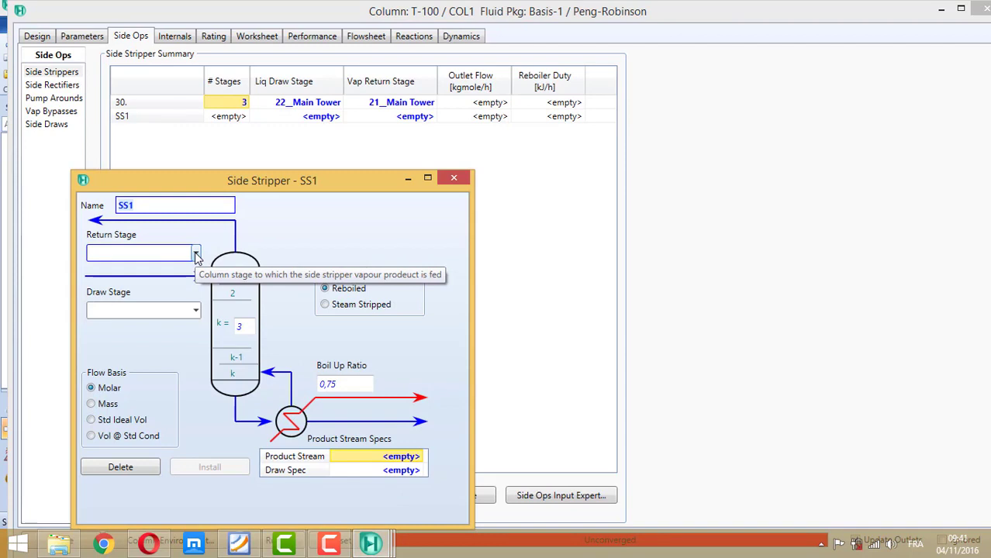
pyautogui.click(238, 544)
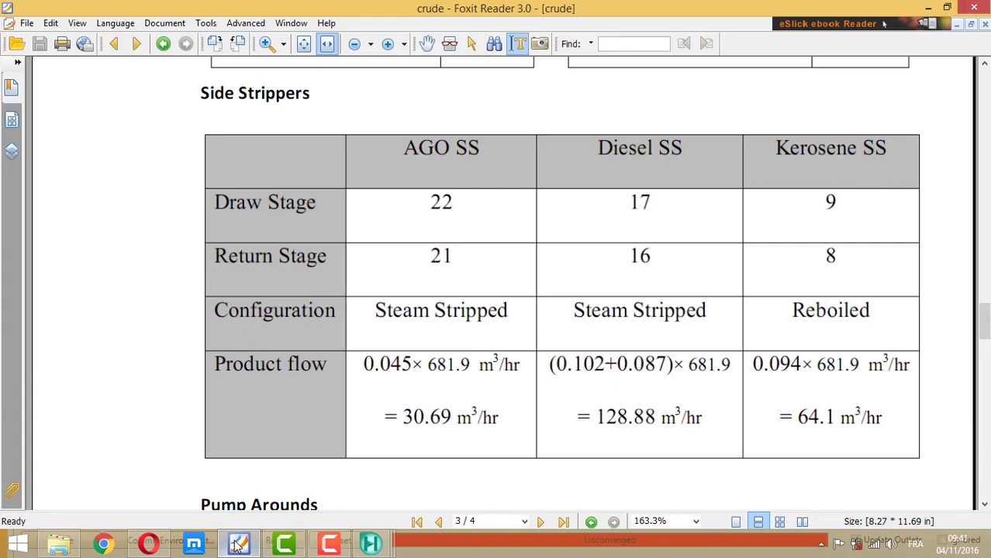
pyautogui.click(238, 544)
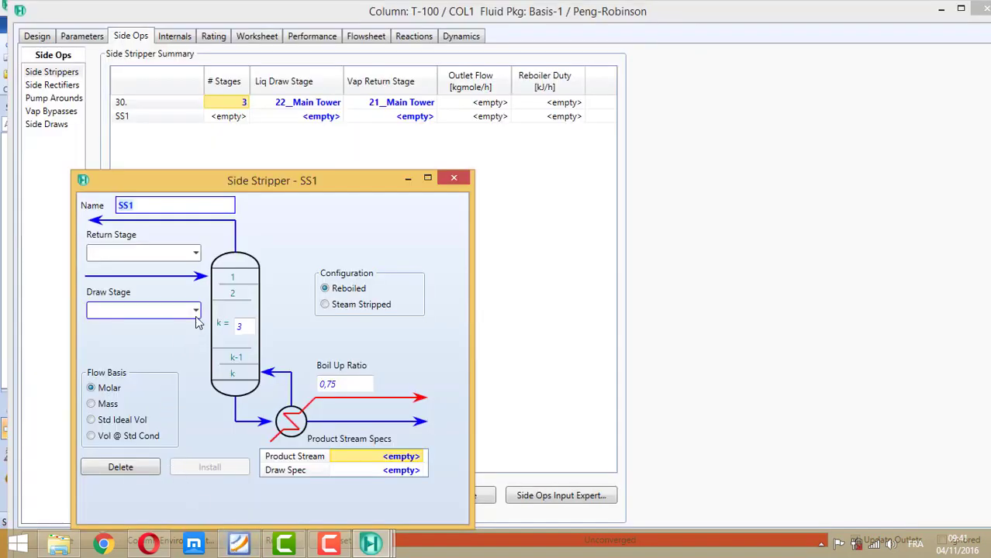
pyautogui.click(238, 545)
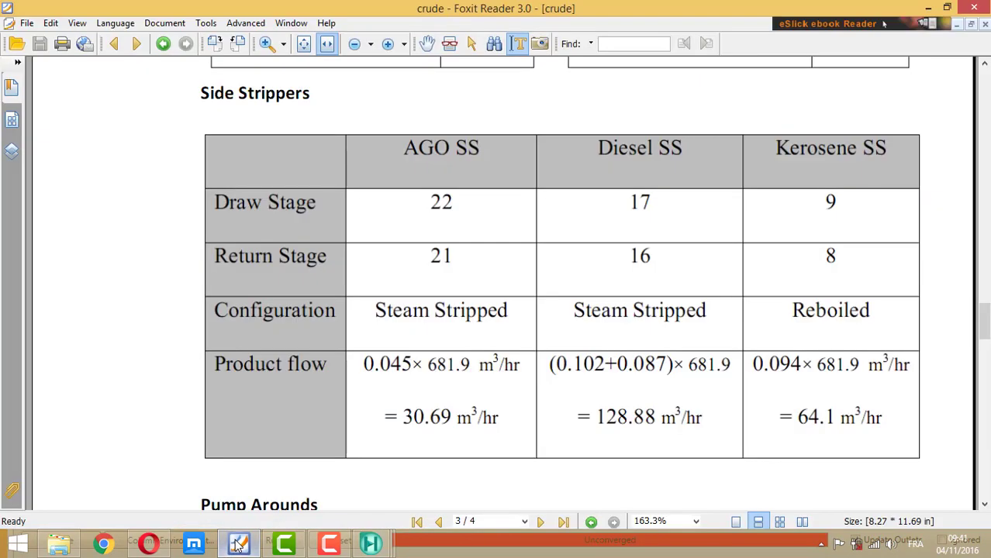
pyautogui.click(235, 540)
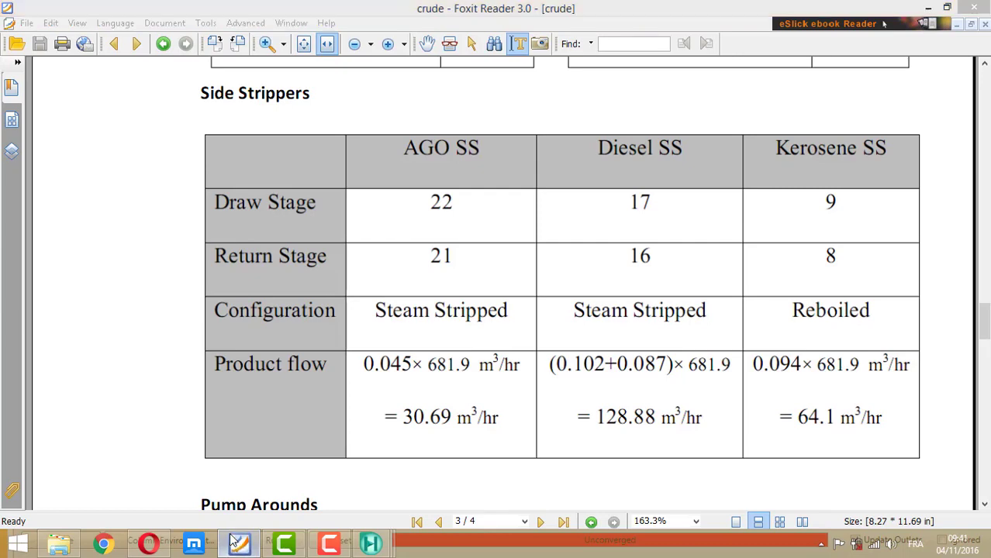
# Step: Set the new side stripper's draw stage to 17__Main Tower and its return stage to 16__Main Tower
pyautogui.click(197, 312)
pyautogui.moveTo(192, 380); pyautogui.dragTo(192, 411)
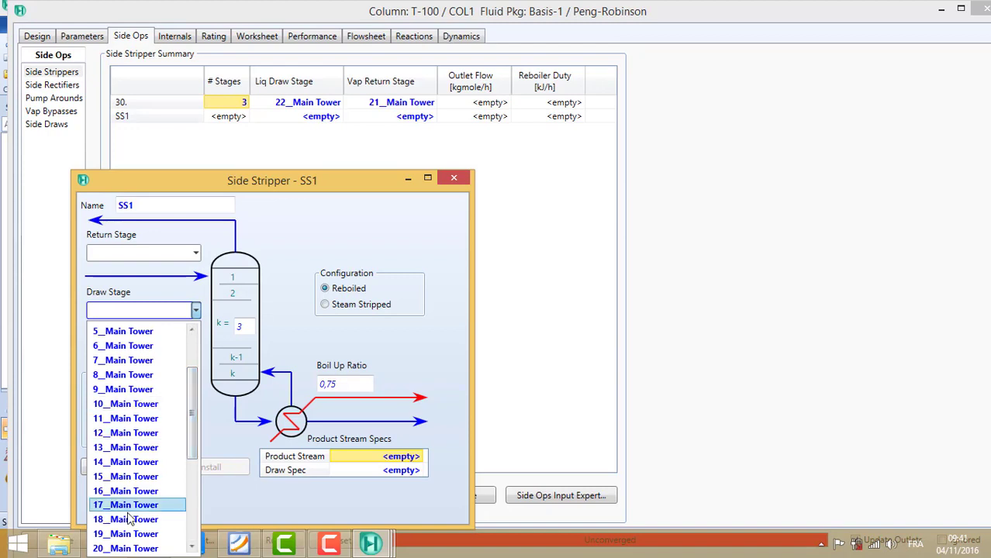
pyautogui.click(159, 504)
pyautogui.click(195, 254)
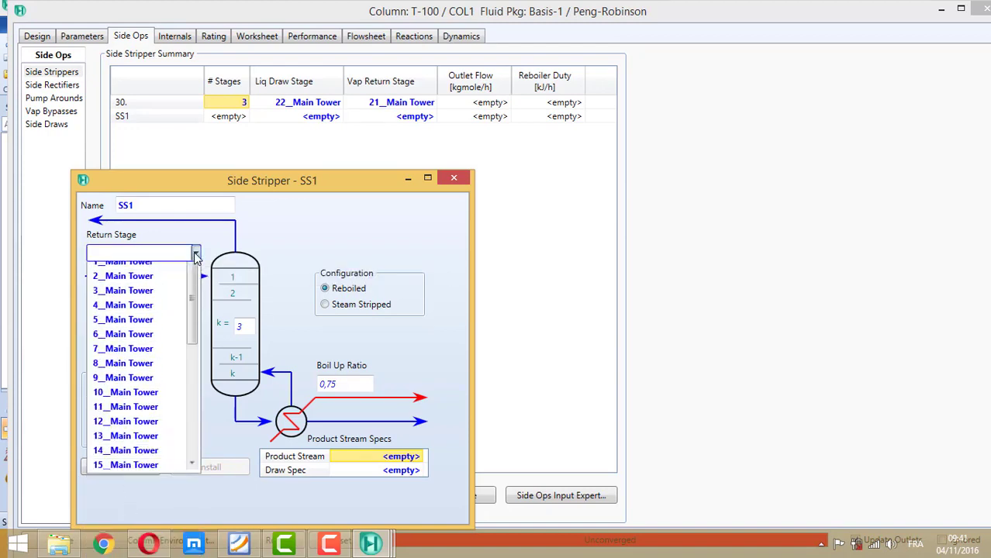
pyautogui.scroll(-2, 156, 478)
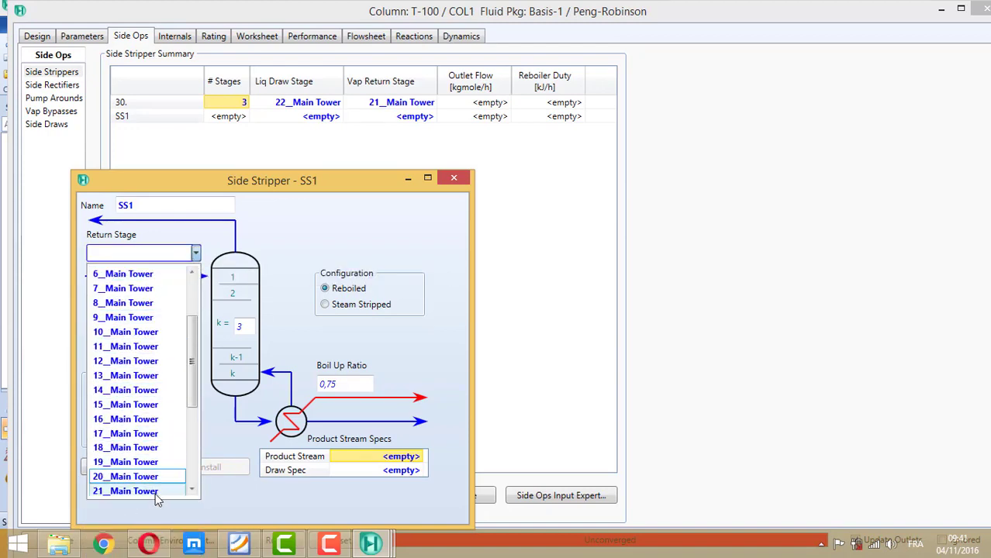
pyautogui.click(147, 420)
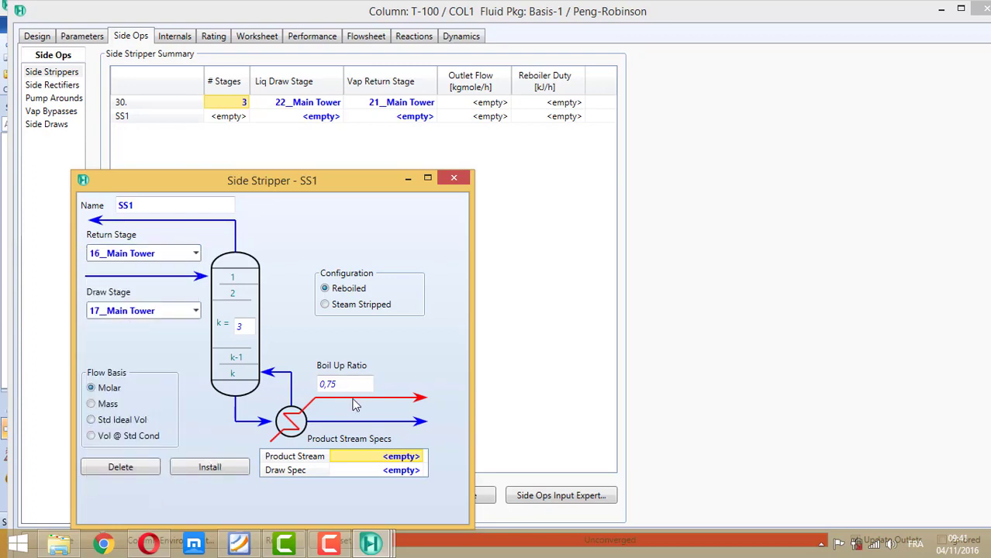
# Step: Configure the stripper as Steam Stripped with Std Ideal Vol flow basis and "diasel strem" as its steam feed
pyautogui.click(325, 305)
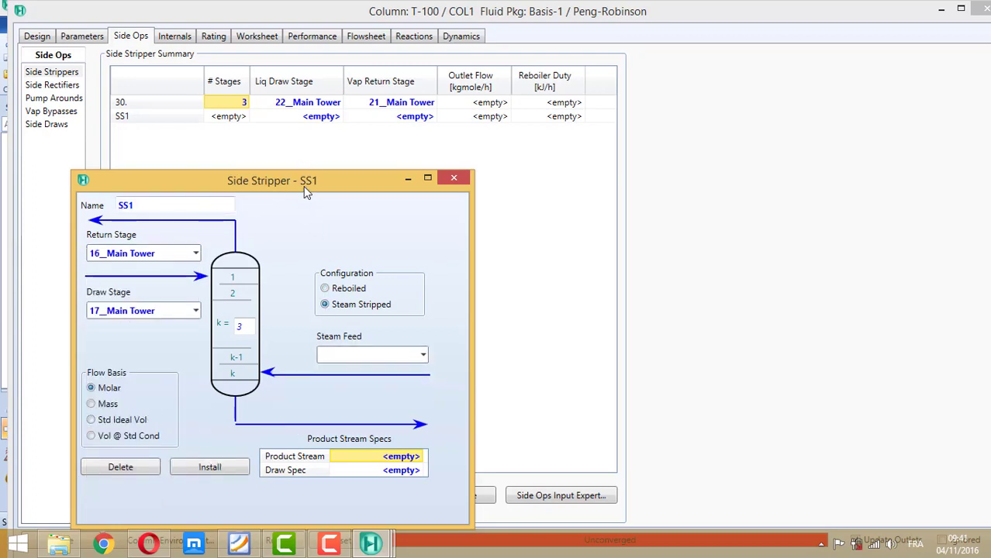
pyautogui.moveTo(303, 186); pyautogui.dragTo(328, 147)
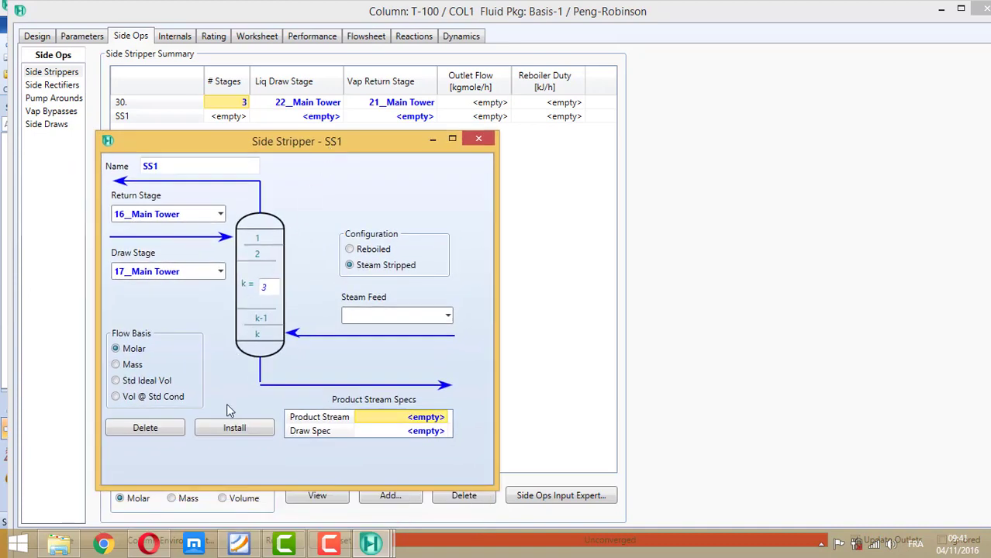
pyautogui.click(120, 382)
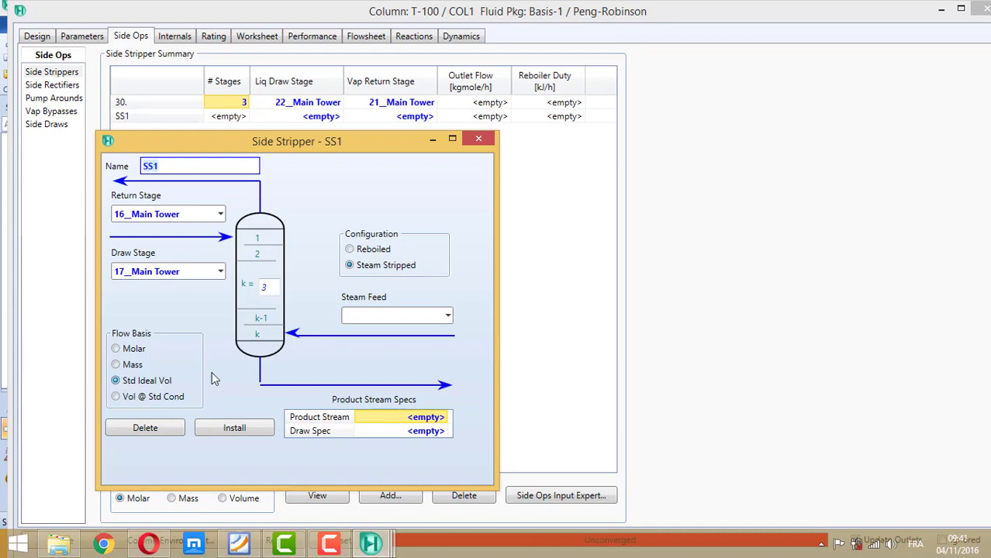
pyautogui.click(448, 316)
pyautogui.click(413, 341)
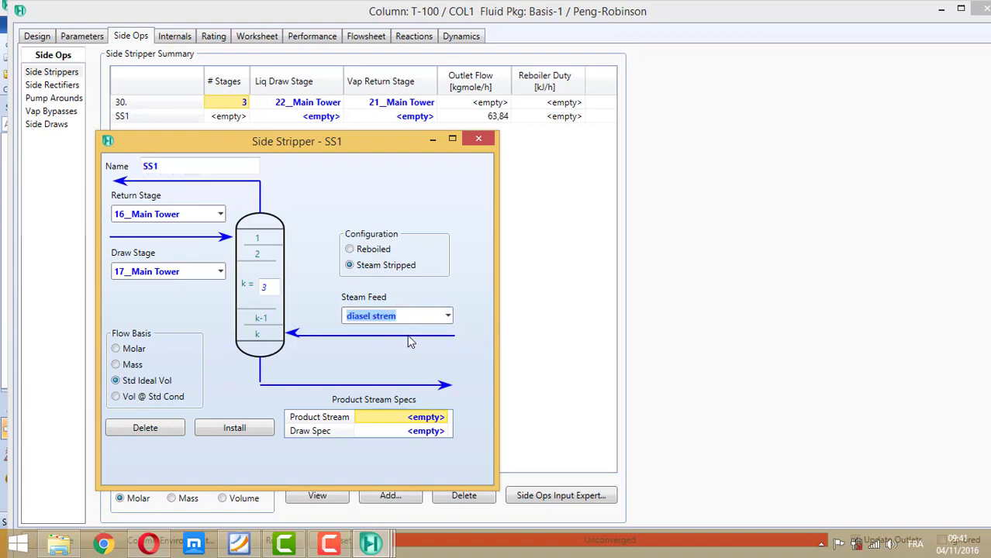
# Step: Name the diesel side stripper's product stream "diasel prodct"
pyautogui.click(435, 419)
pyautogui.click(423, 418)
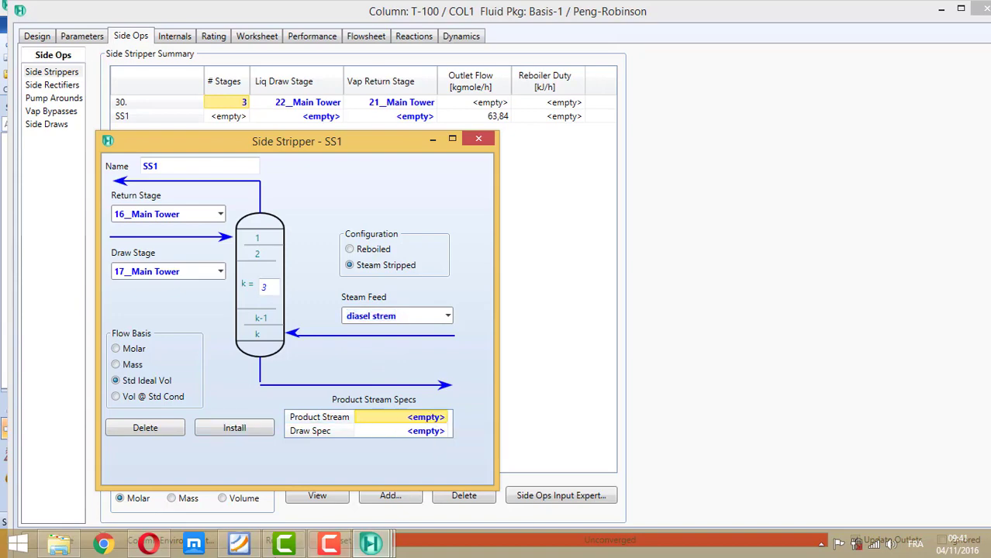
pyautogui.click(242, 545)
pyautogui.click(242, 545)
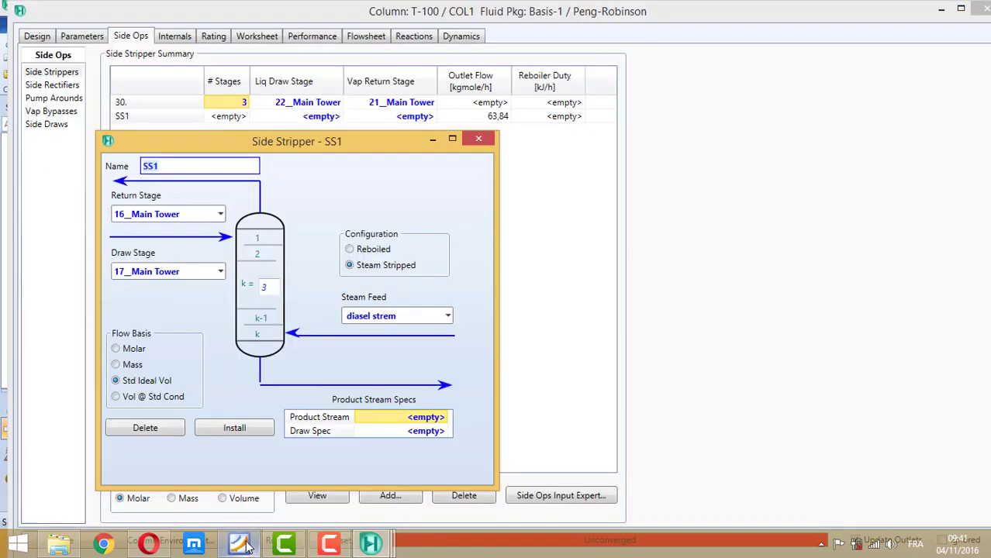
pyautogui.write('d')
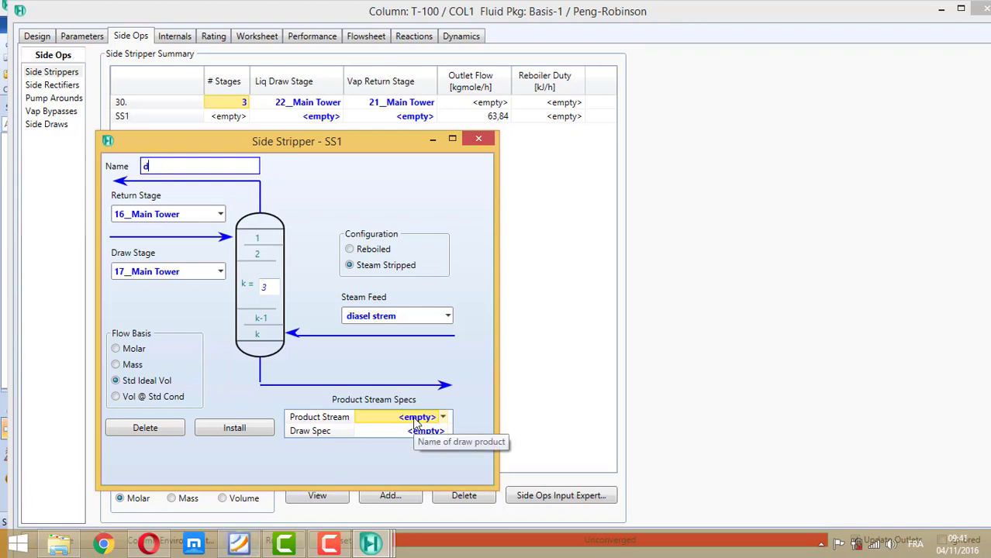
pyautogui.click(414, 418)
pyautogui.write('d')
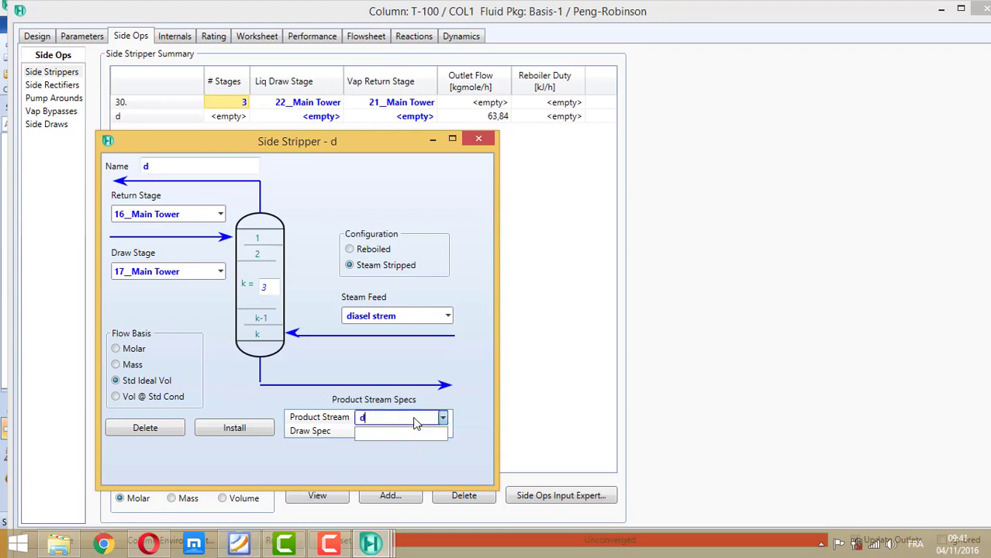
pyautogui.write('iasel prodct')
pyautogui.press('Return')
# Step: Set the diesel stripper's draw spec to 128.88 m3/h, as given in the crude PDF, and install the stripper
pyautogui.click(426, 431)
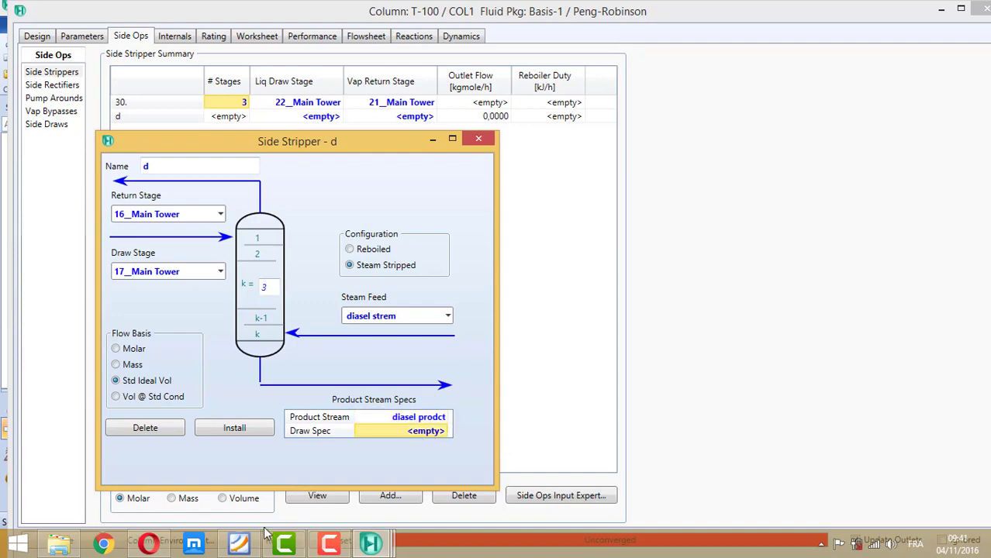
pyautogui.click(240, 544)
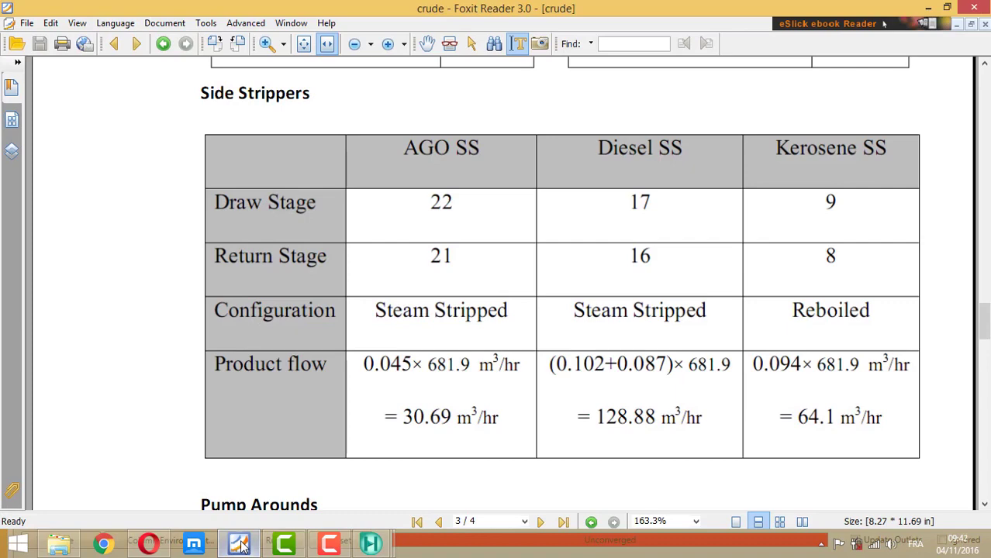
pyautogui.click(240, 544)
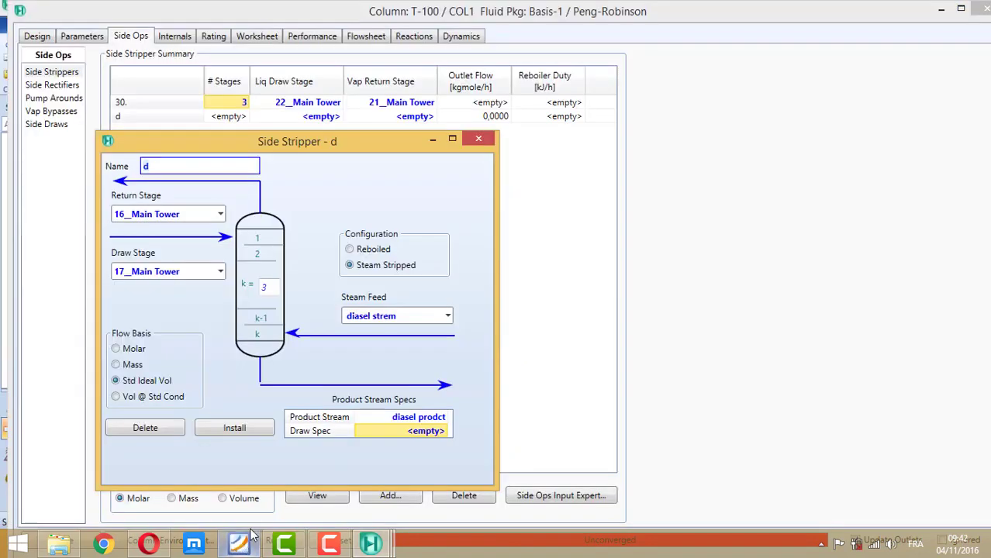
pyautogui.write('1')
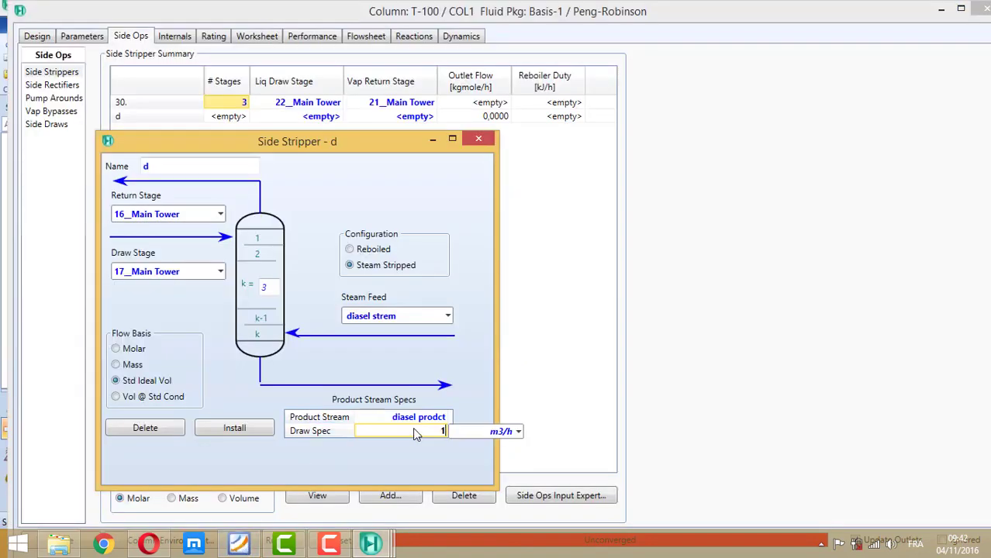
pyautogui.write('28.88')
pyautogui.press('Return')
pyautogui.click(255, 428)
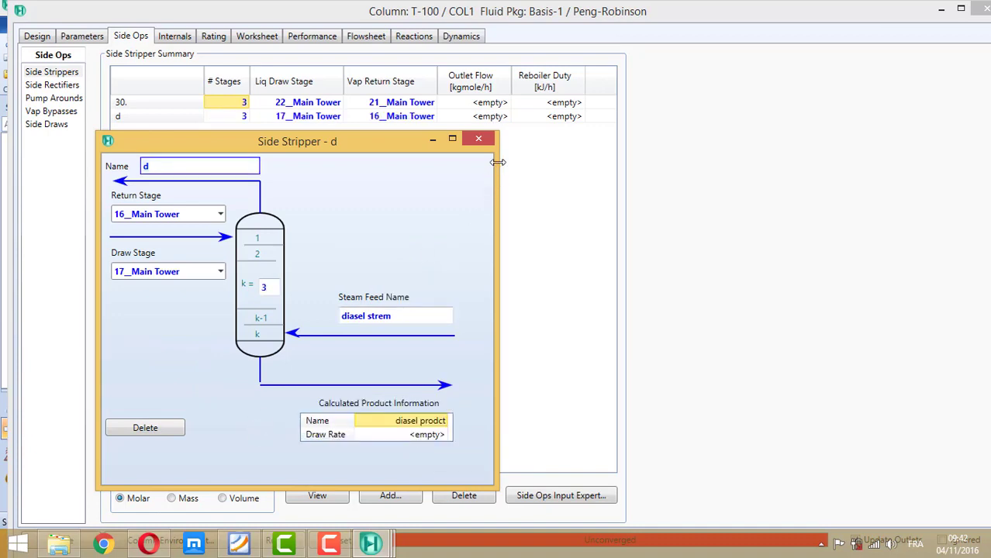
pyautogui.click(478, 138)
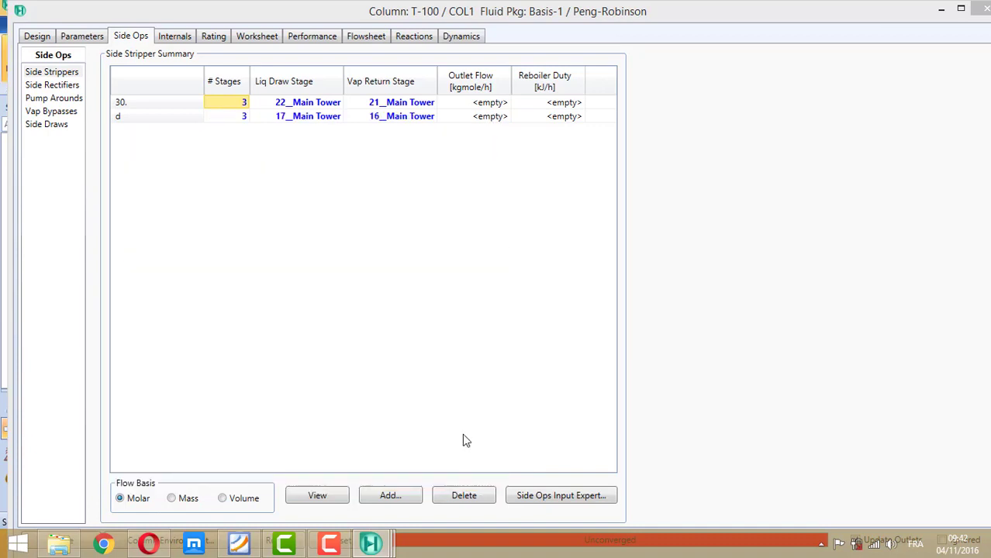
# Step: Add a side stripper for kerosene with draw stage 9__Main Tower and return stage 8__Main Tower, as listed in the crude PDF
pyautogui.click(400, 498)
pyautogui.click(239, 545)
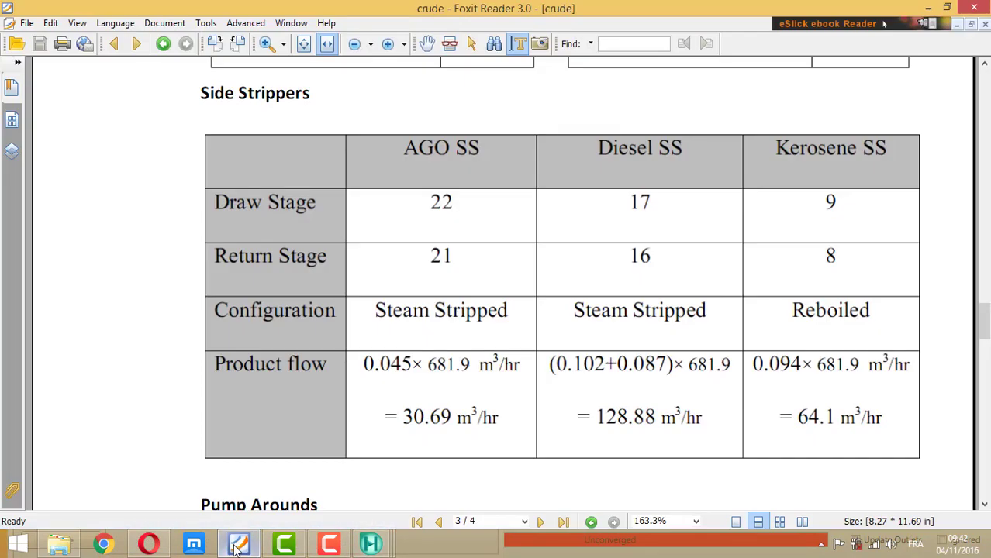
pyautogui.click(239, 544)
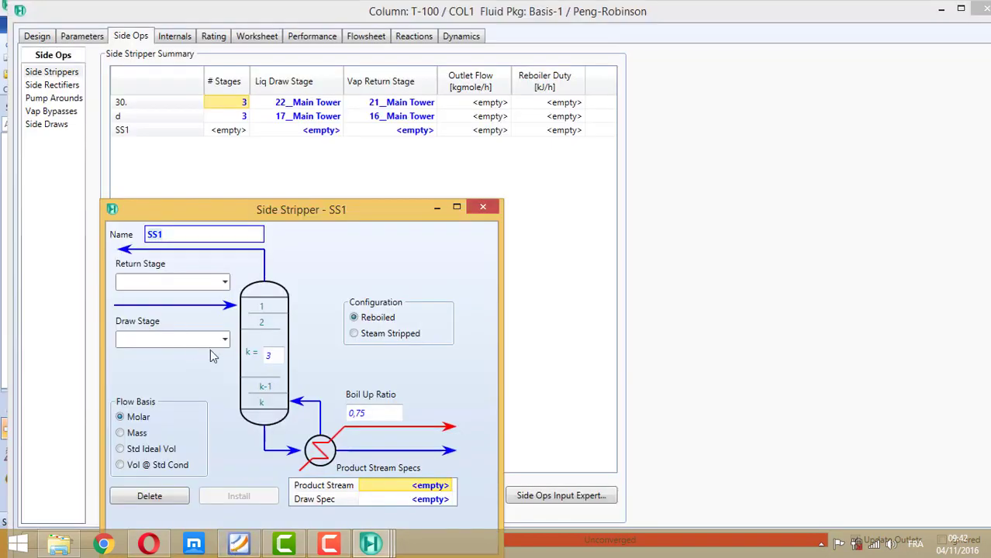
pyautogui.click(225, 340)
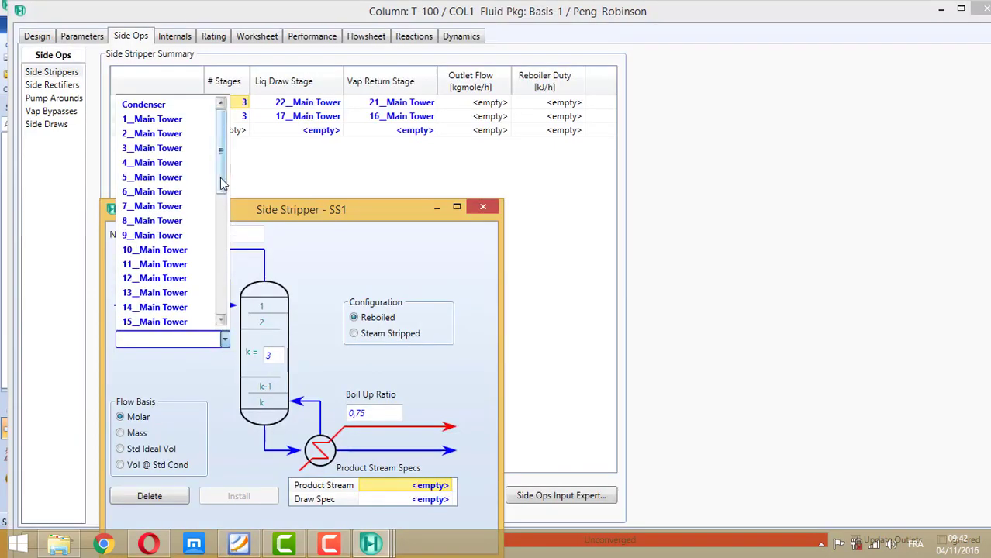
pyautogui.click(164, 238)
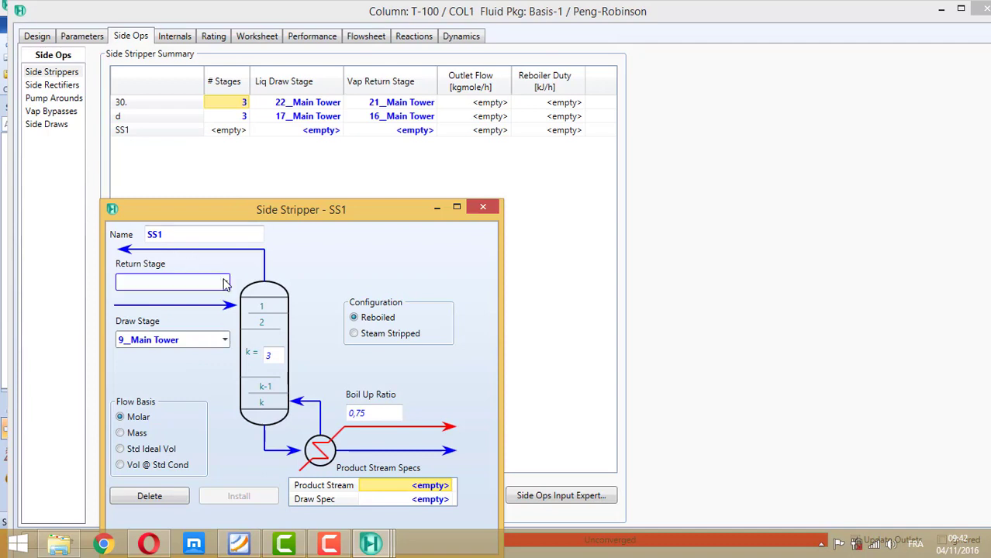
pyautogui.click(225, 282)
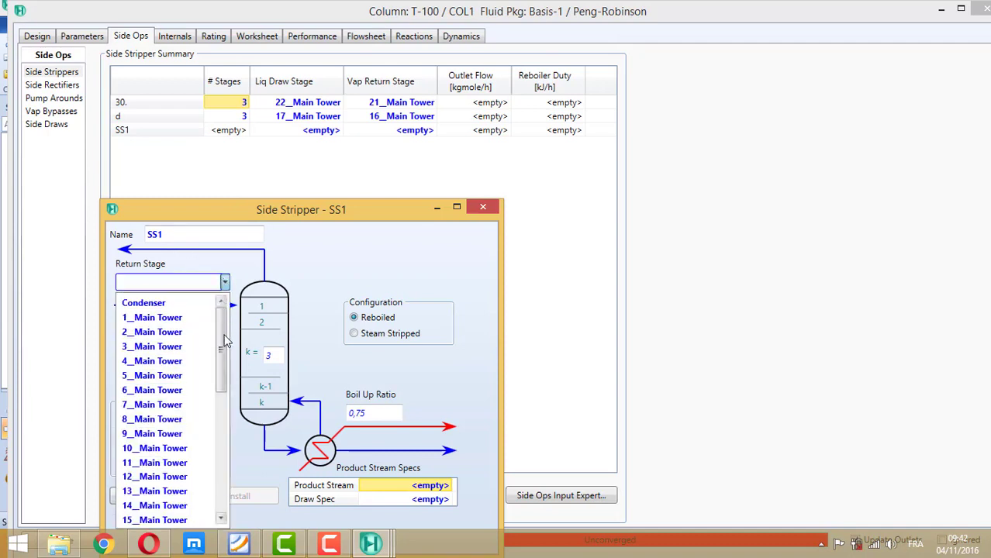
pyautogui.click(173, 419)
# Step: Set the kerosene stripper's flow basis to Std Ideal Vol and name its product stream "kerros prodct"
pyautogui.moveTo(327, 212); pyautogui.dragTo(325, 116)
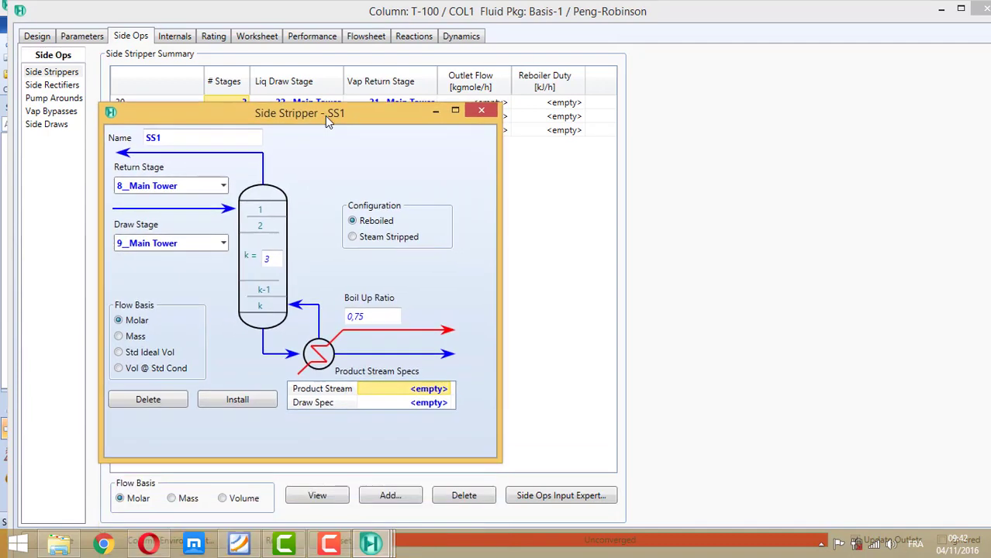
pyautogui.click(118, 352)
pyautogui.click(421, 390)
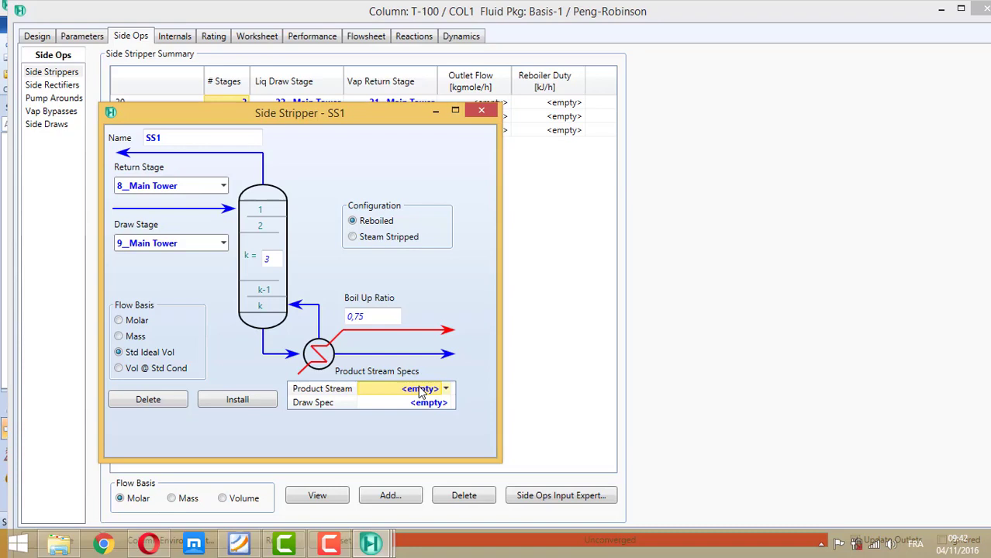
pyautogui.write('kerroz')
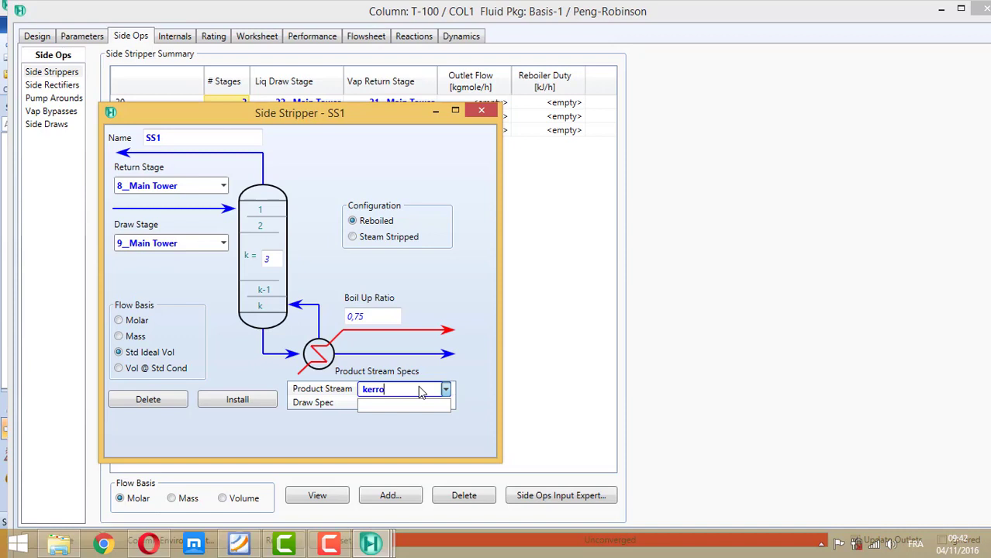
pyautogui.press('BackSpace')
pyautogui.write('s')
pyautogui.press('Return')
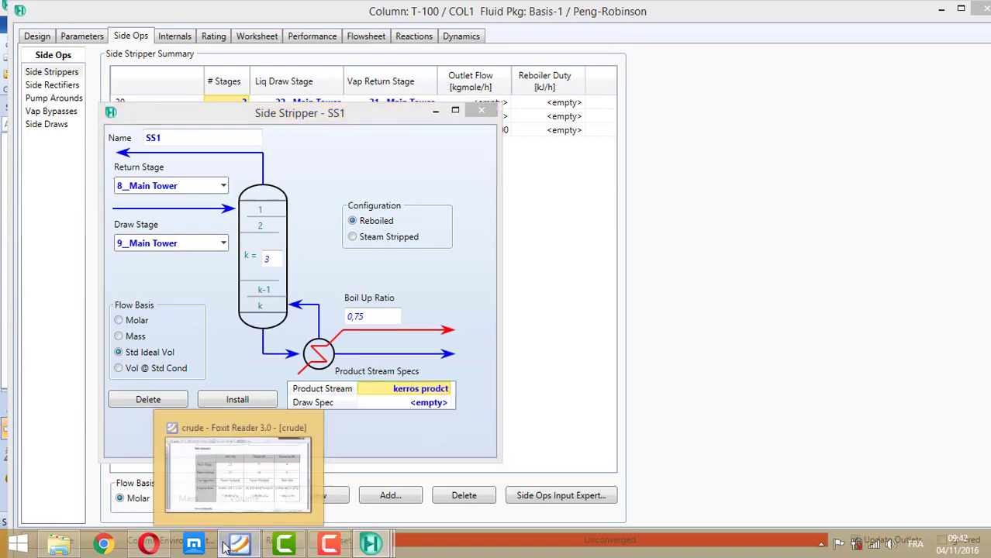
# Step: Set the kerosene stripper's draw spec to 64.10 m3/h, checked against the crude PDF, and install the stripper
pyautogui.click(224, 547)
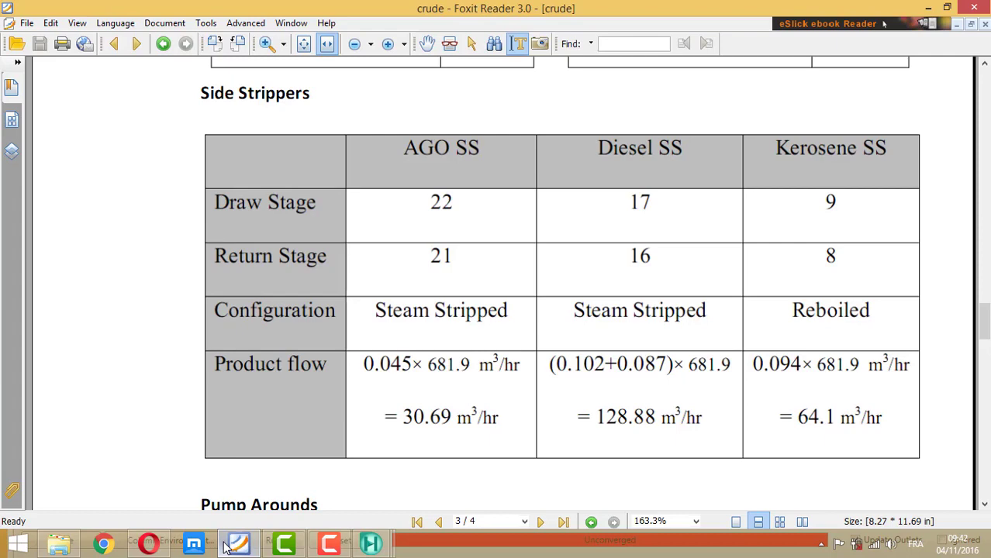
pyautogui.click(226, 547)
pyautogui.click(434, 405)
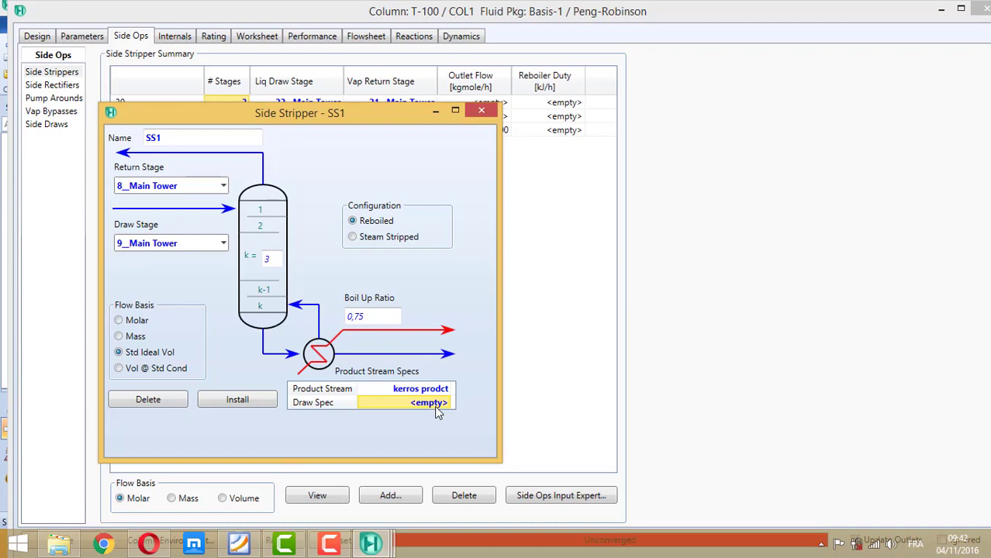
pyautogui.write('64,10')
pyautogui.press('Return')
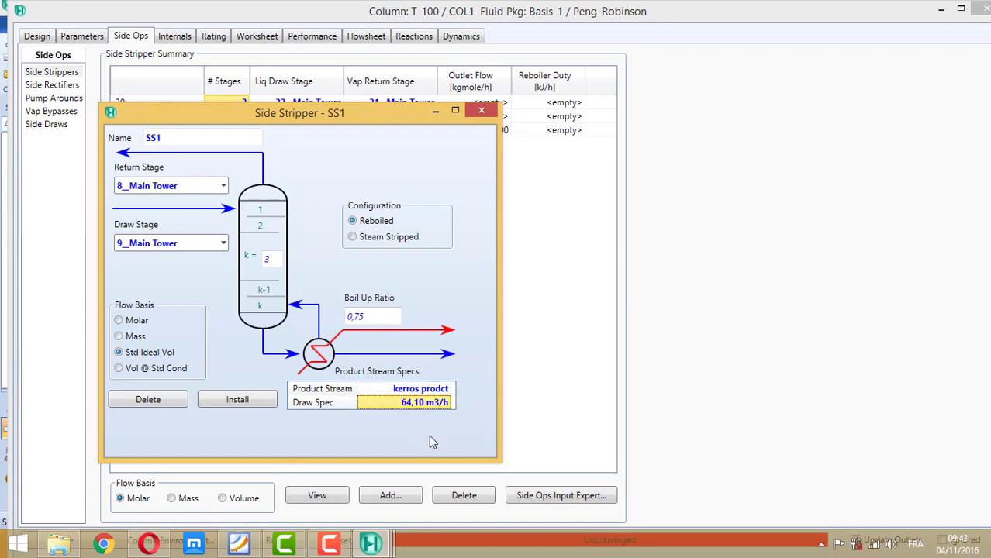
pyautogui.click(245, 400)
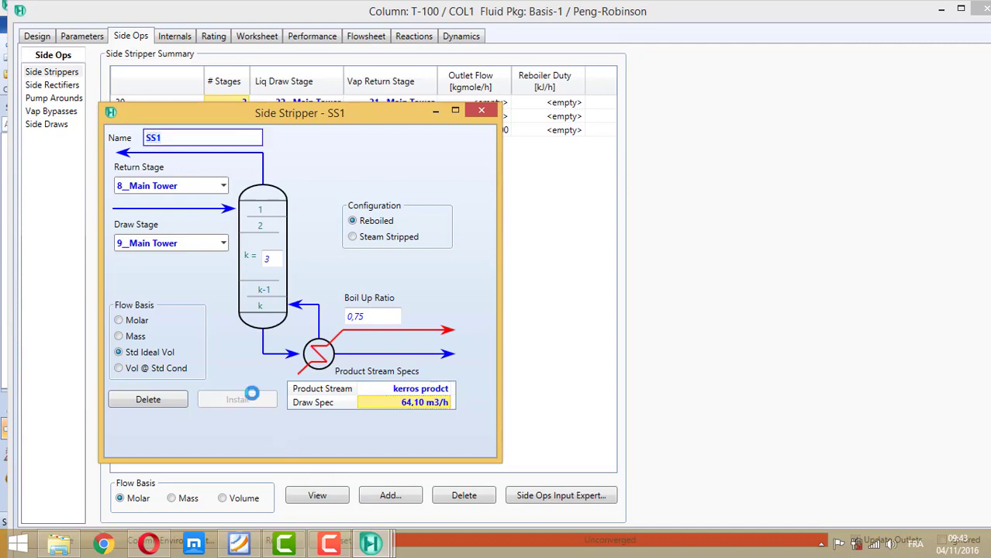
pyautogui.click(481, 110)
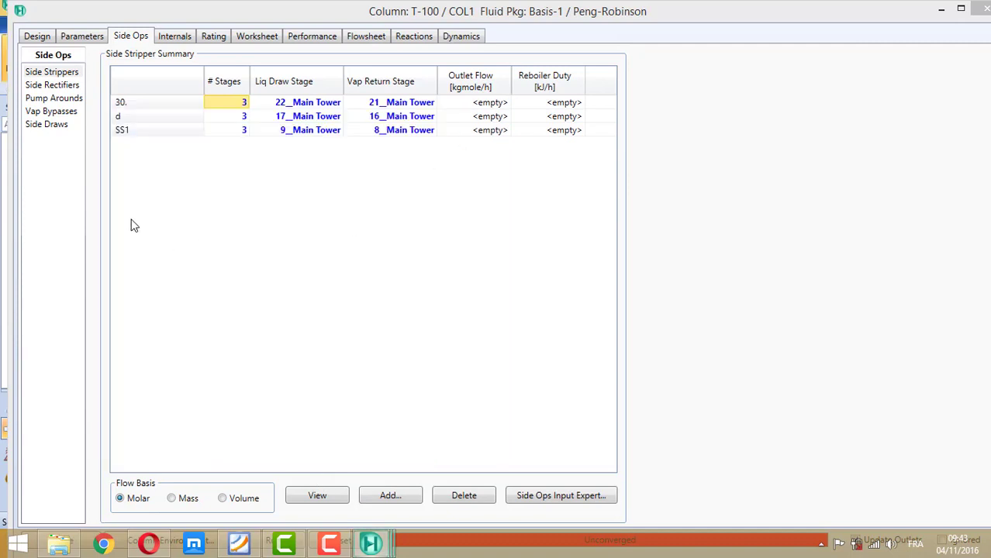
# Step: Add a pump around to the column and look up the AGO PA stages in the crude PDF's Pump Arounds table
pyautogui.click(67, 99)
pyautogui.click(384, 498)
pyautogui.click(238, 543)
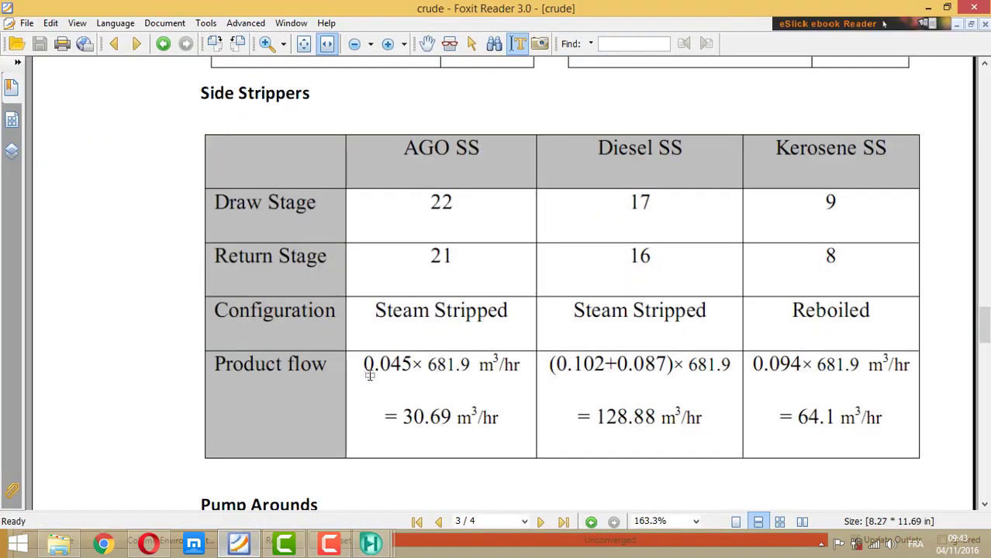
pyautogui.scroll(-10, 370, 375)
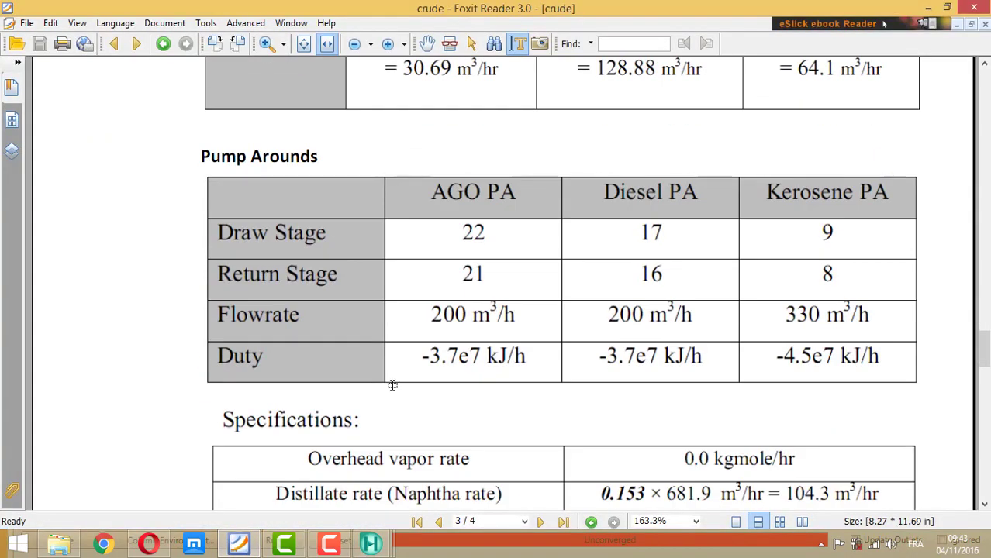
pyautogui.click(247, 544)
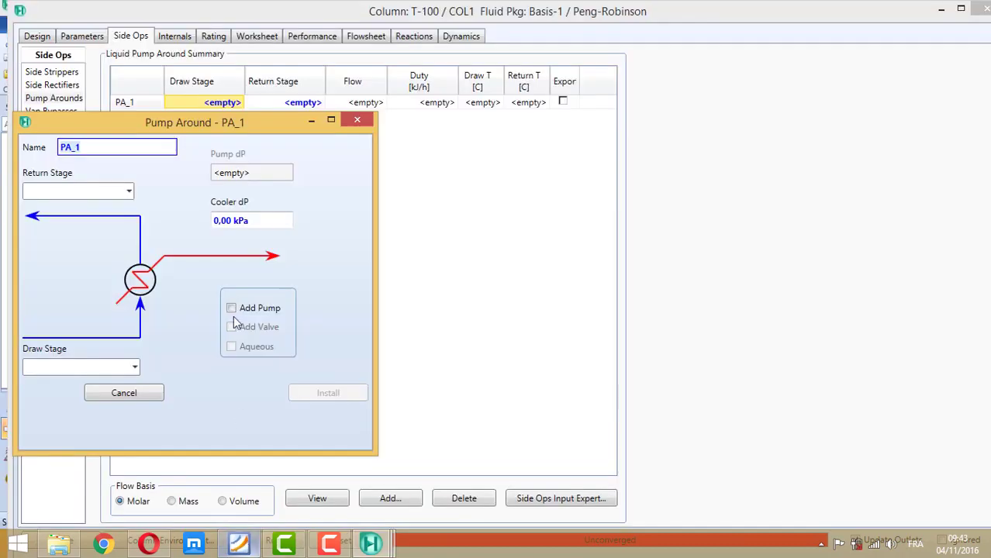
# Step: Set the pump around's draw stage to 22__Main Tower and return stage to 21__Main Tower, and install it
pyautogui.click(135, 369)
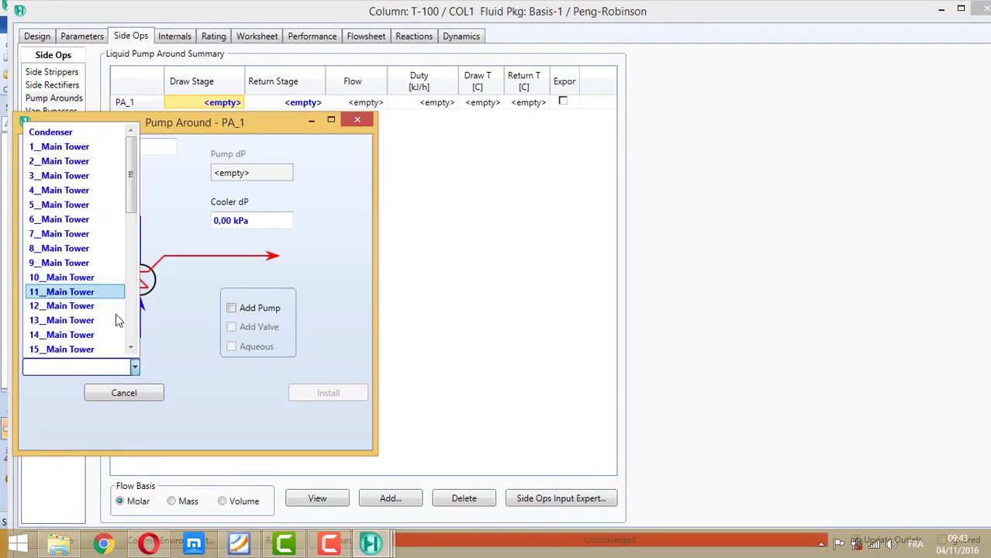
pyautogui.scroll(-2, 117, 354)
pyautogui.click(115, 337)
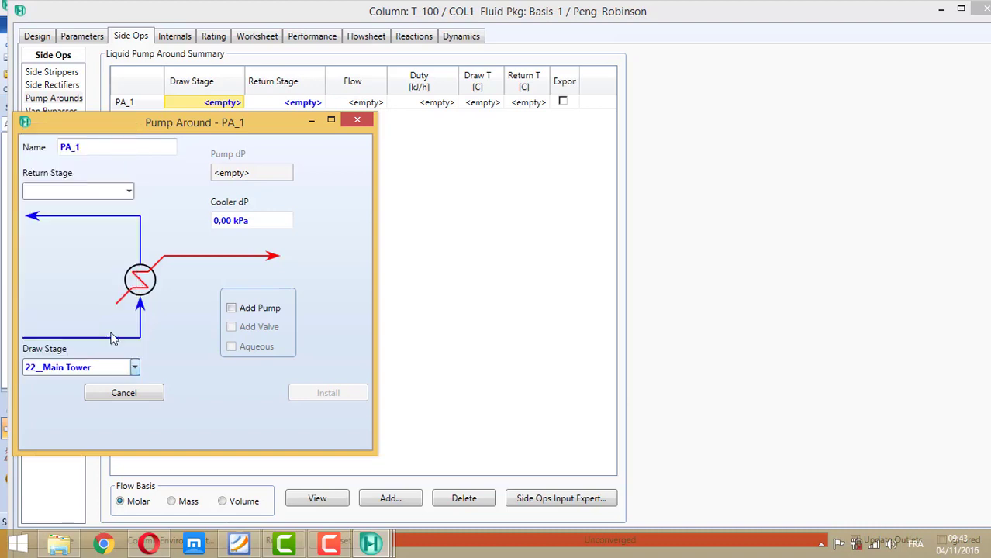
pyautogui.click(129, 192)
pyautogui.scroll(-3, 106, 422)
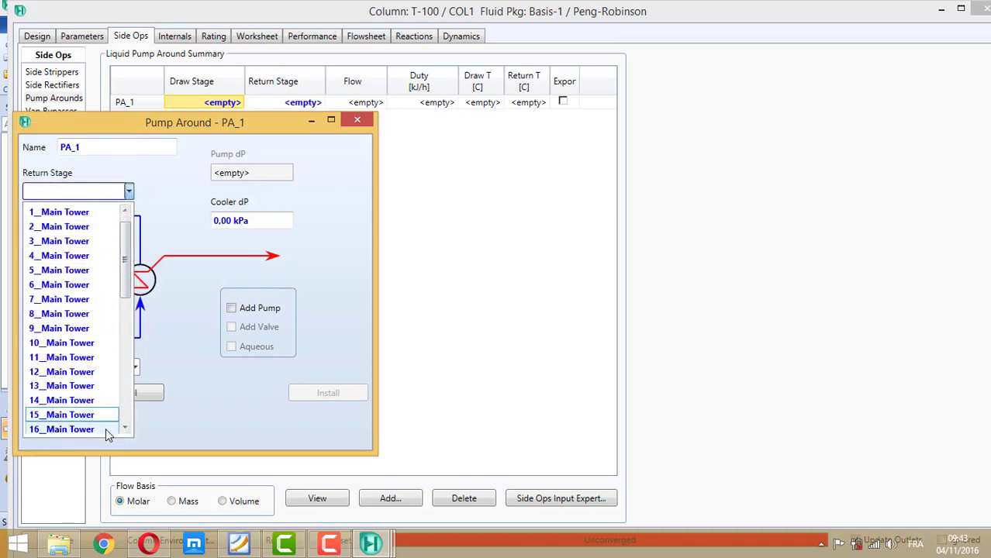
pyautogui.click(99, 402)
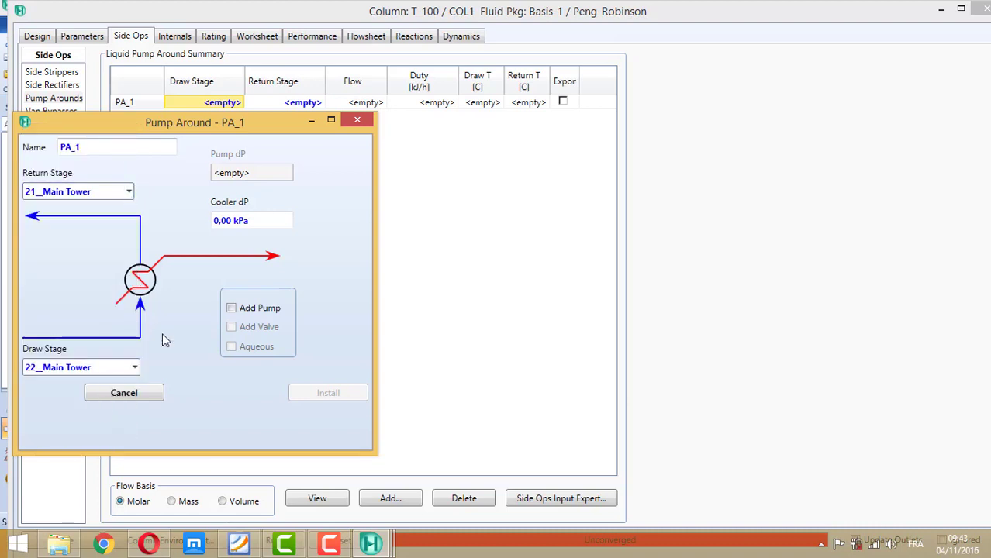
pyautogui.click(317, 397)
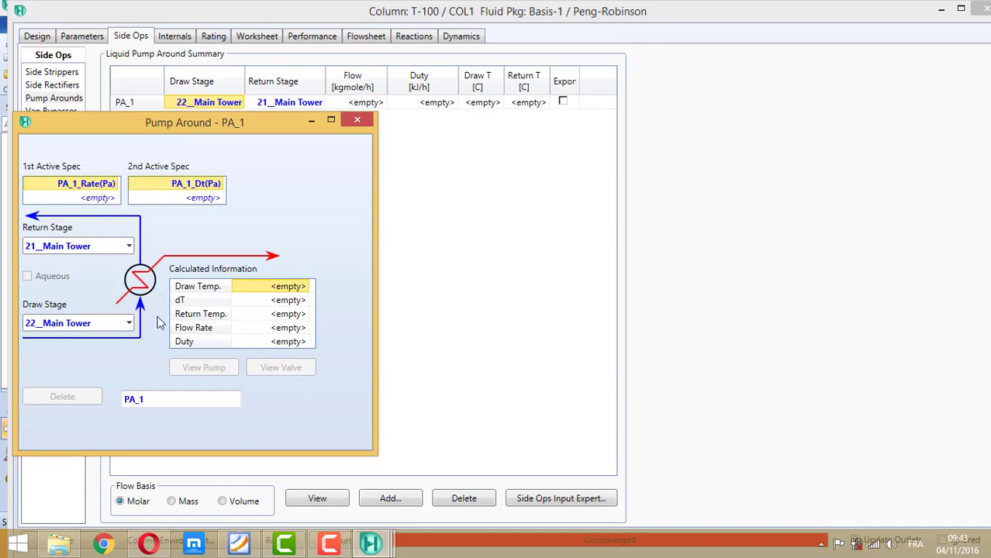
# Step: Set the pump around's flow rate spec to 200 m3/h on a Std Ideal Vol basis, following the AGO PA data in the crude PDF
pyautogui.click(241, 544)
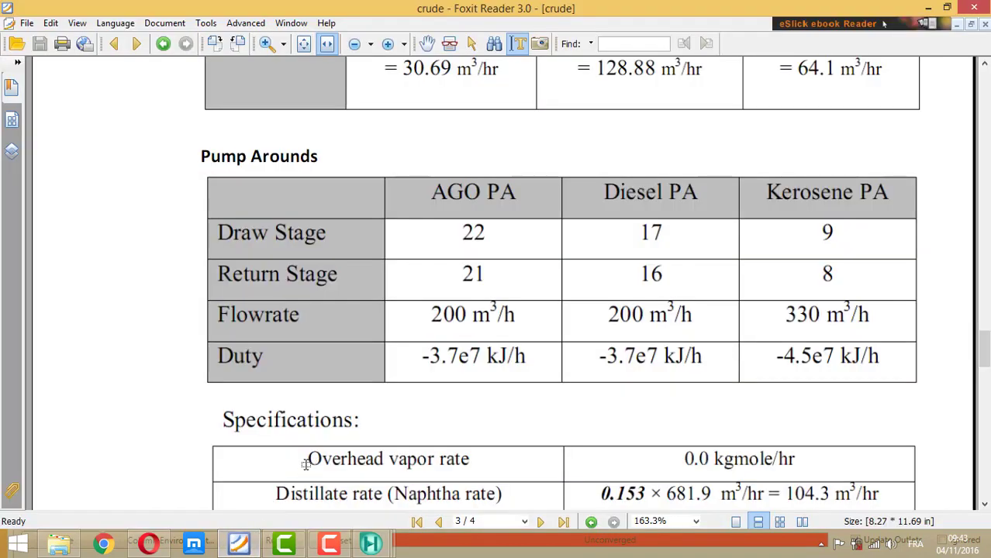
pyautogui.click(240, 545)
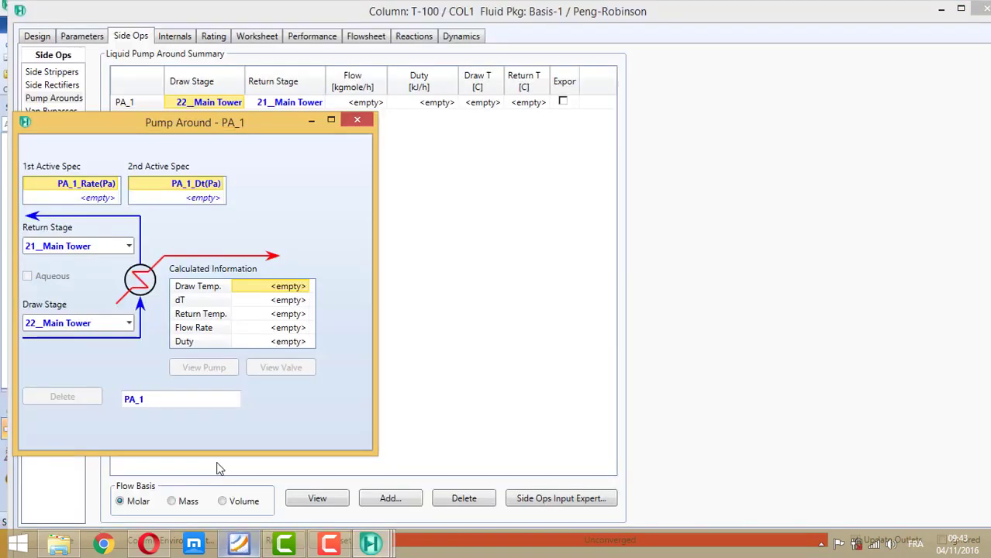
pyautogui.doubleClick(90, 193)
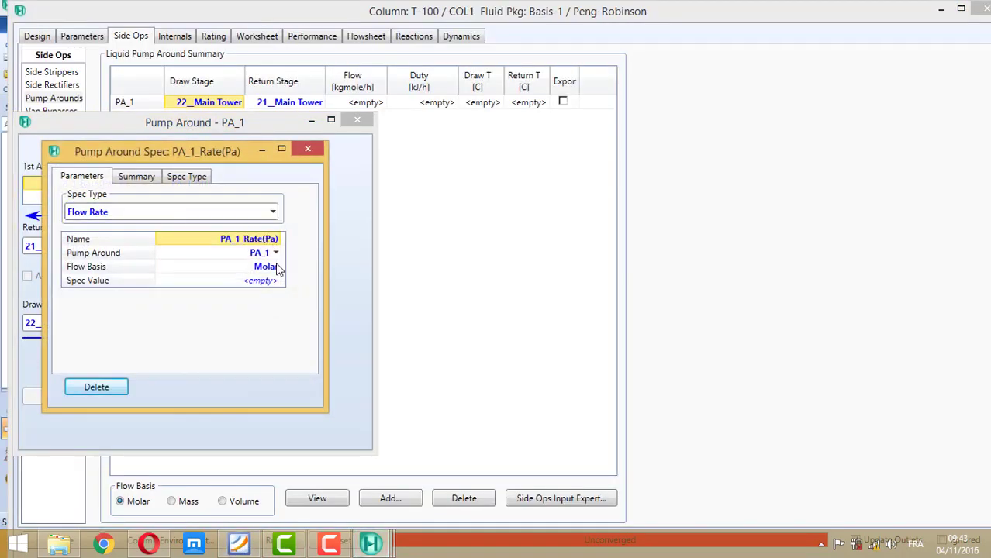
pyautogui.click(275, 268)
pyautogui.click(230, 313)
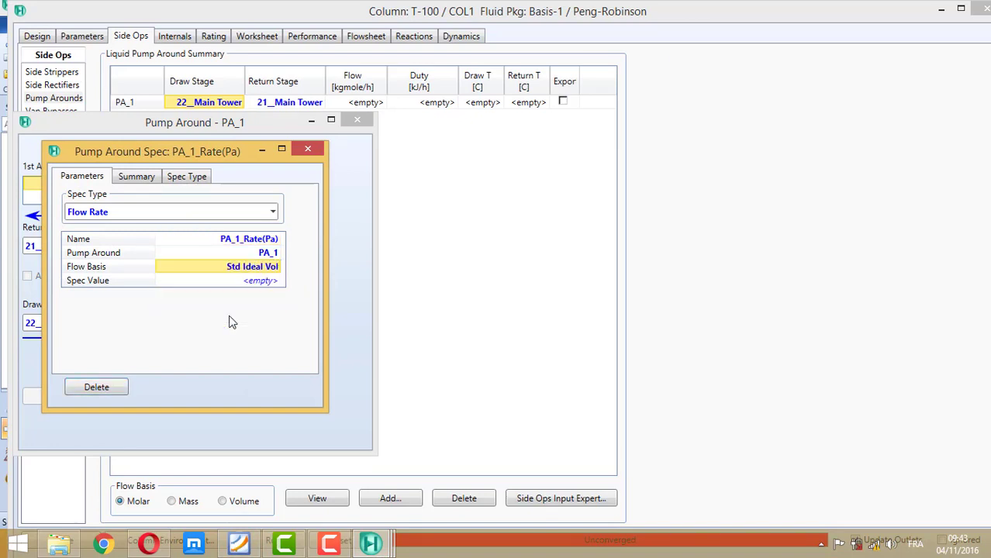
pyautogui.click(262, 283)
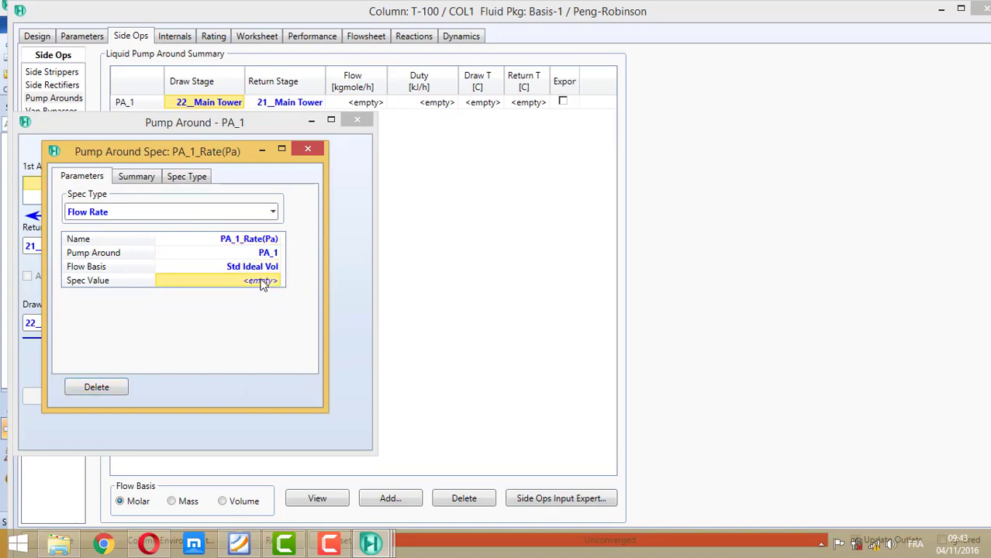
pyautogui.write('200 m3/h')
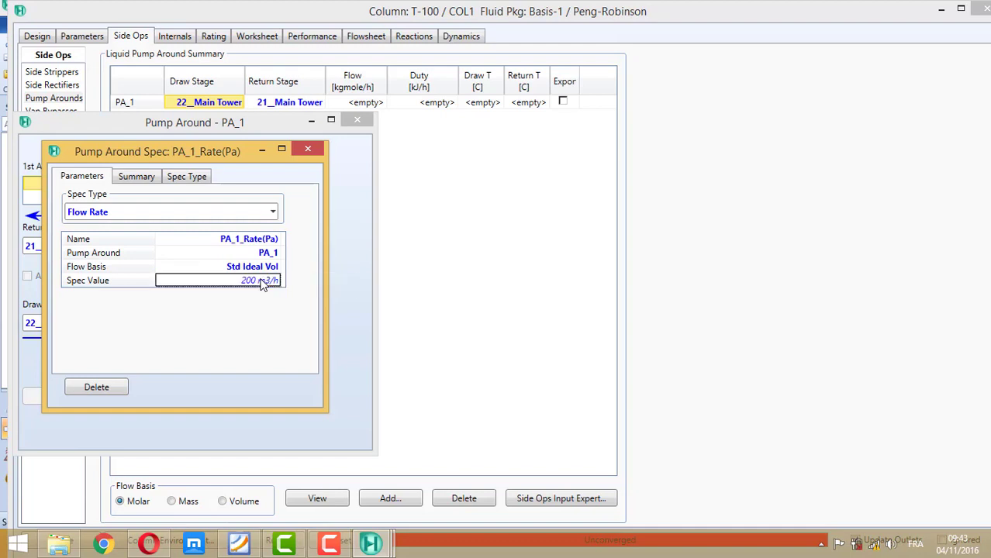
pyautogui.press('Return')
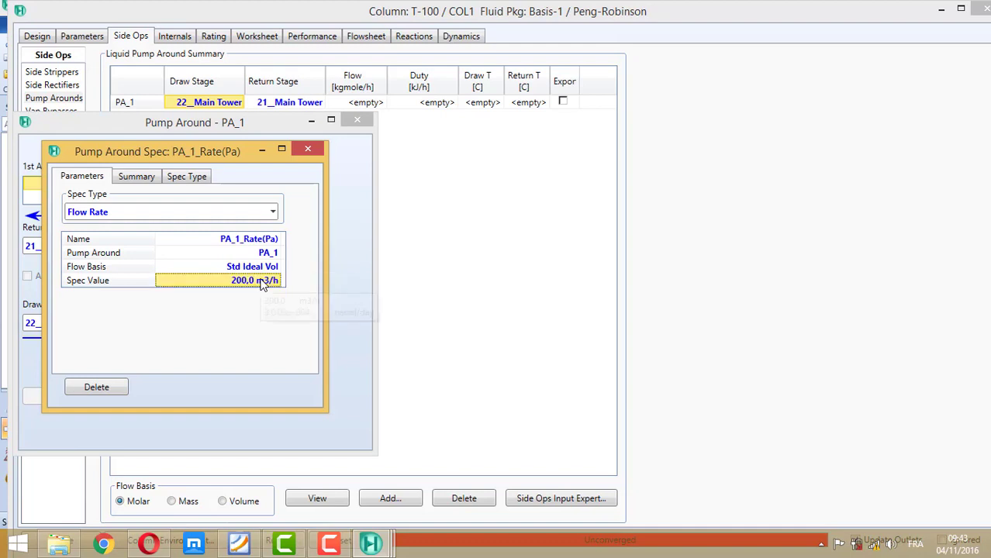
# Step: Change the AGO pump around's second active spec from Temperature Drop to Duty, after consulting the Pump Arounds table in the crude PDF
pyautogui.click(306, 149)
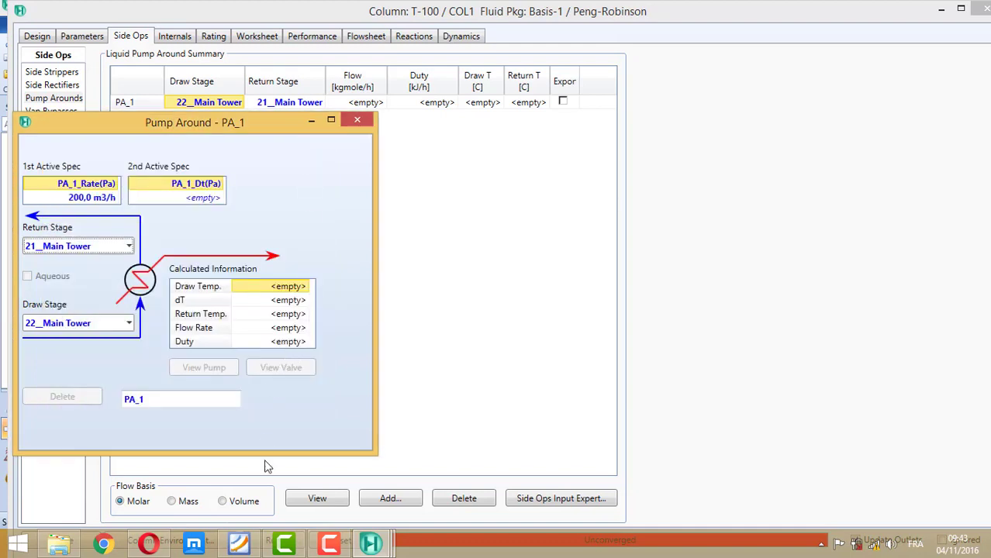
pyautogui.click(242, 544)
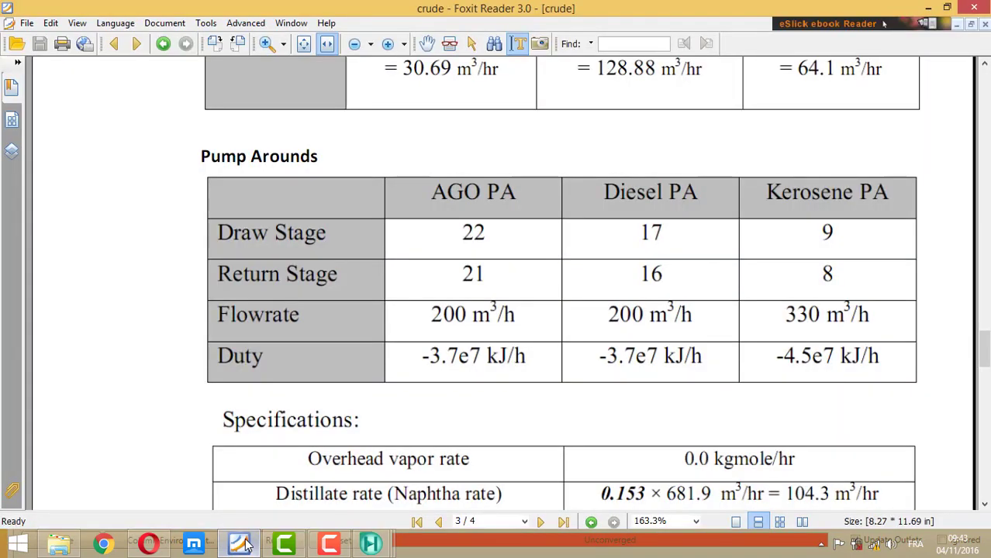
pyautogui.click(242, 544)
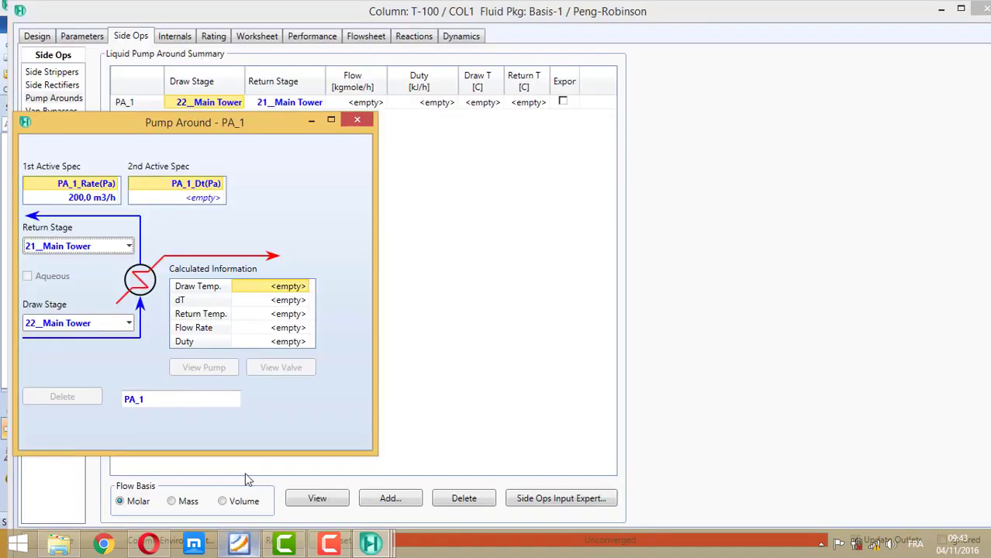
pyautogui.click(200, 198)
pyautogui.doubleClick(200, 198)
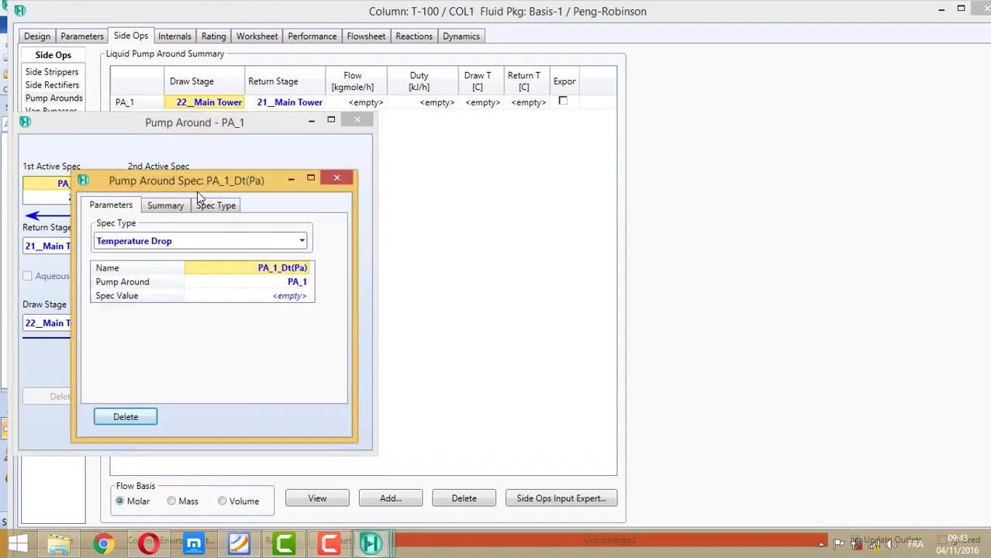
pyautogui.click(302, 243)
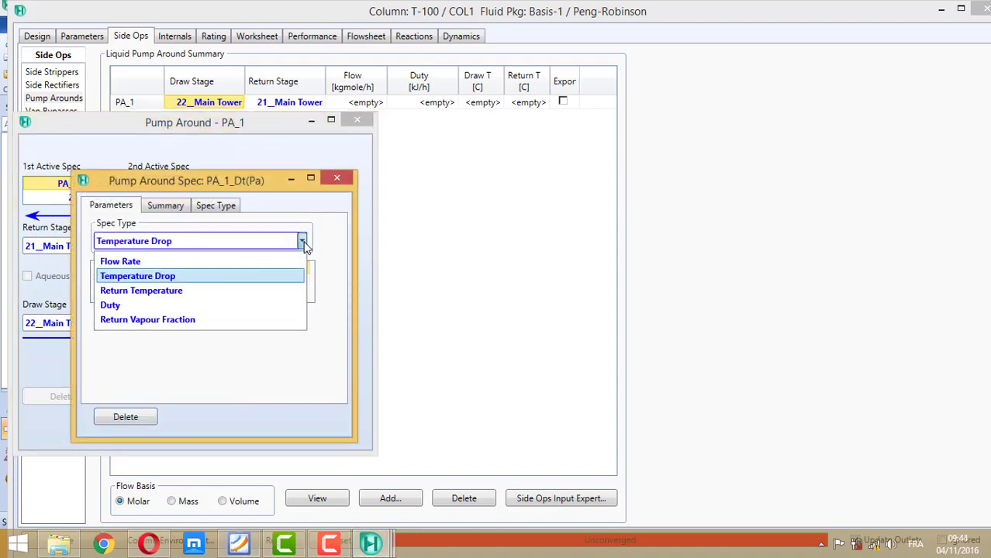
pyautogui.click(174, 309)
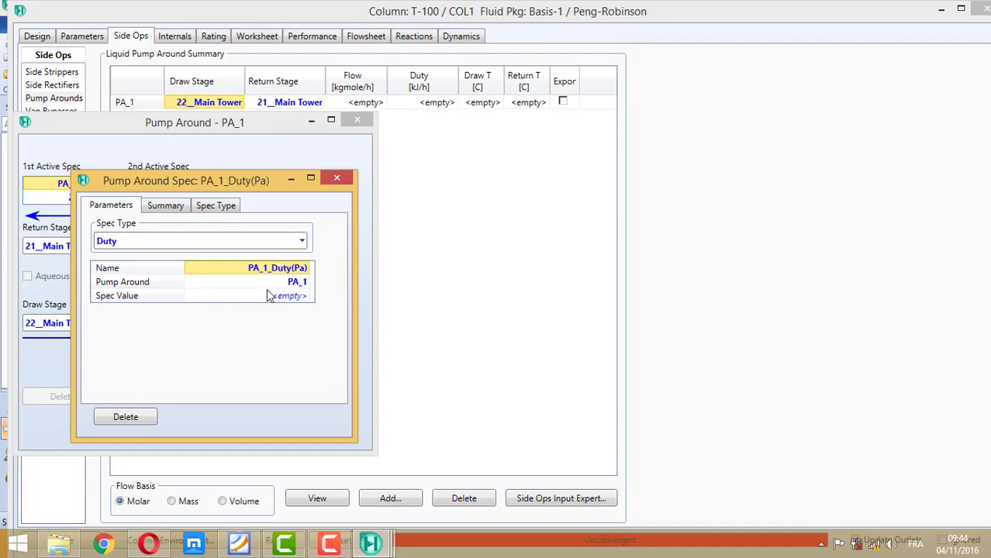
# Step: Set the AGO pump around's duty spec to -3.7e7 kJ/h, check it against the crude PDF, and close the pump around
pyautogui.click(293, 299)
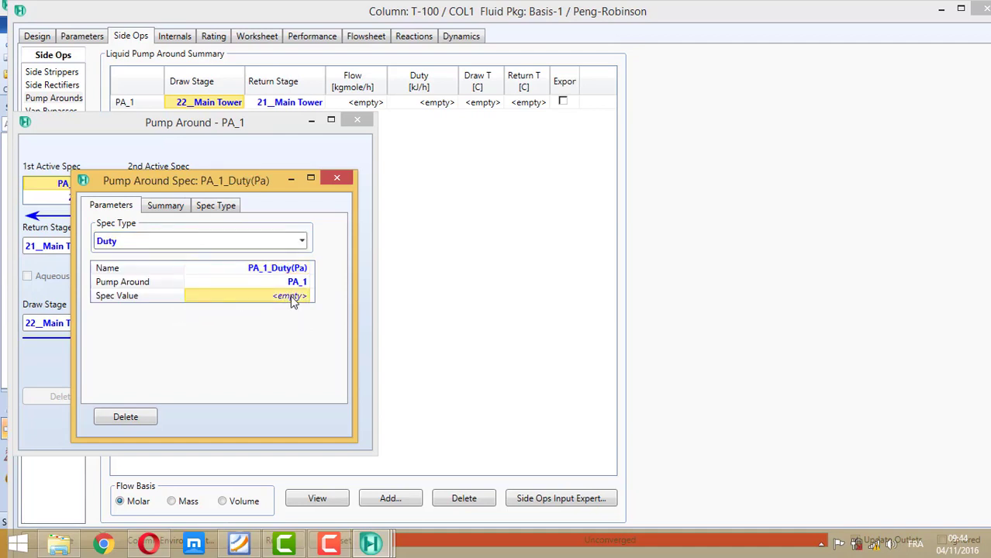
pyautogui.click(293, 298)
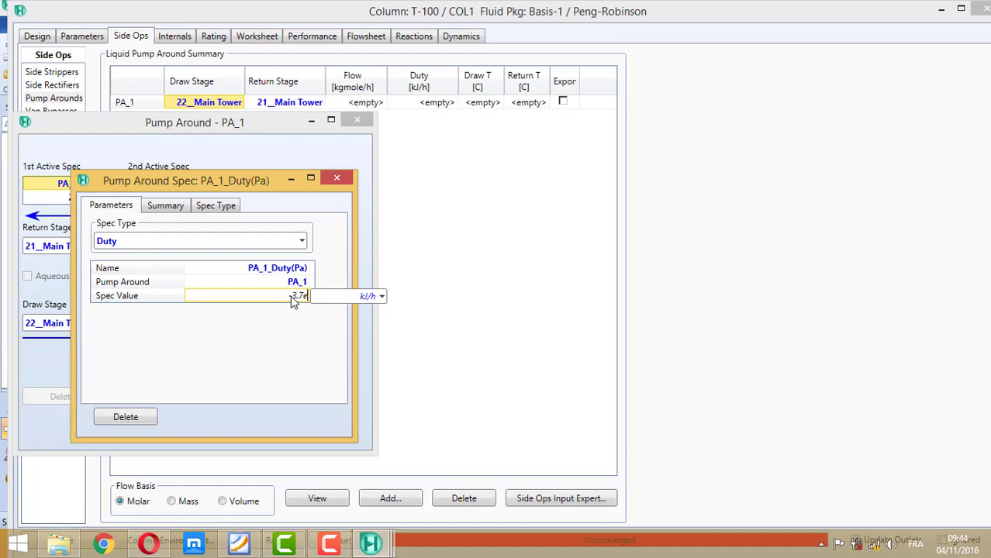
pyautogui.press('Return')
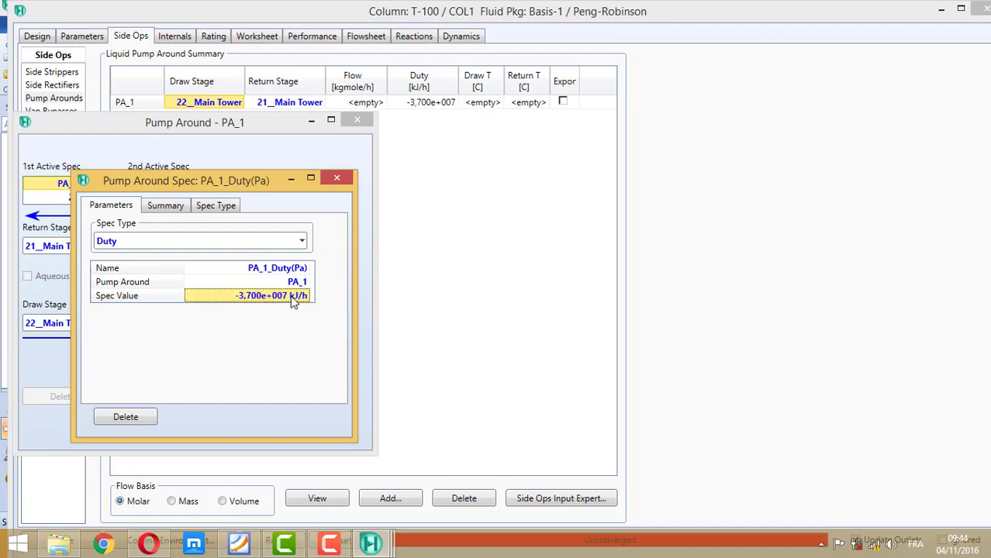
pyautogui.click(240, 544)
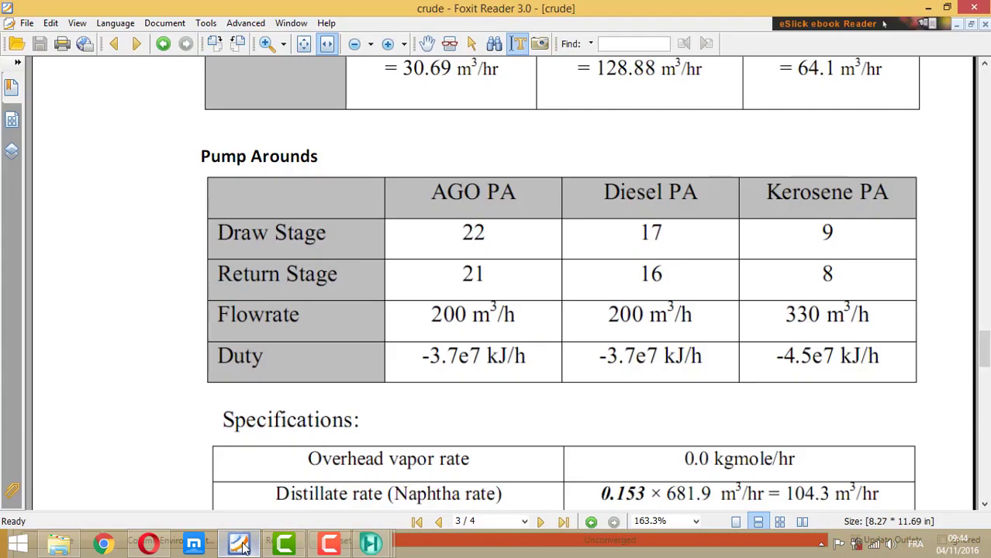
pyautogui.click(239, 544)
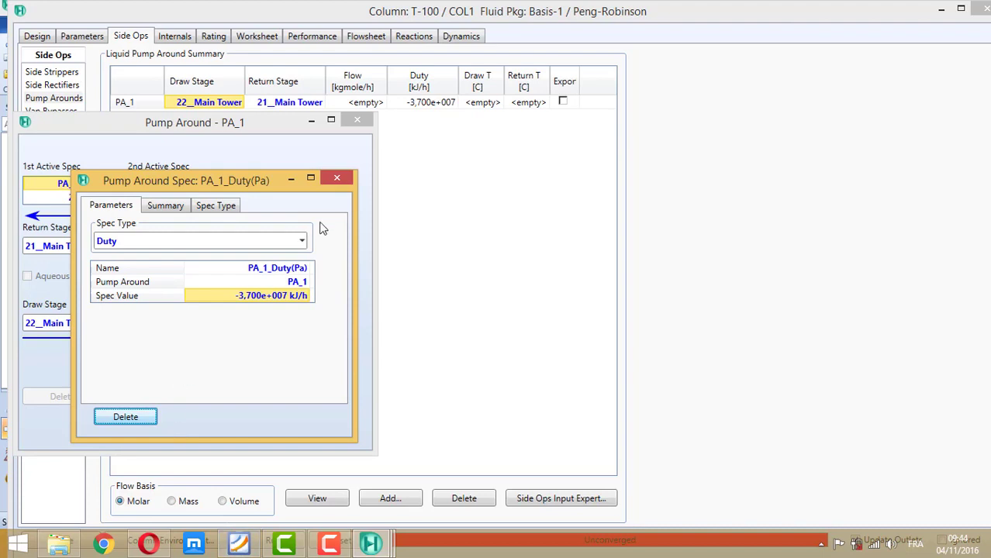
pyautogui.click(336, 179)
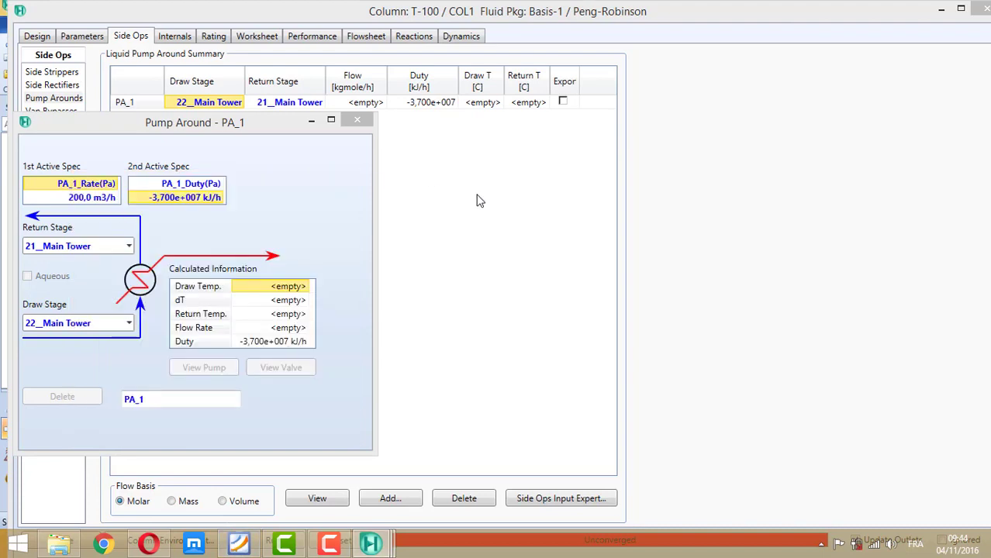
pyautogui.click(358, 121)
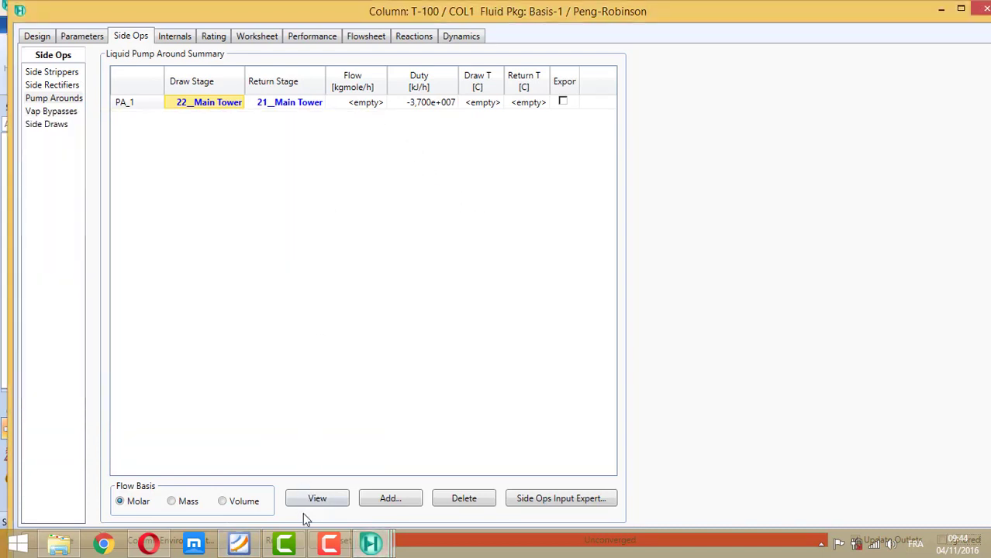
# Step: Add a second pump around for diesel with draw stage 17__Main Tower and return stage 16__Main Tower, and install it
pyautogui.click(413, 497)
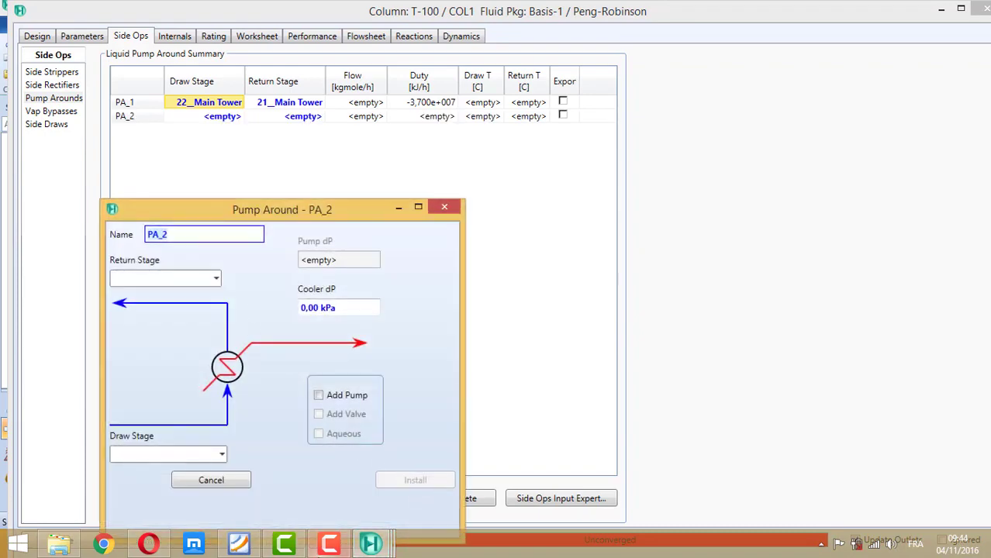
pyautogui.click(252, 545)
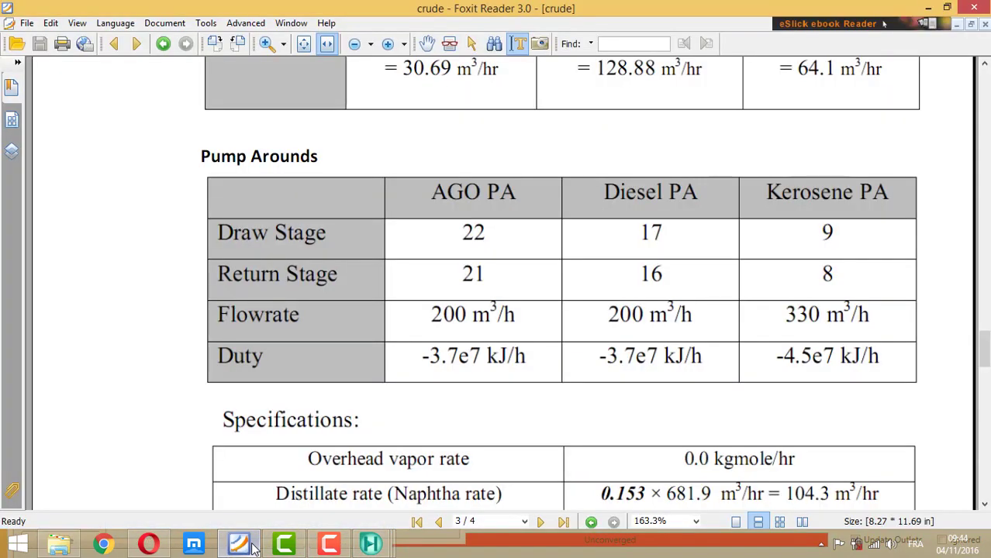
pyautogui.click(252, 545)
pyautogui.click(222, 455)
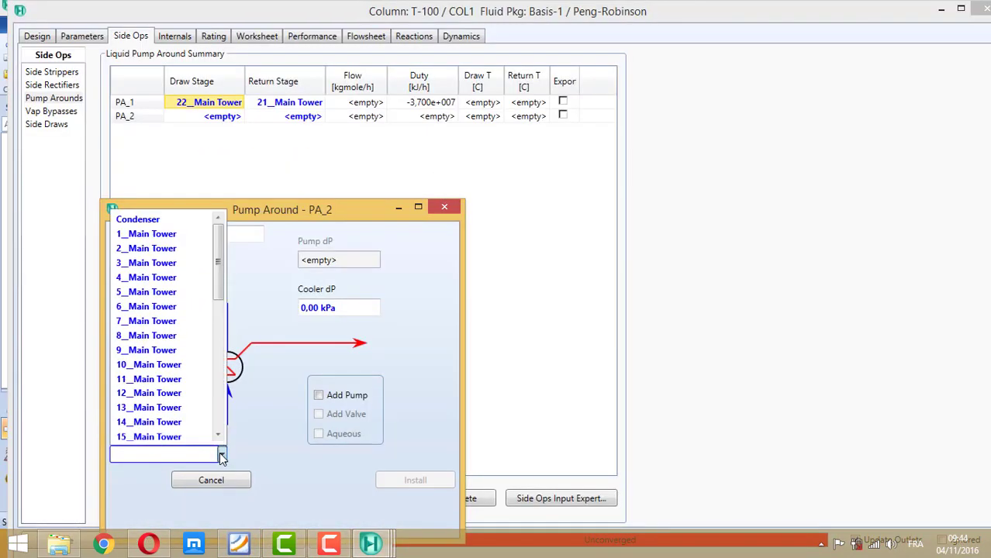
pyautogui.scroll(-3, 217, 438)
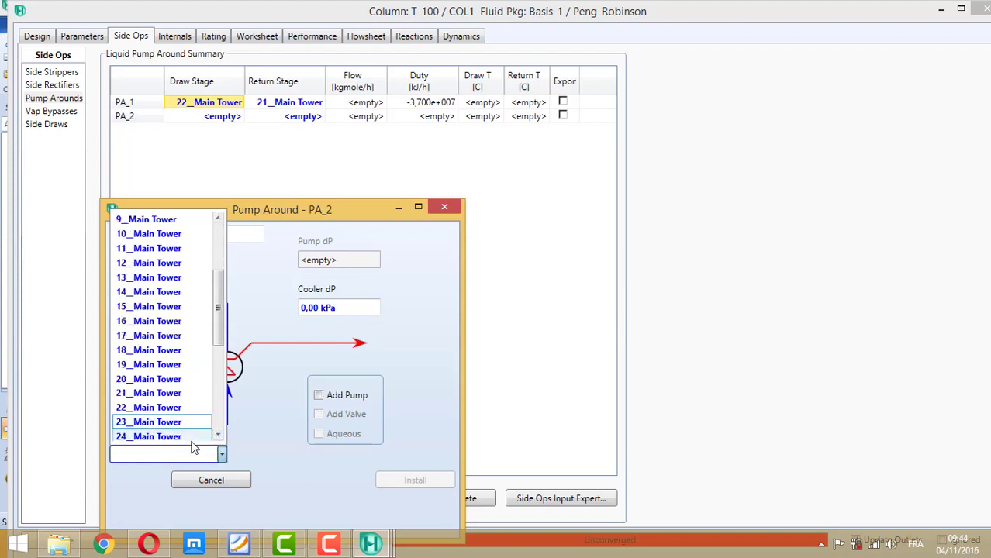
pyautogui.click(172, 335)
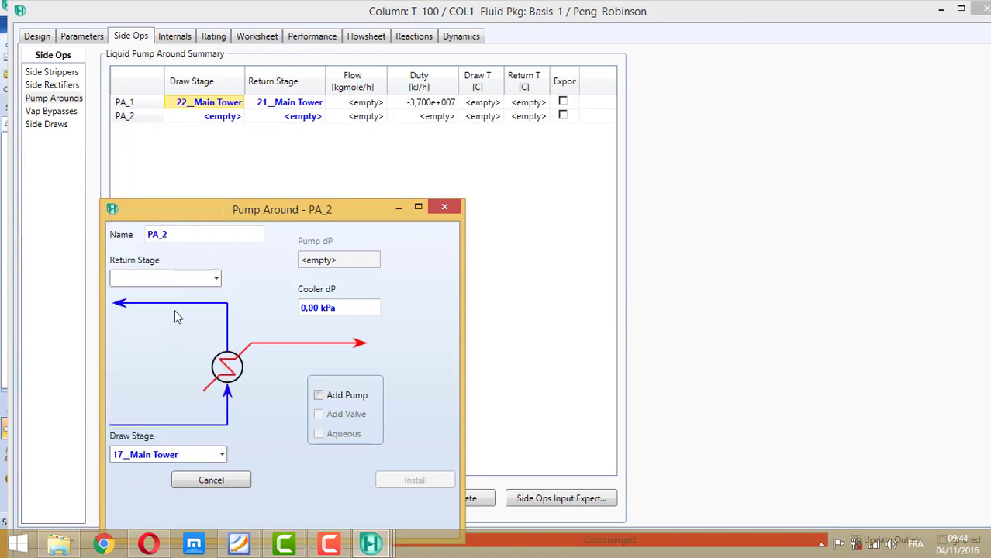
pyautogui.click(217, 281)
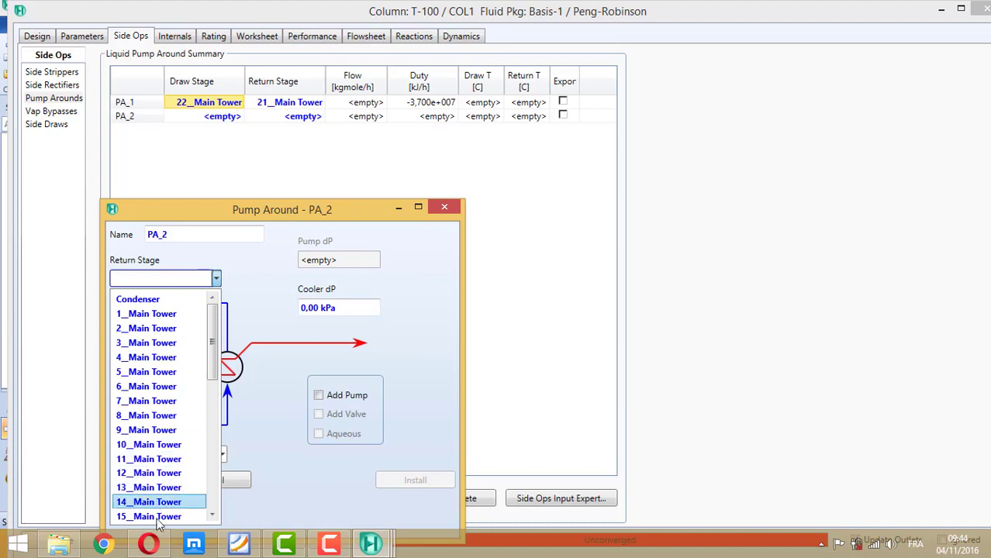
pyautogui.scroll(-4, 159, 494)
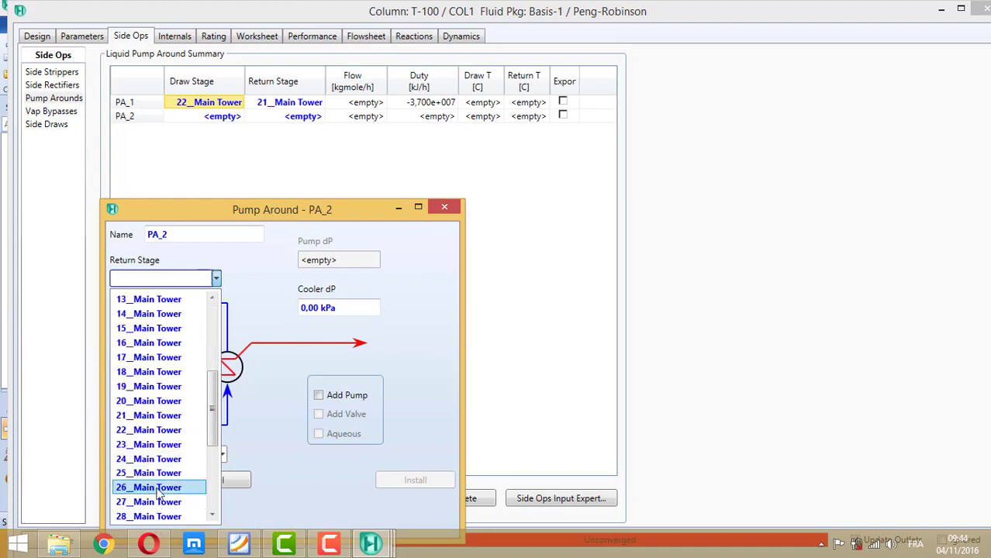
pyautogui.click(162, 351)
pyautogui.click(415, 480)
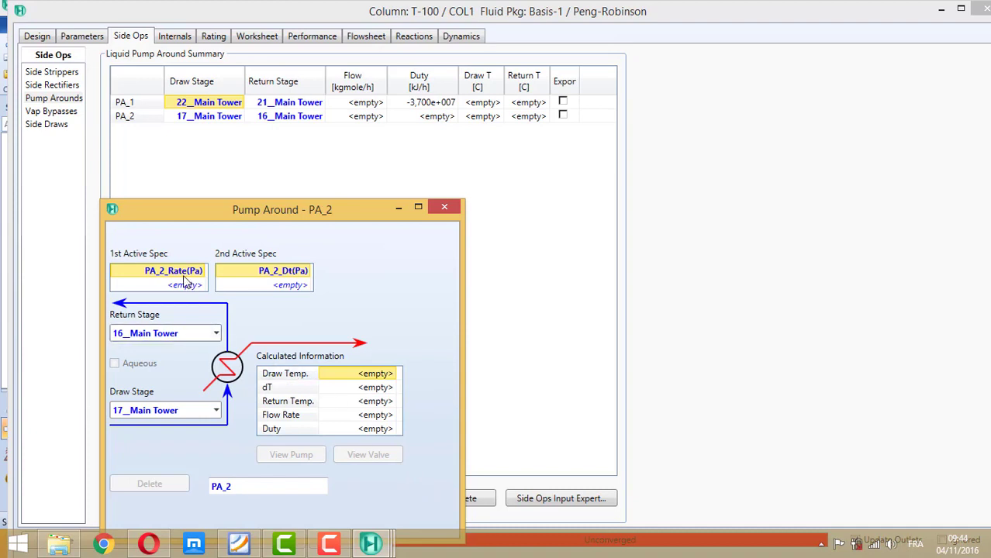
# Step: Set the diesel pump around's flow rate spec to 200 m3/h on a Std Ideal Vol basis, following the crude PDF
pyautogui.doubleClick(184, 283)
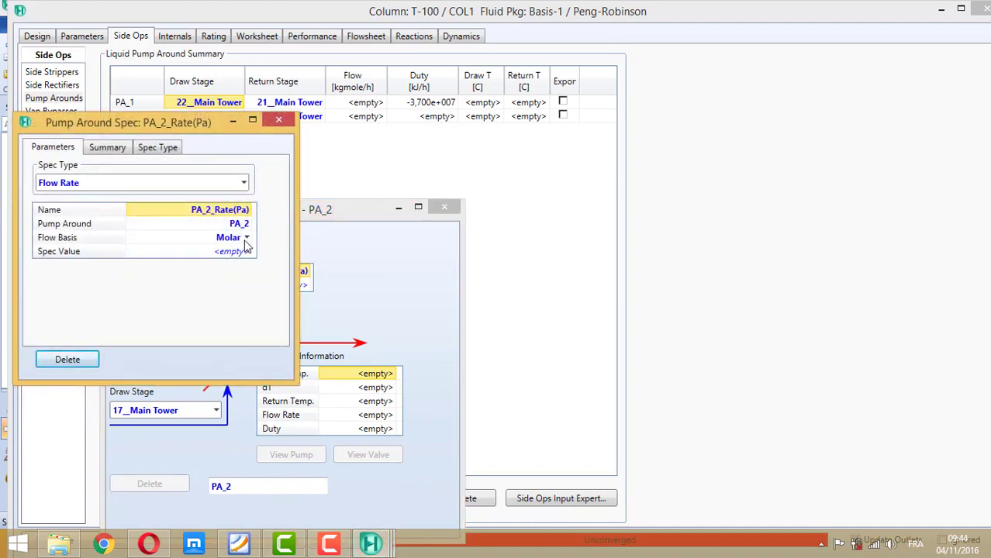
pyautogui.click(247, 239)
pyautogui.click(190, 283)
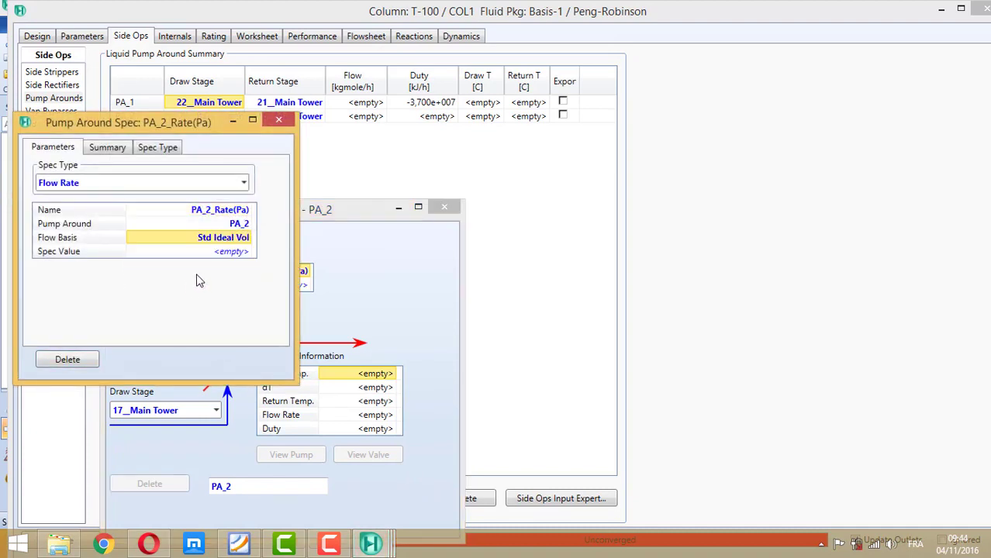
pyautogui.click(232, 253)
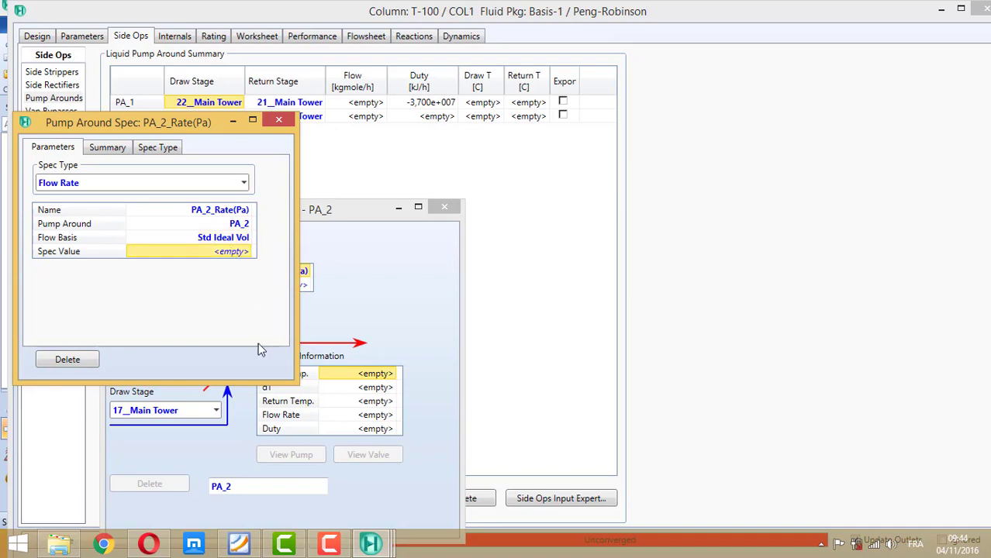
pyautogui.click(238, 545)
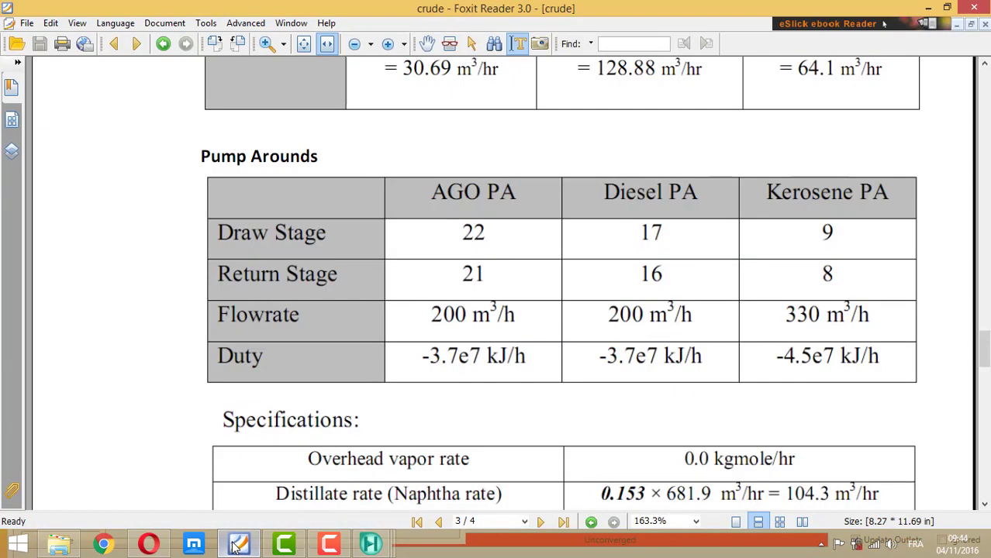
pyautogui.click(238, 545)
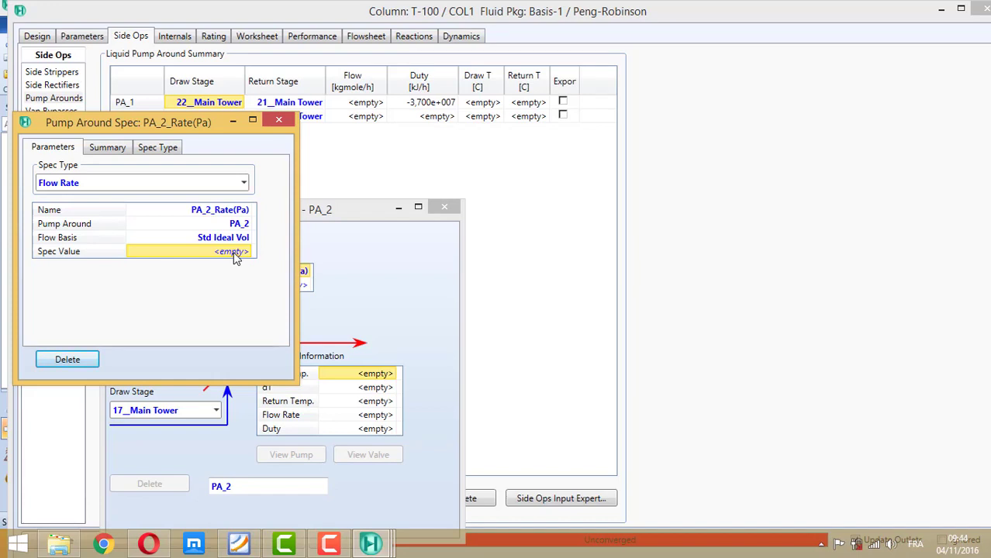
pyautogui.write('20')
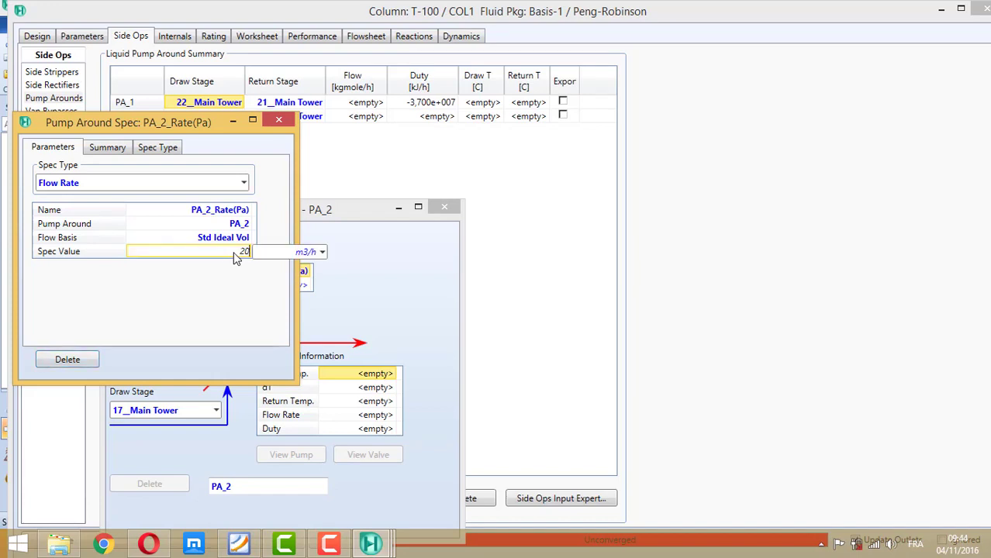
pyautogui.write('0')
pyautogui.press('Return')
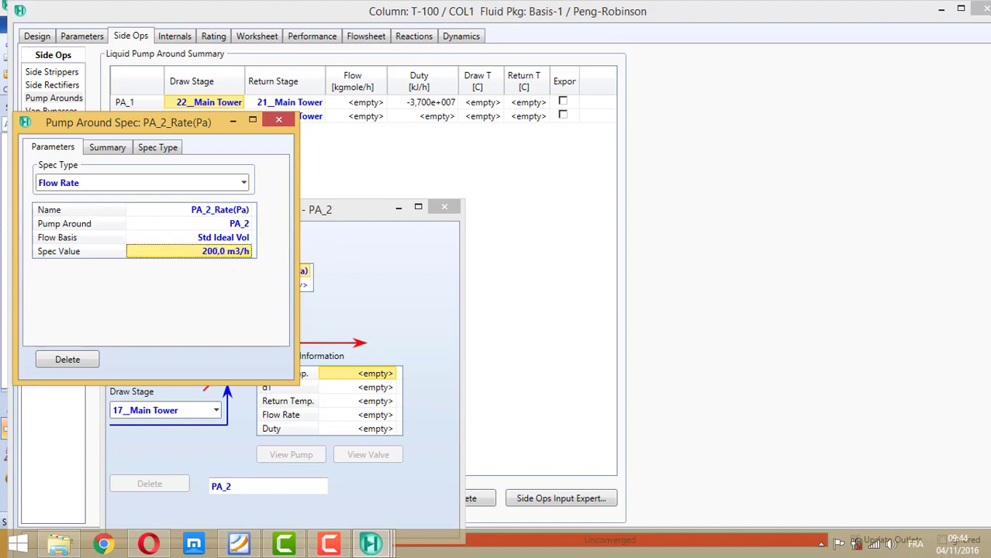
pyautogui.click(276, 122)
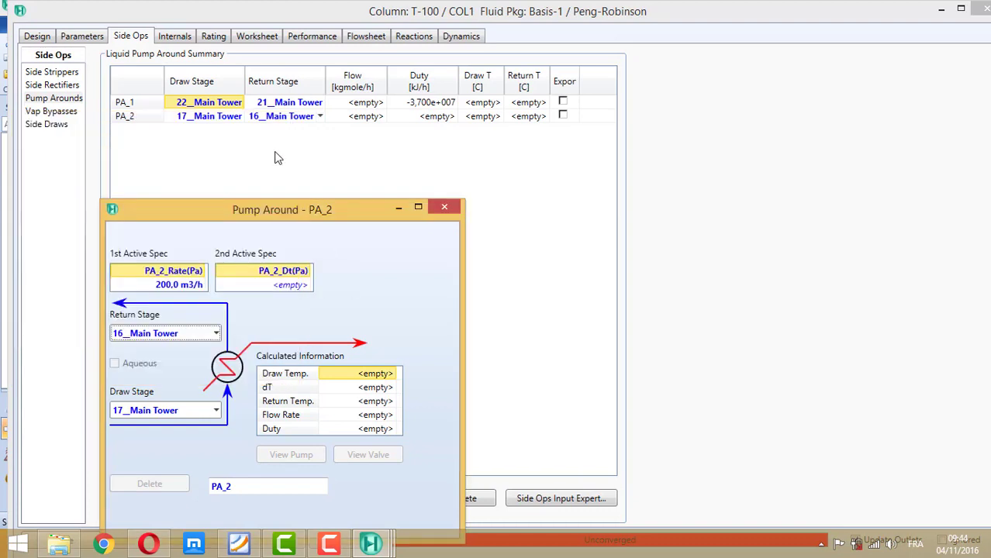
# Step: Change the diesel pump around's second active spec to Duty, set it to -3.7e7 kJ/h following the crude PDF, and close the pump around
pyautogui.doubleClick(265, 279)
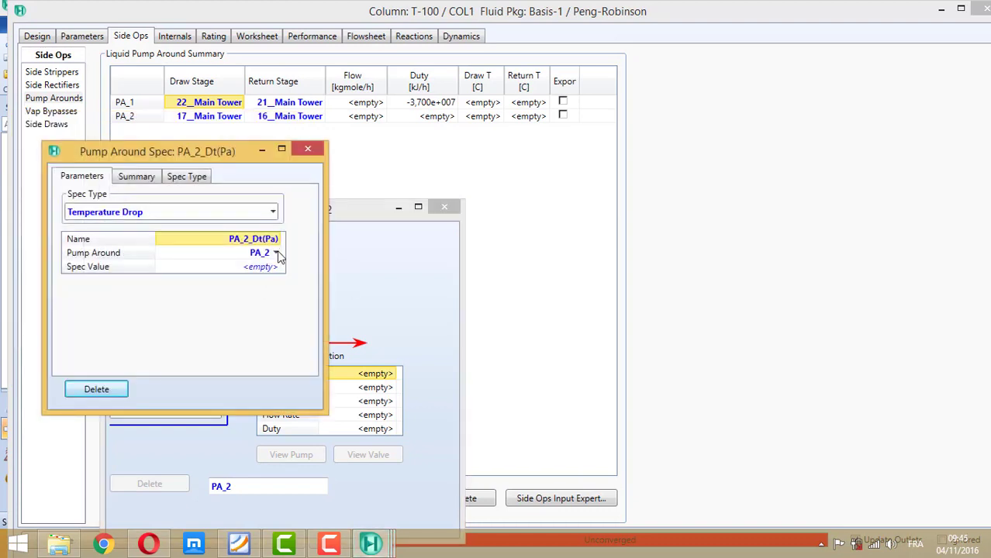
pyautogui.click(273, 211)
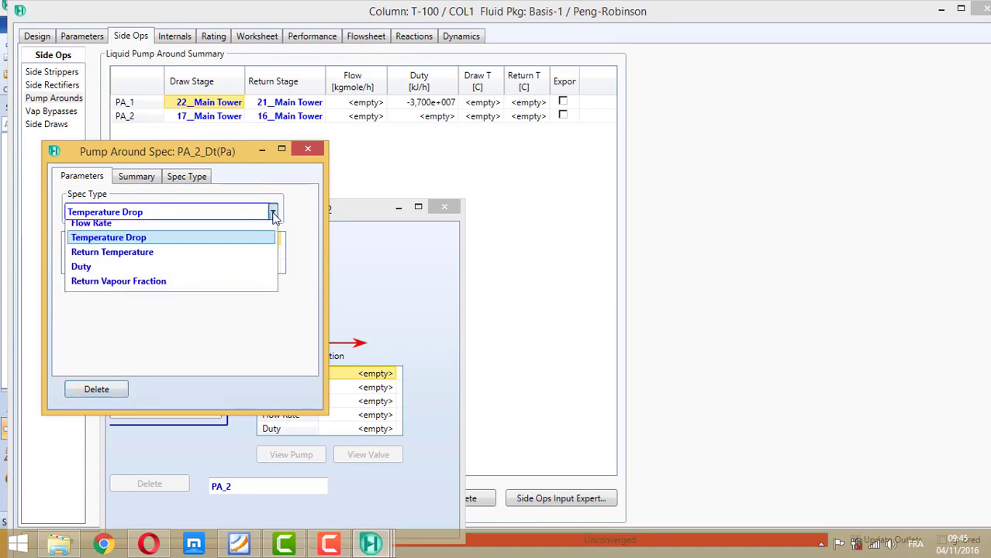
pyautogui.click(206, 274)
pyautogui.click(272, 269)
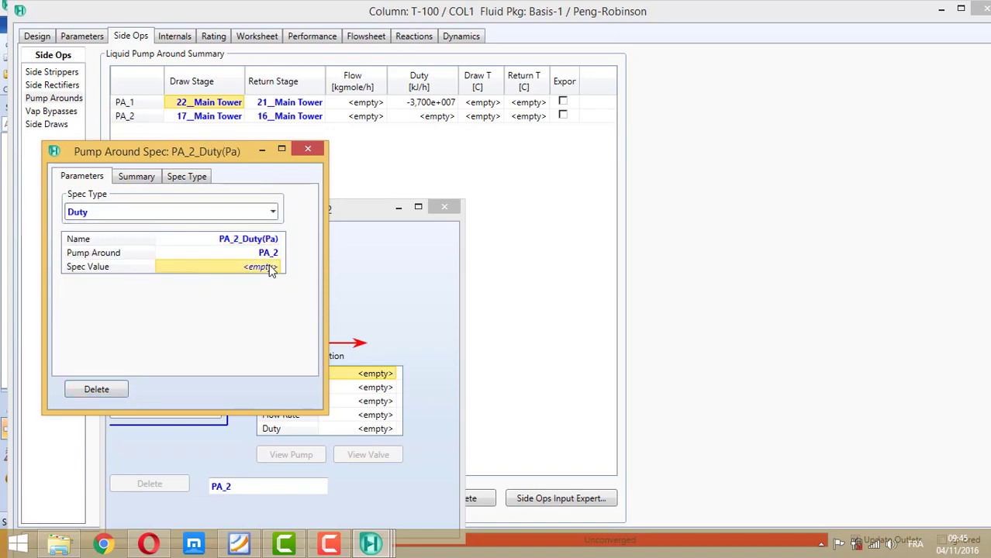
pyautogui.click(242, 544)
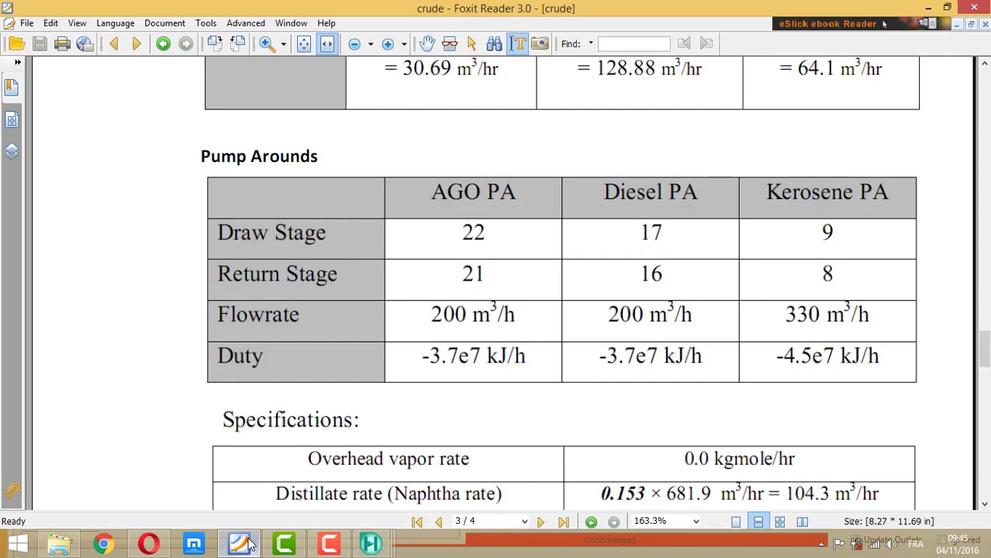
pyautogui.click(248, 545)
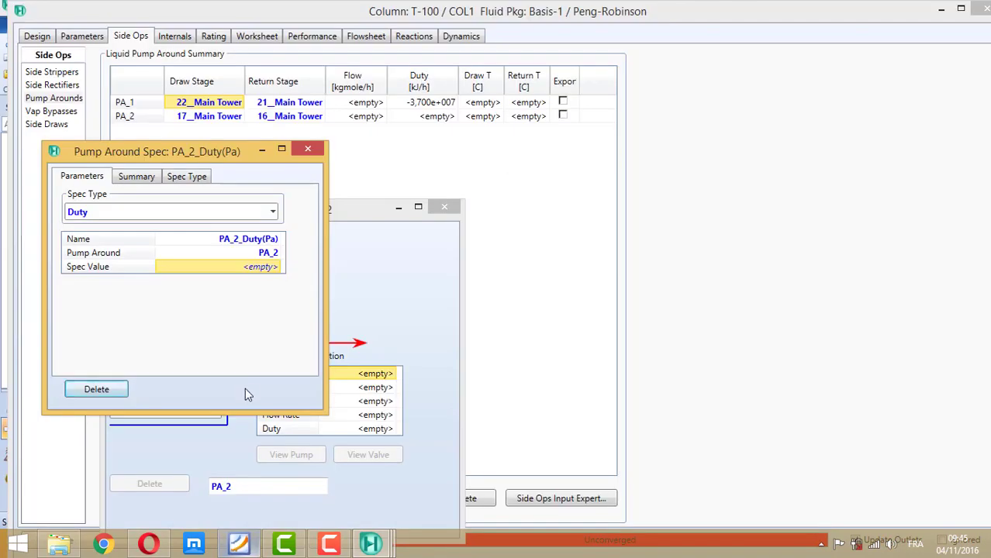
pyautogui.click(260, 268)
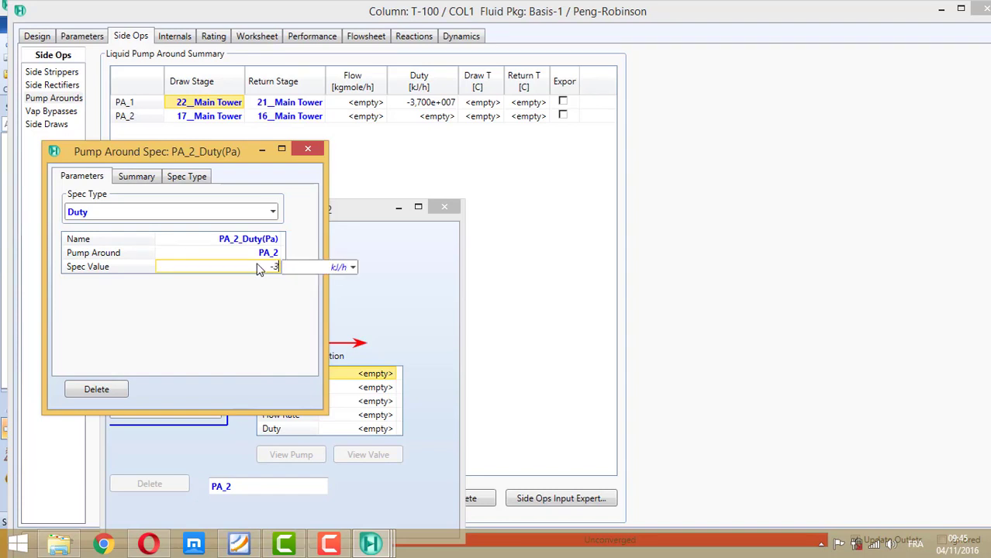
pyautogui.press('Return')
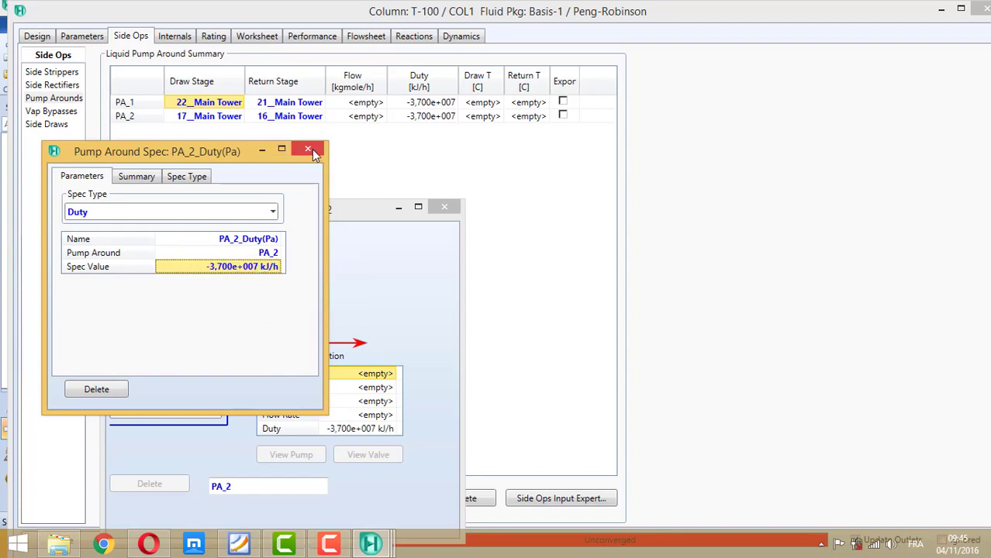
pyautogui.click(309, 150)
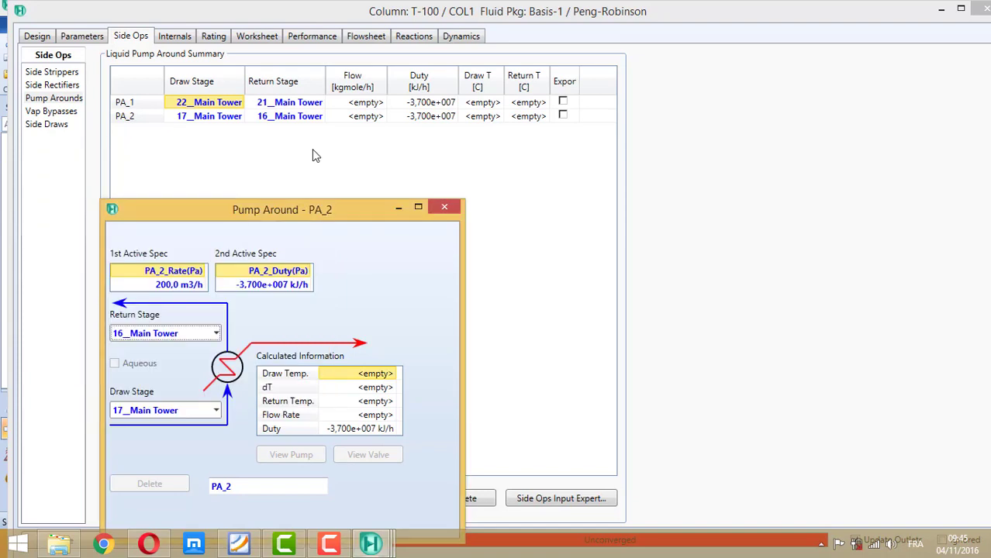
pyautogui.click(445, 209)
# Step: Add a third pump around for kerosene with draw stage 9__Main Tower and return stage 8__Main Tower, following the crude PDF, and install it
pyautogui.click(405, 498)
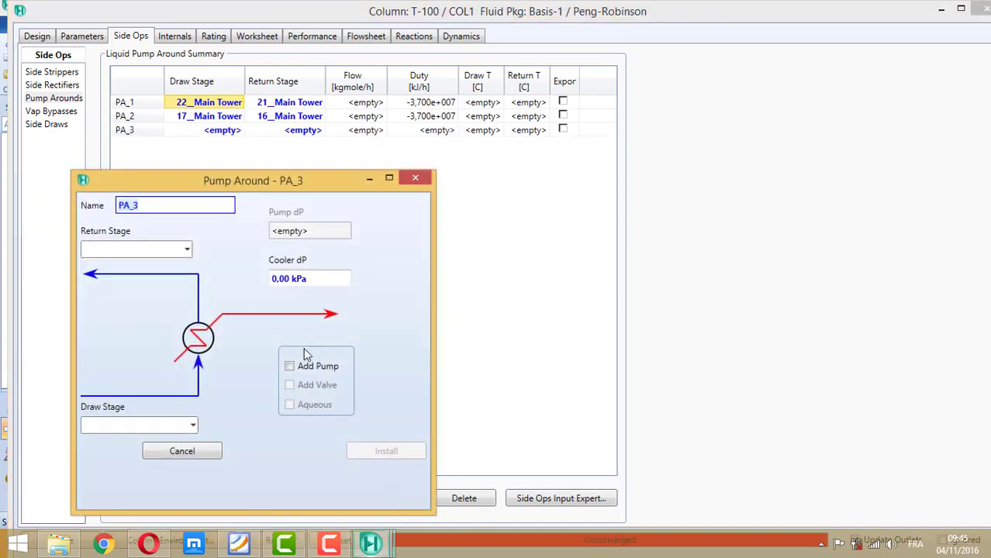
pyautogui.click(257, 546)
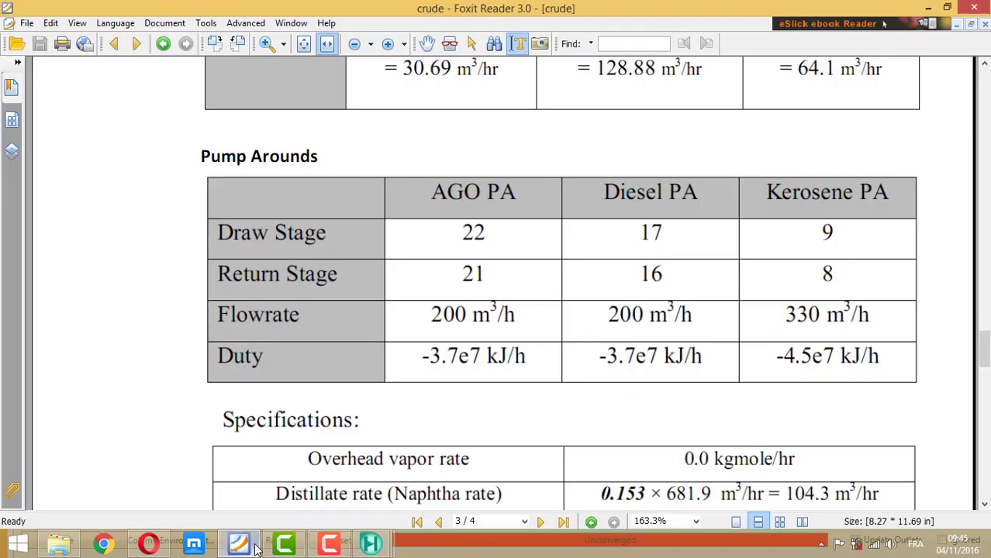
pyautogui.click(256, 546)
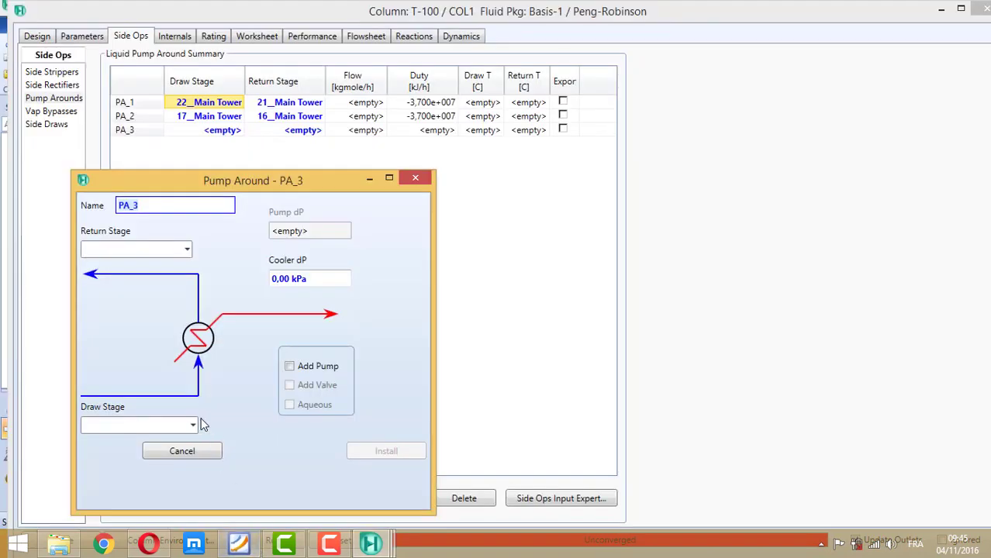
pyautogui.click(193, 424)
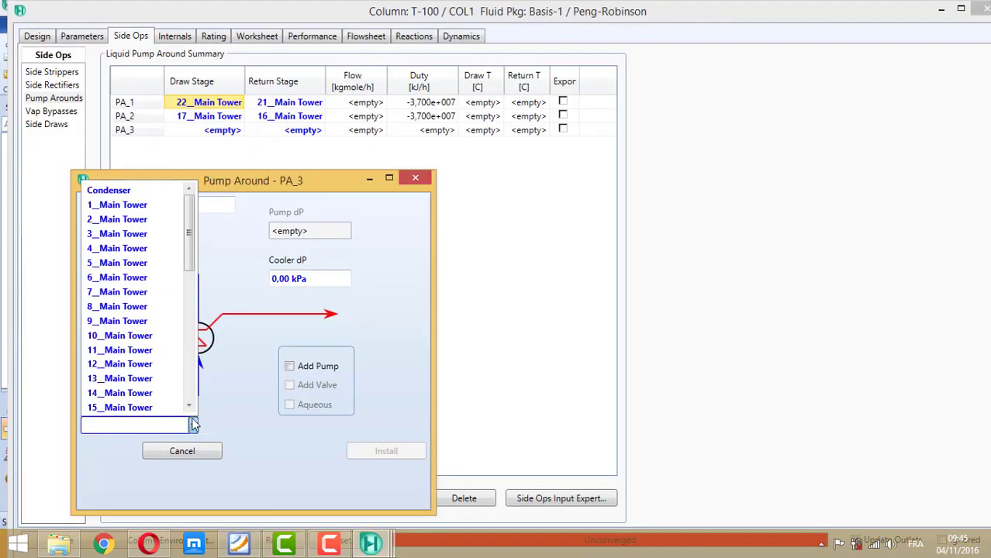
pyautogui.click(169, 321)
pyautogui.click(187, 249)
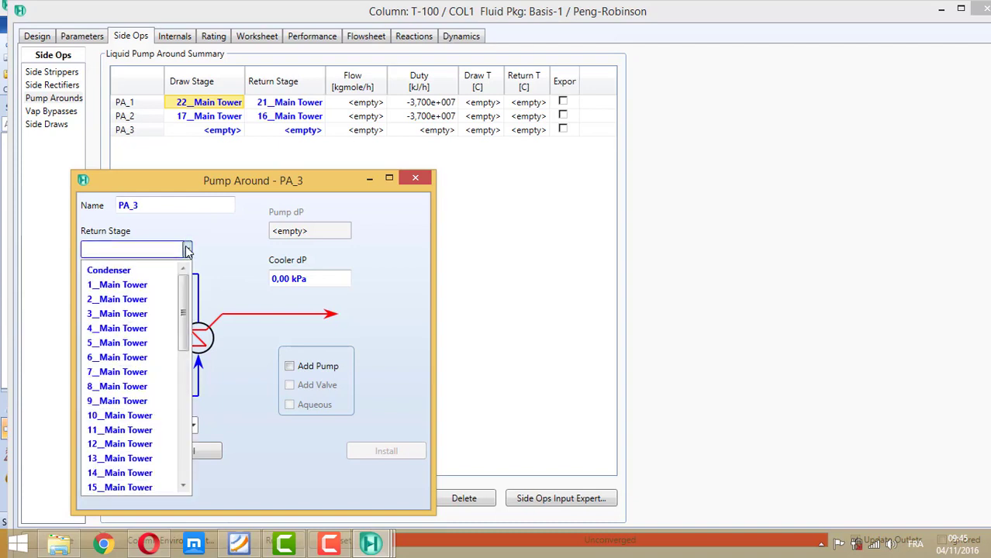
pyautogui.click(144, 391)
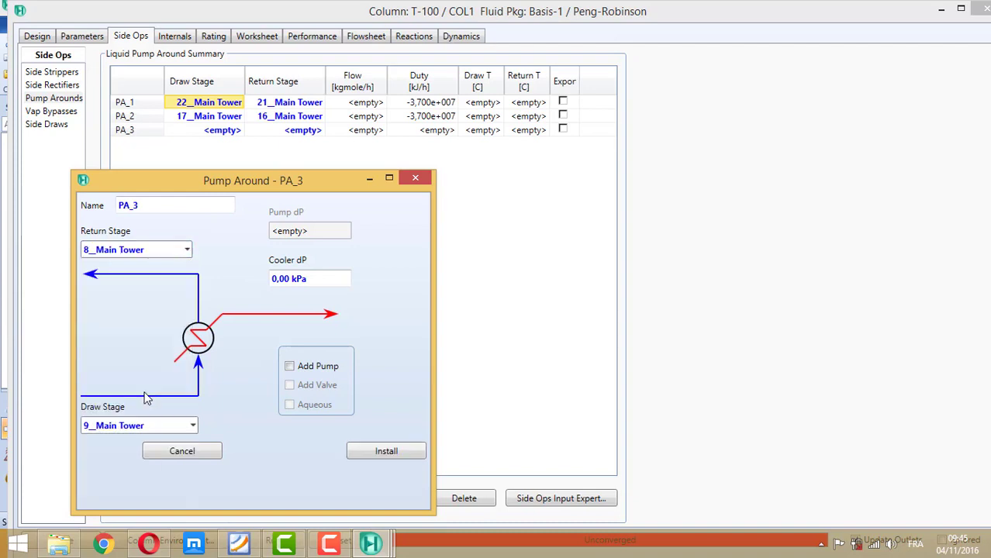
pyautogui.click(355, 454)
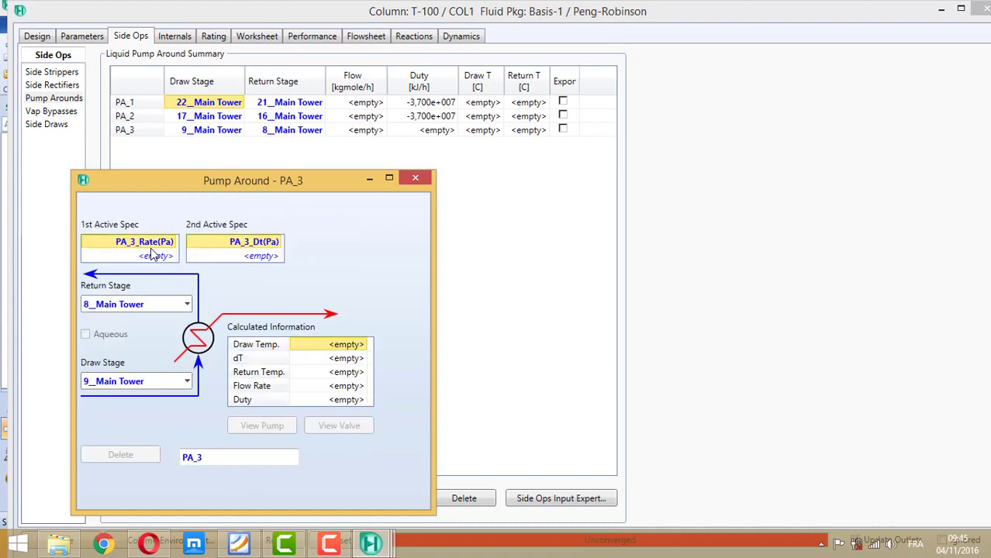
# Step: Set the kerosene pump around's flow rate spec to 330 m3/h on a Std Ideal Vol basis, following the crude PDF
pyautogui.doubleClick(153, 255)
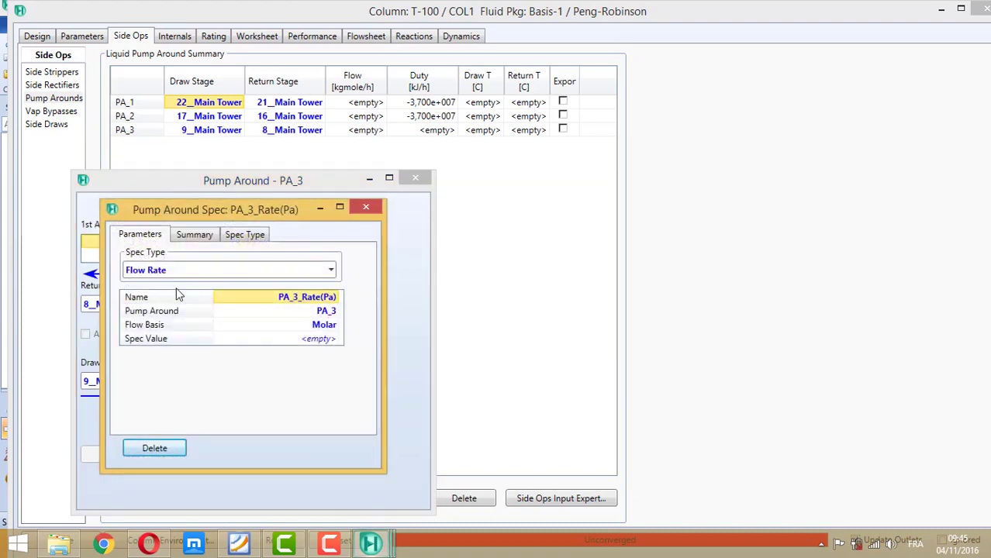
pyautogui.click(335, 326)
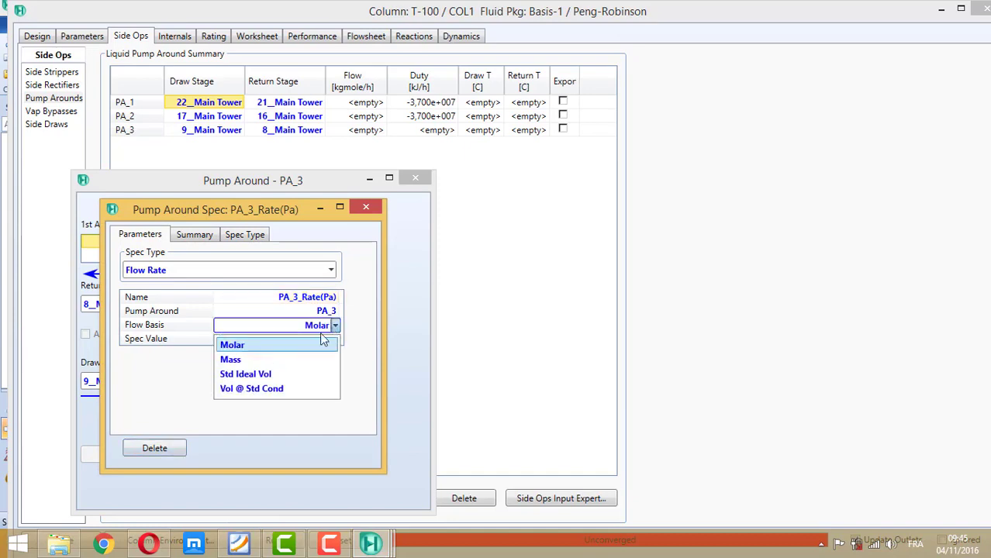
pyautogui.click(267, 373)
pyautogui.click(239, 545)
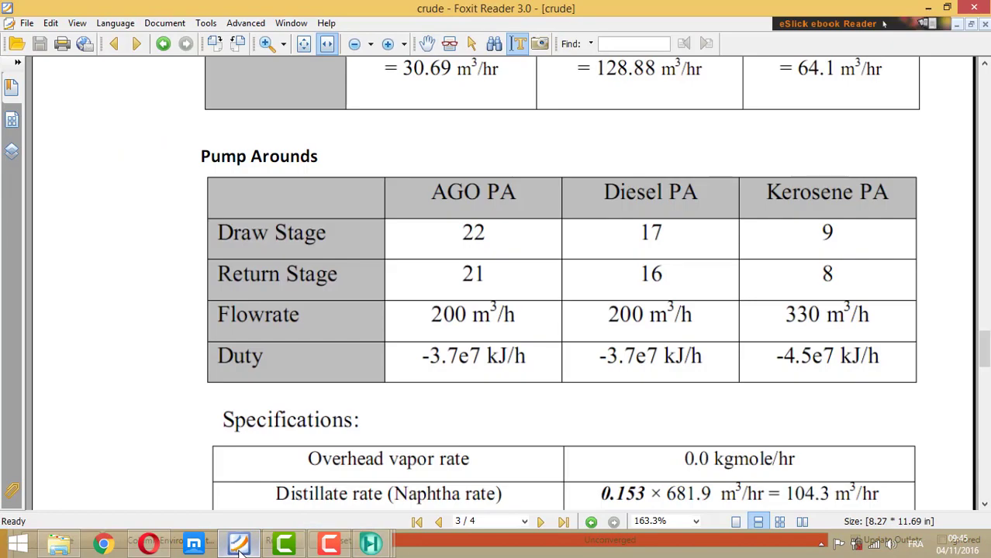
pyautogui.click(239, 545)
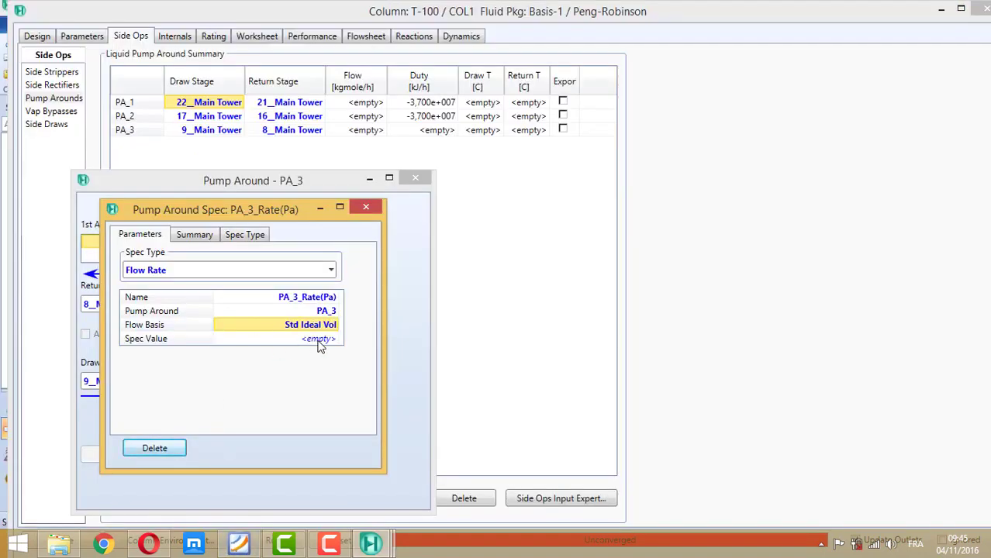
pyautogui.click(319, 341)
pyautogui.write('330')
pyautogui.press('Return')
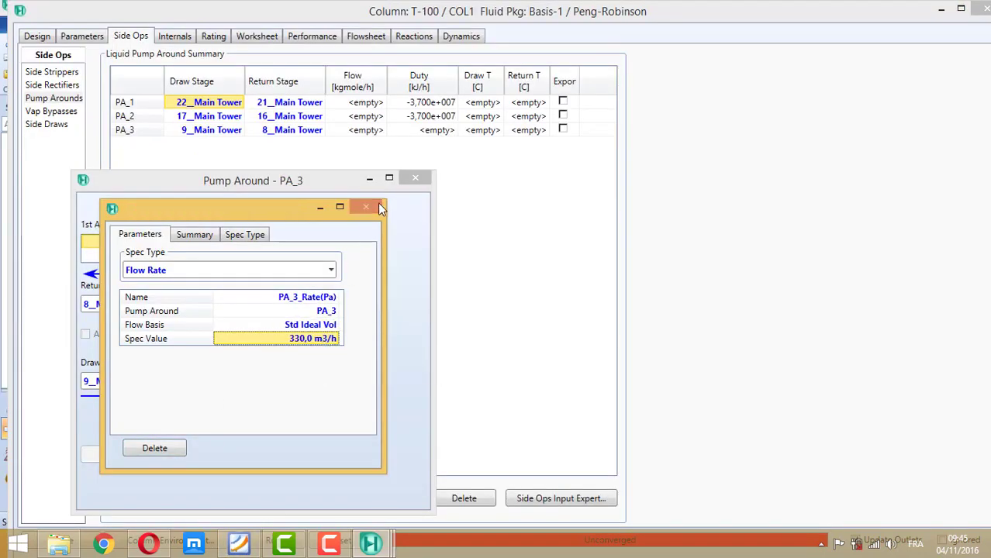
pyautogui.click(365, 206)
# Step: Change the kerosene pump around's second active spec to Duty, set it to -4.5e7 kJ/h per the crude PDF, and close the pump around
pyautogui.doubleClick(258, 248)
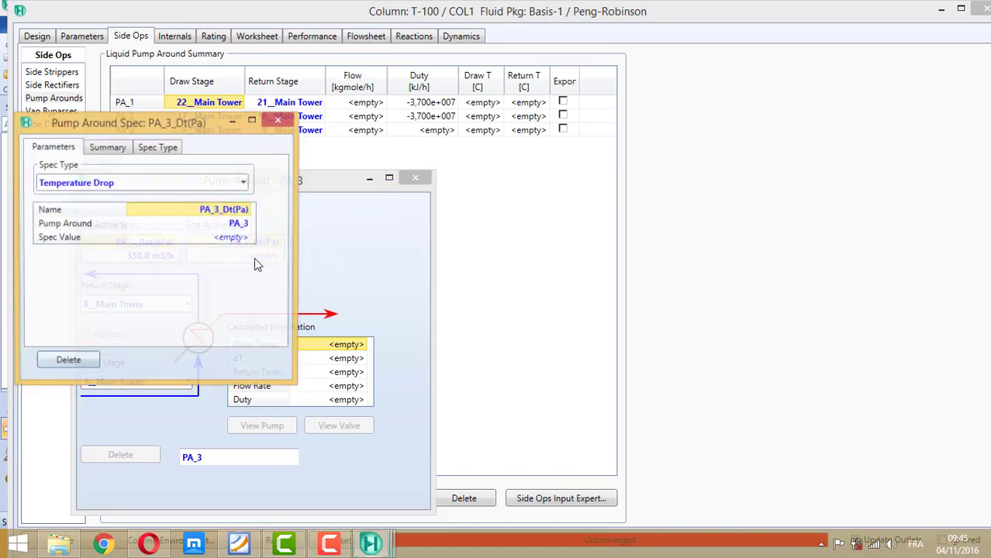
pyautogui.click(248, 223)
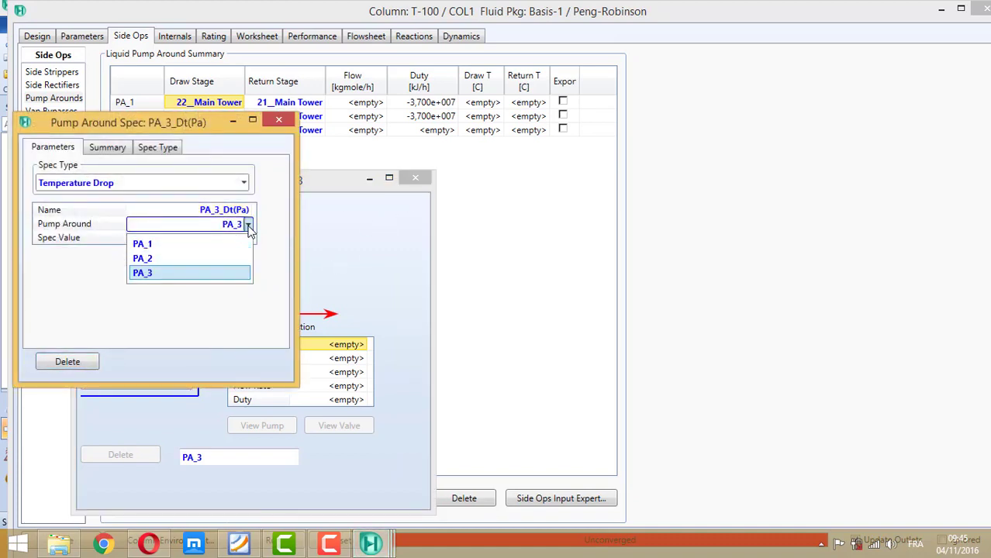
pyautogui.click(247, 223)
pyautogui.click(243, 183)
pyautogui.click(184, 251)
pyautogui.click(239, 545)
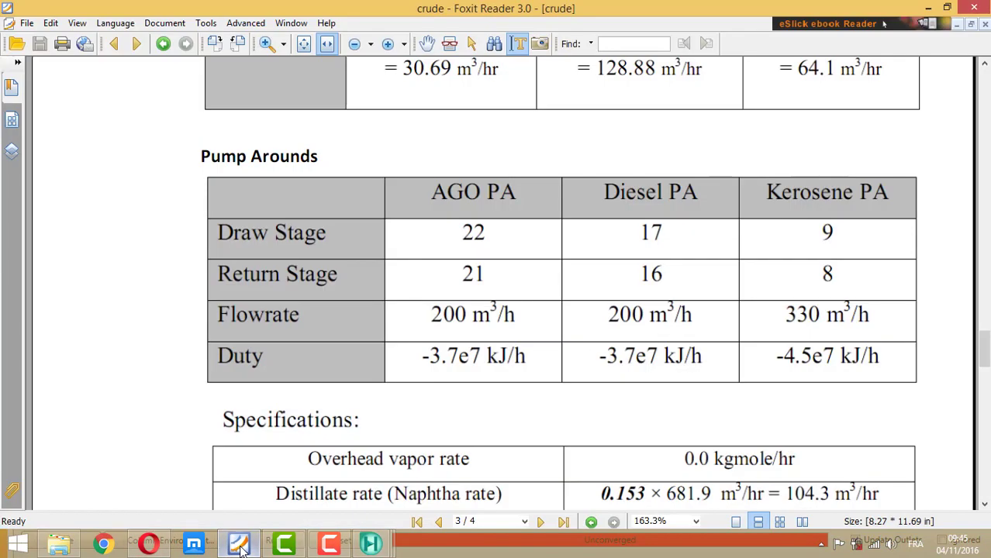
pyautogui.click(239, 545)
pyautogui.click(223, 242)
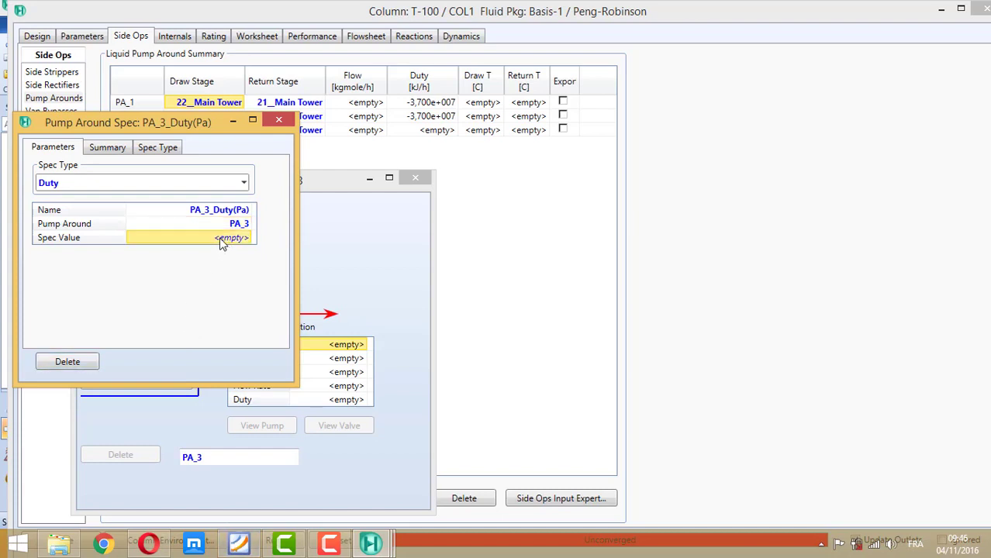
pyautogui.write('-4.5e7 kJ/h')
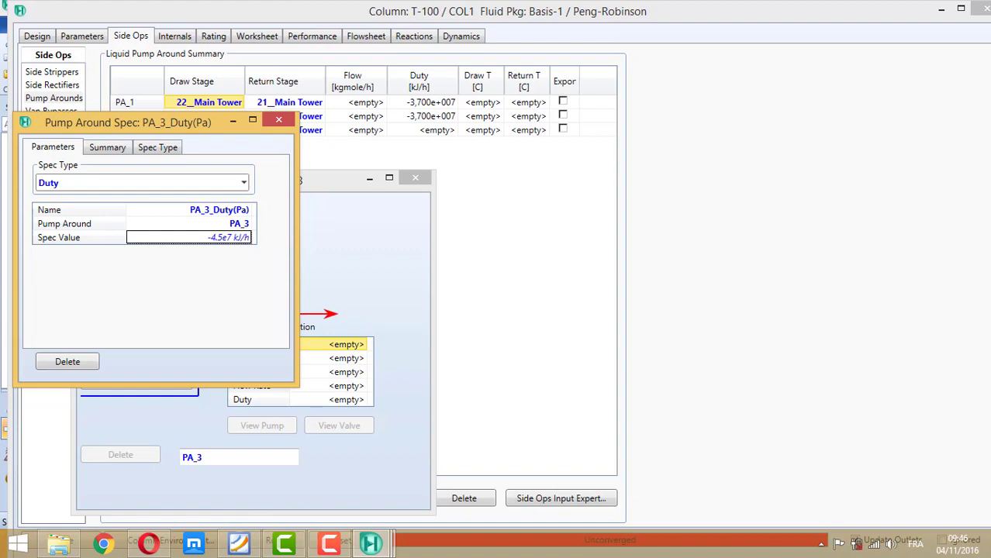
pyautogui.press('Return')
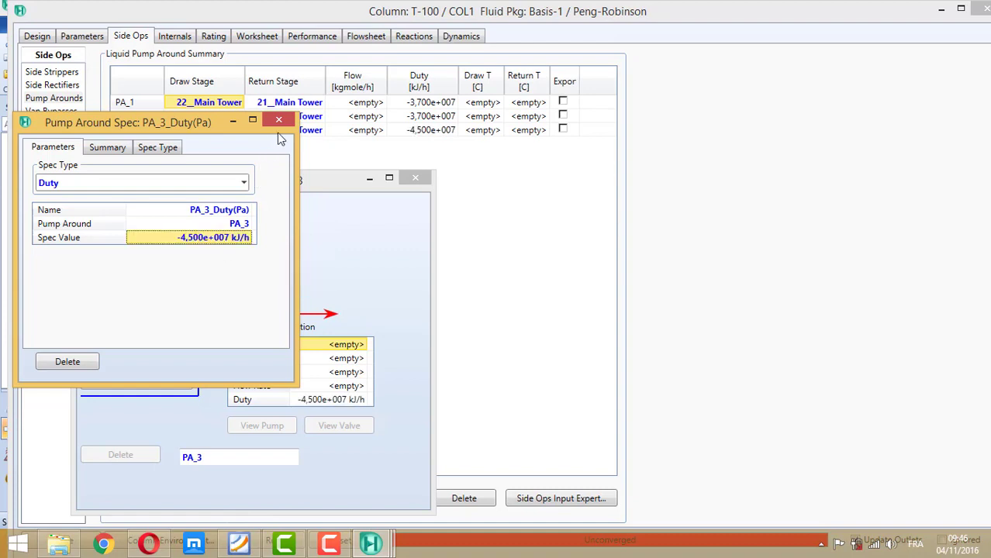
pyautogui.click(278, 120)
pyautogui.click(416, 179)
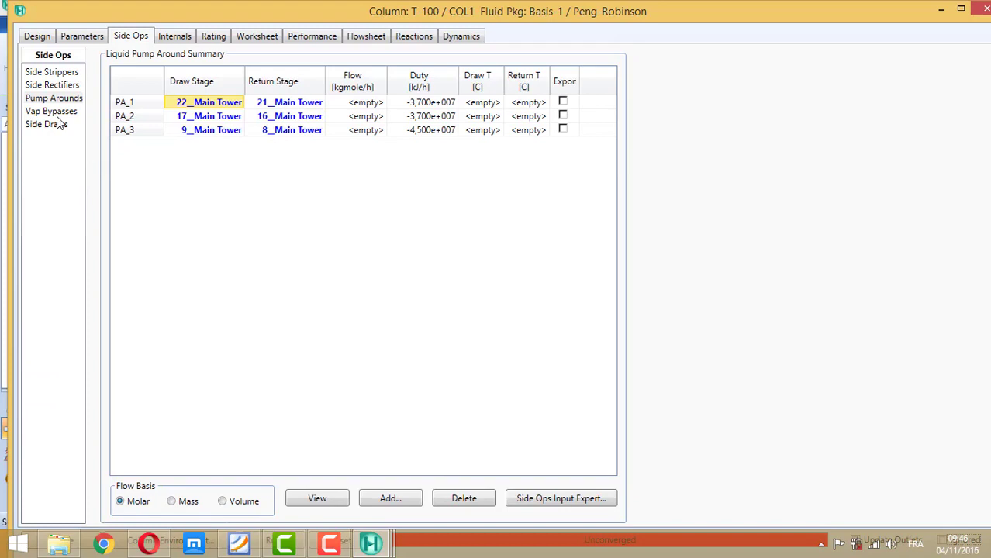
# Step: Set the column's Vap Prod Rate spec to 0 in the specs summary, following the overhead vapor rate in the crude PDF's Specifications table
pyautogui.click(37, 38)
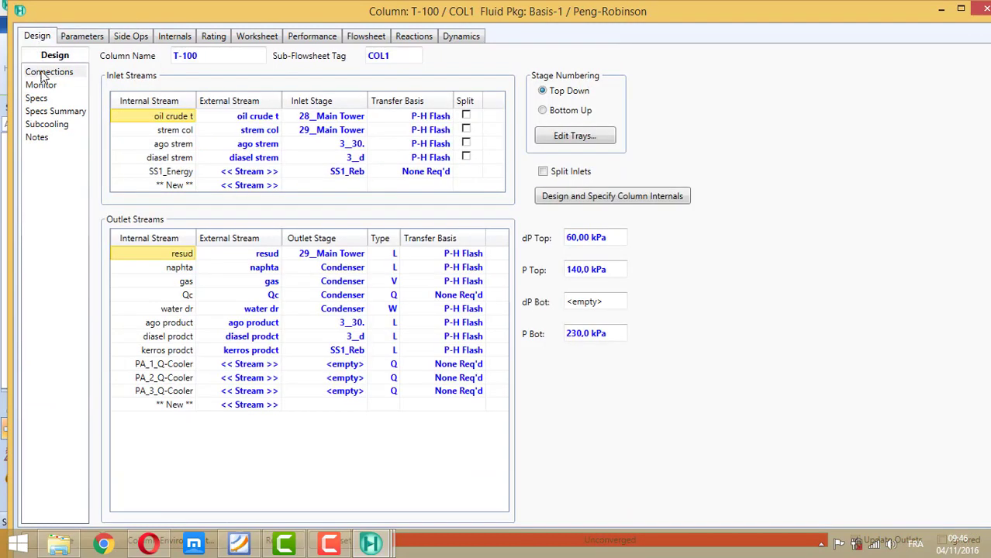
pyautogui.click(38, 99)
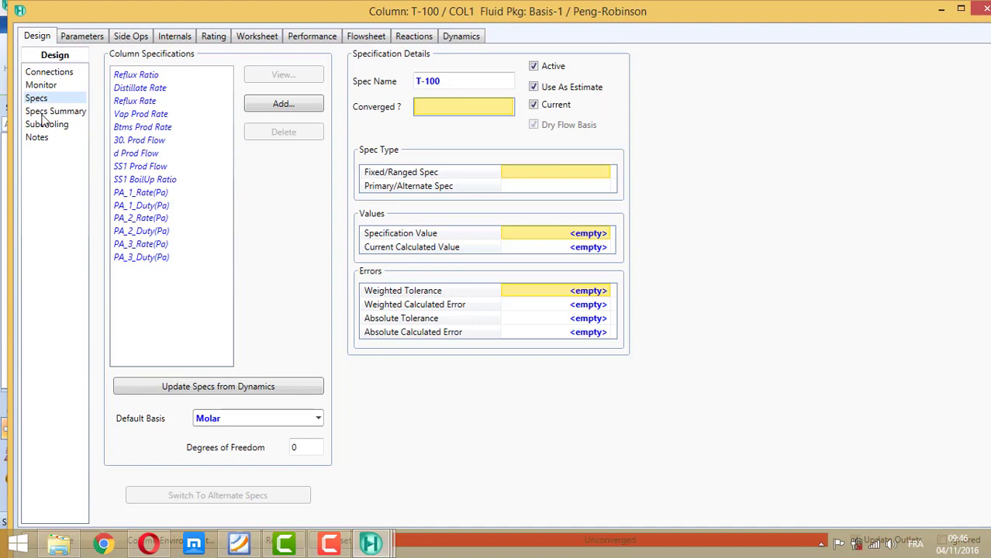
pyautogui.click(46, 113)
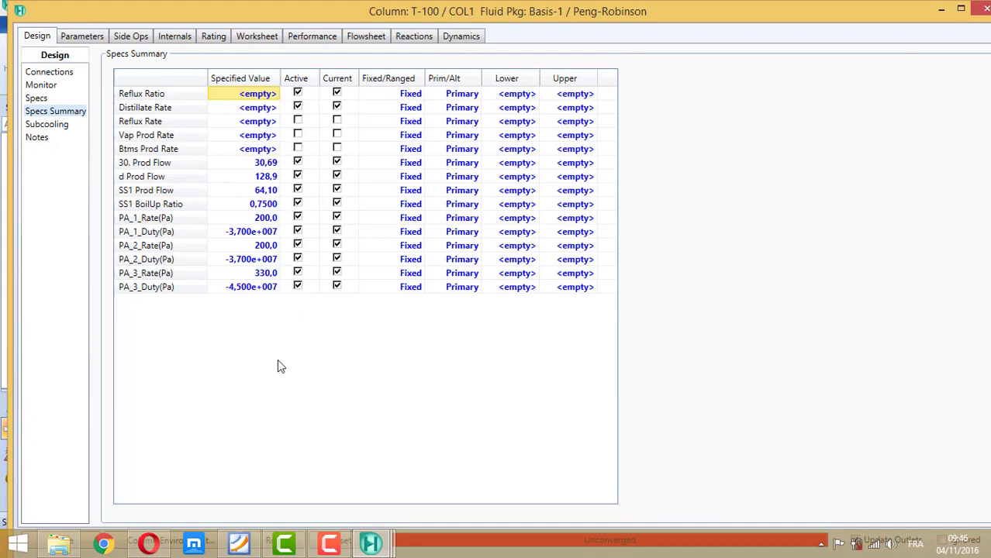
pyautogui.click(233, 544)
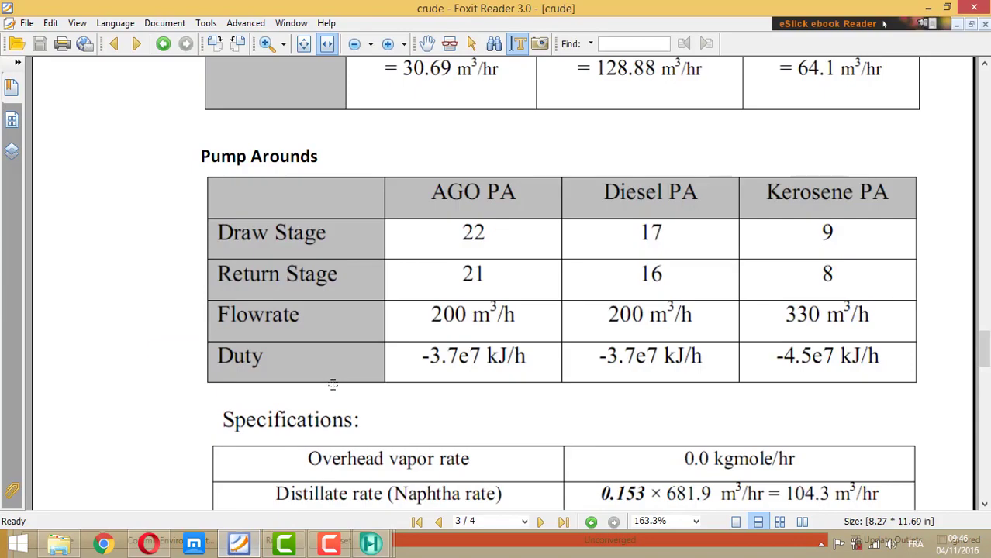
pyautogui.scroll(-3, 332, 381)
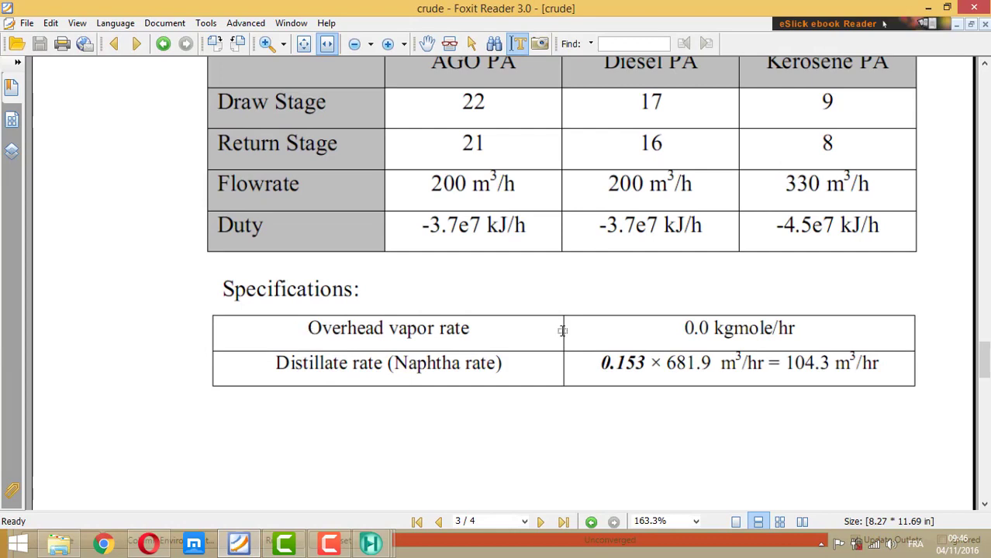
pyautogui.click(226, 545)
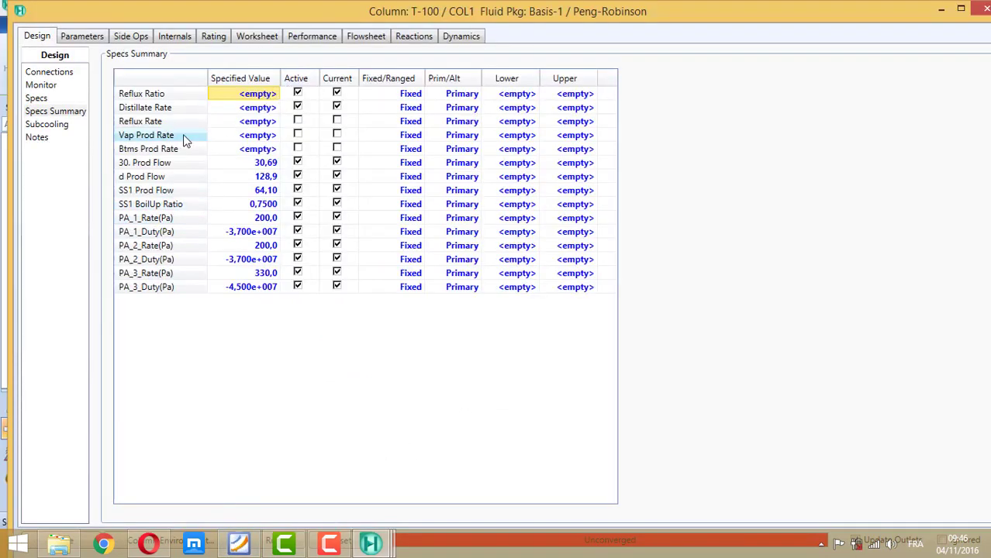
pyautogui.click(250, 137)
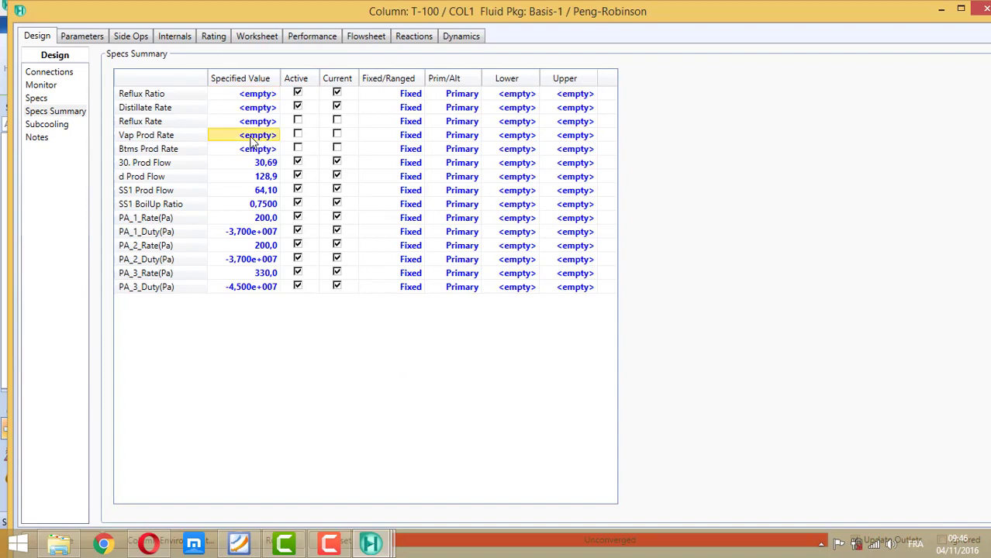
pyautogui.write('0')
pyautogui.press('Return')
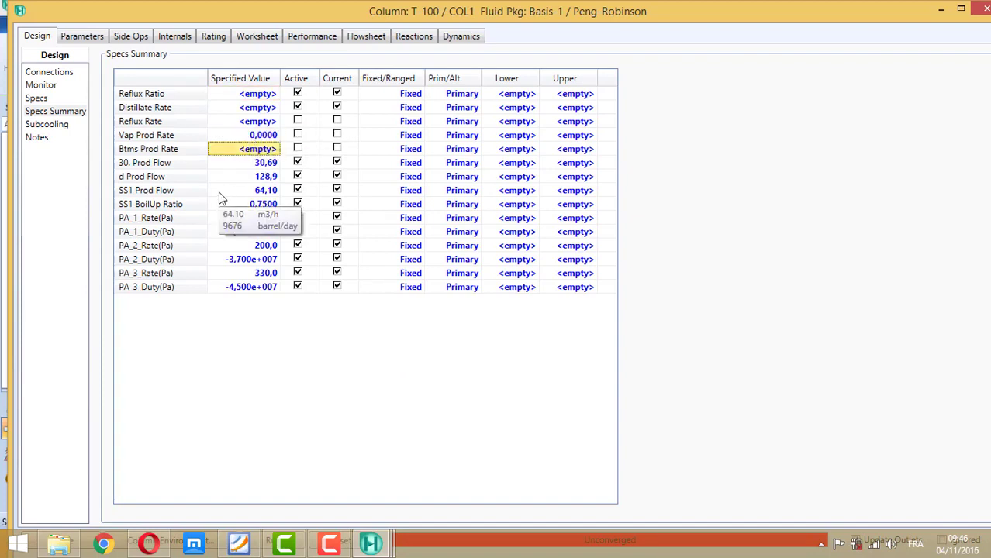
# Step: Set the Distillate Rate spec to 104.3 m3/h on a Std Ideal Vol flow basis, following the naphtha rate in the crude PDF's Specifications table
pyautogui.click(259, 111)
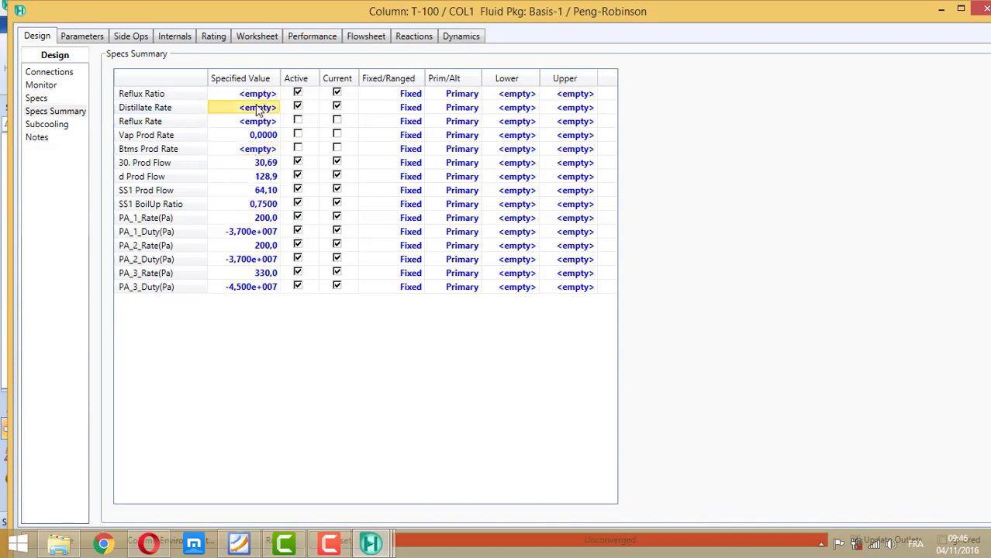
pyautogui.click(238, 545)
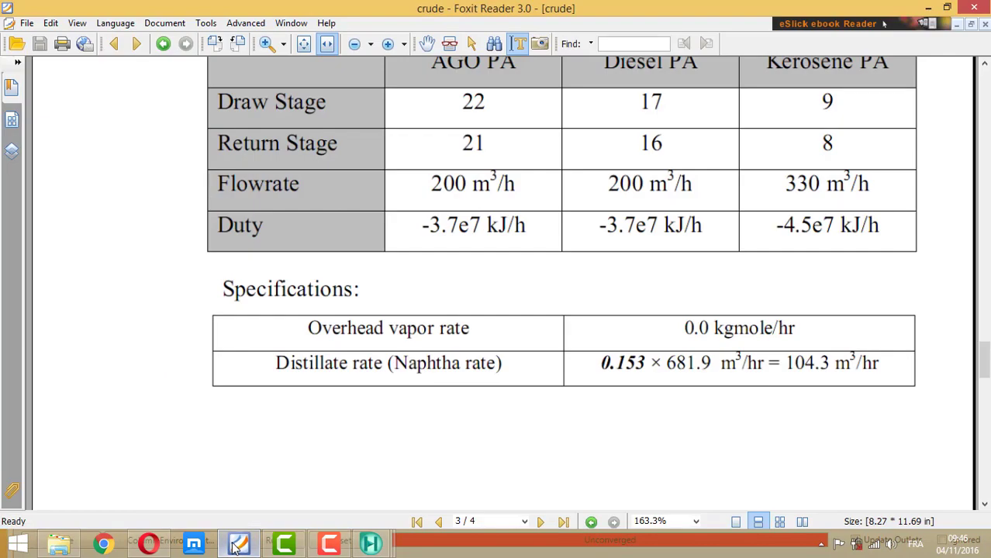
pyautogui.click(238, 545)
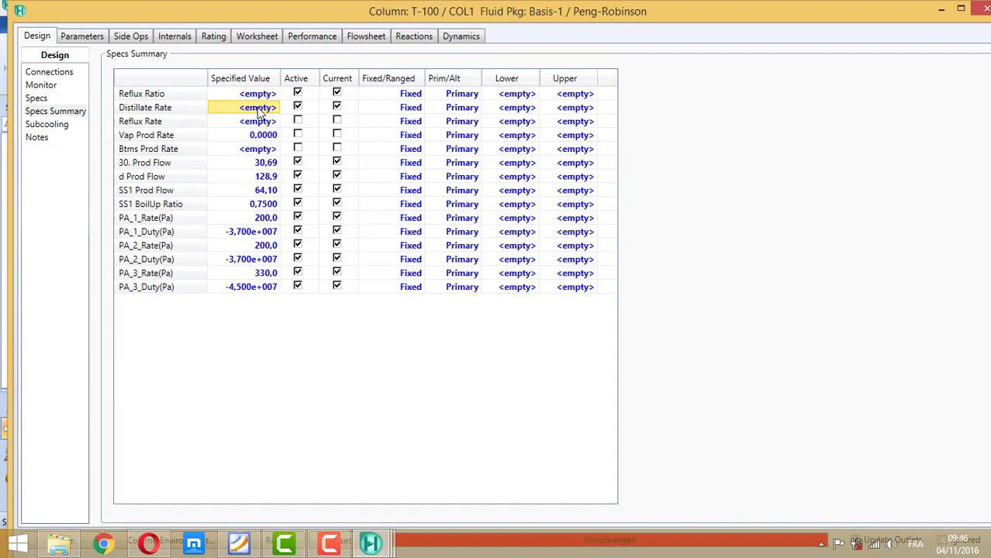
pyautogui.doubleClick(259, 108)
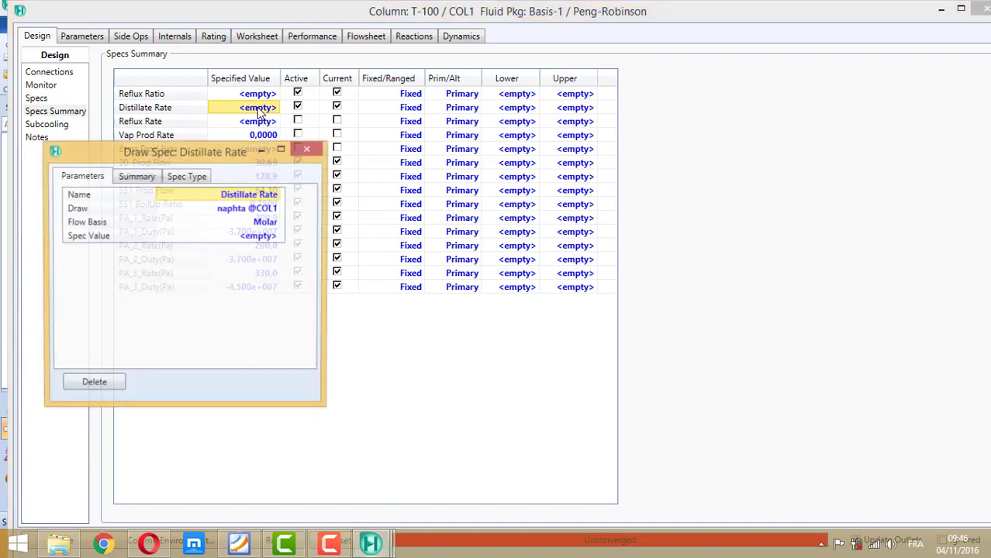
pyautogui.click(277, 223)
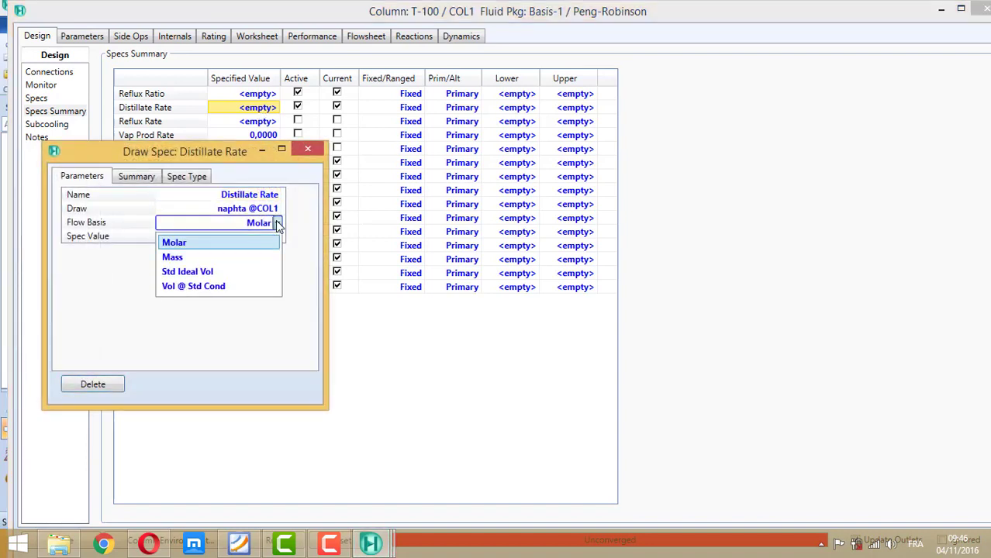
pyautogui.click(207, 270)
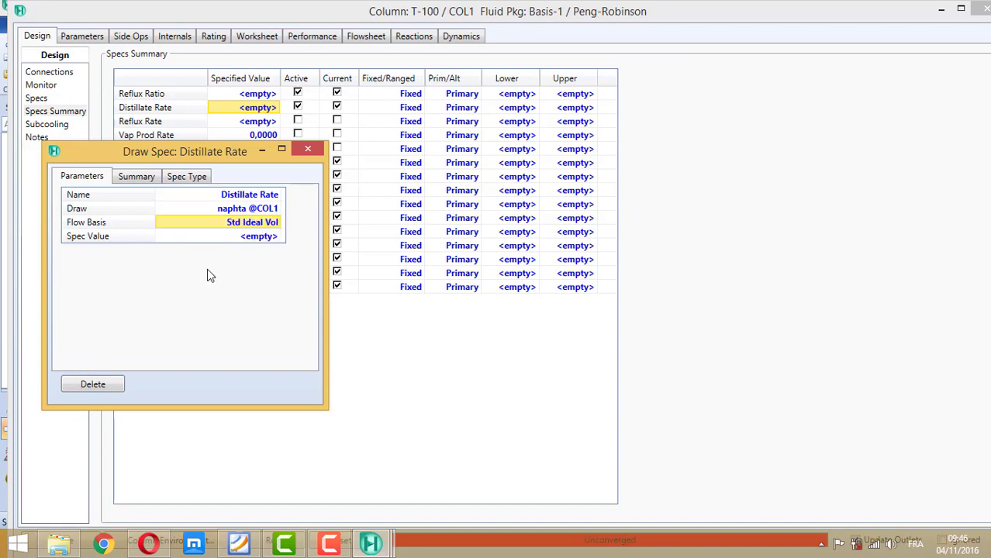
pyautogui.click(248, 241)
pyautogui.write('104.3')
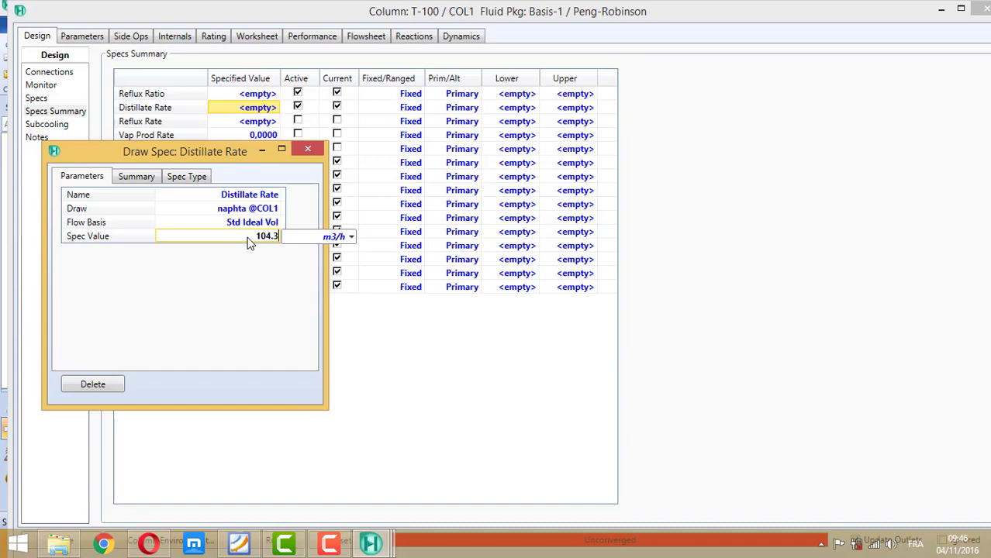
pyautogui.press('Return')
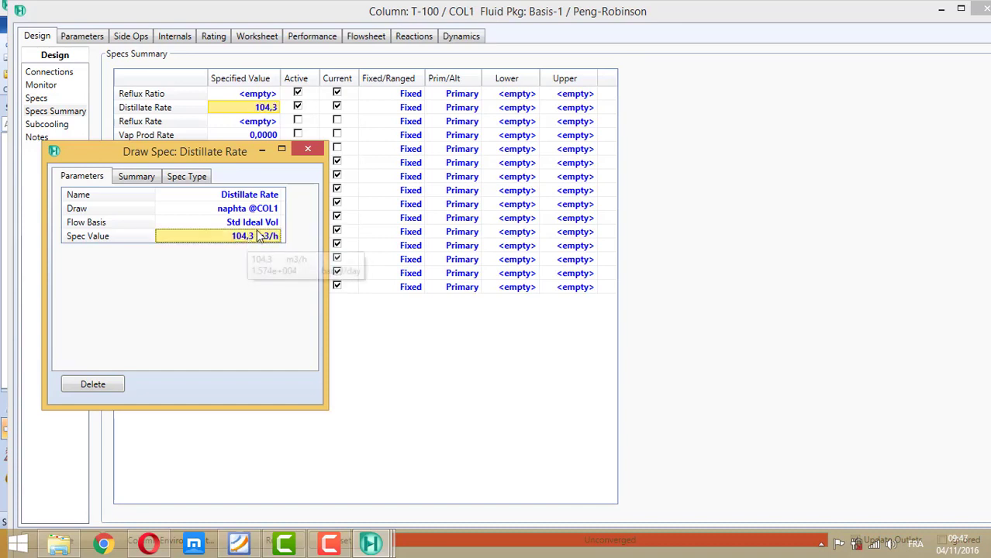
pyautogui.click(310, 148)
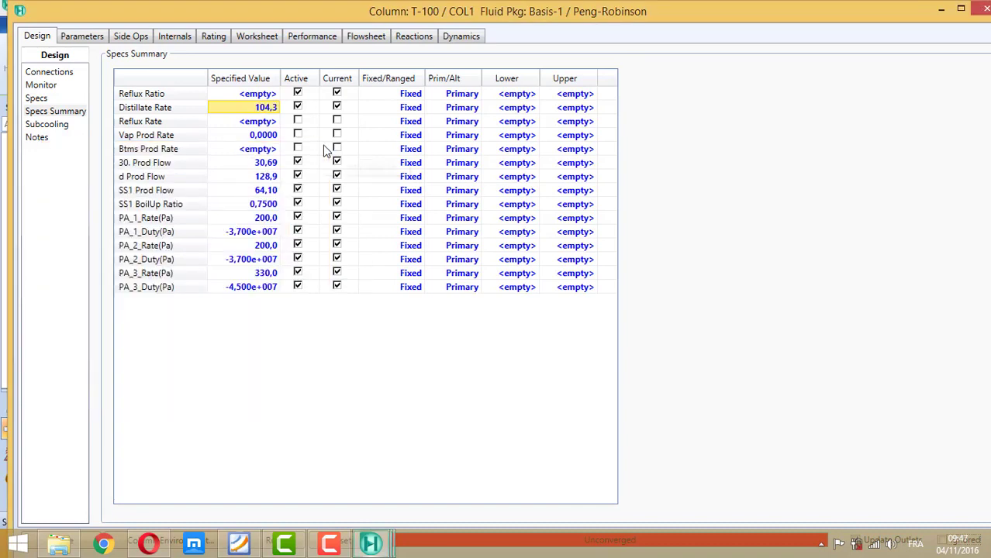
# Step: Deactivate the Reflux Ratio spec, make the Vap Prod Rate spec active, and maximize the column window
pyautogui.click(297, 93)
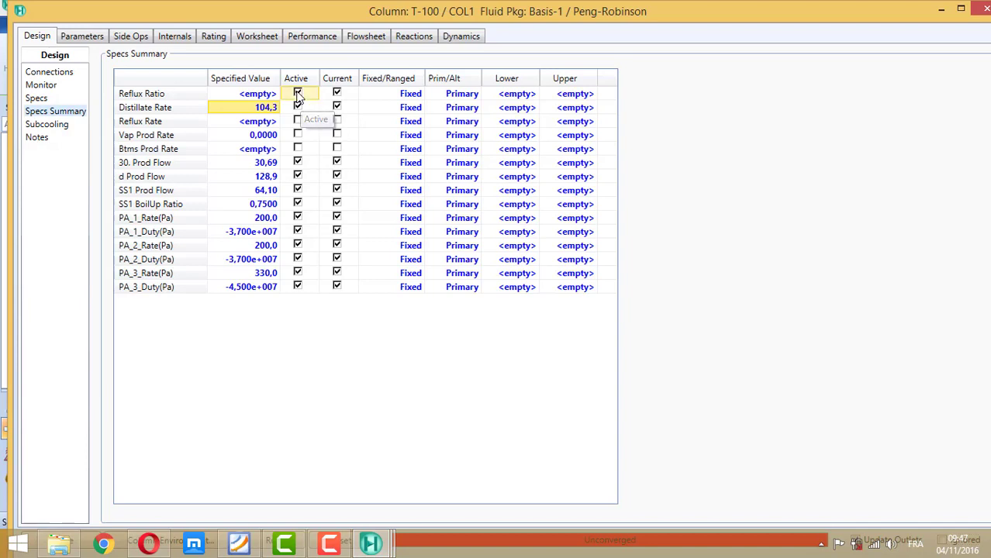
pyautogui.click(298, 135)
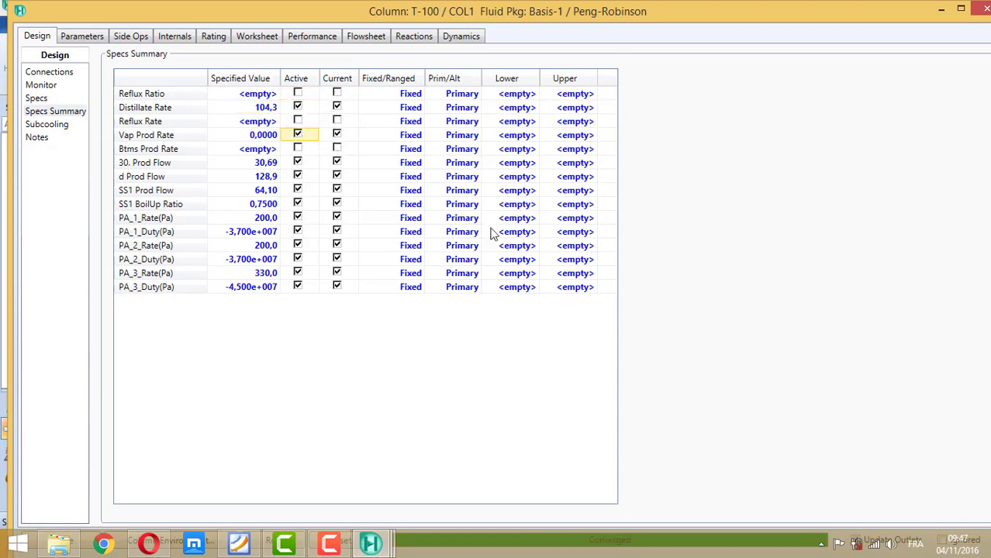
pyautogui.moveTo(512, 14); pyautogui.dragTo(604, 44)
pyautogui.doubleClick(604, 44)
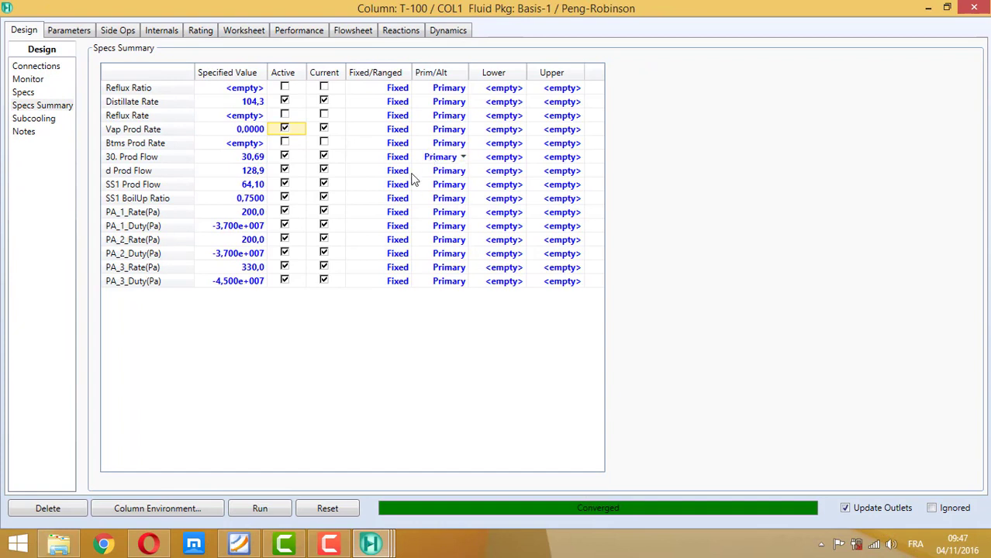
# Step: Examine column T-100's steady state pressure, temperature and flow profiles, and return to the main flowsheet
pyautogui.click(76, 31)
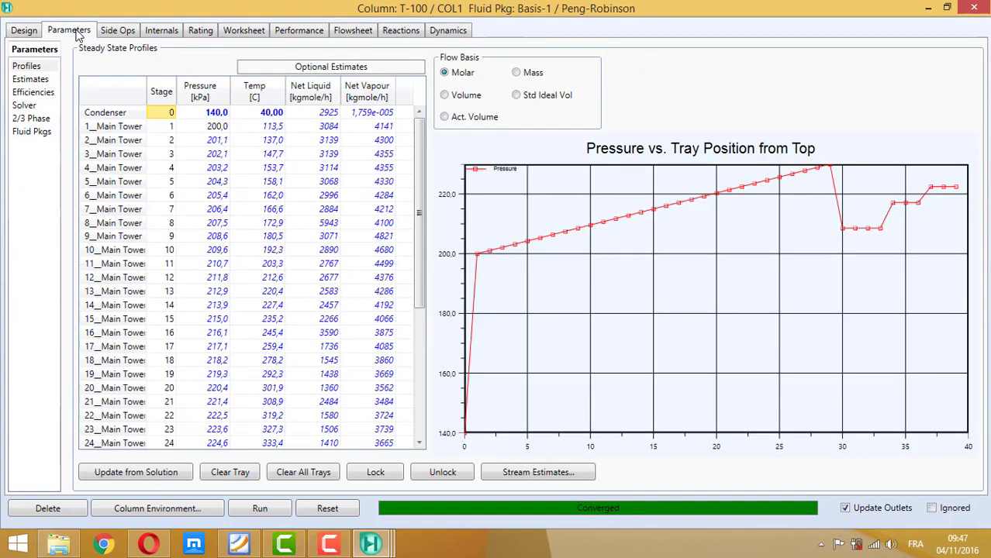
pyautogui.click(974, 9)
pyautogui.click(895, 300)
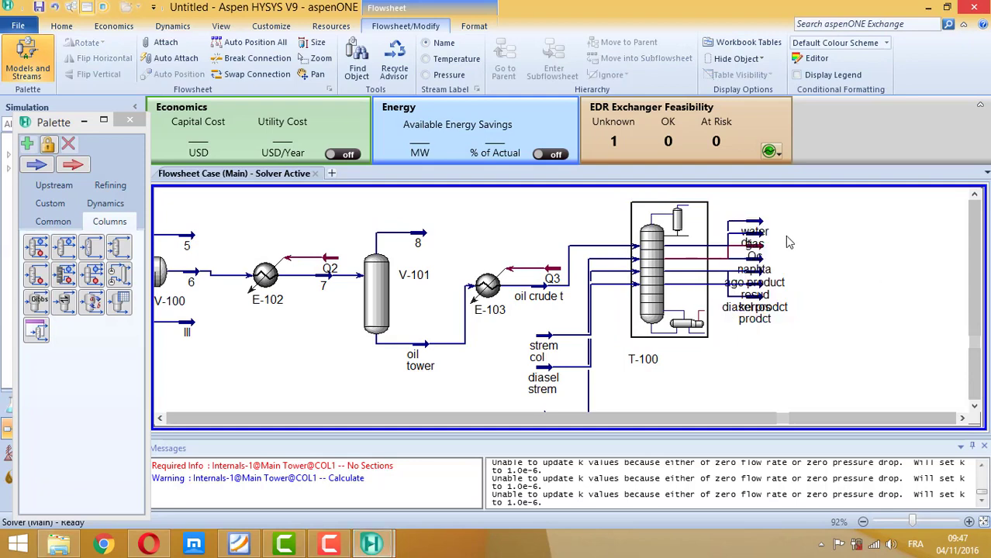
# Step: Spread out T-100's water dr, gas, naphta, kerros prodct, resud and diasel prodct outlet streams, and move strem col and diasel strem farther from the column
pyautogui.click(765, 231)
pyautogui.moveTo(813, 213); pyautogui.dragTo(814, 214)
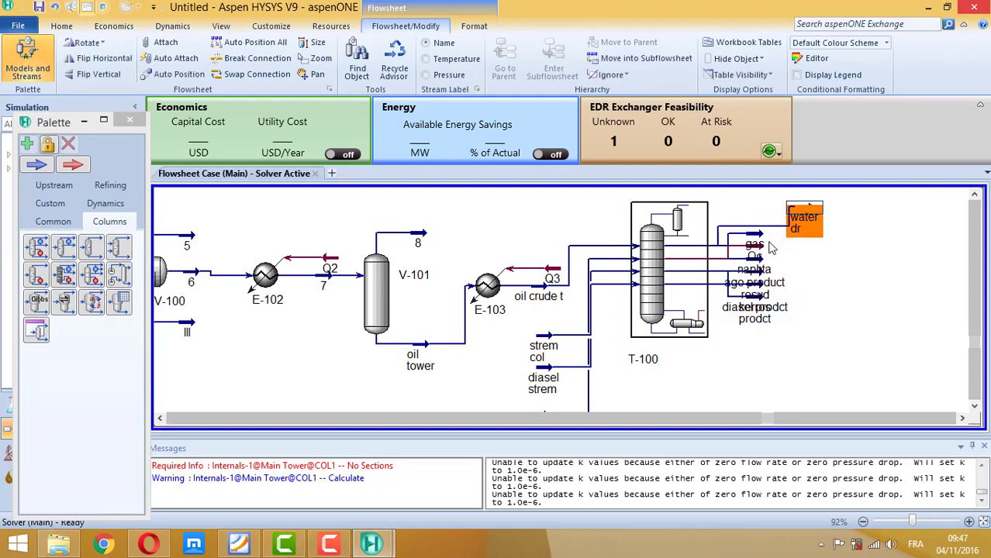
pyautogui.moveTo(756, 236); pyautogui.dragTo(831, 250)
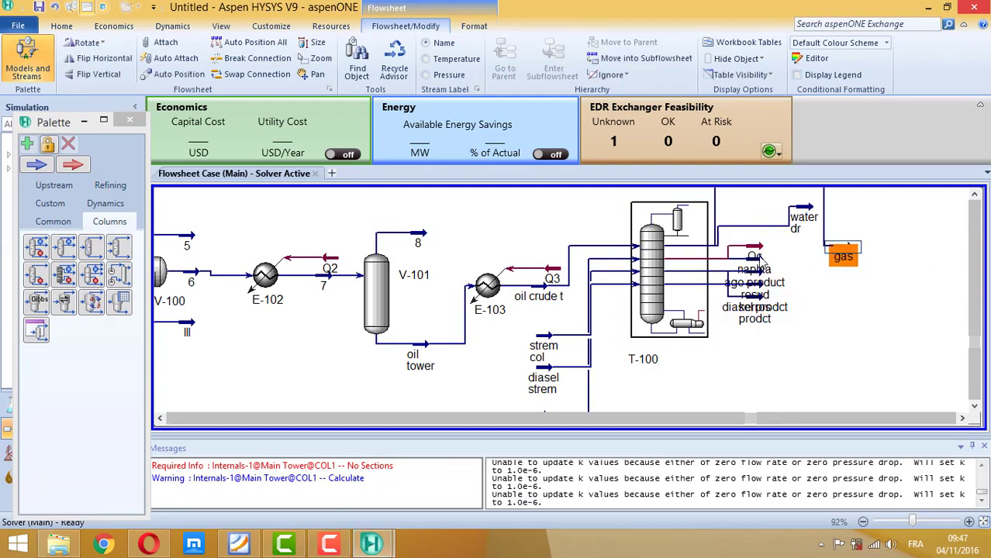
pyautogui.moveTo(765, 262); pyautogui.dragTo(800, 266)
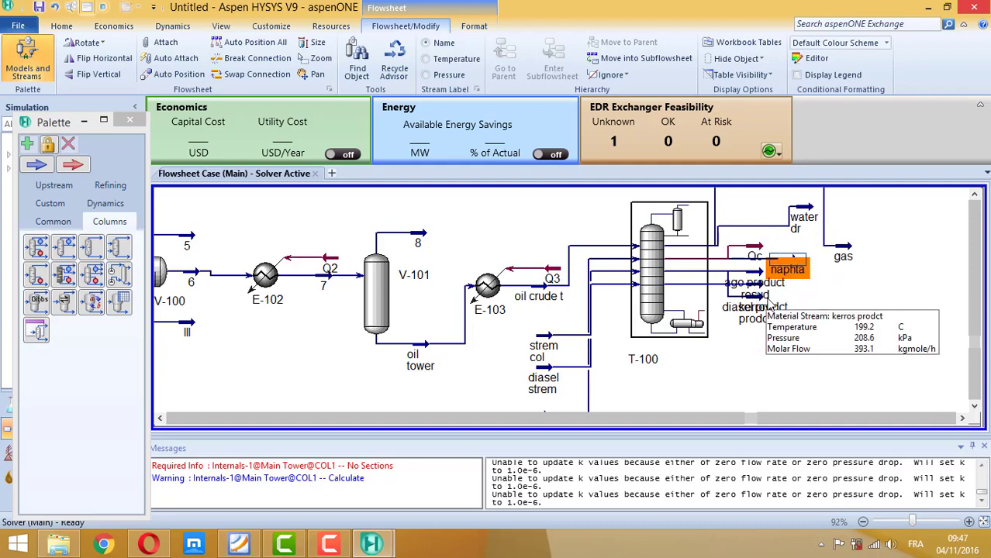
pyautogui.moveTo(758, 307); pyautogui.dragTo(810, 354)
pyautogui.moveTo(754, 295); pyautogui.dragTo(882, 291)
pyautogui.moveTo(758, 306); pyautogui.dragTo(870, 329)
pyautogui.moveTo(545, 341); pyautogui.dragTo(521, 332)
pyautogui.moveTo(542, 373); pyautogui.dragTo(503, 354)
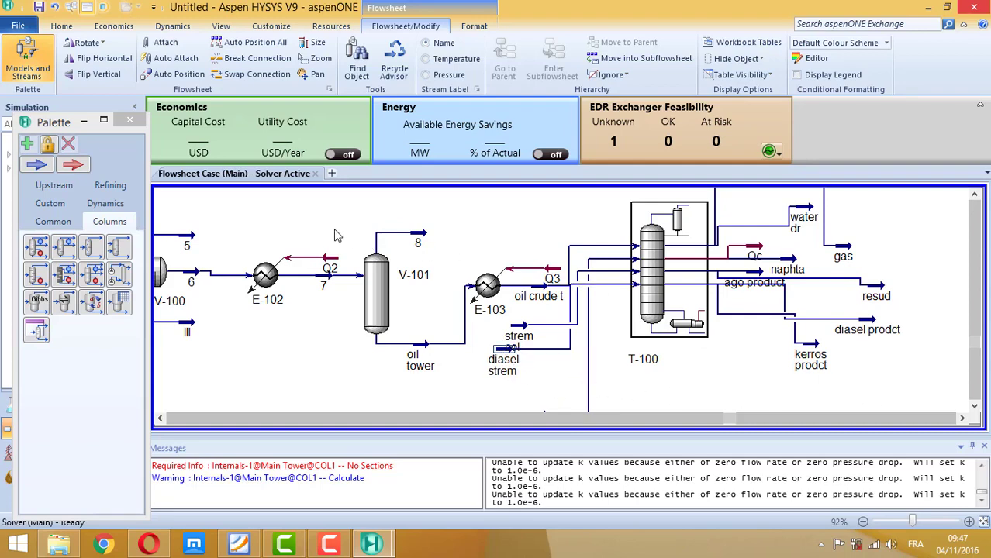
# Step: Review T-100's side operations, internals and tower sizing ratings, and close the column
pyautogui.doubleClick(646, 265)
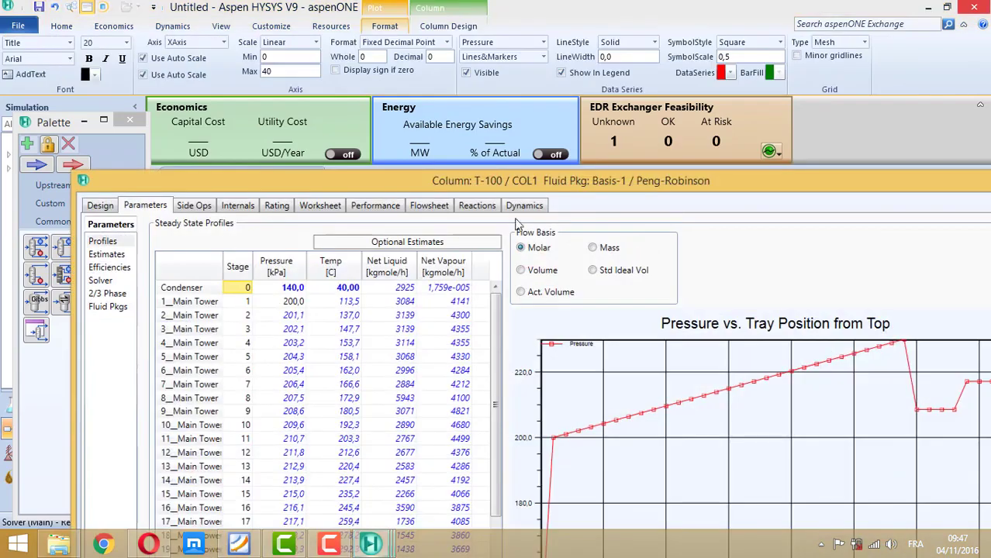
pyautogui.moveTo(434, 181); pyautogui.dragTo(429, 17)
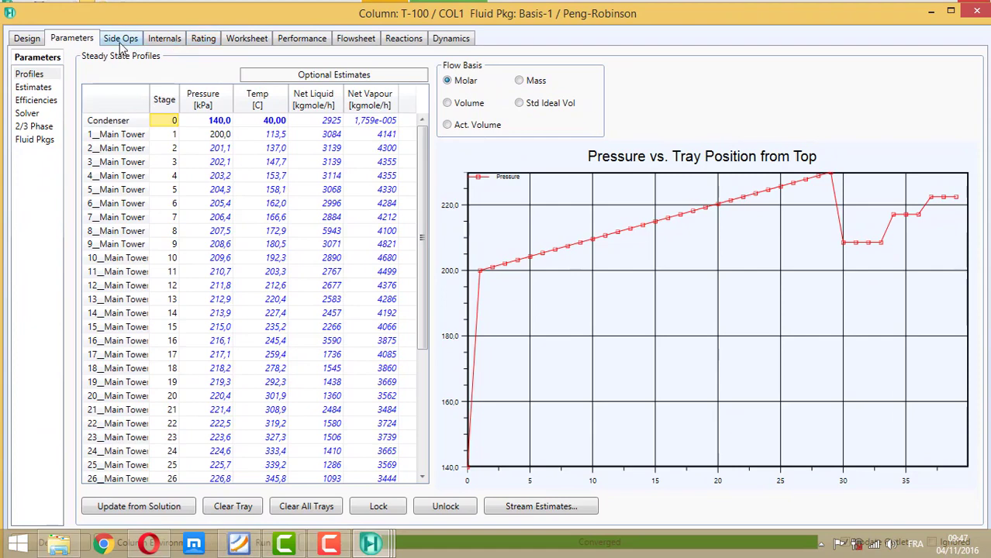
pyautogui.click(120, 40)
pyautogui.click(164, 39)
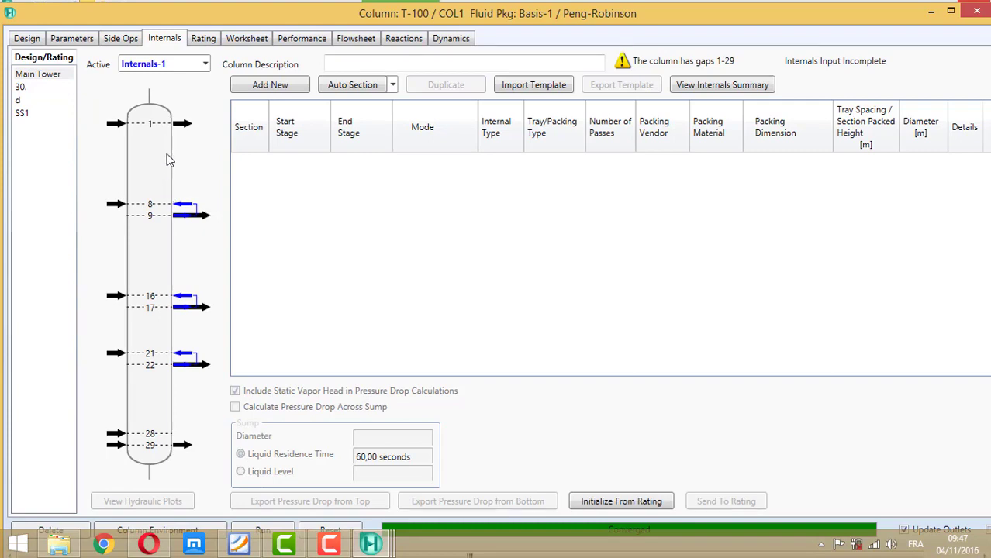
pyautogui.click(205, 39)
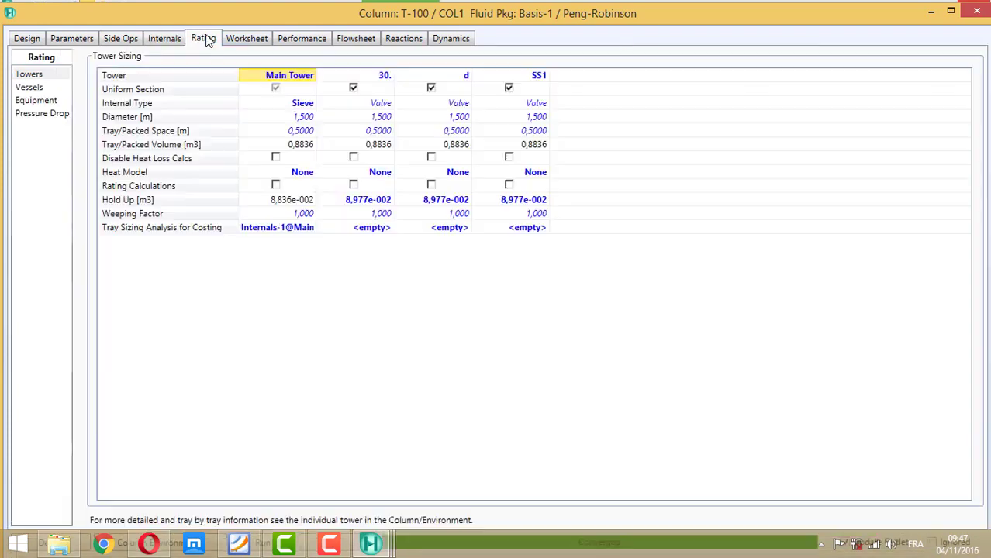
pyautogui.click(166, 40)
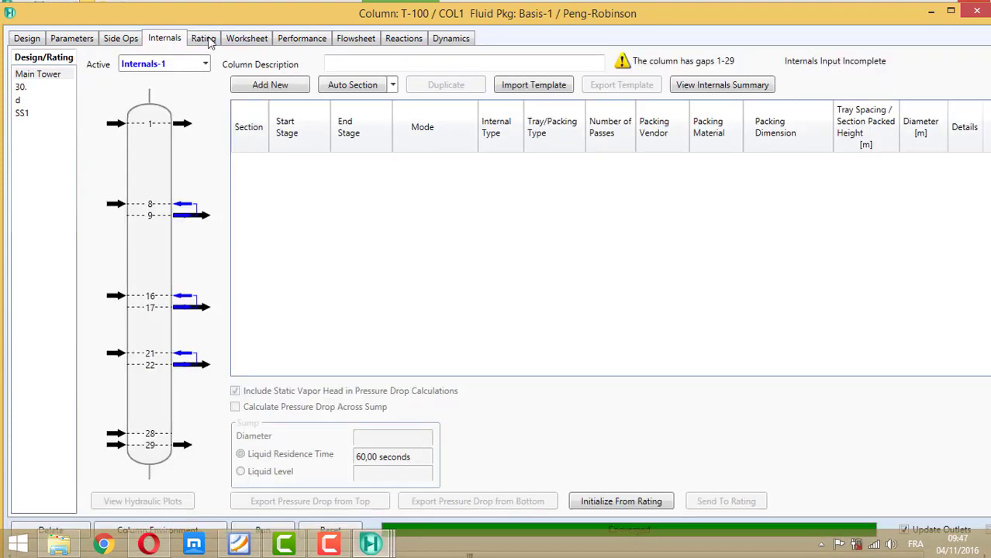
pyautogui.click(975, 13)
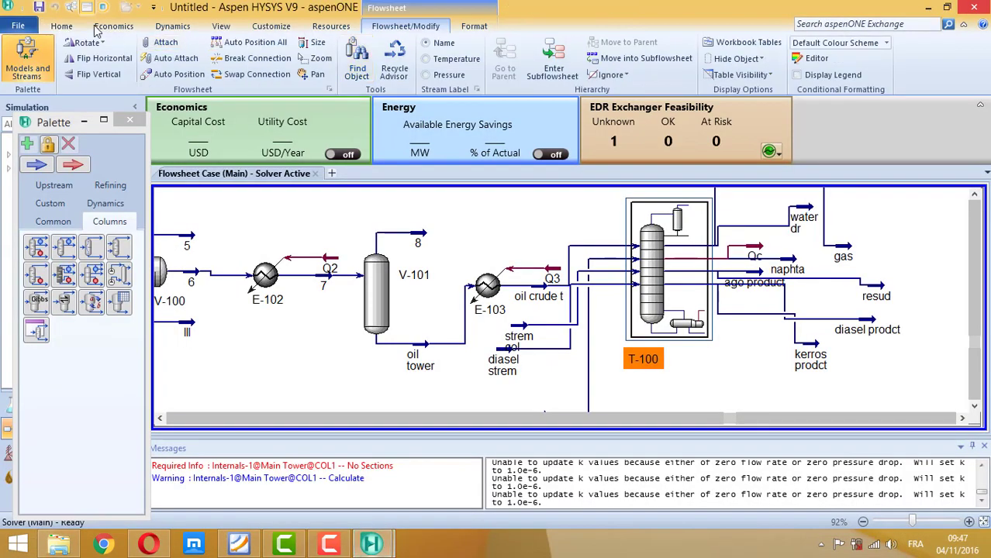
# Step: Save the simulation case as cruude in the Bureau (desktop) folder
pyautogui.click(38, 7)
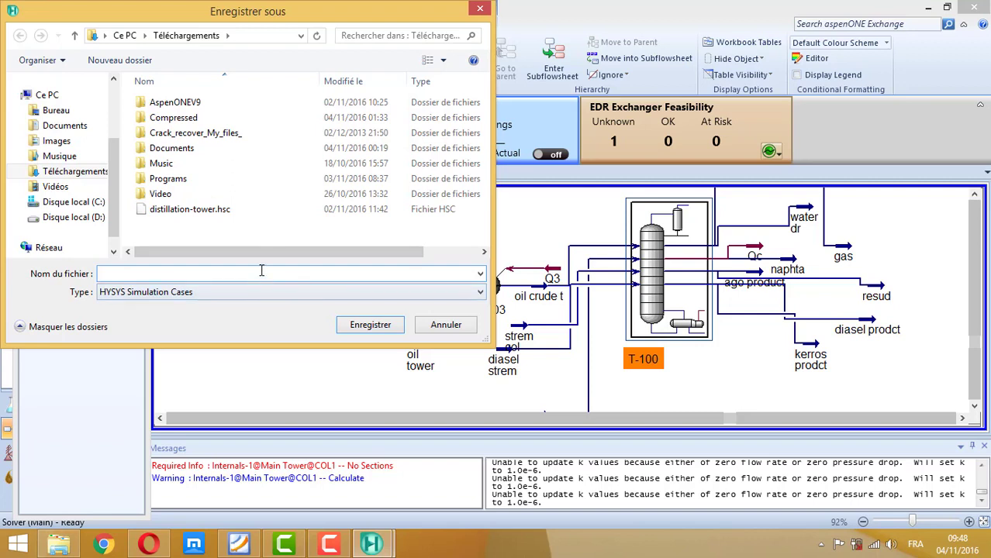
pyautogui.click(74, 111)
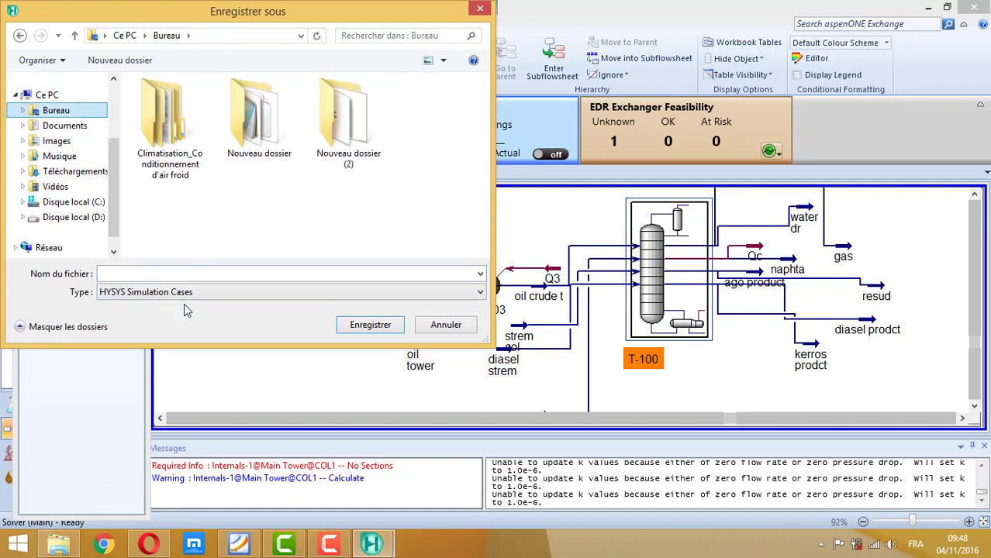
pyautogui.click(197, 271)
pyautogui.write('cruude')
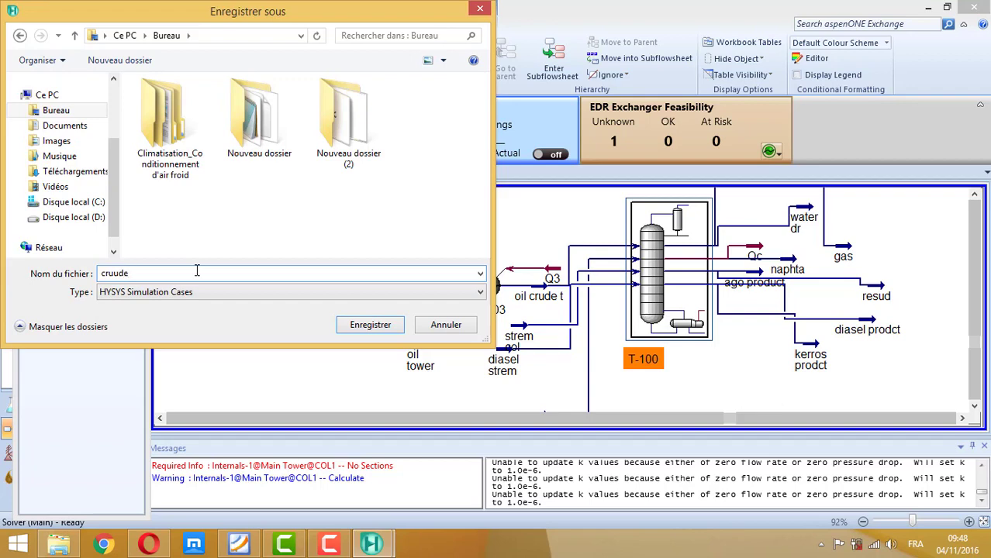
pyautogui.click(347, 328)
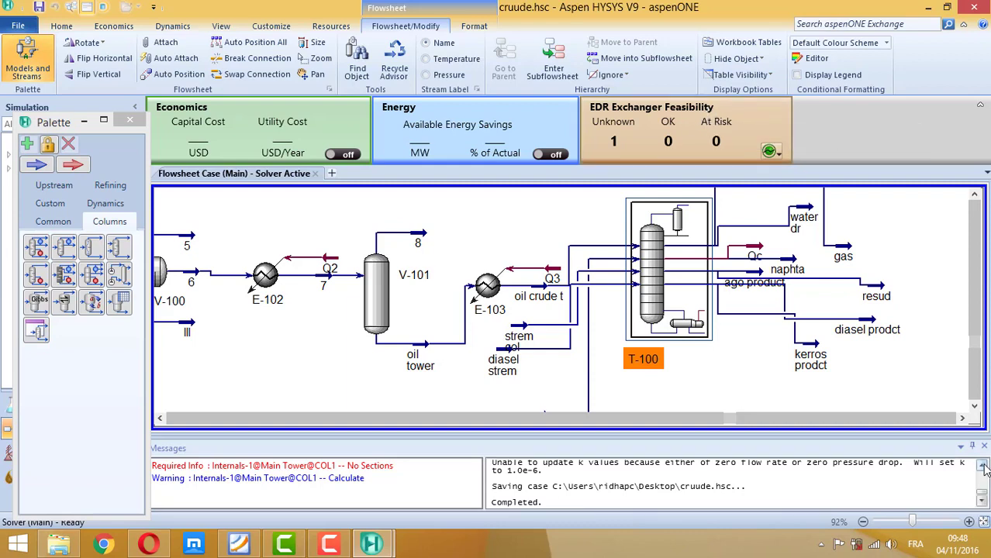
pyautogui.click(329, 544)
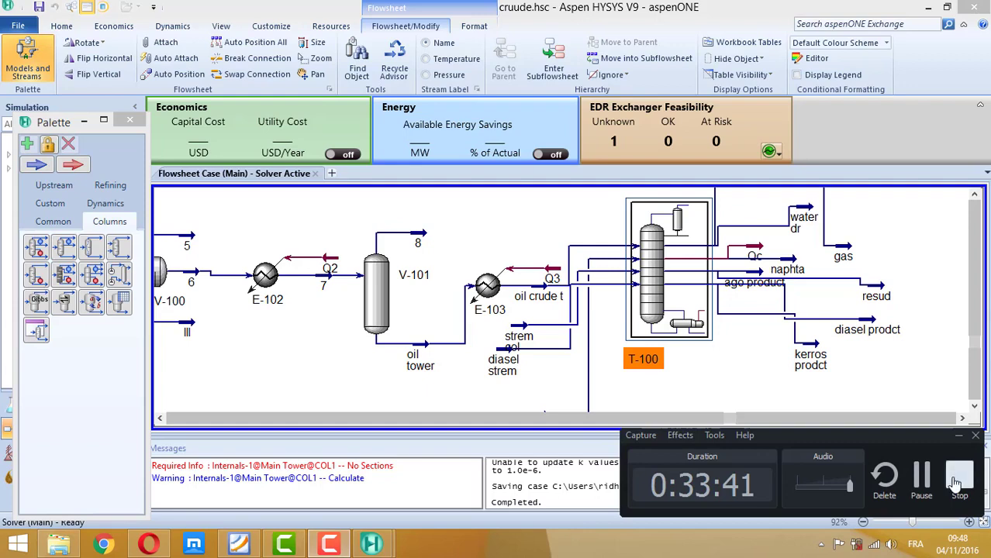